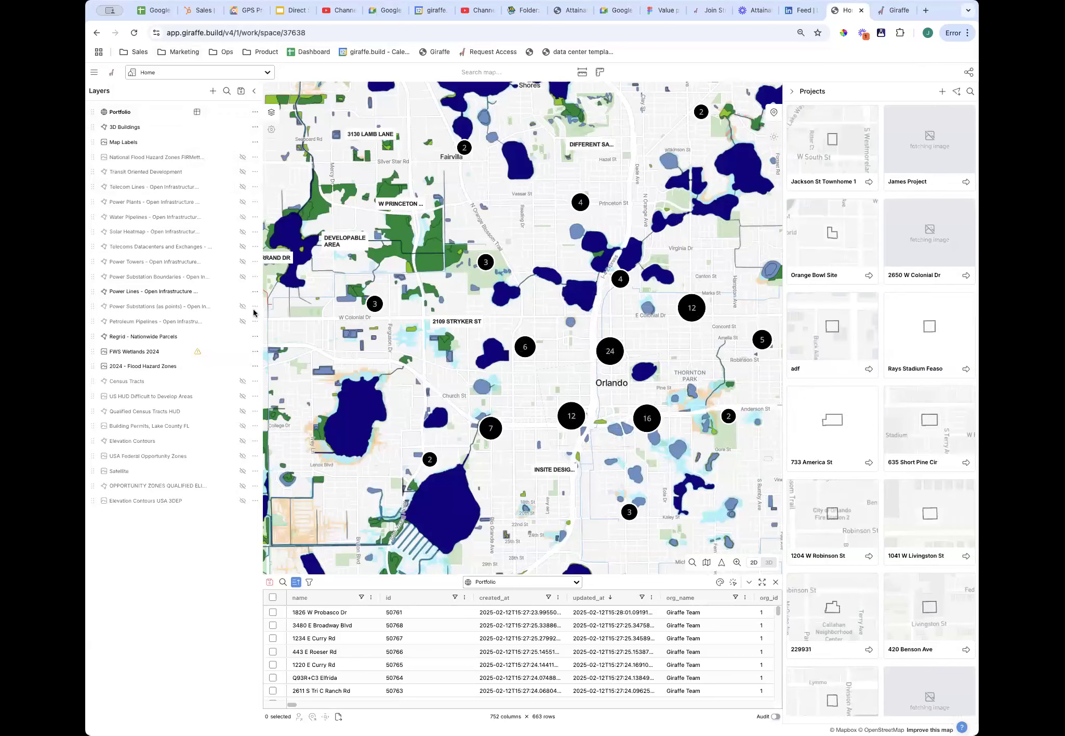
Hide the Regrid, FWS Wetlands 2024 and 2024 Flood Hazard Zones layers, then zoom out to Florida.
{"action": "left_click", "coordinate": [242, 337]}
{"action": "left_click", "coordinate": [242, 351]}
{"action": "left_click", "coordinate": [242, 366]}
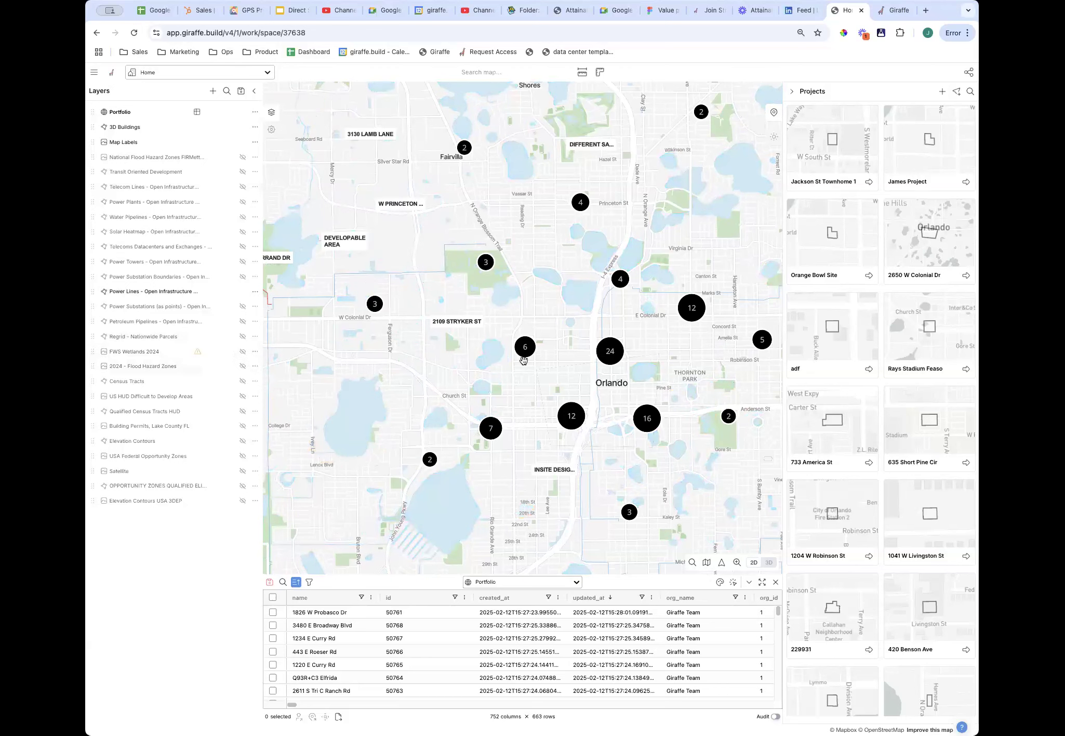
{"action": "scroll", "coordinate": [552, 371], "scroll_direction": "down", "scroll_amount": 2}
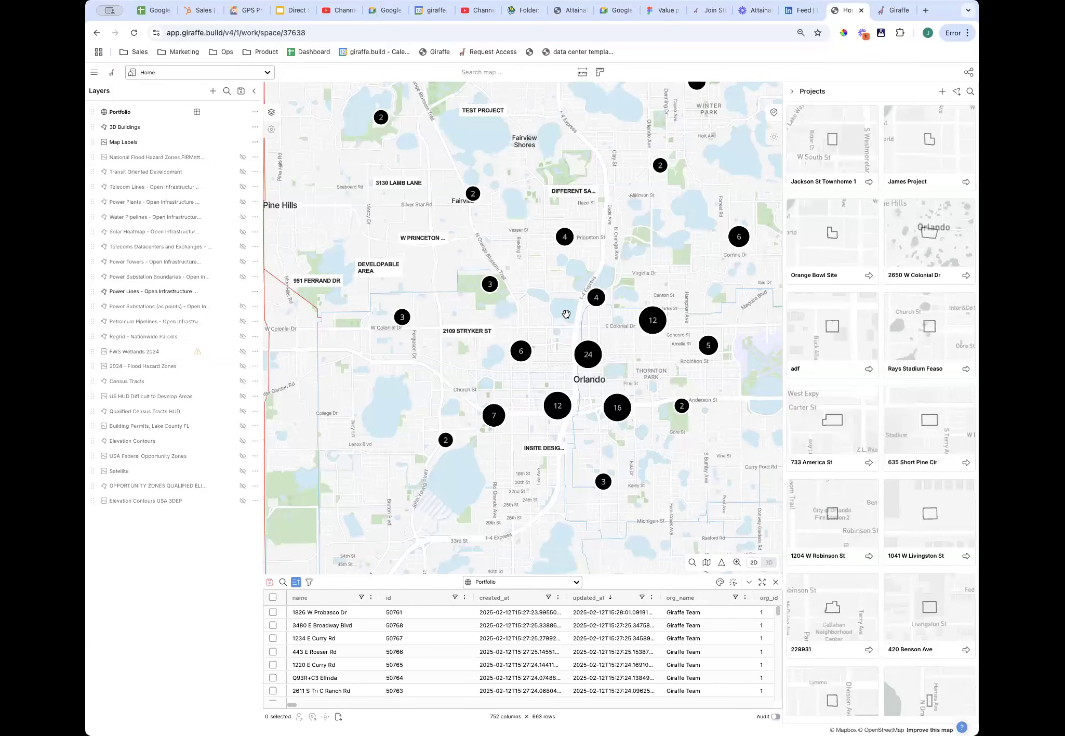
{"action": "scroll", "coordinate": [566, 314], "scroll_direction": "down", "scroll_amount": 3}
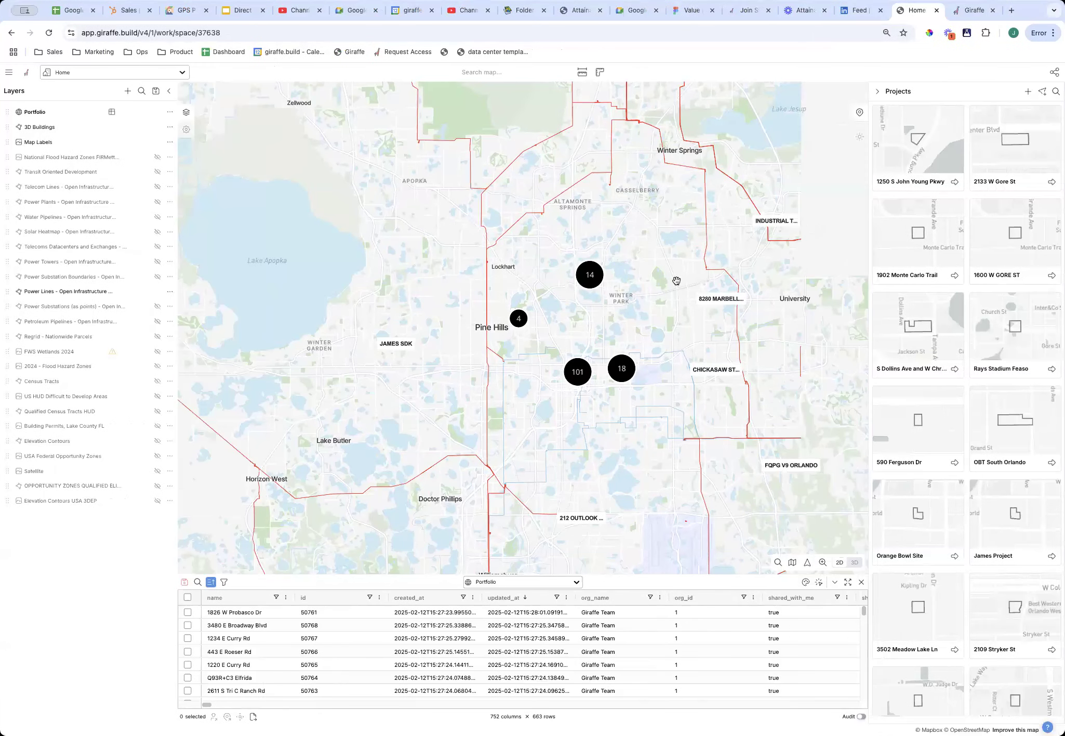
{"action": "scroll", "coordinate": [677, 281], "scroll_direction": "down", "scroll_amount": 10}
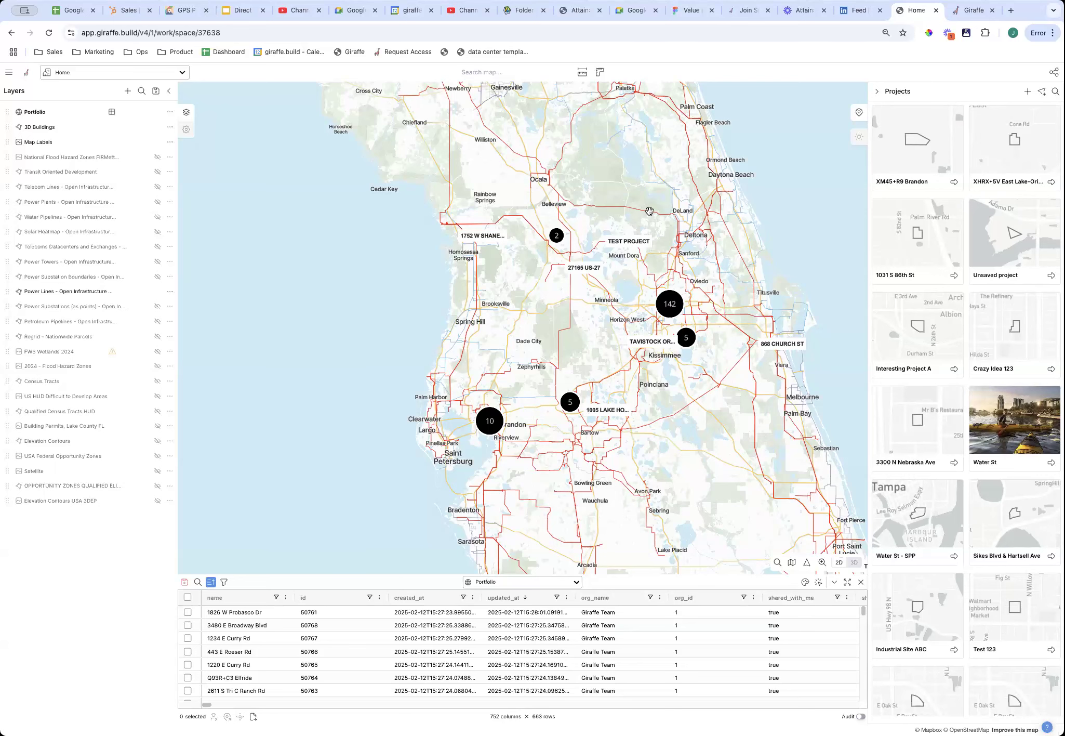
Zoom out to the whole United States and hide the power lines layer.
{"action": "scroll", "coordinate": [752, 236], "scroll_direction": "down", "scroll_amount": 2}
{"action": "scroll", "coordinate": [730, 335], "scroll_direction": "down", "scroll_amount": 2}
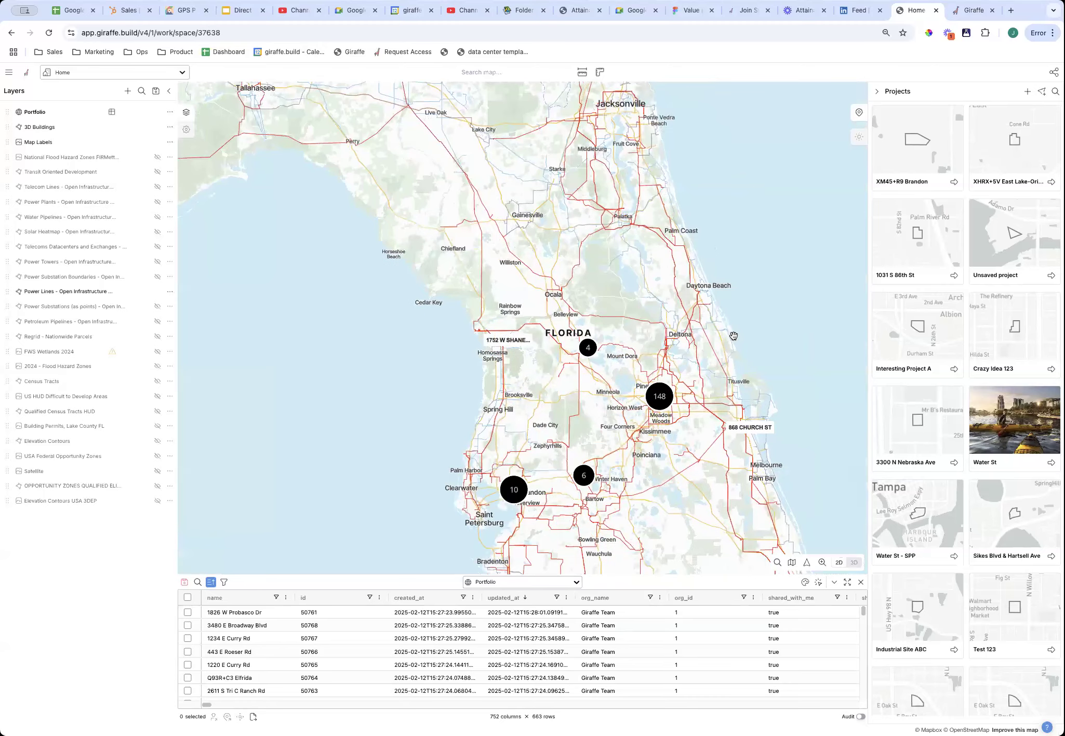
{"action": "scroll", "coordinate": [542, 323], "scroll_direction": "down", "scroll_amount": 3}
{"action": "scroll", "coordinate": [551, 312], "scroll_direction": "down", "scroll_amount": 2}
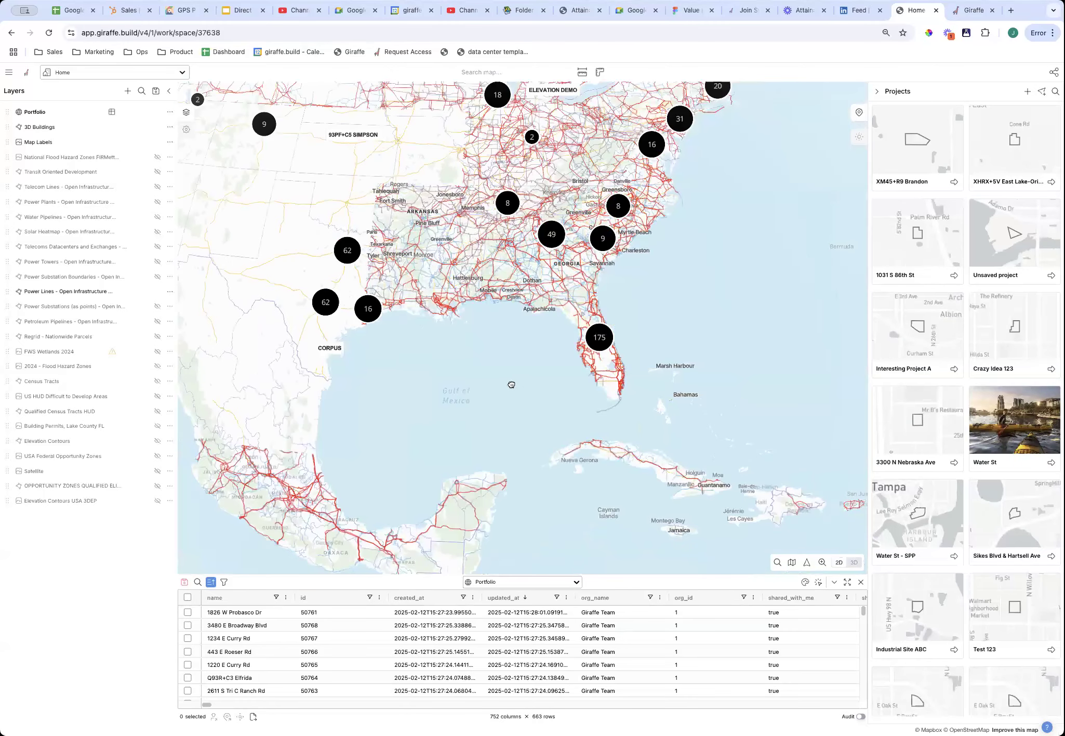
{"action": "left_click_drag", "start_coordinate": [627, 375], "coordinate": [850, 468]}
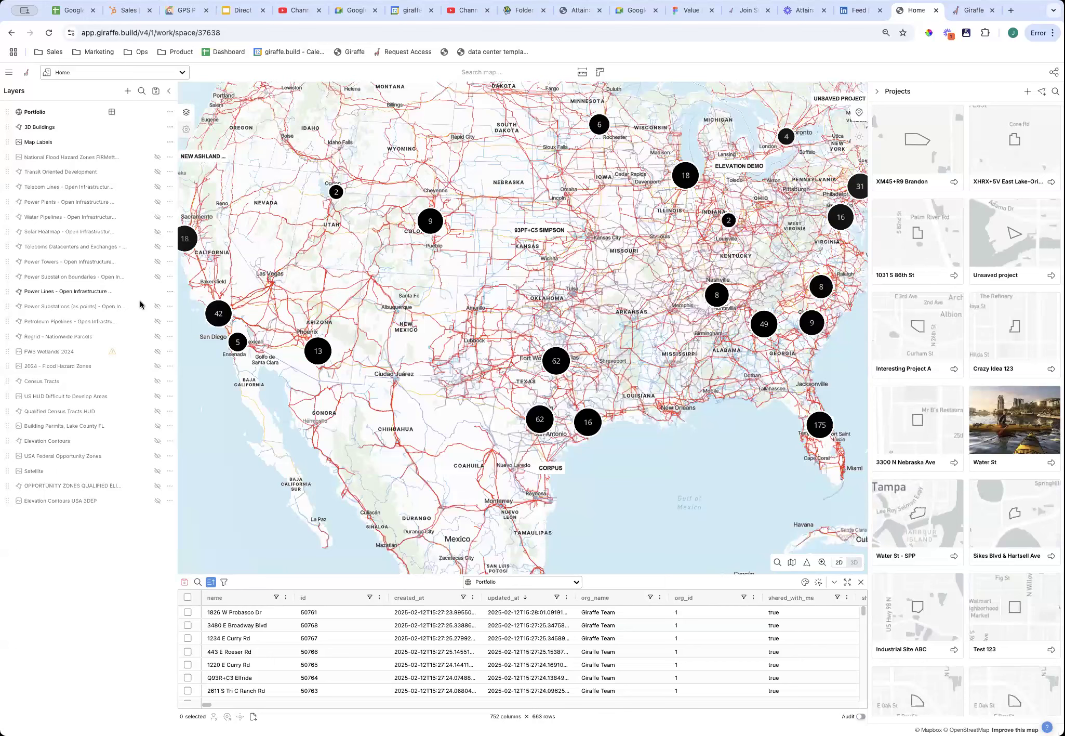
{"action": "left_click", "coordinate": [155, 294]}
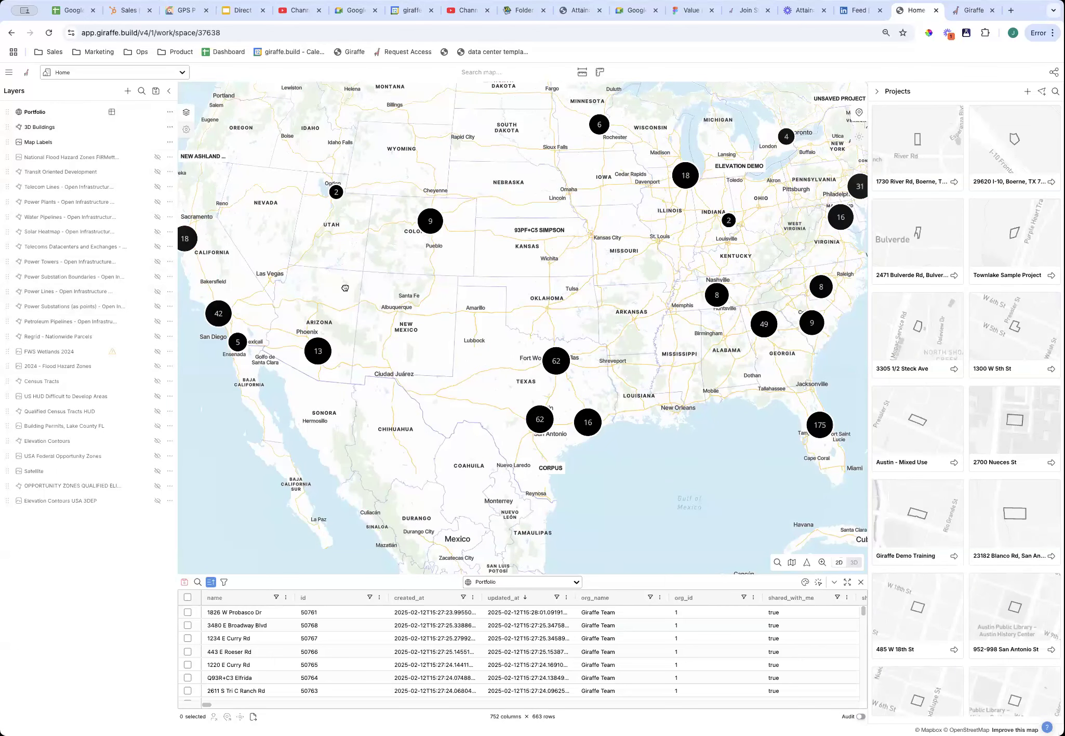
Recentre on the continental US and toggle the Portfolio layer off and back on.
{"action": "left_click_drag", "start_coordinate": [353, 281], "coordinate": [387, 355]}
{"action": "scroll", "coordinate": [522, 369], "scroll_direction": "down", "scroll_amount": 3}
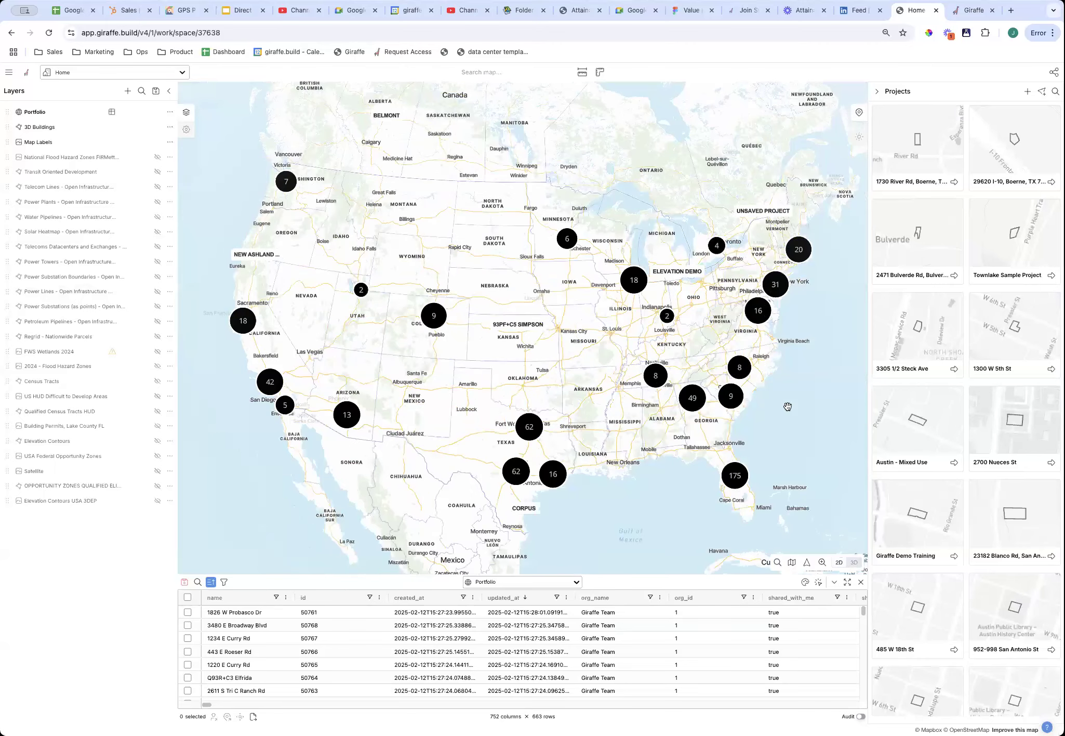
{"action": "left_click_drag", "start_coordinate": [318, 198], "coordinate": [380, 207]}
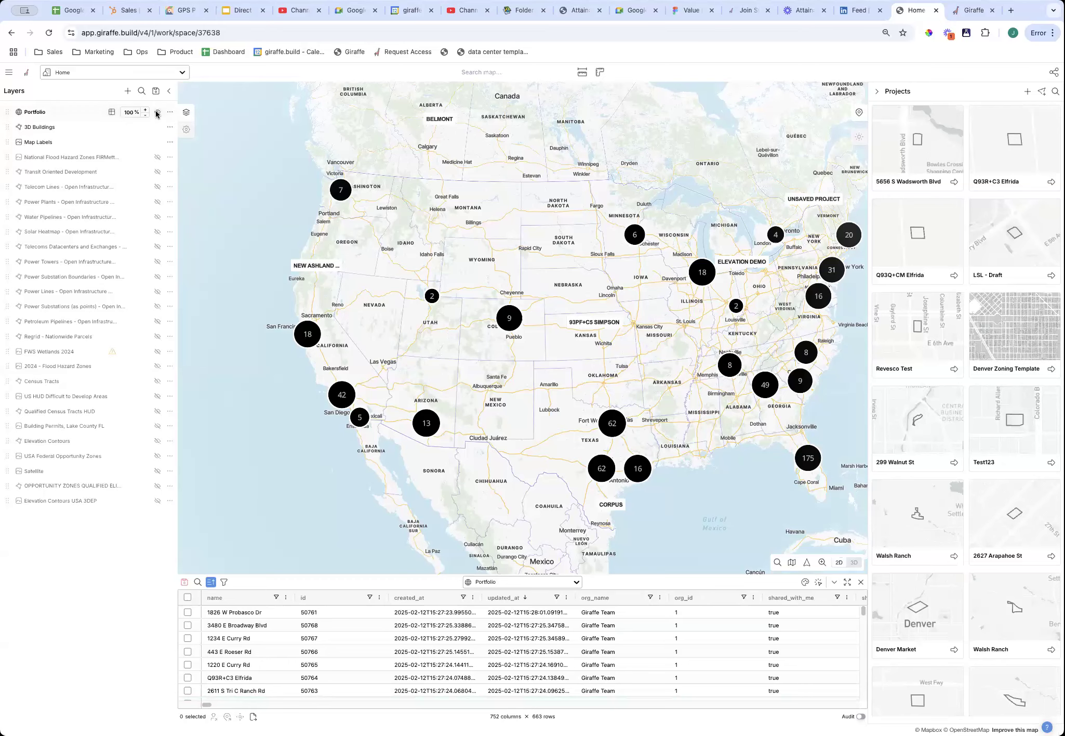
{"action": "left_click", "coordinate": [156, 114]}
{"action": "left_click", "coordinate": [157, 114]}
{"action": "left_click_drag", "start_coordinate": [770, 307], "coordinate": [734, 305]}
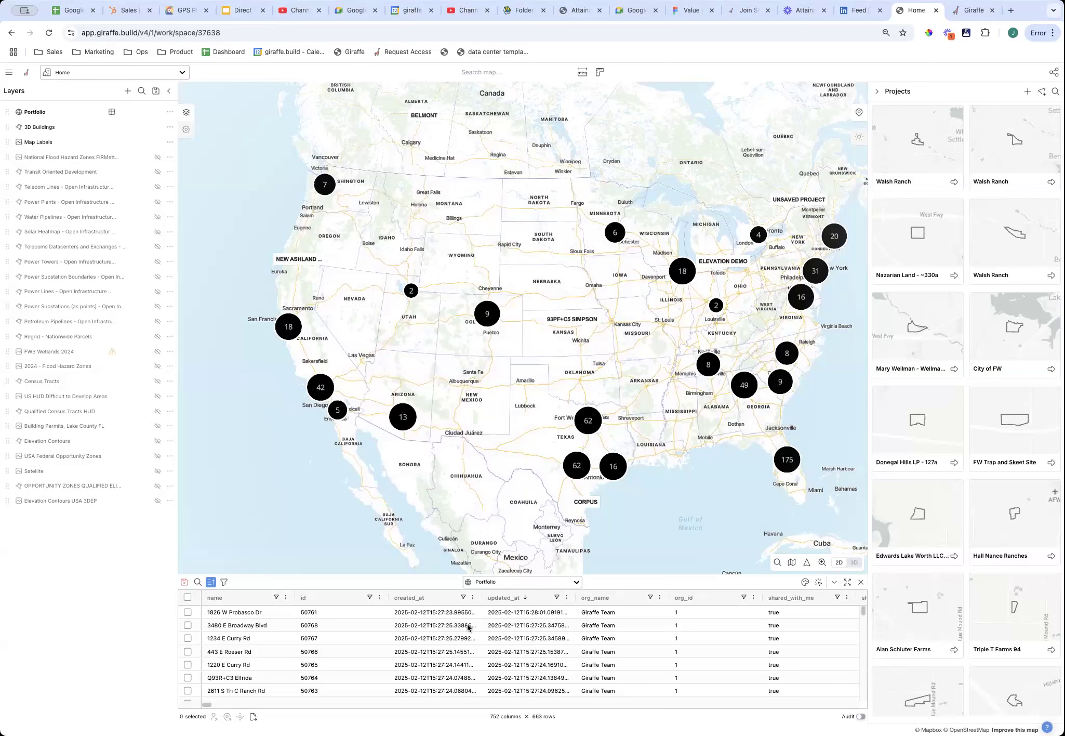
{"action": "left_click", "coordinate": [528, 581]}
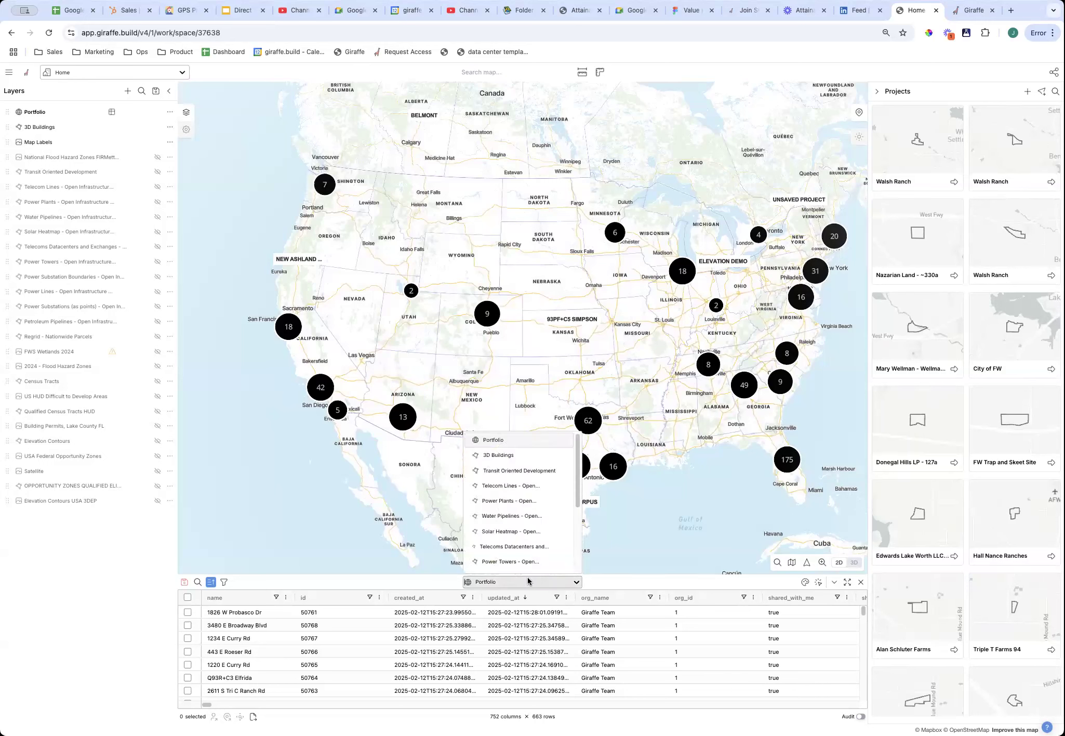
{"action": "scroll", "coordinate": [520, 522], "scroll_direction": "down", "scroll_amount": 5}
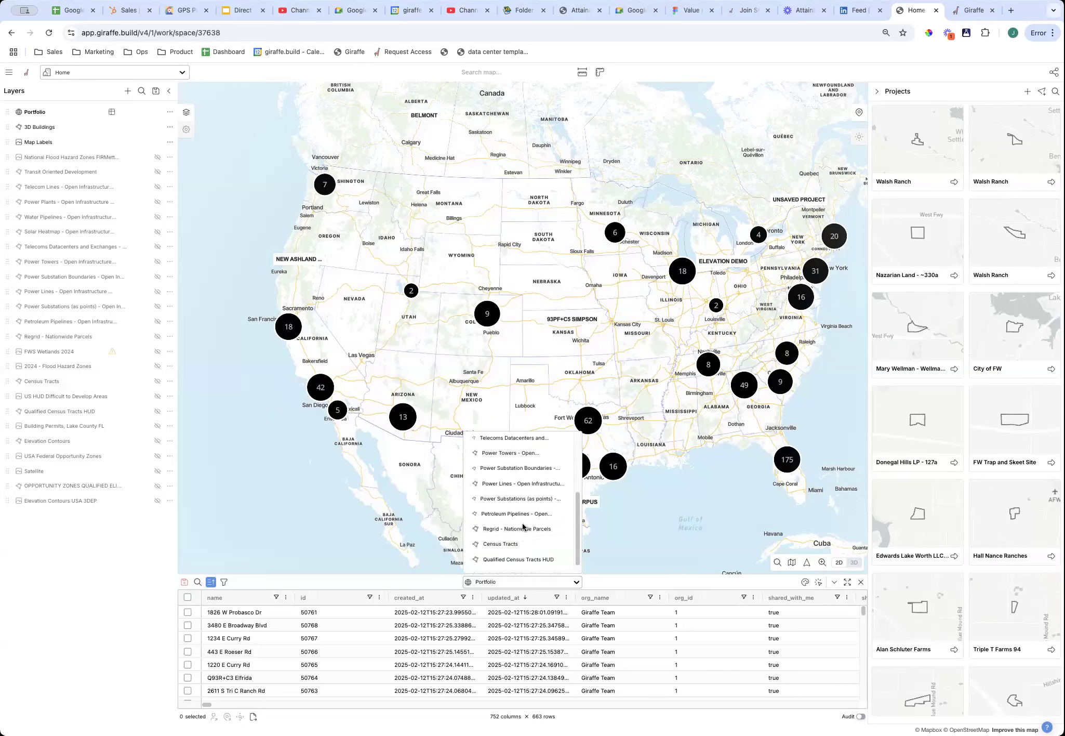
{"action": "scroll", "coordinate": [521, 509], "scroll_direction": "up", "scroll_amount": 5}
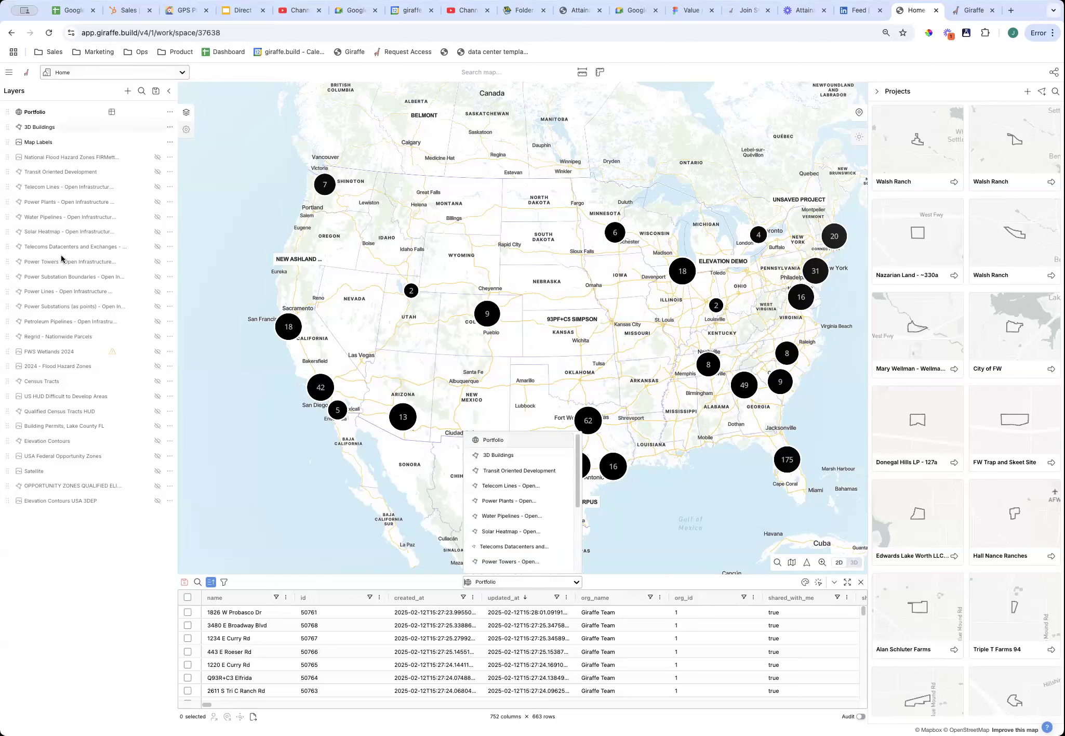
{"action": "left_click", "coordinate": [511, 442]}
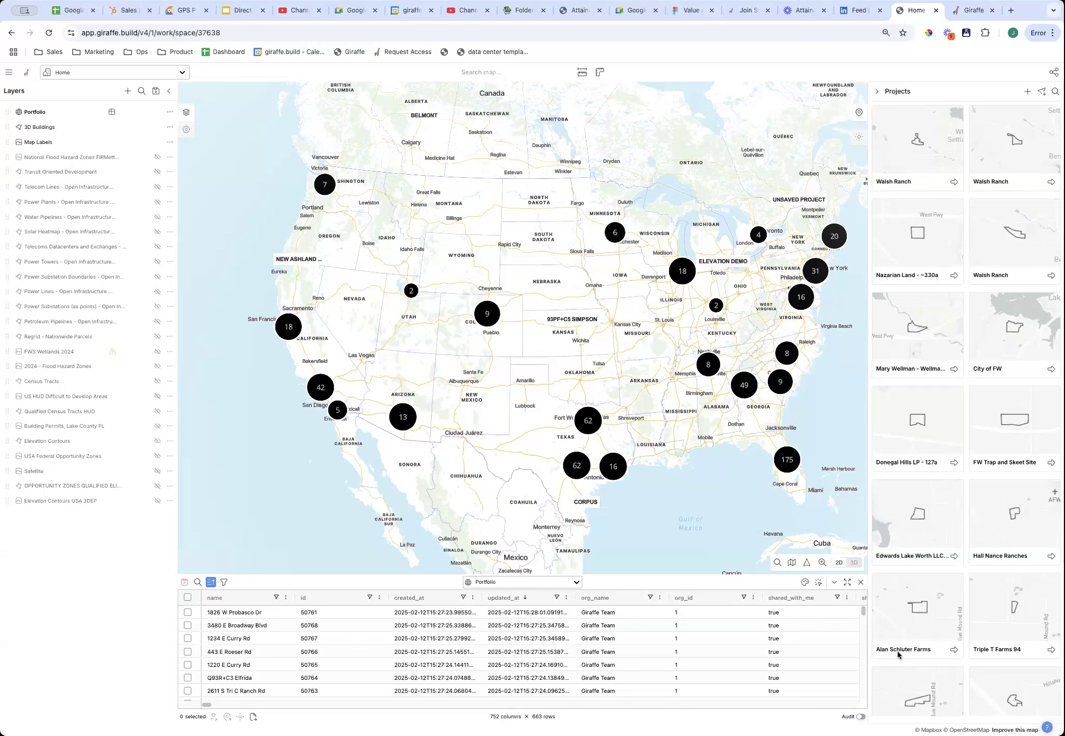
{"action": "left_click", "coordinate": [341, 612]}
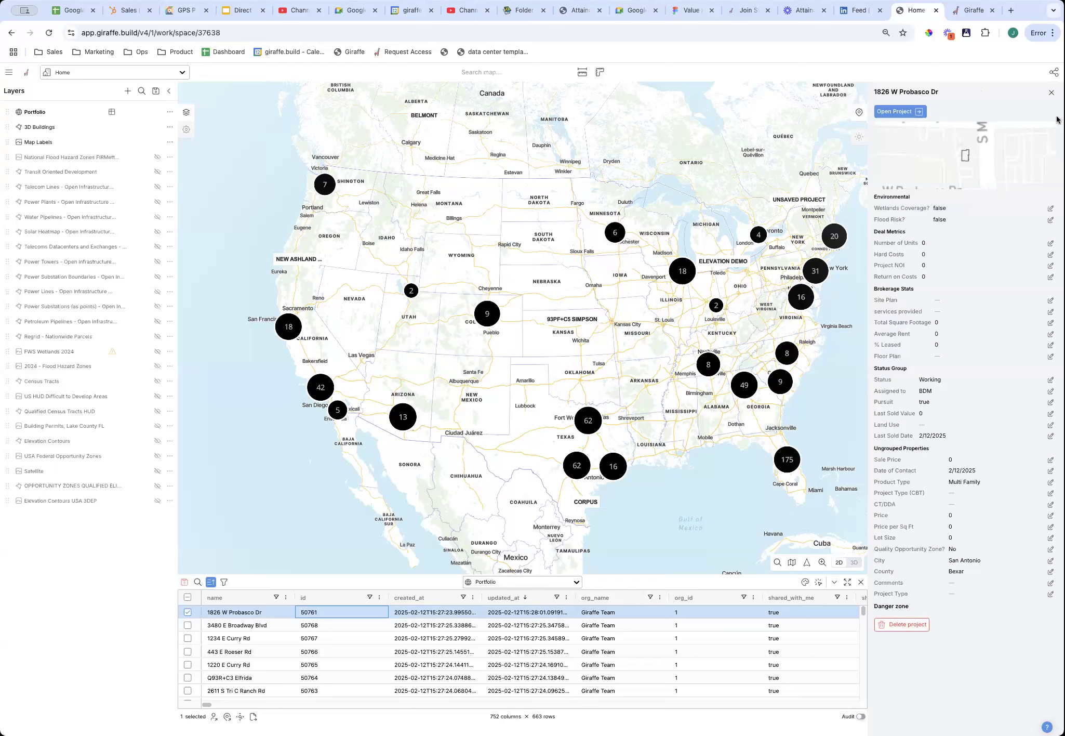
Close the project panel, zoom into Orlando, and bring up the add-data-layer catalogue.
{"action": "left_click", "coordinate": [1052, 92]}
{"action": "left_click_drag", "start_coordinate": [762, 445], "coordinate": [701, 435]}
{"action": "scroll", "coordinate": [701, 435], "scroll_direction": "up", "scroll_amount": 6}
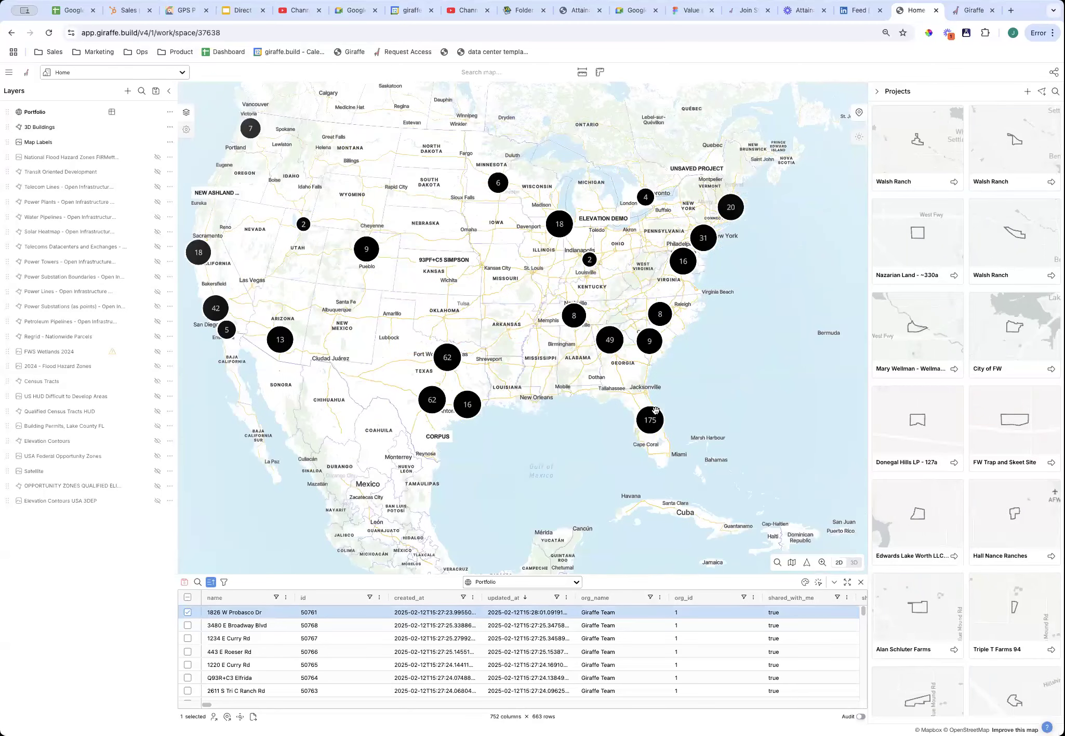
{"action": "scroll", "coordinate": [619, 379], "scroll_direction": "up", "scroll_amount": 5}
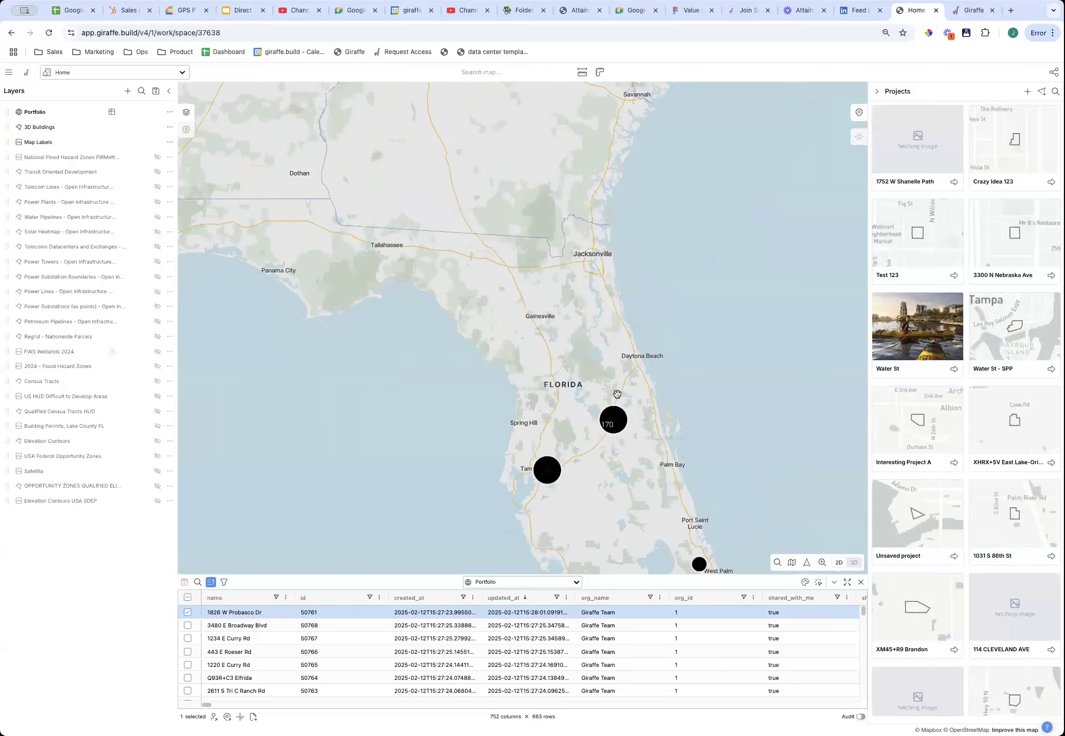
{"action": "scroll", "coordinate": [572, 438], "scroll_direction": "up", "scroll_amount": 5}
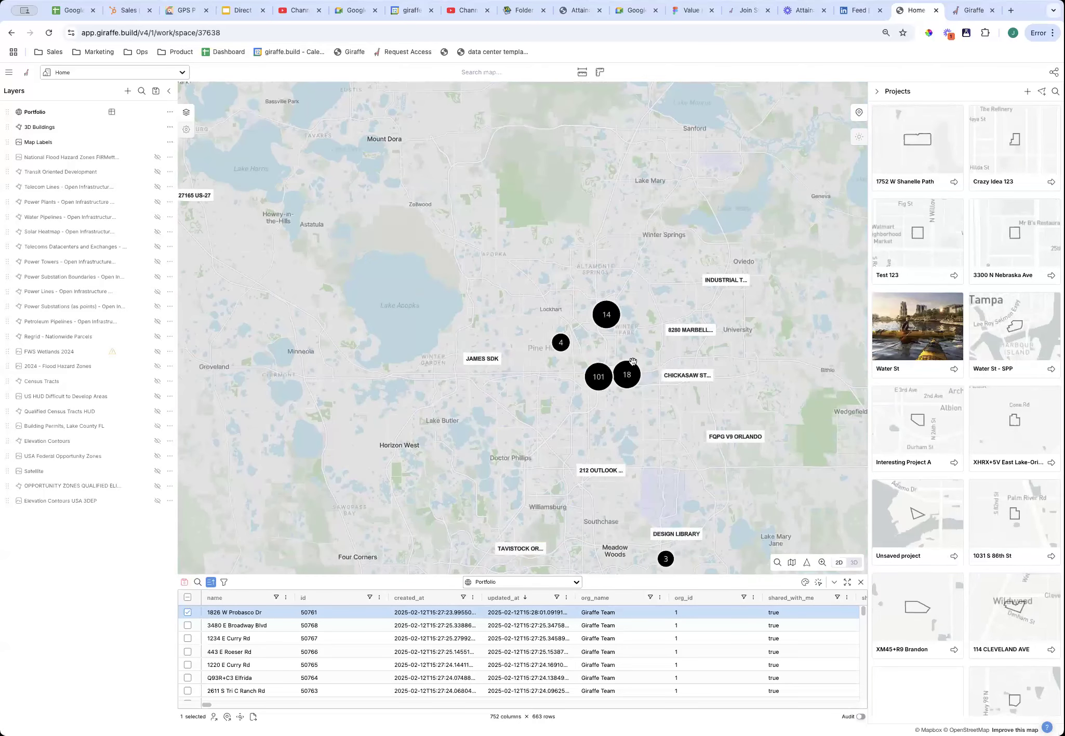
{"action": "scroll", "coordinate": [630, 383], "scroll_direction": "up", "scroll_amount": 1}
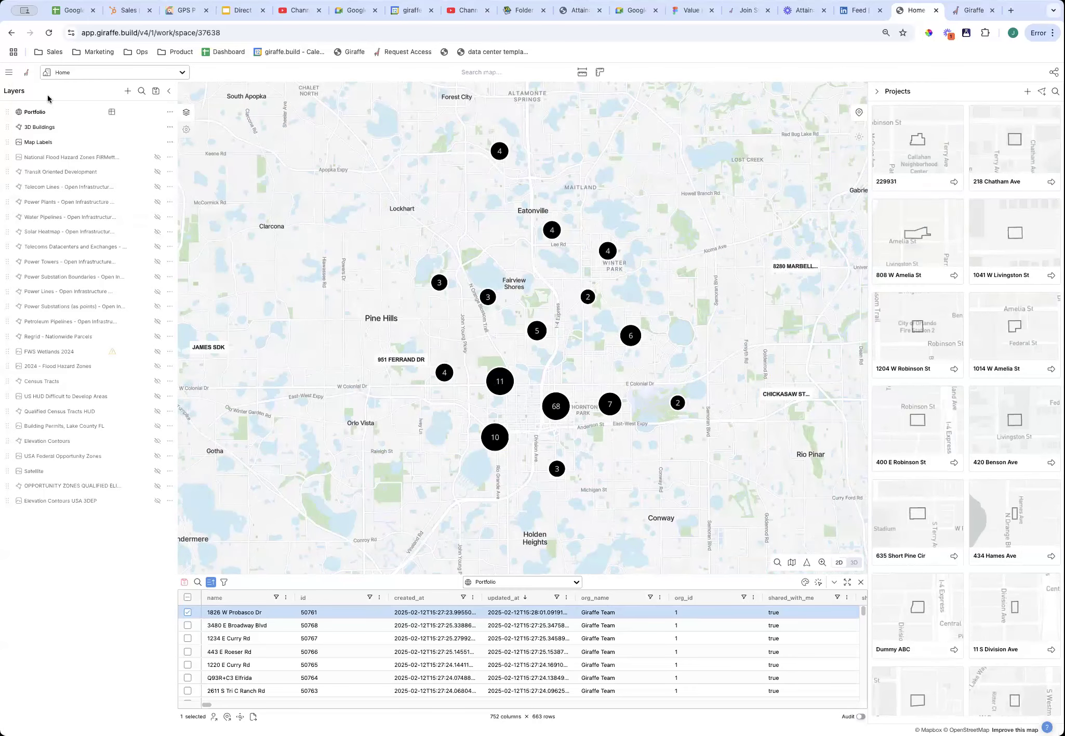
{"action": "left_click", "coordinate": [128, 91]}
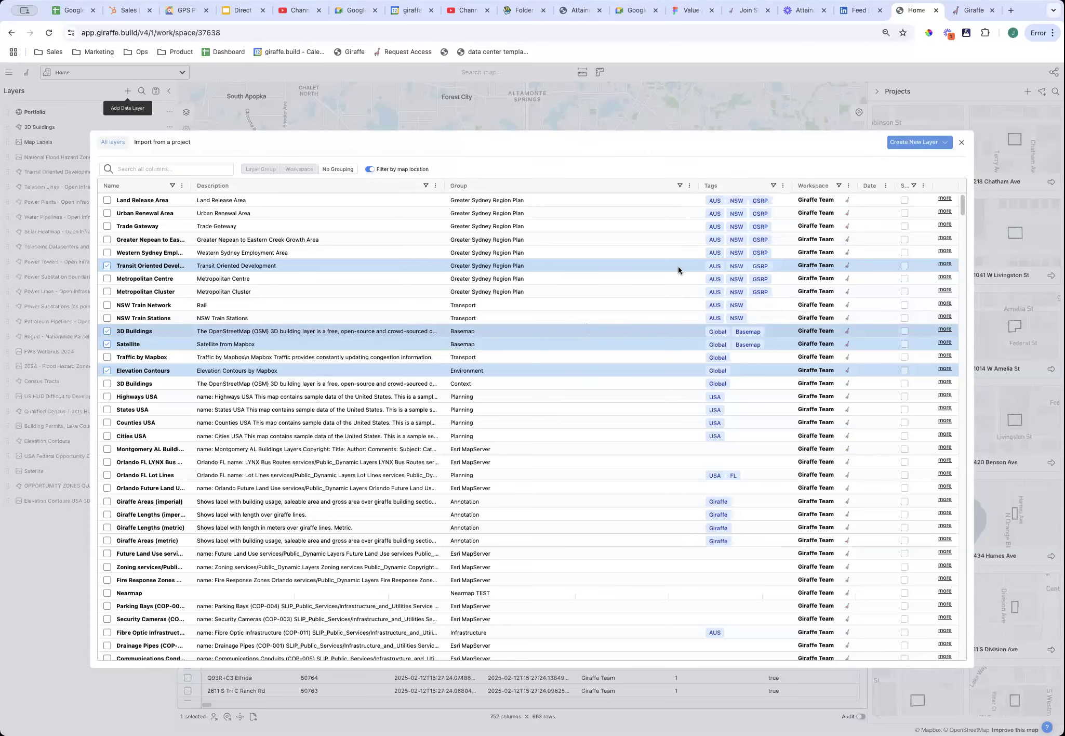
Search the catalogue for 'flood', widen the Name column, then search 'contour' instead.
{"action": "scroll", "coordinate": [592, 278], "scroll_direction": "down", "scroll_amount": 4}
{"action": "scroll", "coordinate": [576, 260], "scroll_direction": "up", "scroll_amount": 4}
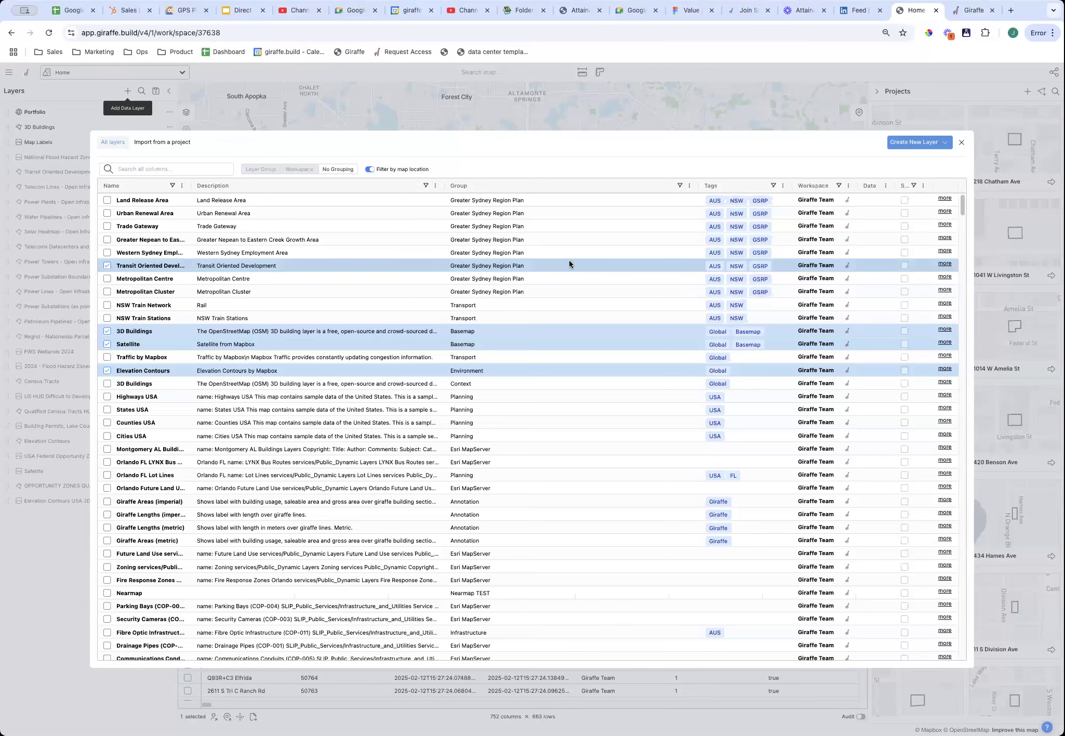
{"action": "left_click", "coordinate": [162, 170]}
{"action": "type", "text": "floo"}
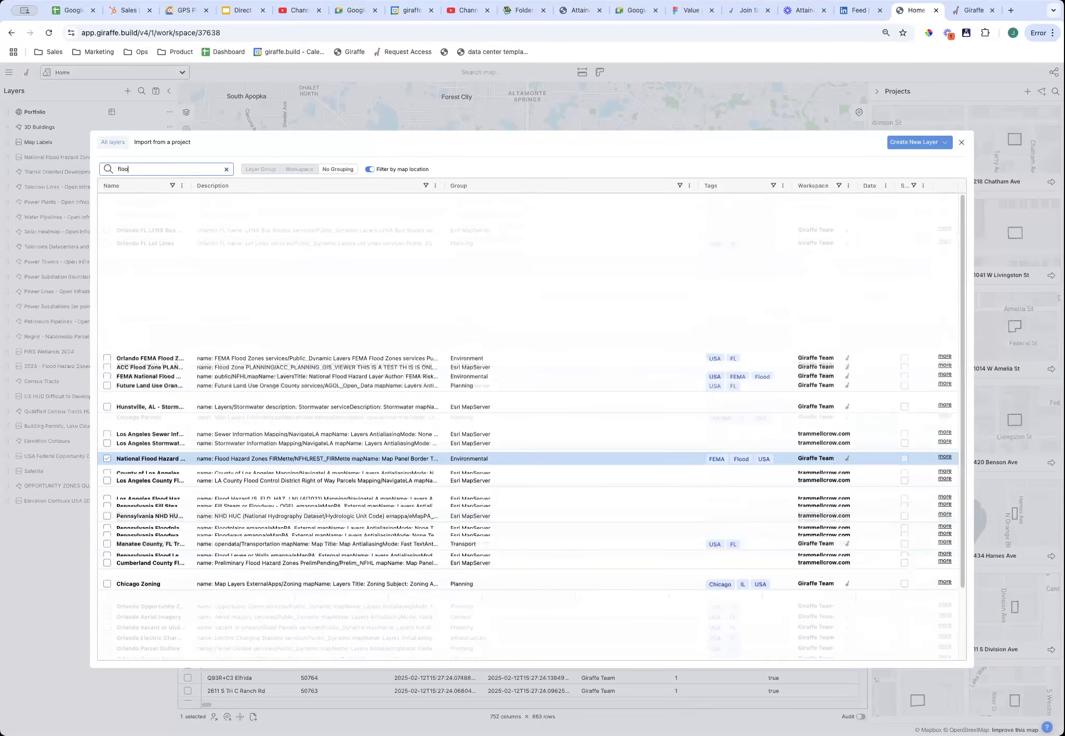
{"action": "type", "text": "d"}
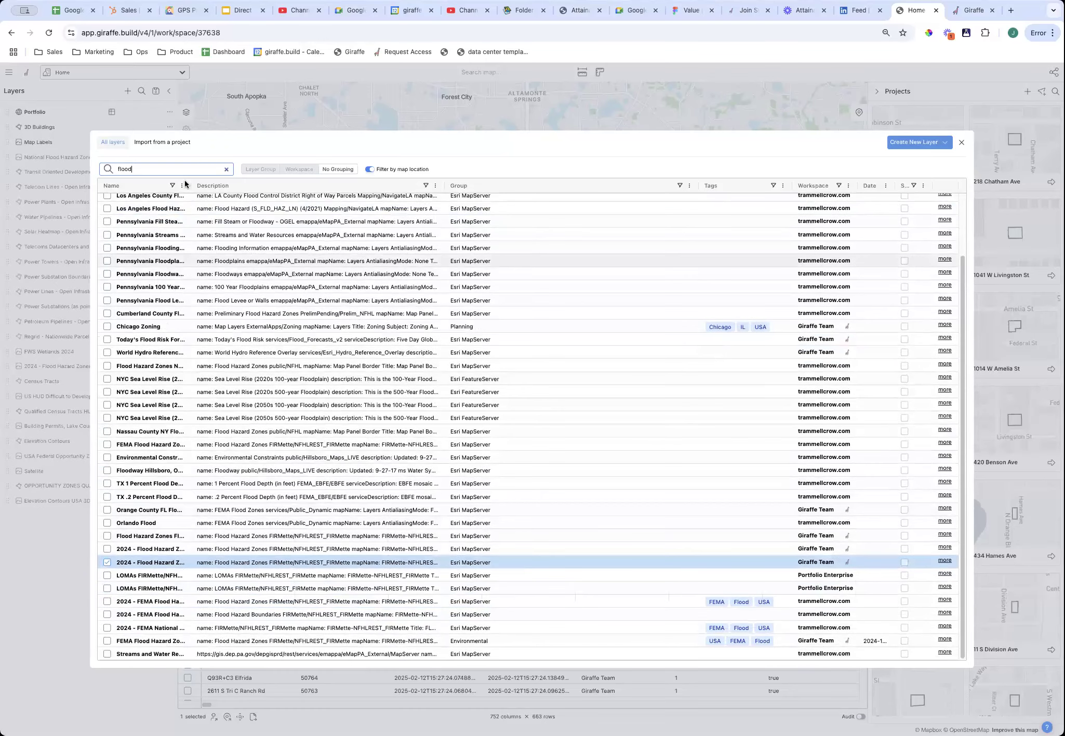
{"action": "left_click_drag", "start_coordinate": [214, 195], "coordinate": [339, 262]}
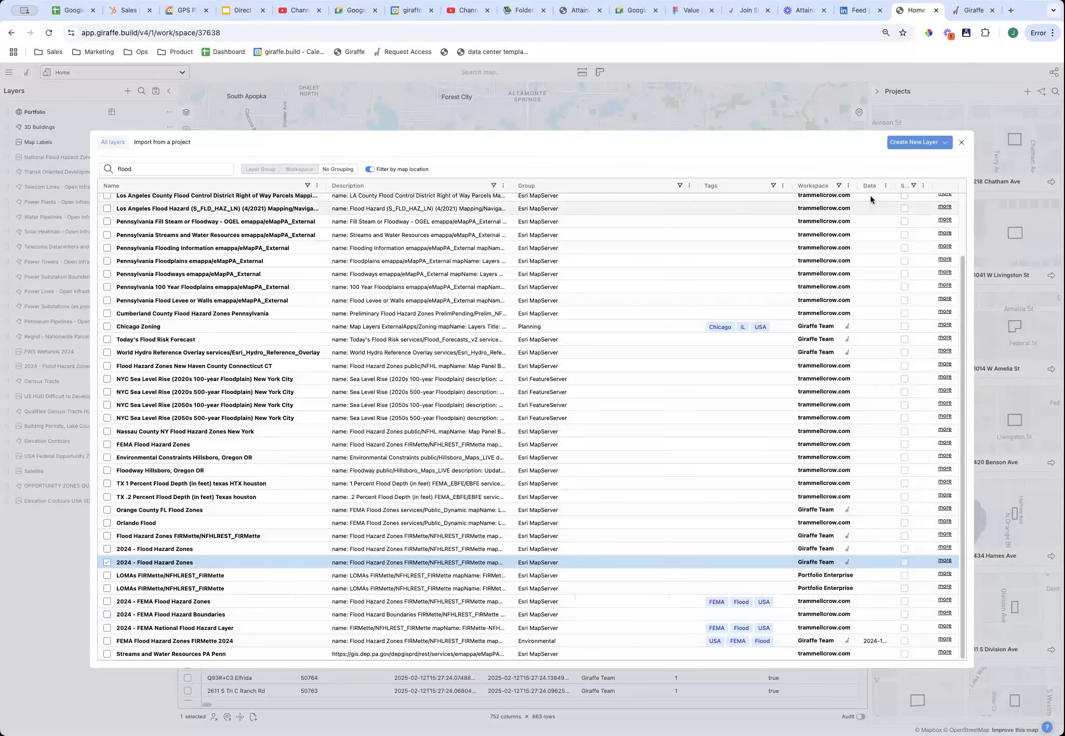
{"action": "double_click", "coordinate": [123, 170]}
{"action": "type", "text": "contour"}
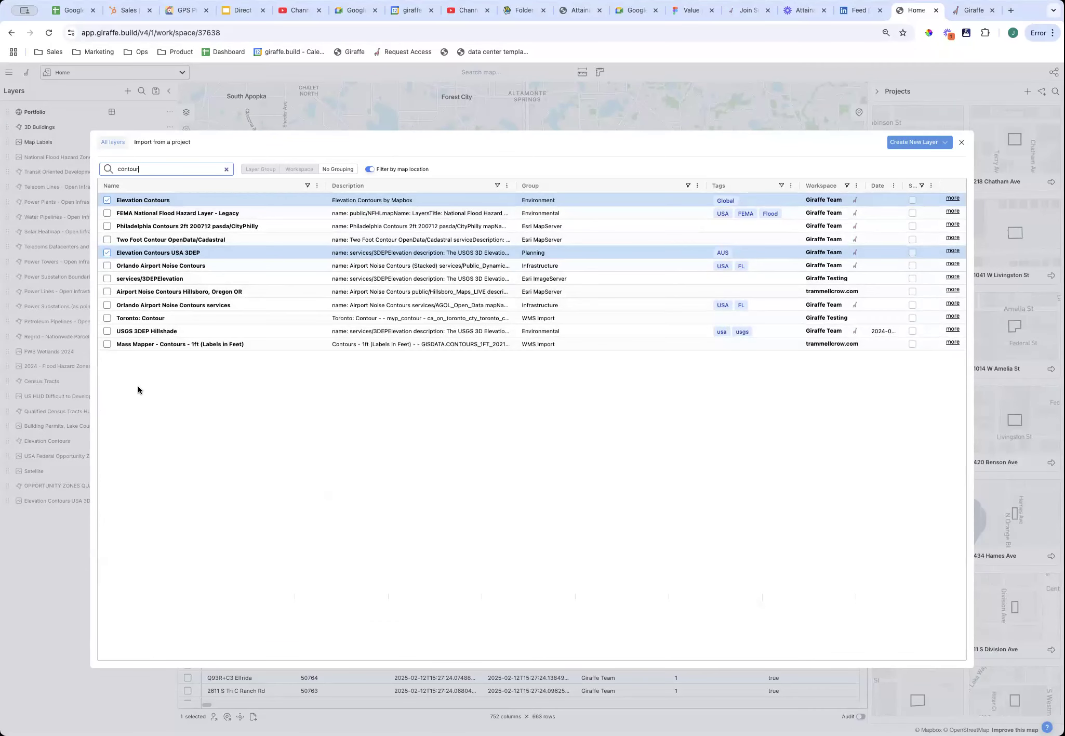
Clear the catalogue search, check the Create New Layer options, and group layers by Workspace.
{"action": "left_click", "coordinate": [227, 169]}
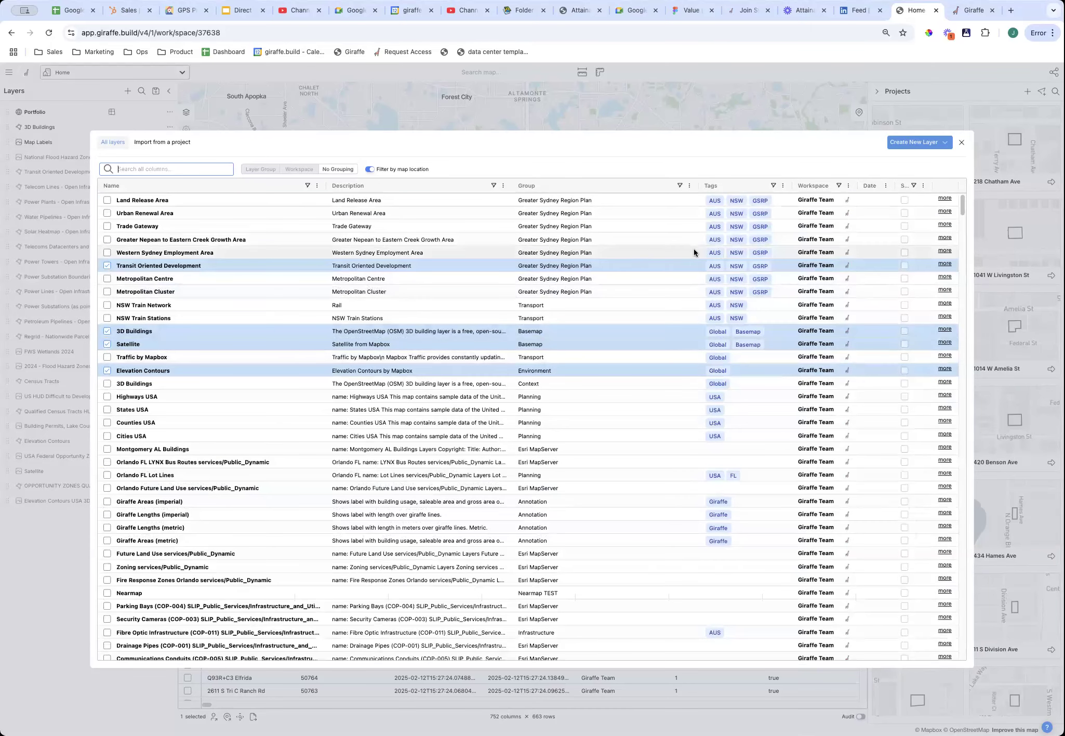
{"action": "left_click", "coordinate": [916, 143]}
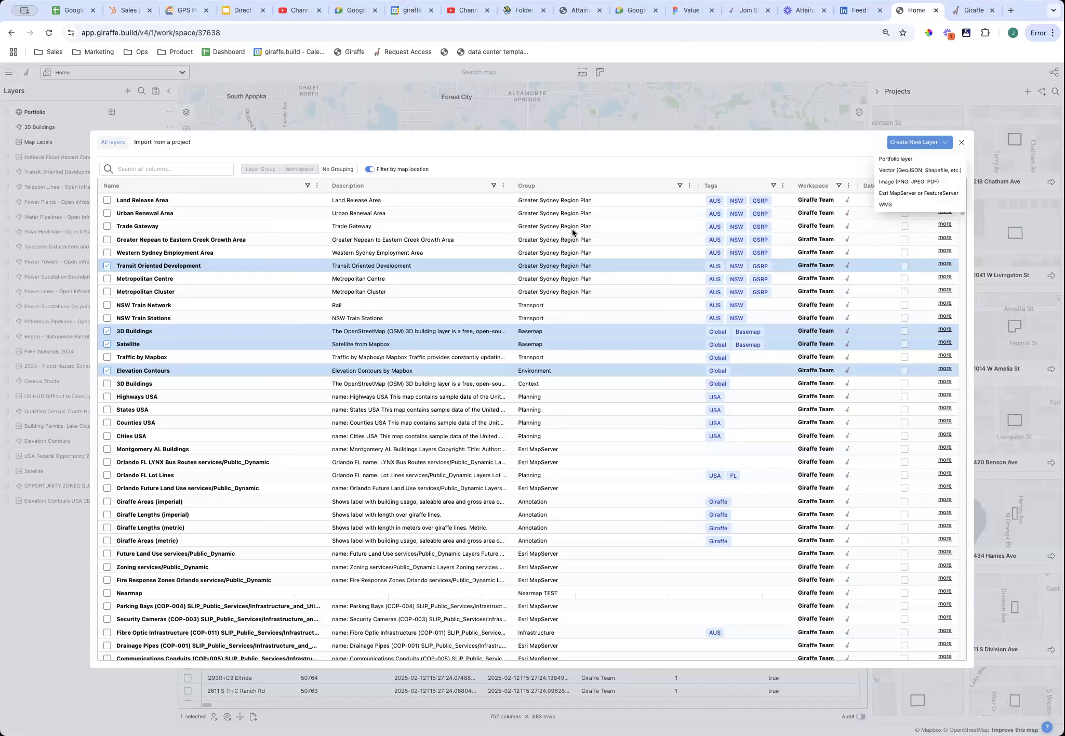
{"action": "left_click", "coordinate": [617, 154]}
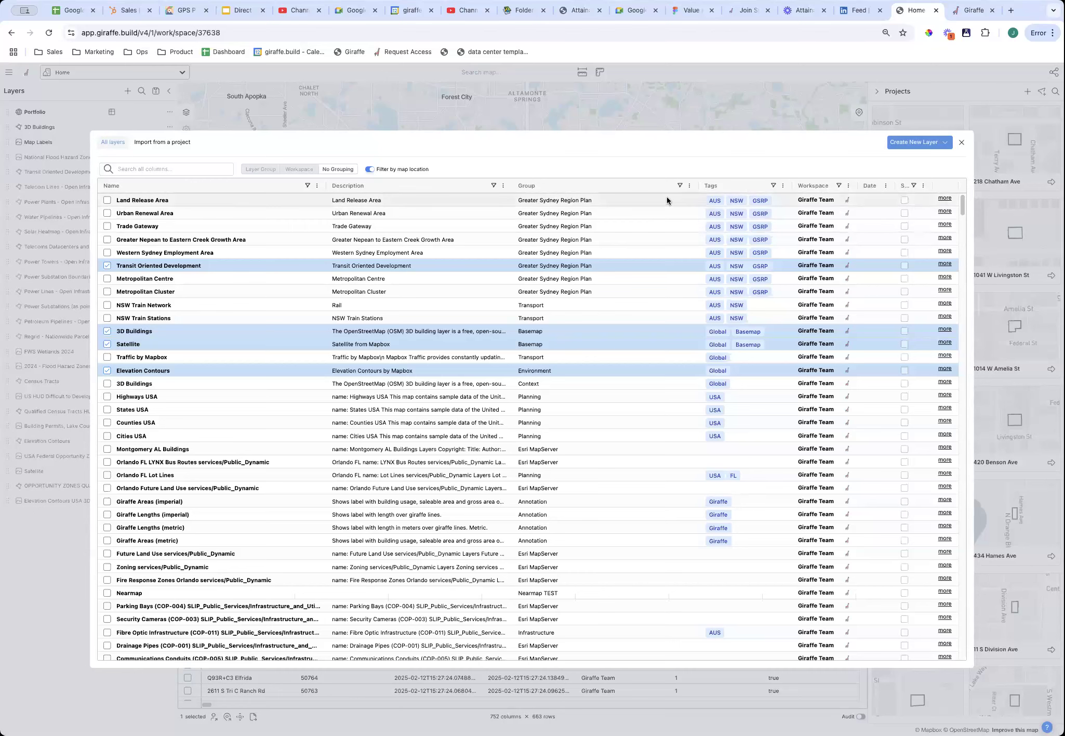
{"action": "left_click", "coordinate": [311, 170]}
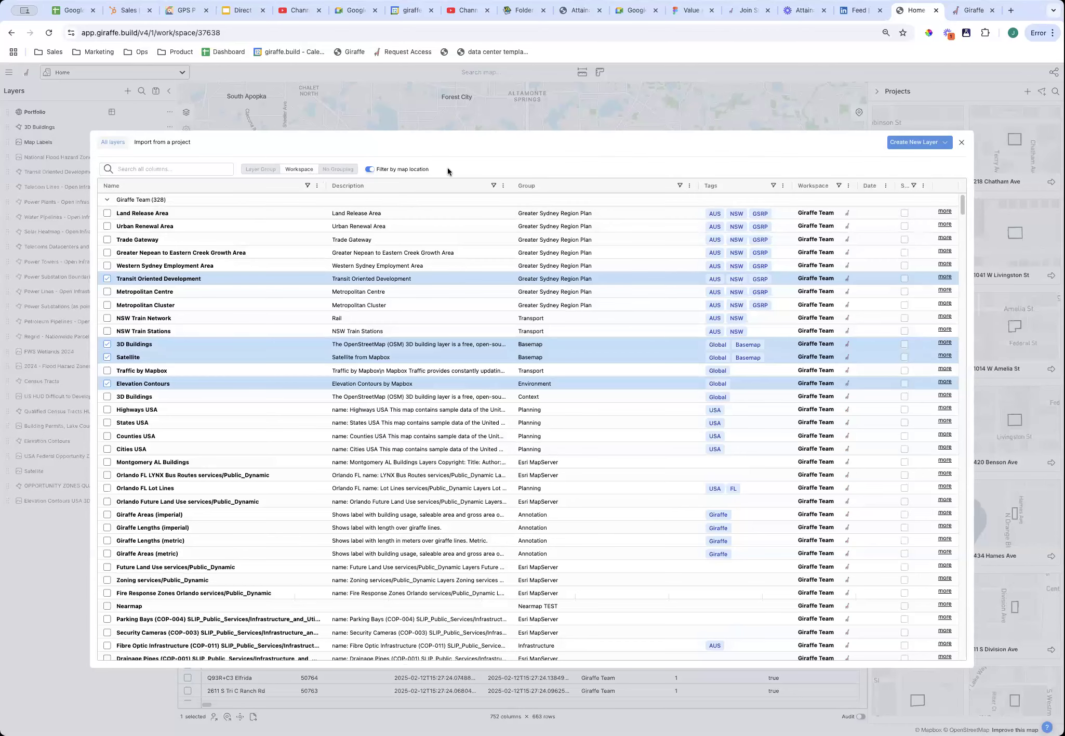
Collapse and re-expand the Giraffe Team group of 328 layers.
{"action": "left_click", "coordinate": [107, 200]}
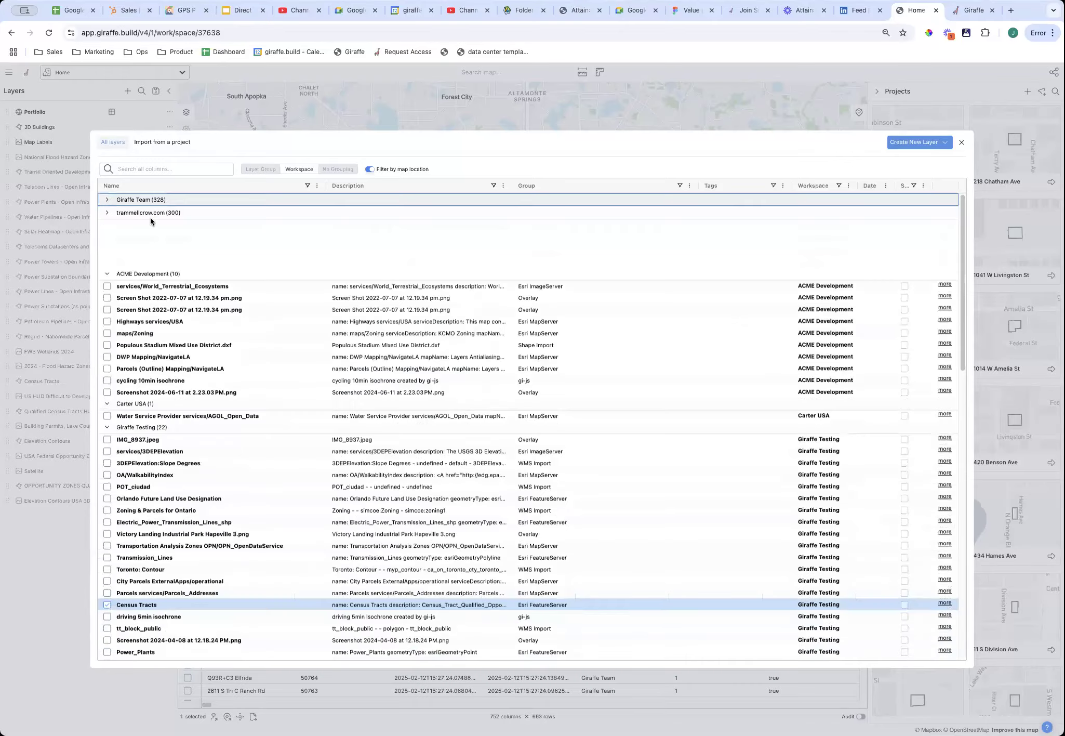
{"action": "left_click", "coordinate": [149, 201]}
{"action": "scroll", "coordinate": [266, 469], "scroll_direction": "down", "scroll_amount": 5}
{"action": "scroll", "coordinate": [266, 465], "scroll_direction": "up", "scroll_amount": 5}
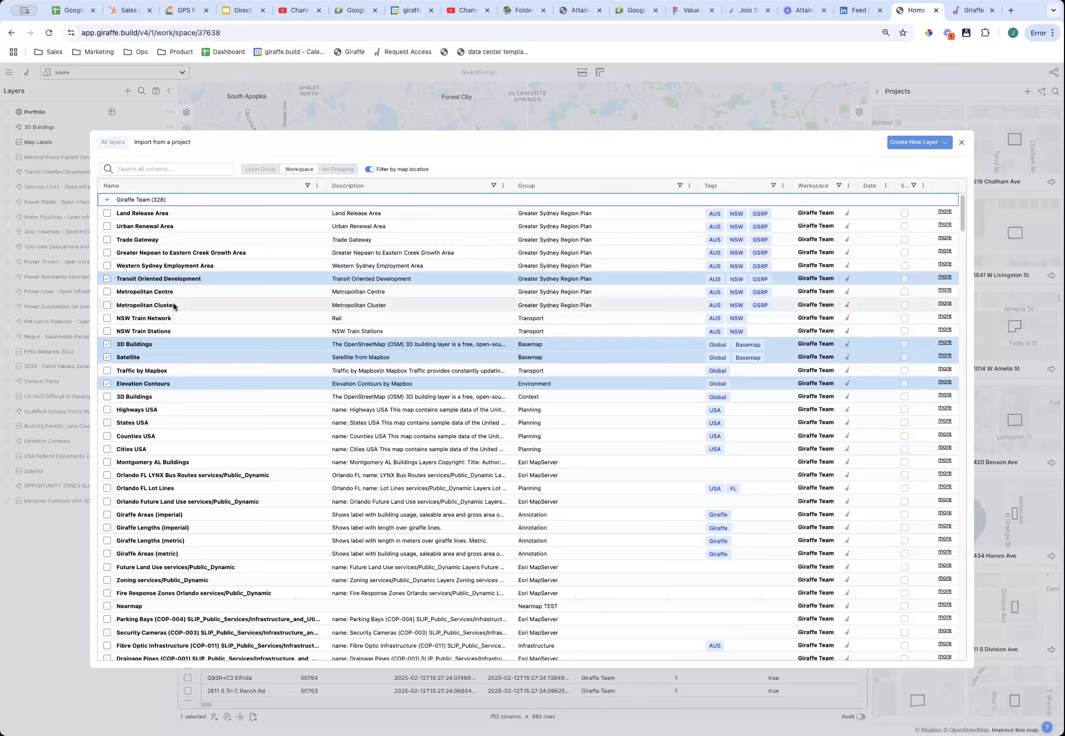
Look up 'flood', 'wet' and 'contour' layers in the library, then clear the search.
{"action": "left_click", "coordinate": [193, 166]}
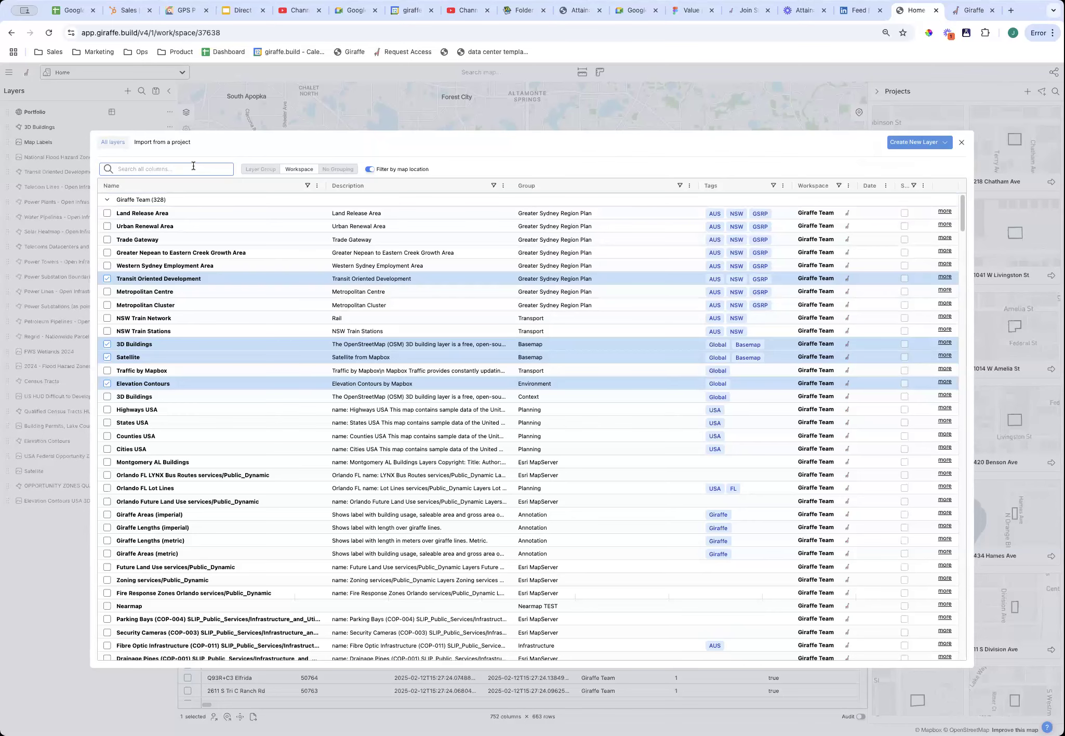
{"action": "type", "text": "floo"}
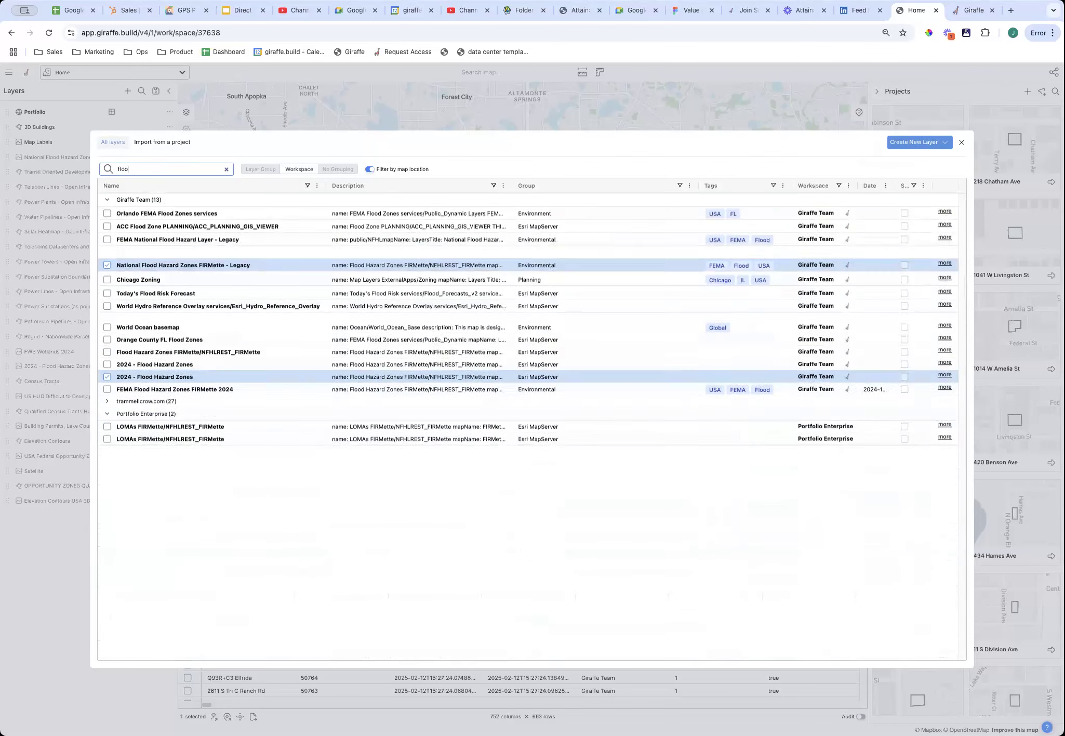
{"action": "type", "text": "d"}
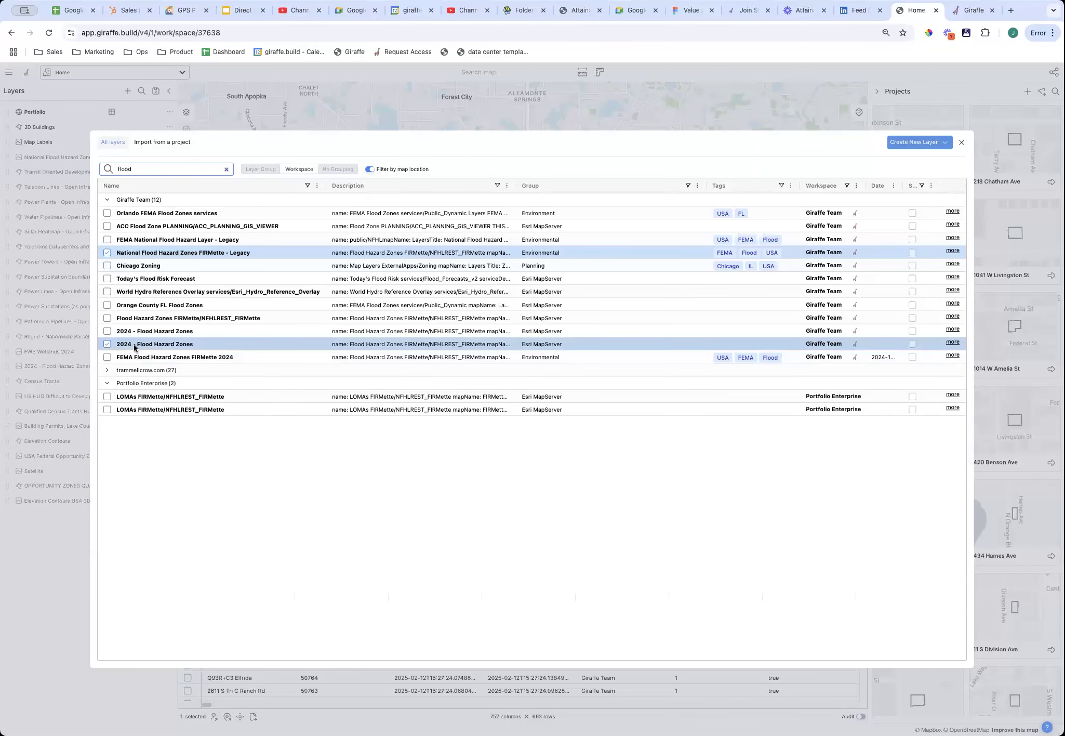
{"action": "key", "text": "super+a"}
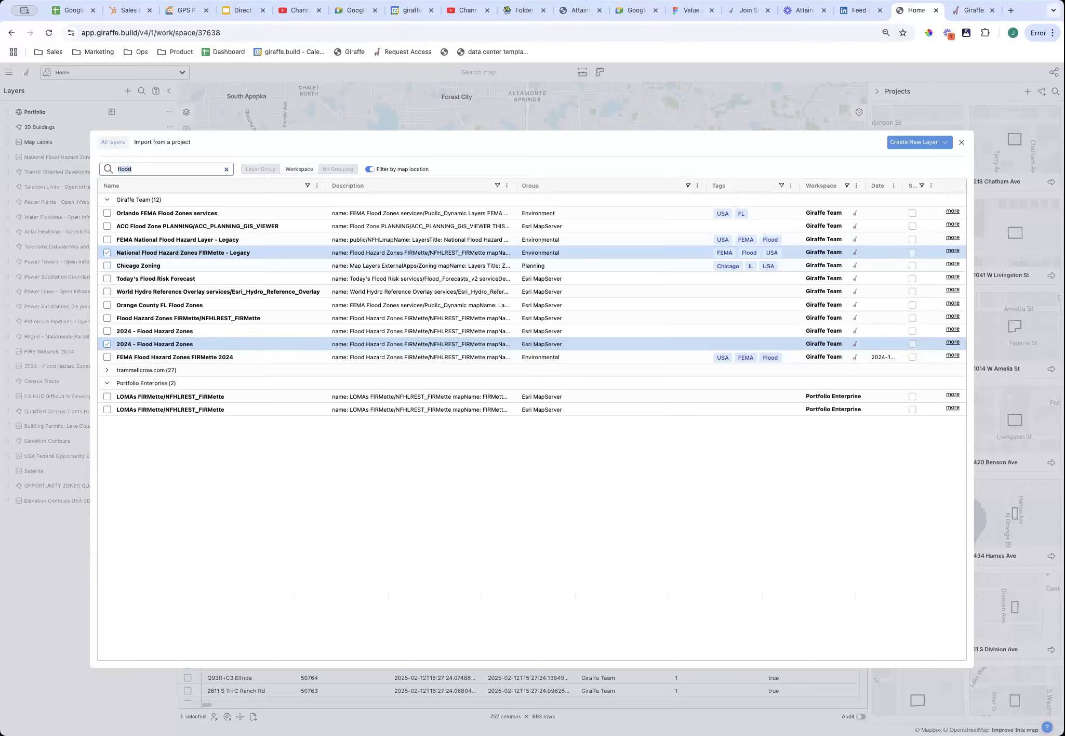
{"action": "type", "text": "wetlands"}
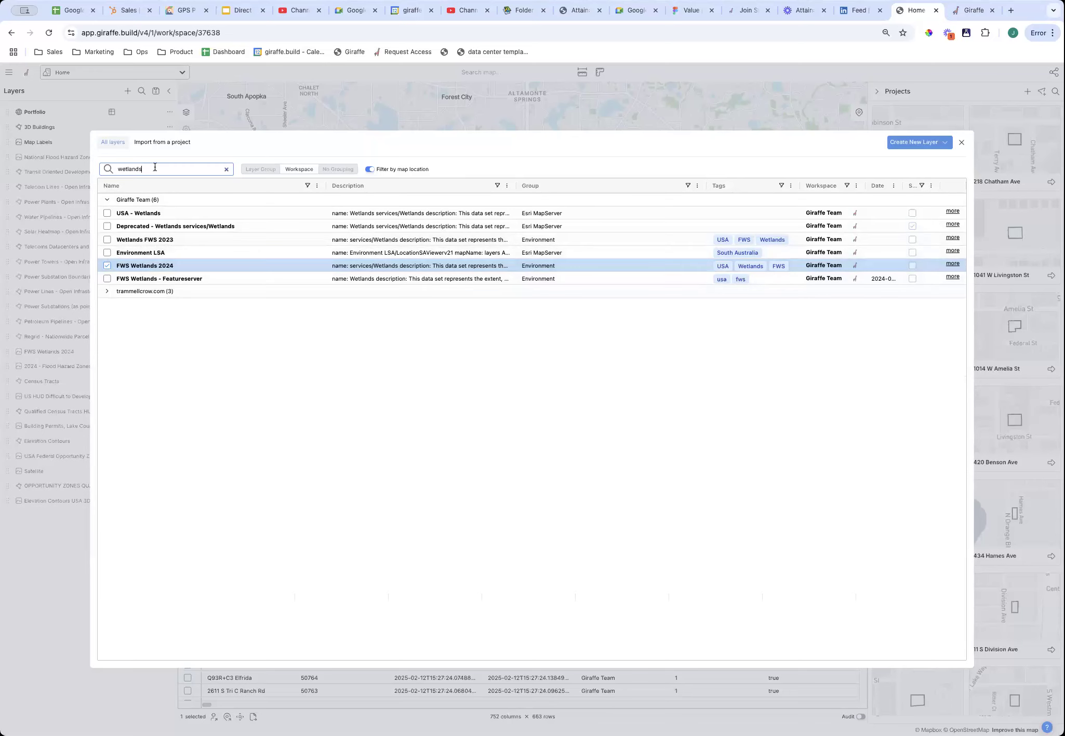
{"action": "double_click", "coordinate": [108, 169]}
{"action": "type", "text": "contour"}
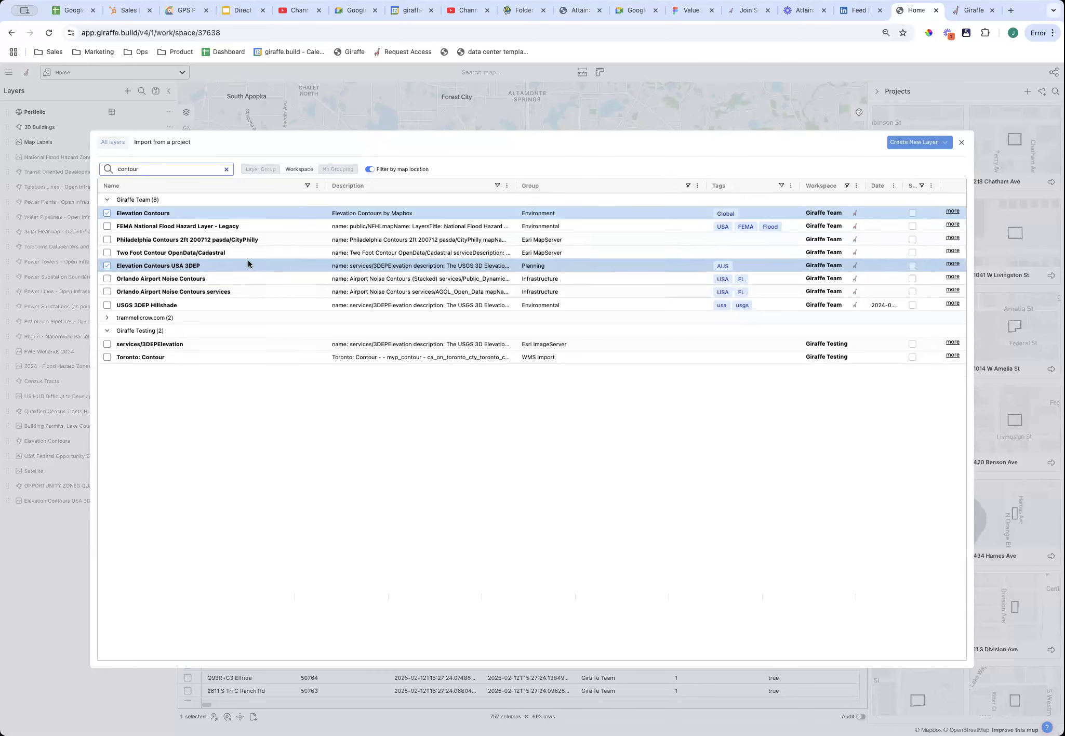
{"action": "double_click", "coordinate": [187, 174]}
{"action": "key", "text": "BackSpace"}
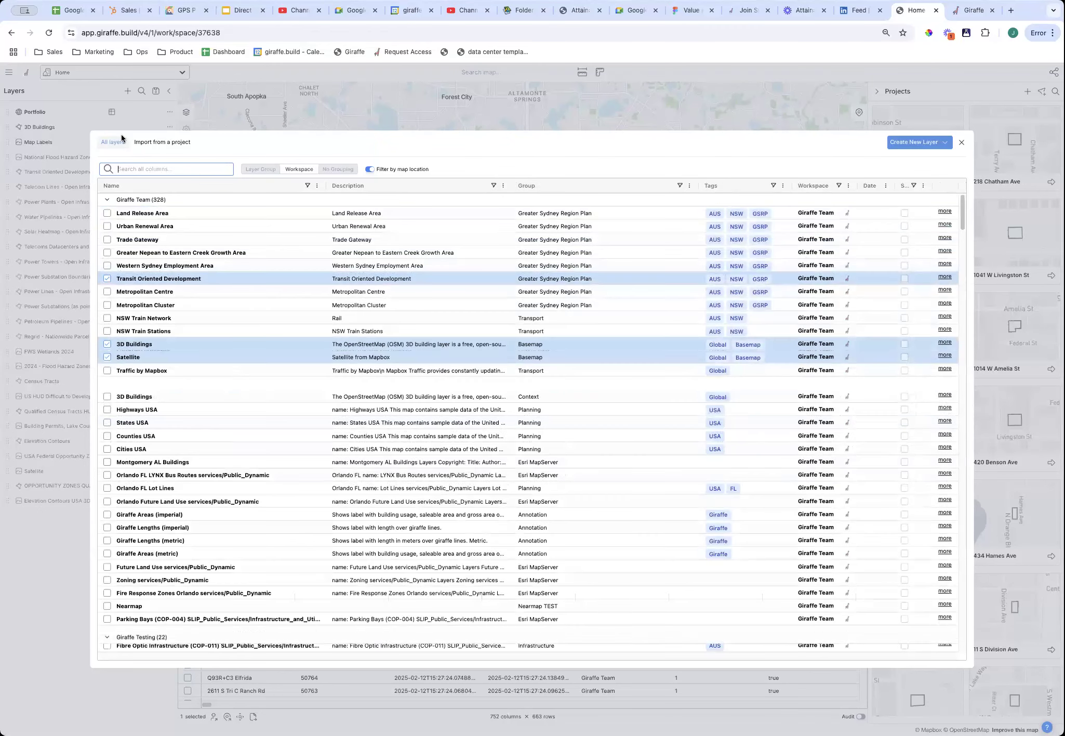
Close the layer library, show 2024 - Flood Hazard Zones, and zoom in on Orlando.
{"action": "left_click", "coordinate": [961, 144]}
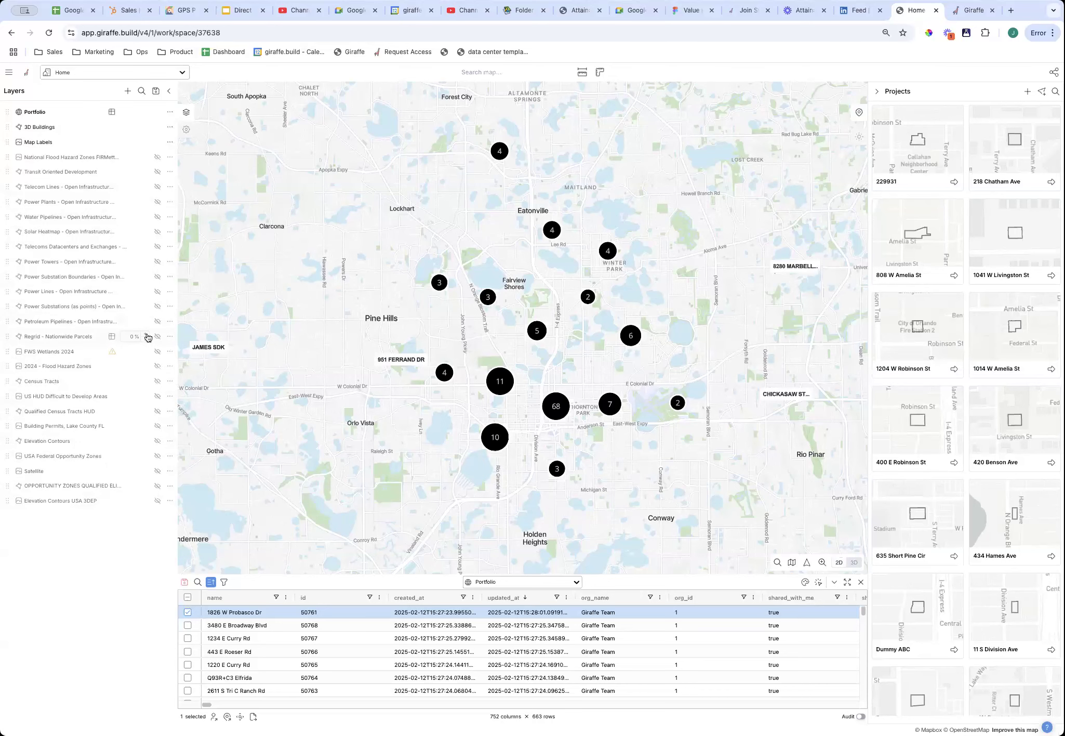
{"action": "left_click", "coordinate": [157, 365]}
{"action": "scroll", "coordinate": [542, 412], "scroll_direction": "up", "scroll_amount": 2}
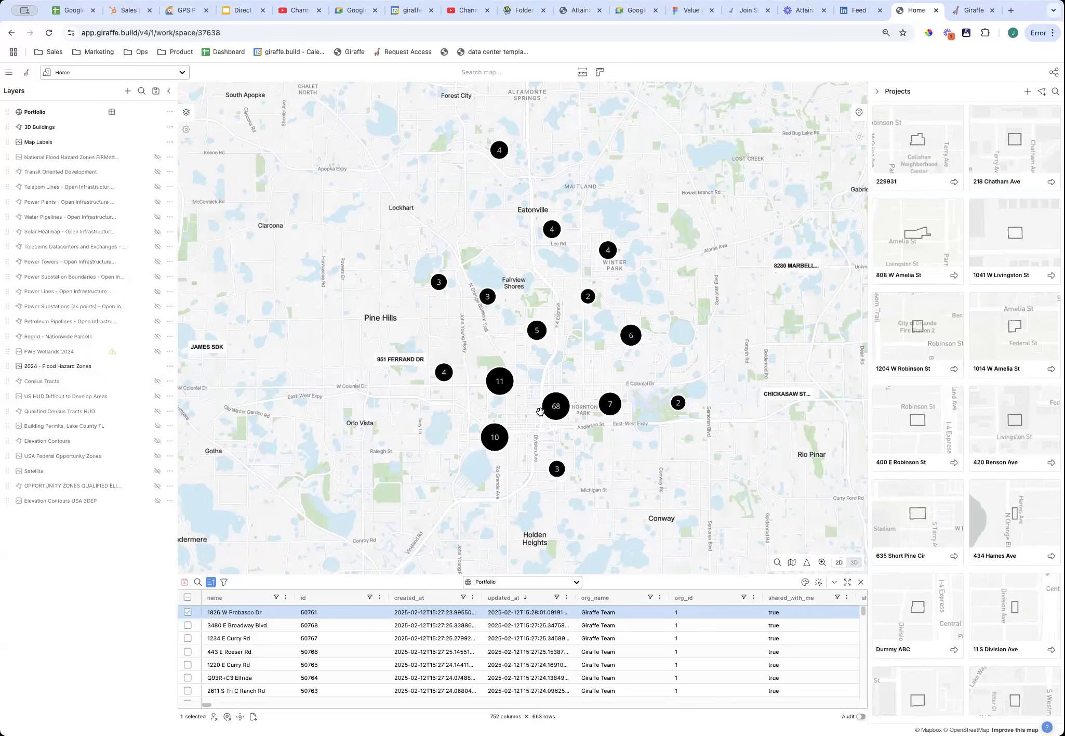
{"action": "scroll", "coordinate": [542, 413], "scroll_direction": "up", "scroll_amount": 3}
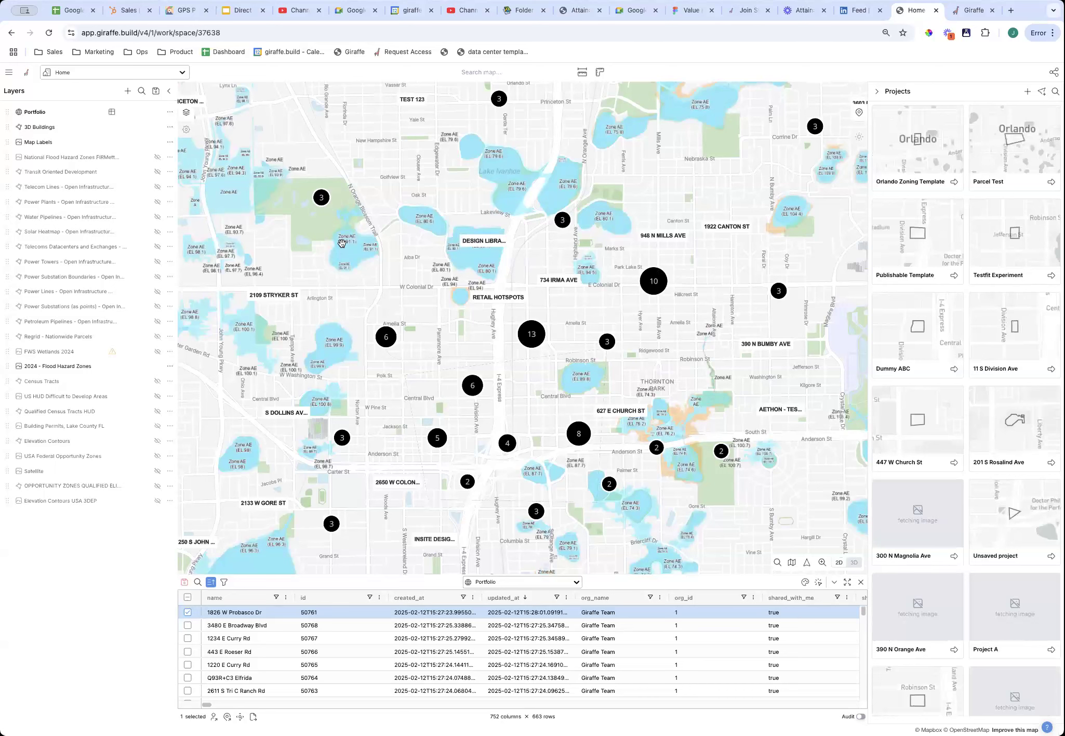
{"action": "mouse_move", "coordinate": [151, 372]}
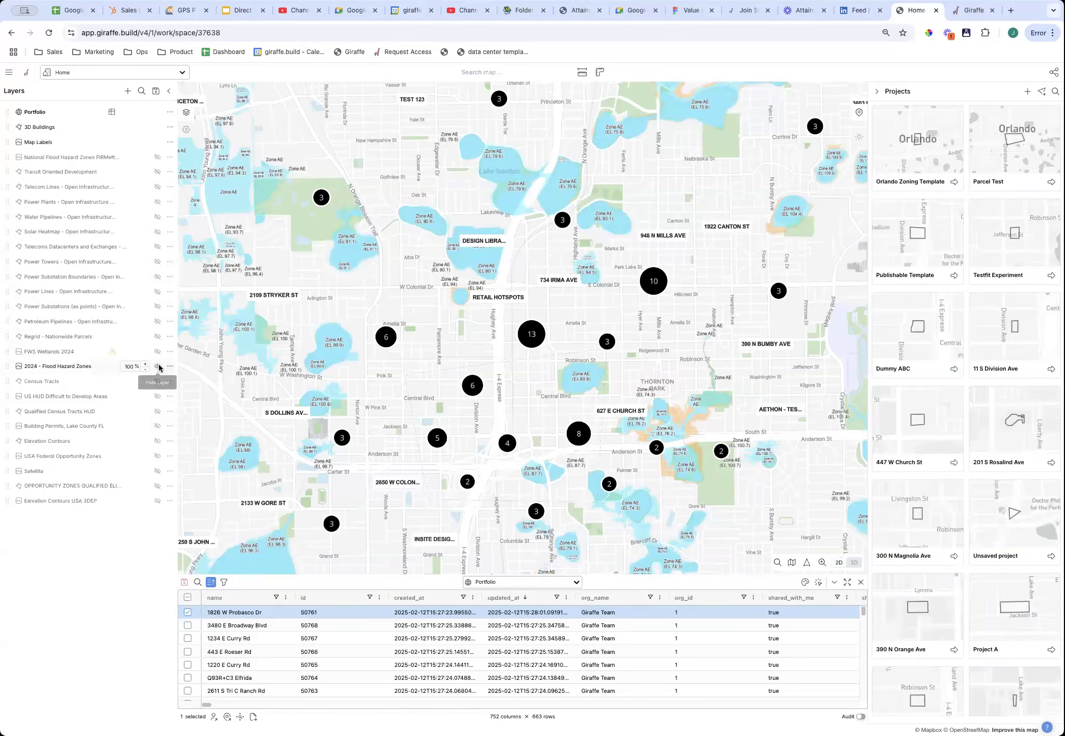
Swap flood zones for Regrid - Nationwide Parcels and remove its Zoning Subtype 'Multi' table filter.
{"action": "left_click", "coordinate": [158, 368]}
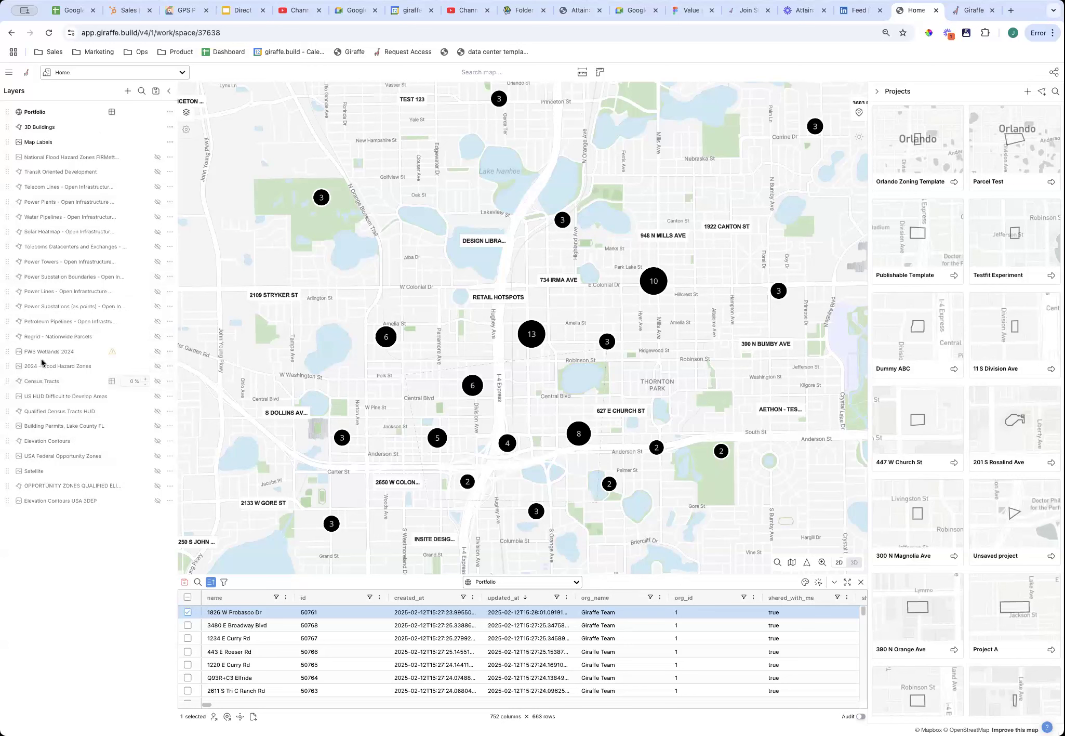
{"action": "left_click", "coordinate": [156, 336]}
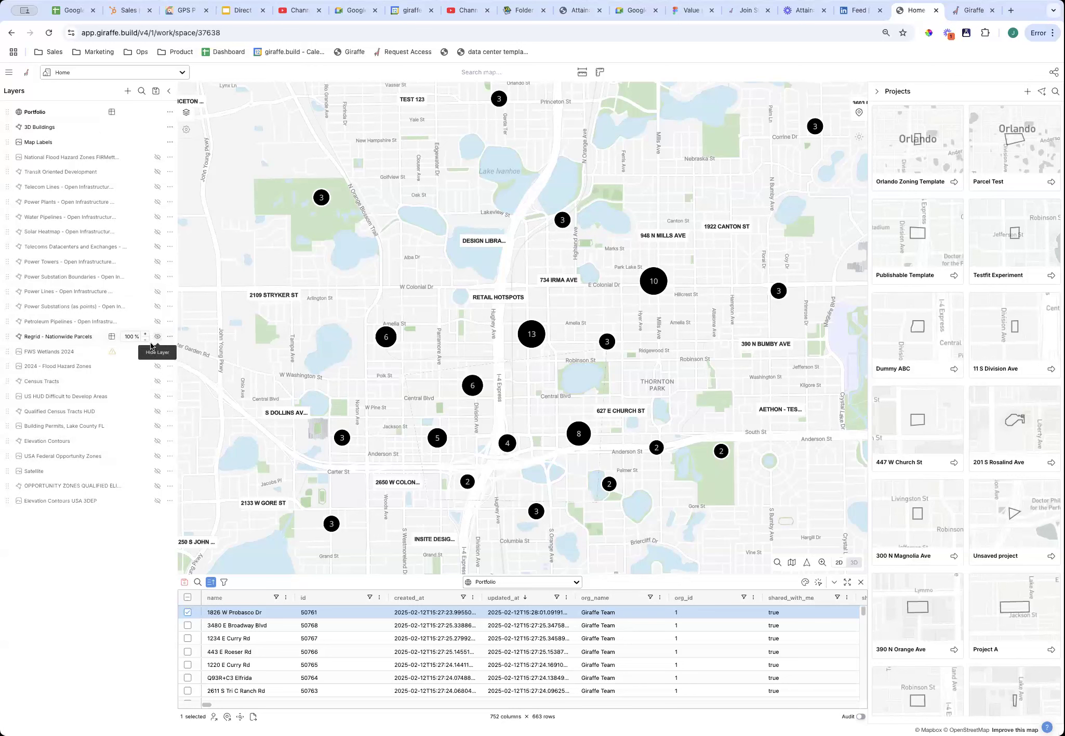
{"action": "left_click", "coordinate": [112, 337]}
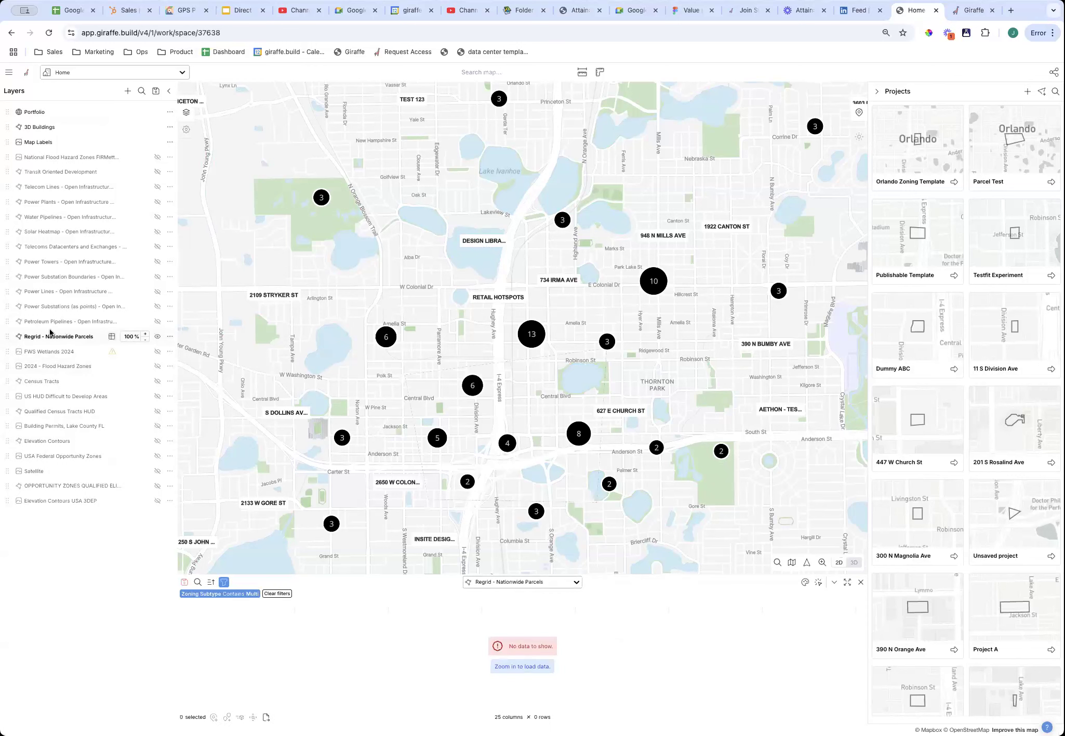
{"action": "left_click", "coordinate": [231, 595]}
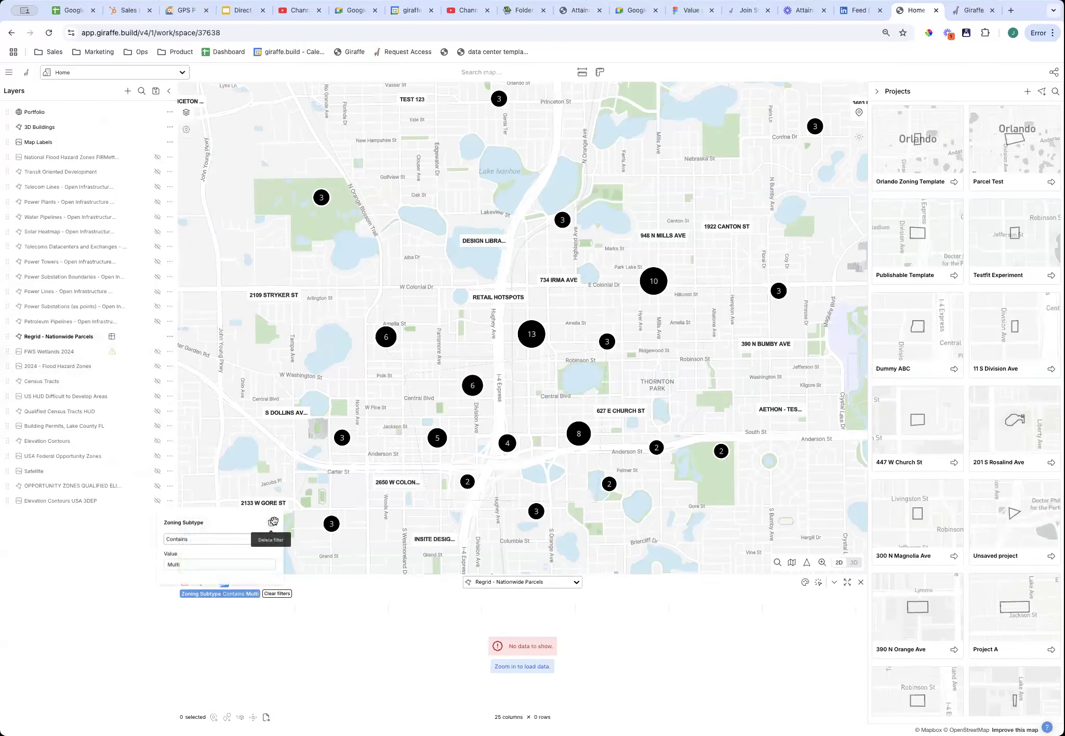
{"action": "left_click", "coordinate": [273, 521]}
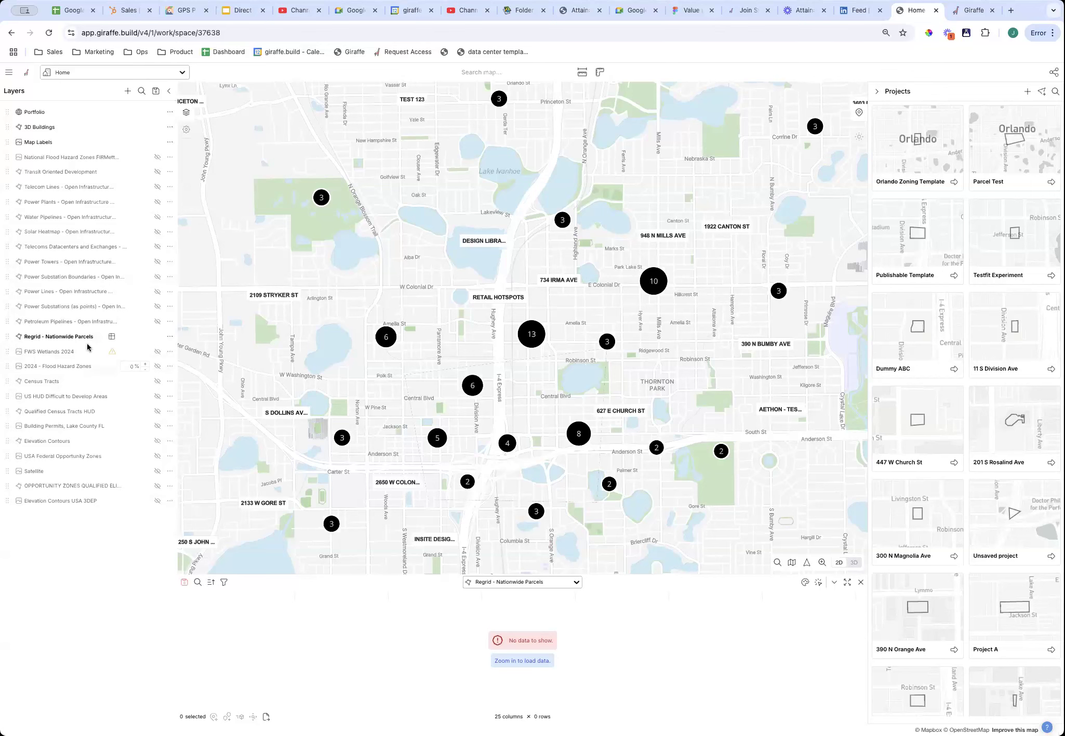
{"action": "scroll", "coordinate": [553, 455], "scroll_direction": "up", "scroll_amount": 5}
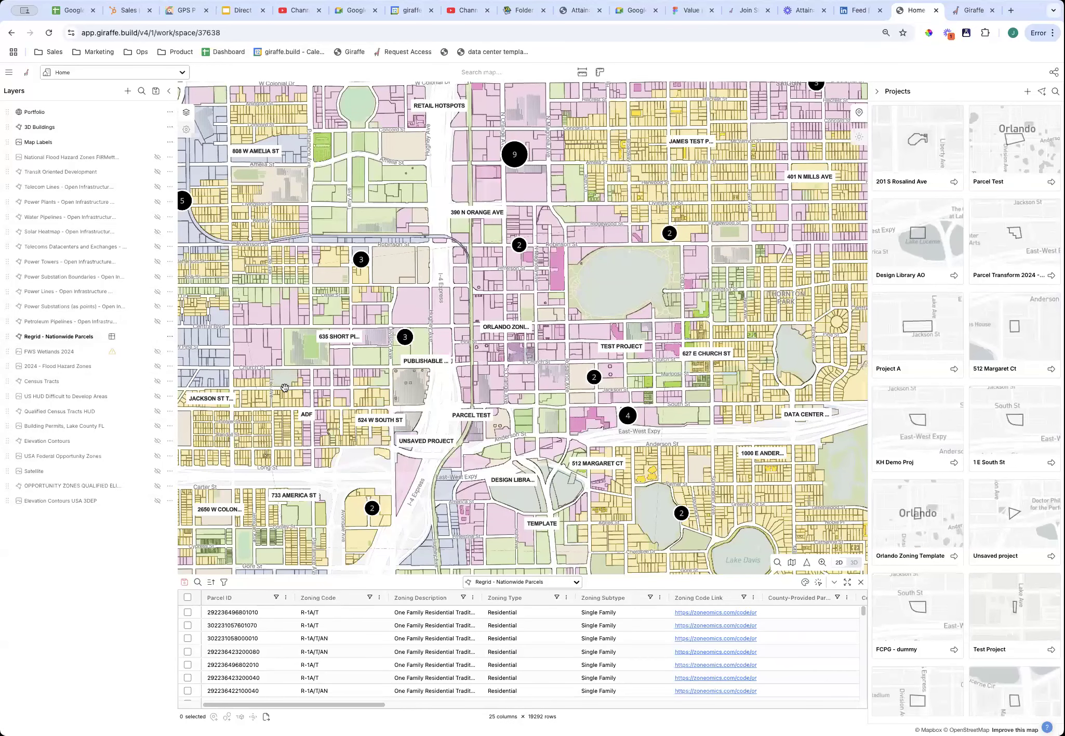
{"action": "scroll", "coordinate": [301, 407], "scroll_direction": "down", "scroll_amount": 1}
{"action": "scroll", "coordinate": [552, 414], "scroll_direction": "up", "scroll_amount": 3}
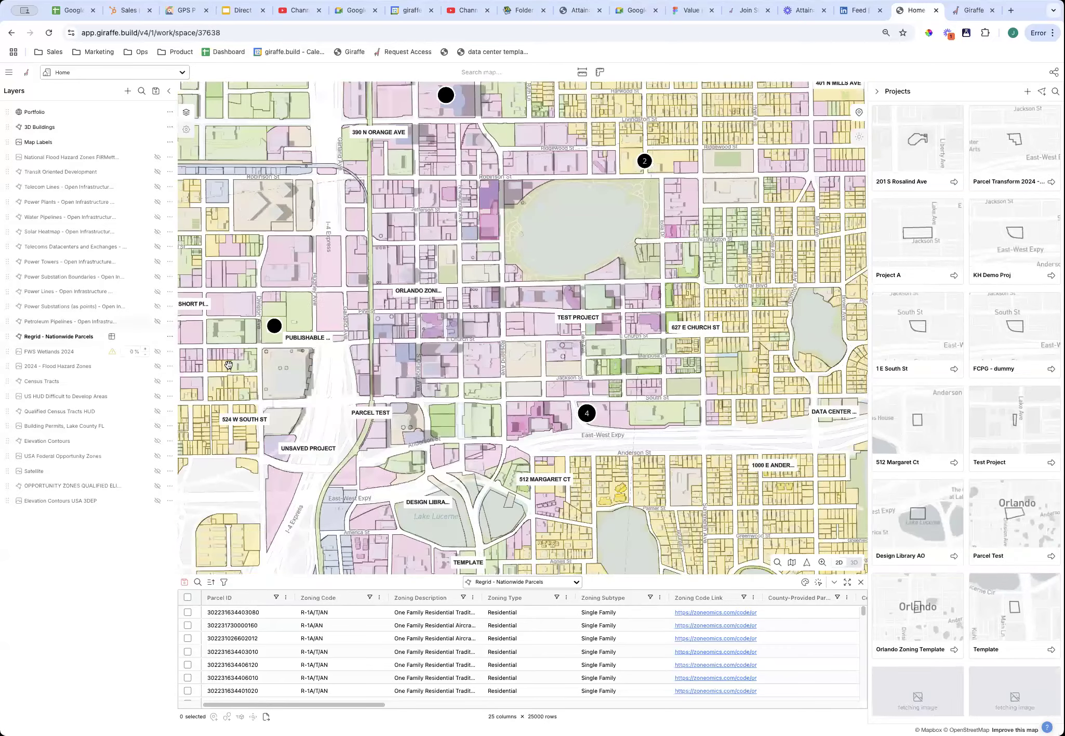
{"action": "left_click_drag", "start_coordinate": [753, 451], "coordinate": [579, 466]}
{"action": "left_click_drag", "start_coordinate": [742, 429], "coordinate": [591, 462]}
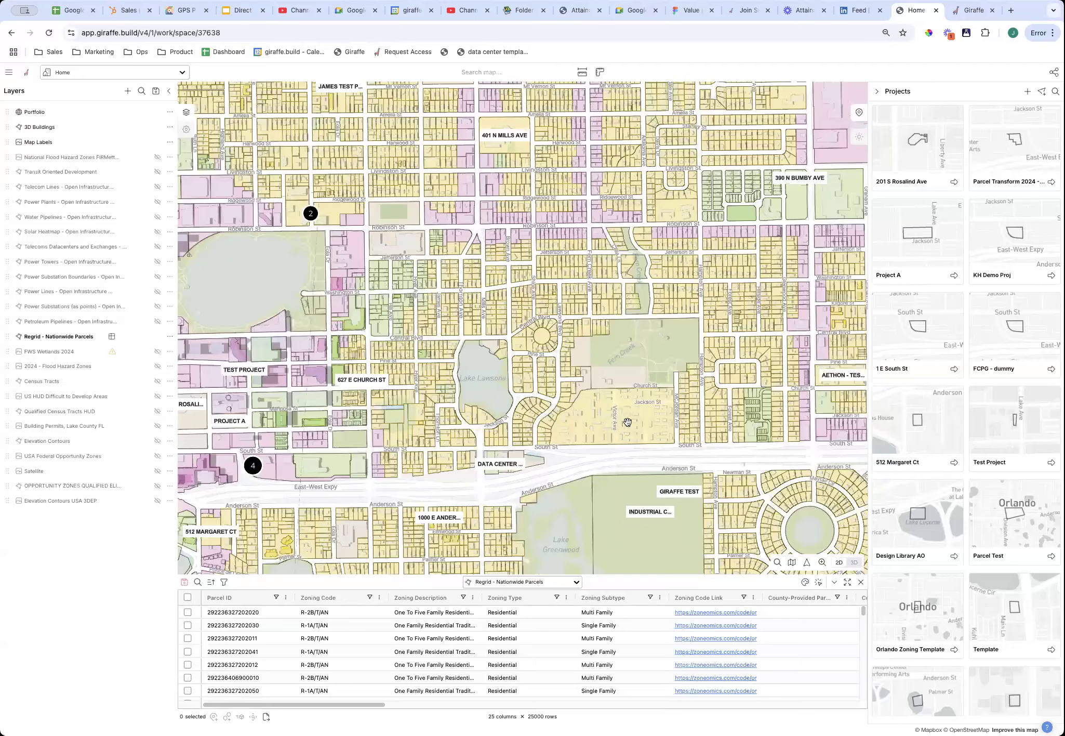
{"action": "double_click", "coordinate": [628, 422]}
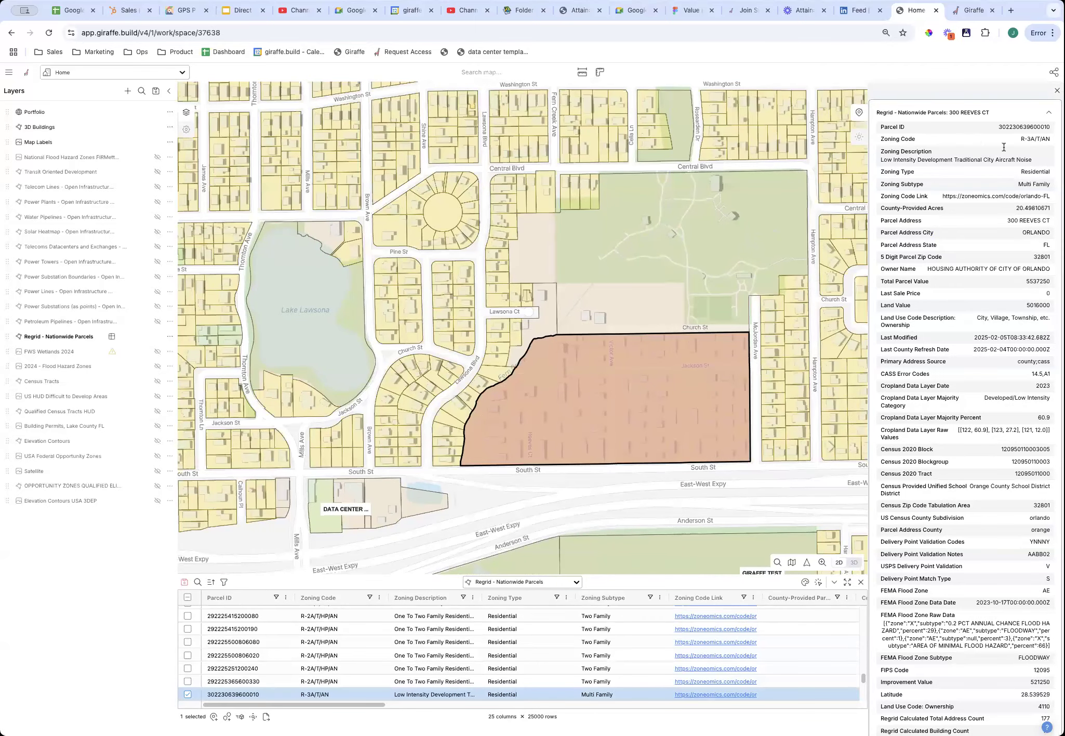
{"action": "left_click_drag", "start_coordinate": [1017, 183], "coordinate": [1047, 186]}
{"action": "scroll", "coordinate": [1016, 261], "scroll_direction": "down", "scroll_amount": 3}
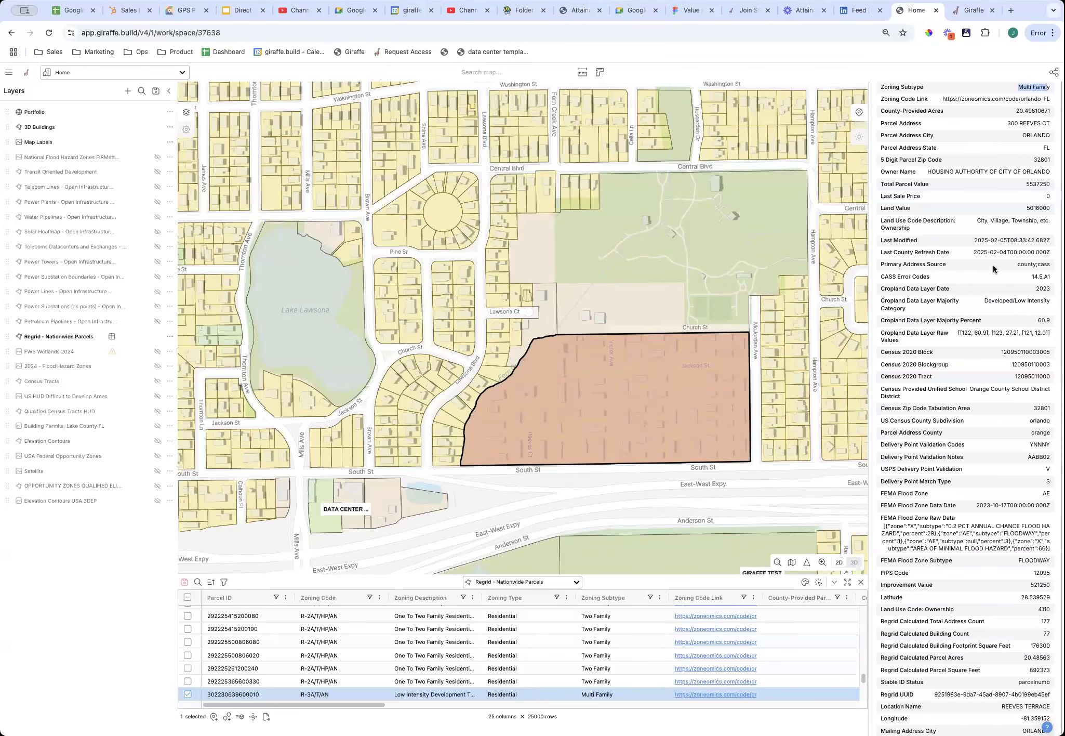
{"action": "scroll", "coordinate": [956, 277], "scroll_direction": "down", "scroll_amount": 10}
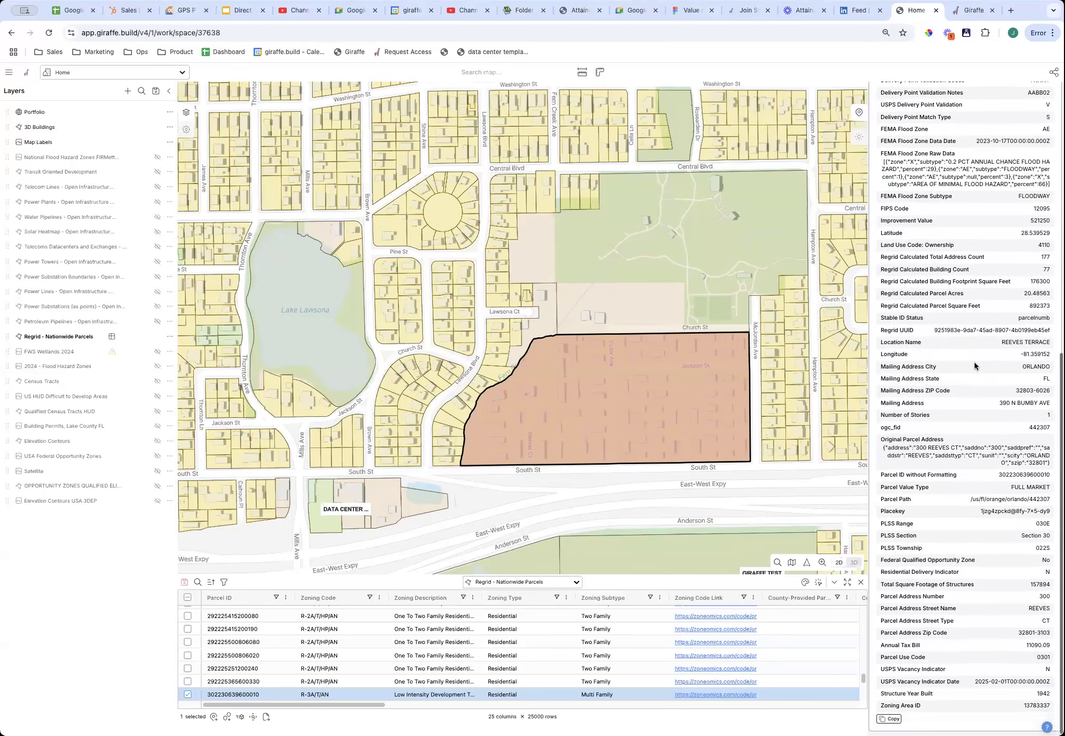
{"action": "left_click", "coordinate": [773, 490]}
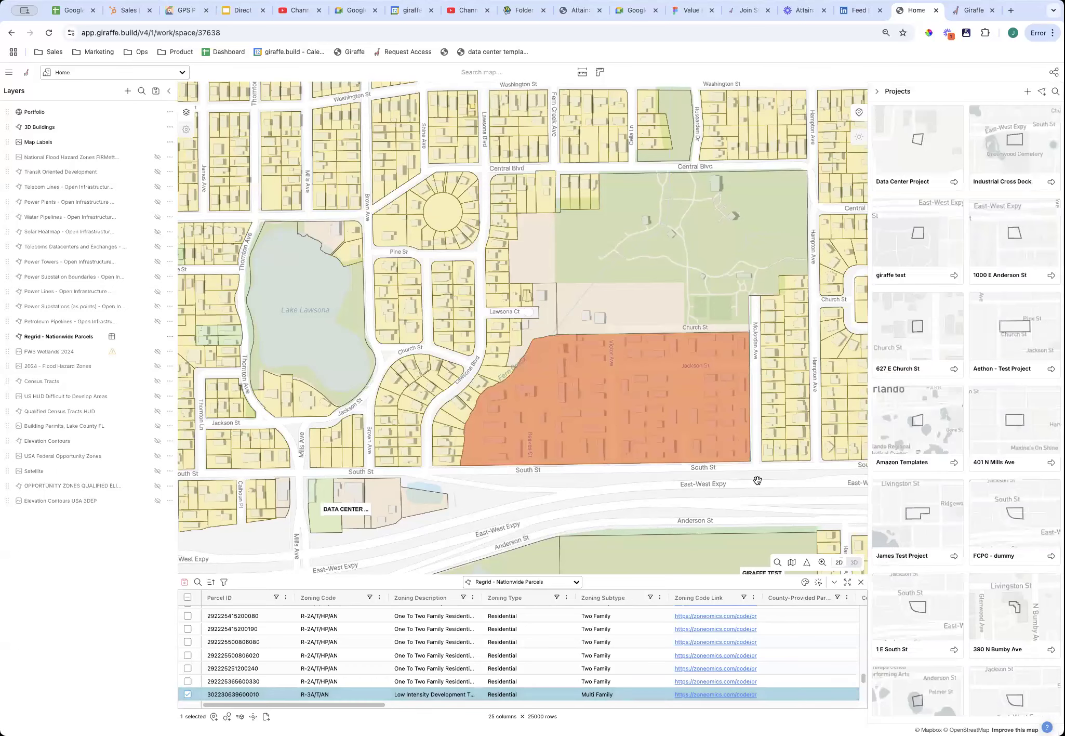
{"action": "scroll", "coordinate": [747, 490], "scroll_direction": "down", "scroll_amount": 3}
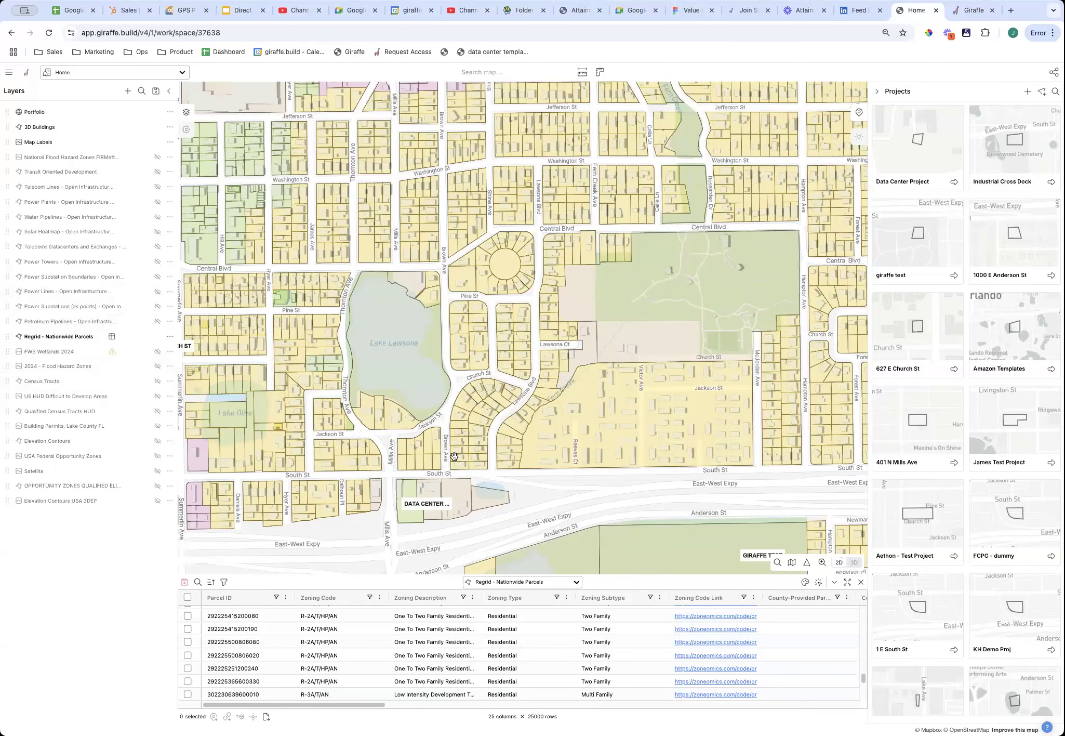
Filter the parcels to Zoning Subtype containing 'multi', leaving 3,096 rows.
{"action": "scroll", "coordinate": [684, 524], "scroll_direction": "down", "scroll_amount": 3}
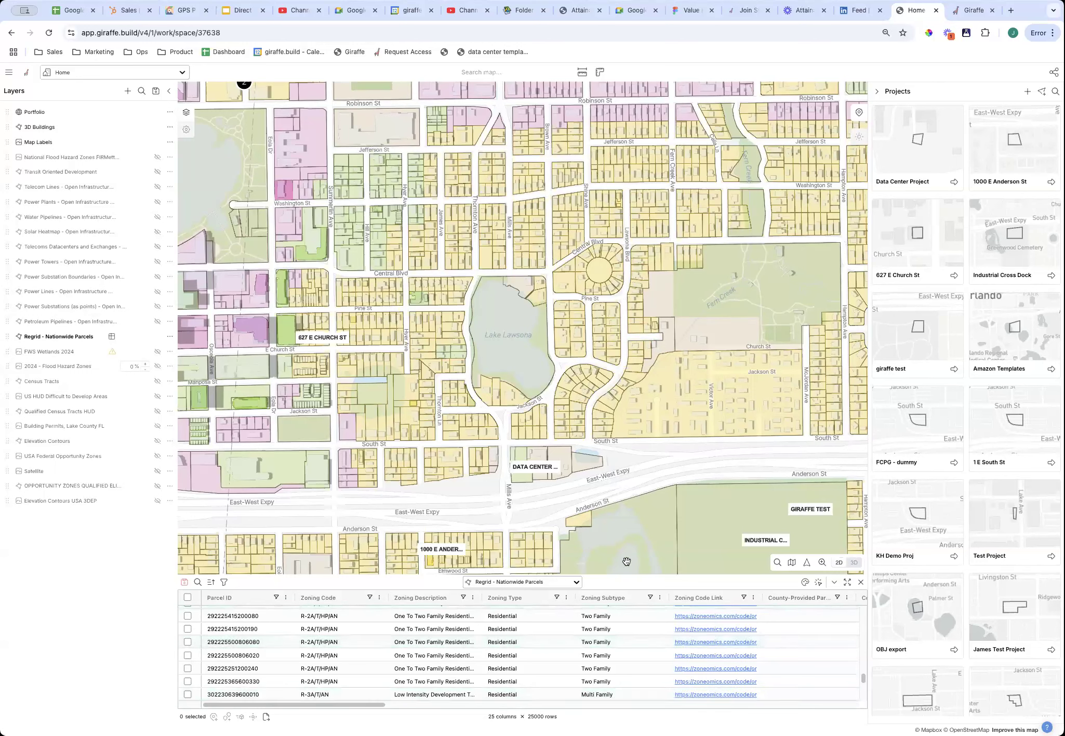
{"action": "left_click", "coordinate": [651, 598]}
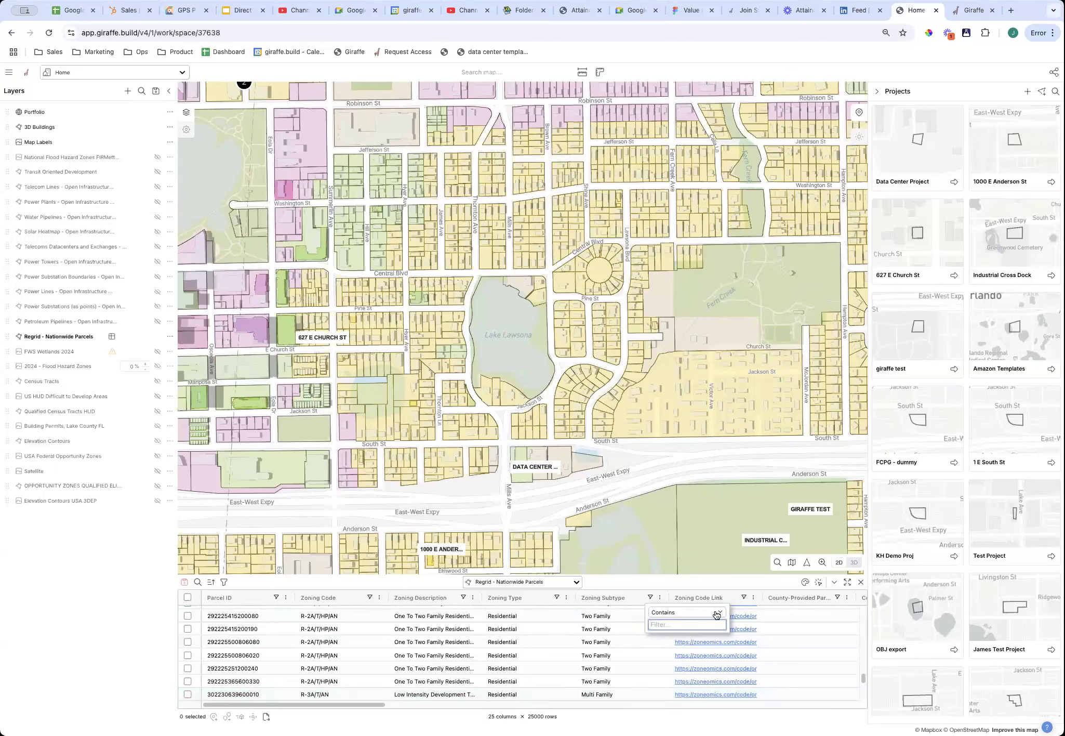
{"action": "type", "text": "multi"}
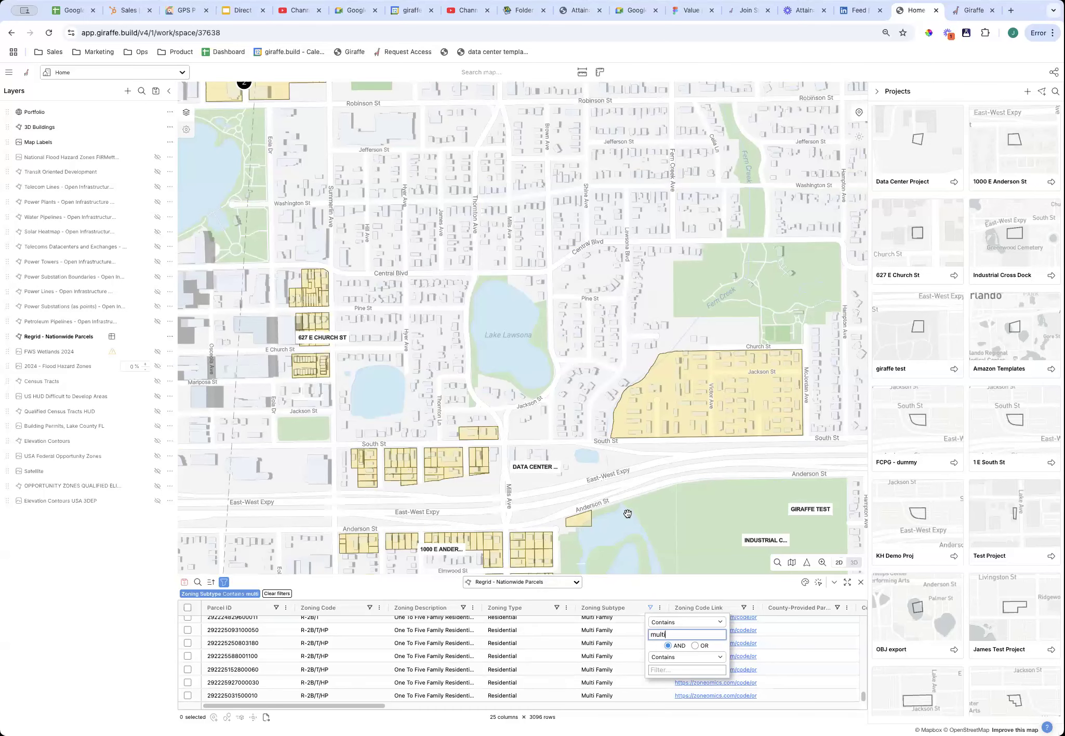
{"action": "left_click", "coordinate": [651, 515]}
Pan the map past Lake Davis to the Jackson St parcel block north of East-West Expy.
{"action": "scroll", "coordinate": [650, 515], "scroll_direction": "down", "scroll_amount": 2}
{"action": "left_click_drag", "start_coordinate": [692, 440], "coordinate": [716, 245]}
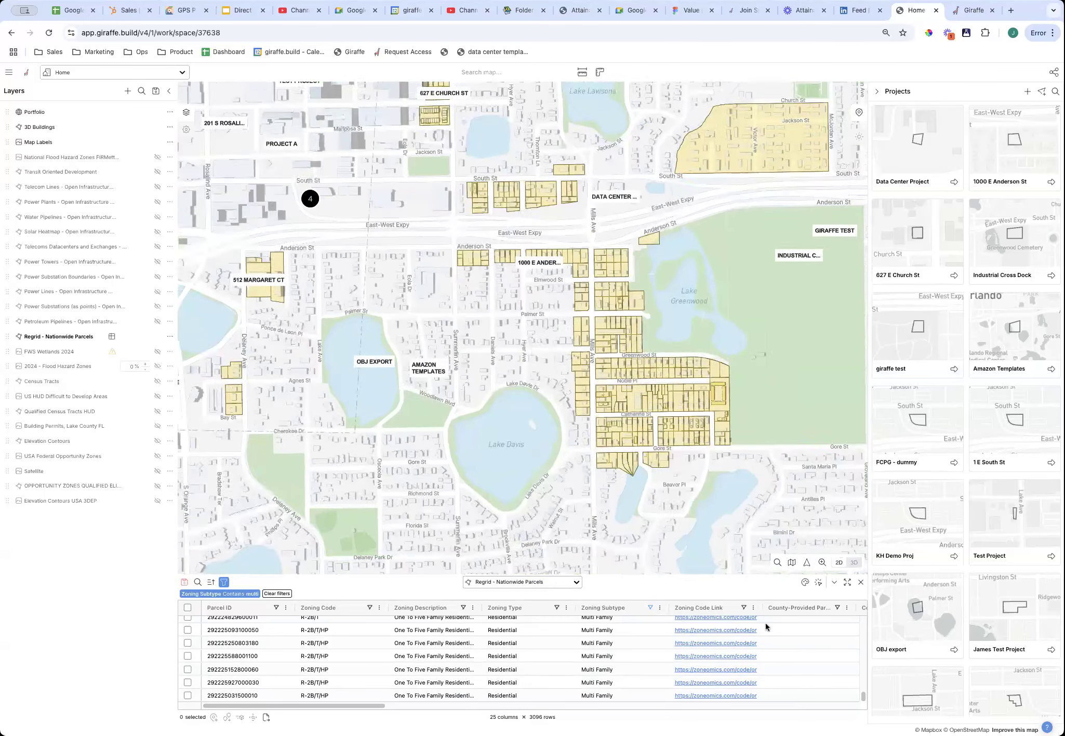
{"action": "left_click_drag", "start_coordinate": [772, 500], "coordinate": [506, 347]}
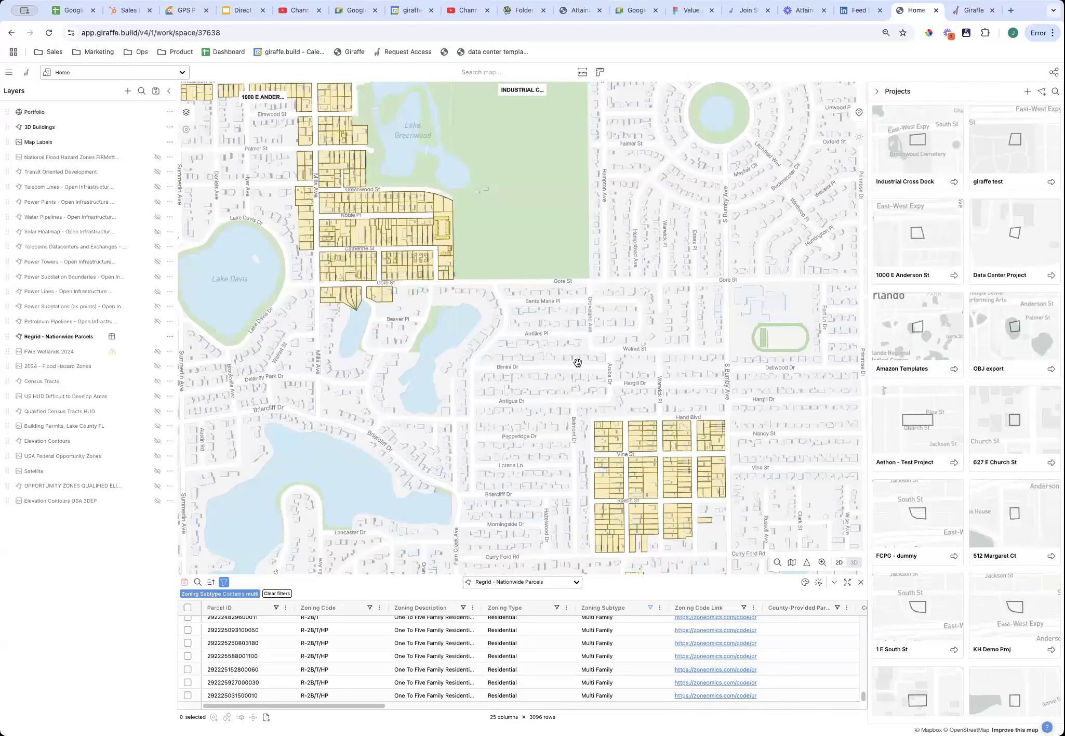
{"action": "left_click_drag", "start_coordinate": [317, 416], "coordinate": [406, 499]}
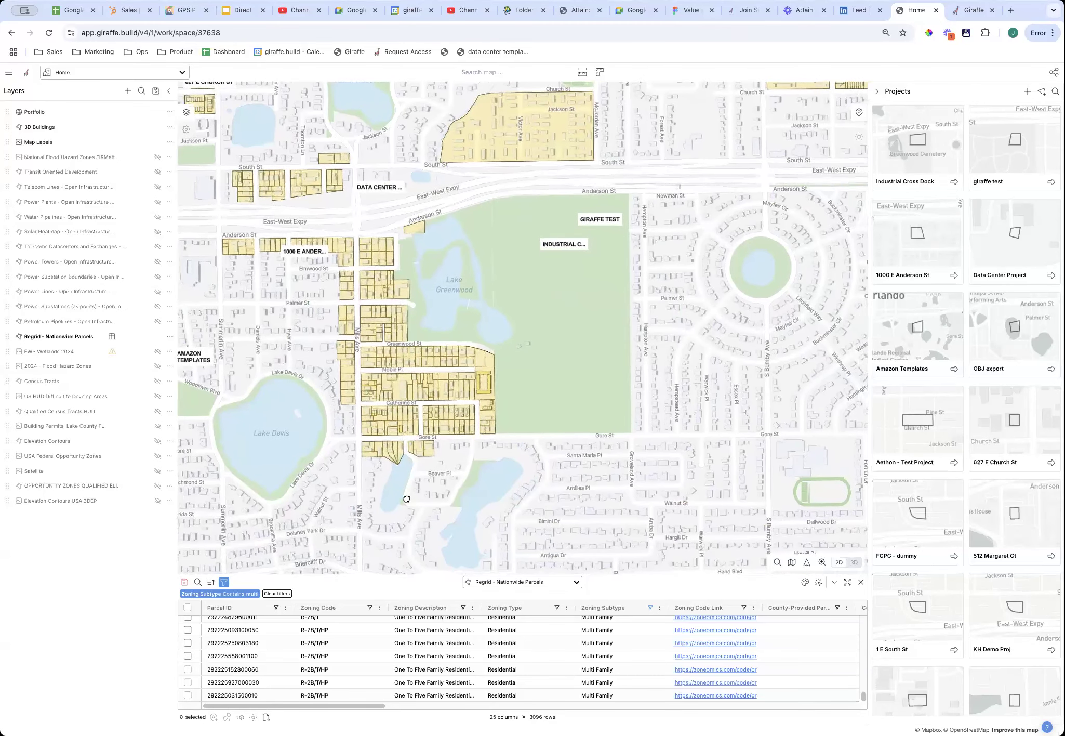
{"action": "left_click_drag", "start_coordinate": [513, 458], "coordinate": [592, 471]}
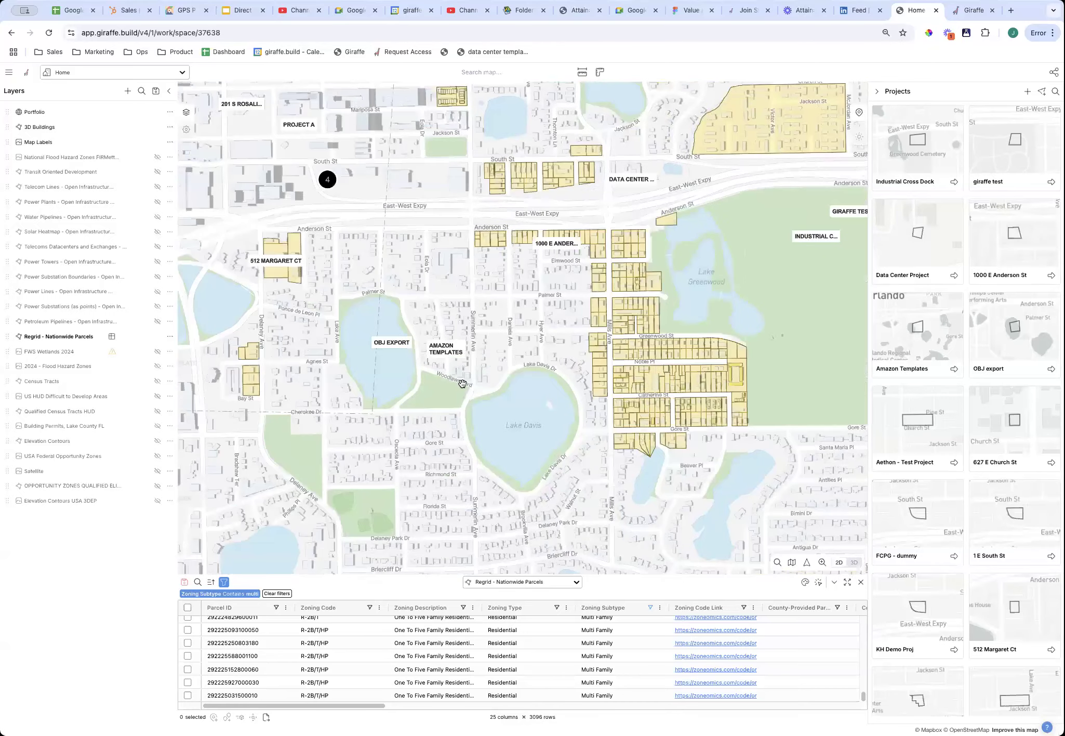
{"action": "left_click_drag", "start_coordinate": [501, 443], "coordinate": [511, 472]}
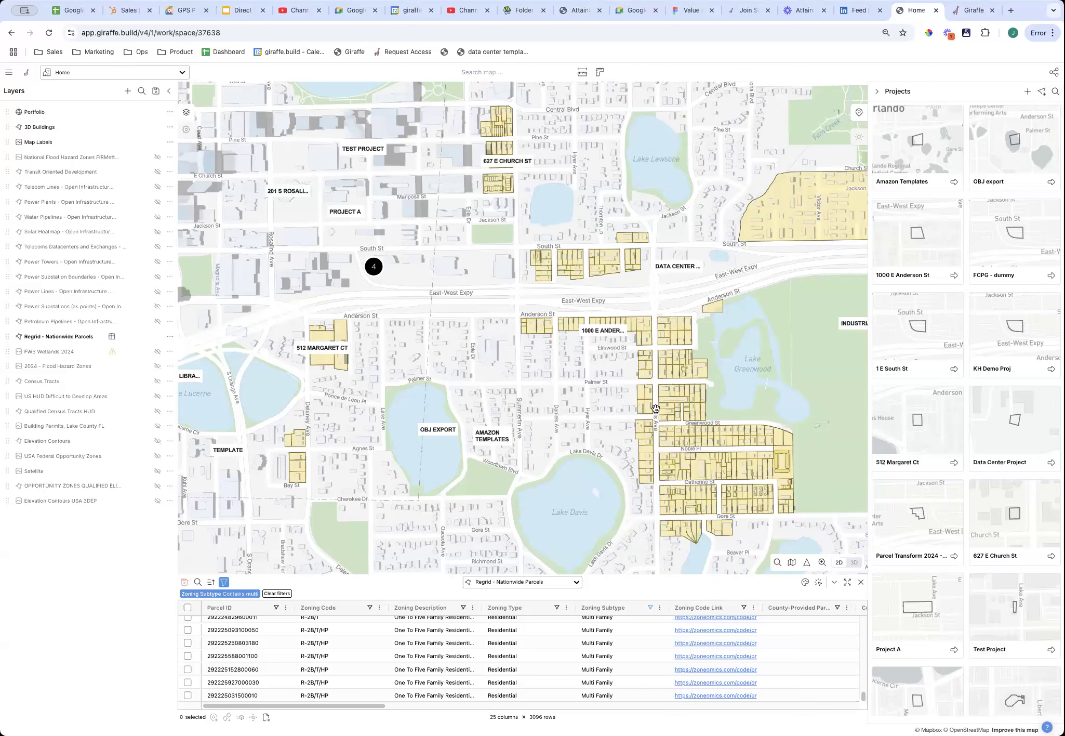
{"action": "left_click_drag", "start_coordinate": [748, 272], "coordinate": [585, 388]}
{"action": "right_click", "coordinate": [630, 336]}
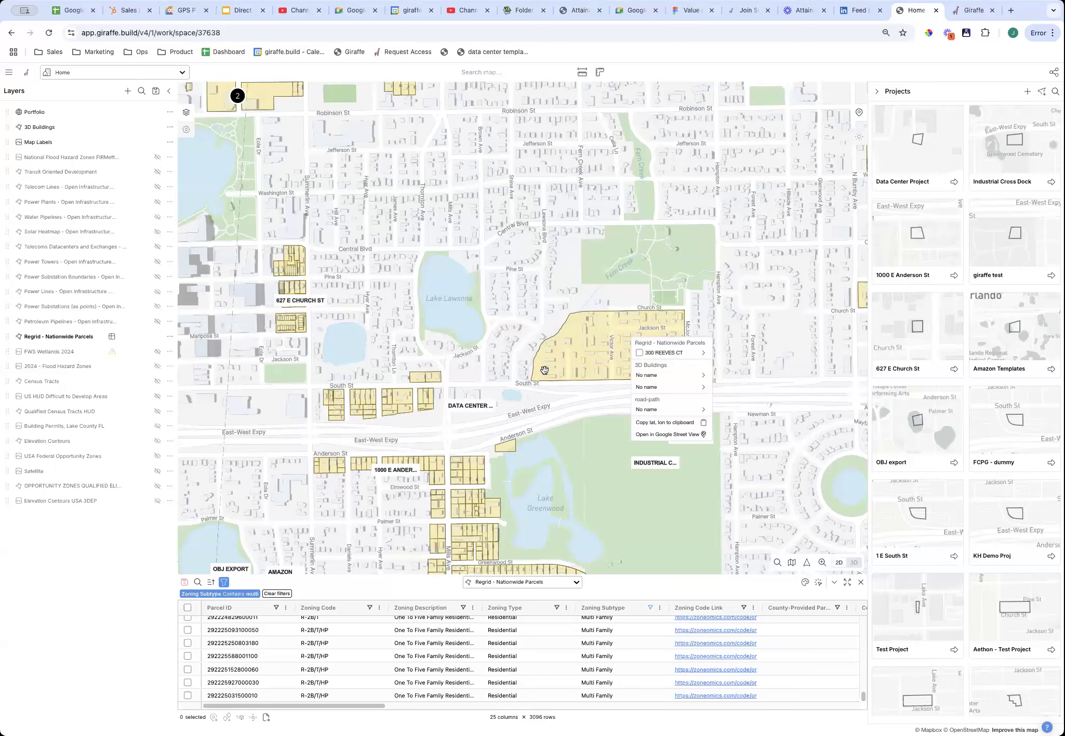
{"action": "left_click", "coordinate": [683, 353]}
{"action": "left_click", "coordinate": [740, 353]}
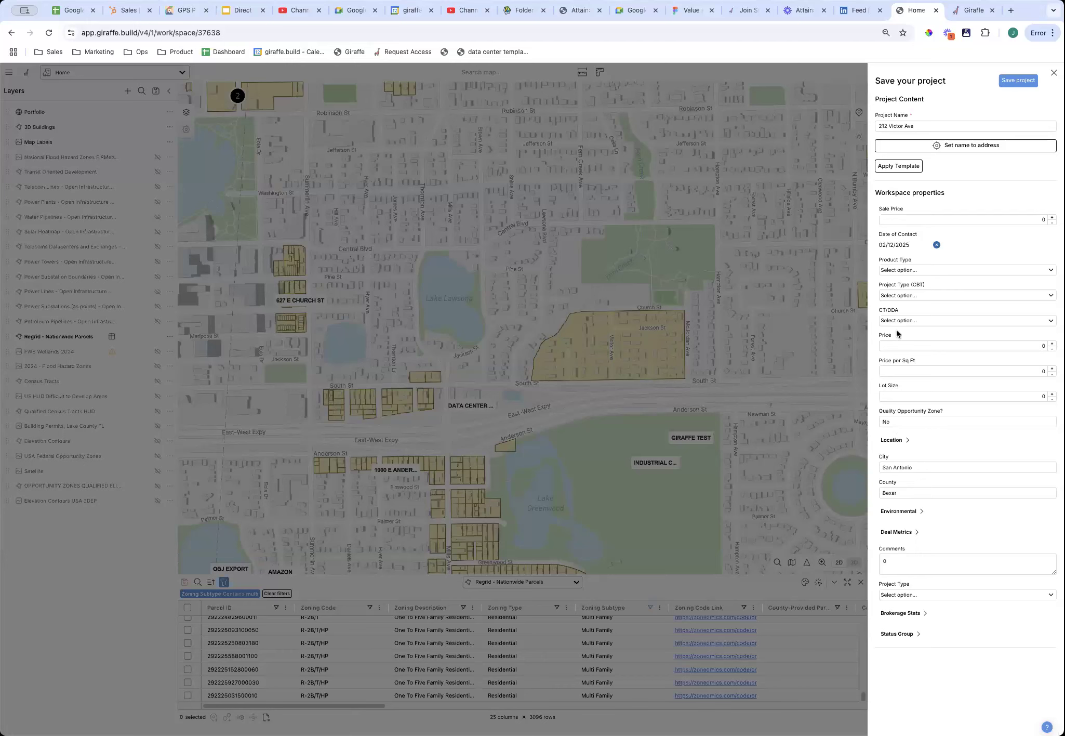
{"action": "left_click", "coordinate": [1016, 80]}
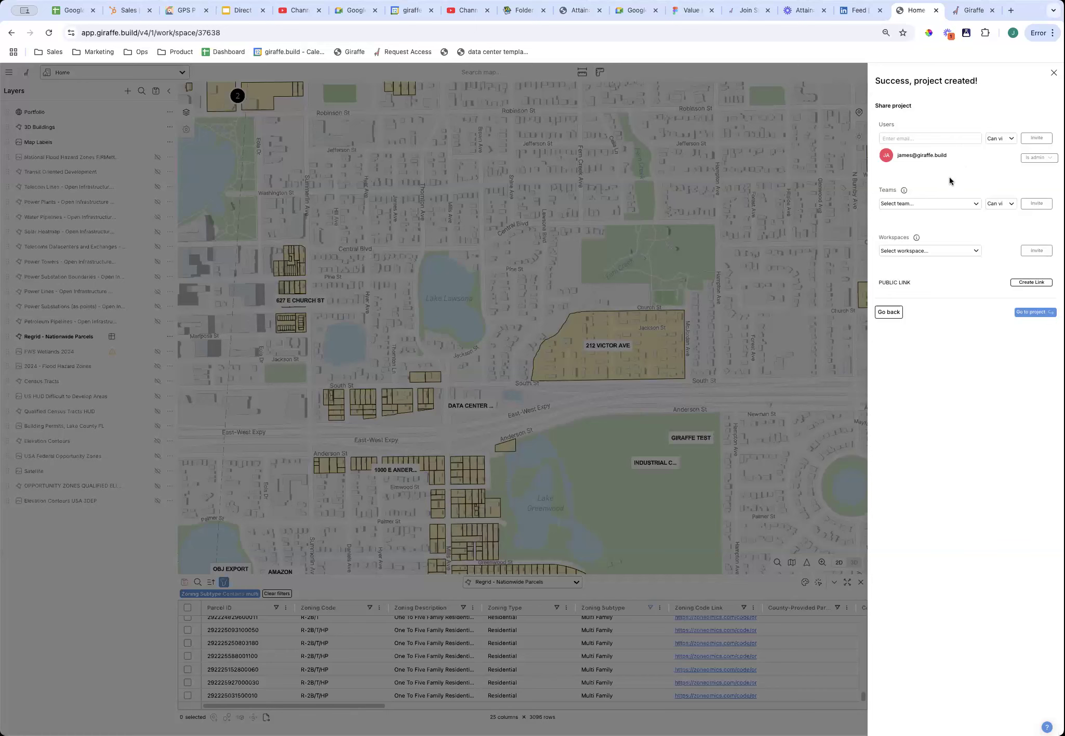
{"action": "left_click", "coordinate": [926, 137]}
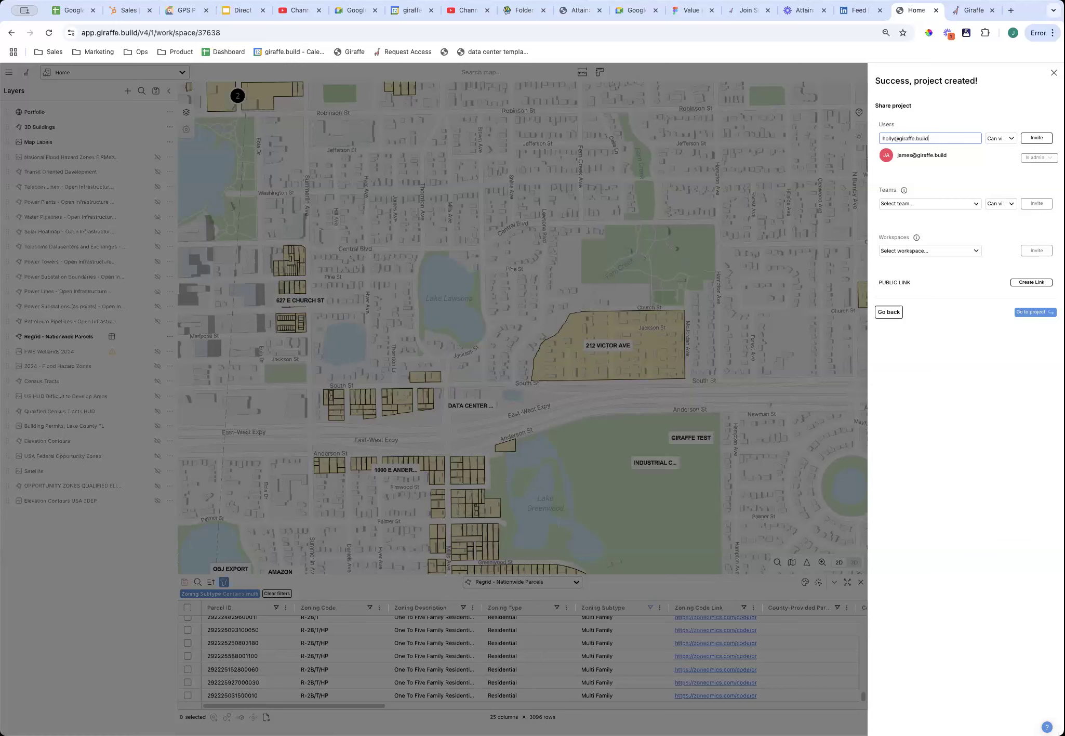
{"action": "left_click", "coordinate": [996, 139]}
{"action": "left_click", "coordinate": [1002, 160]}
{"action": "left_click", "coordinate": [1005, 141]}
{"action": "left_click", "coordinate": [1002, 127]}
{"action": "left_click", "coordinate": [1035, 139]}
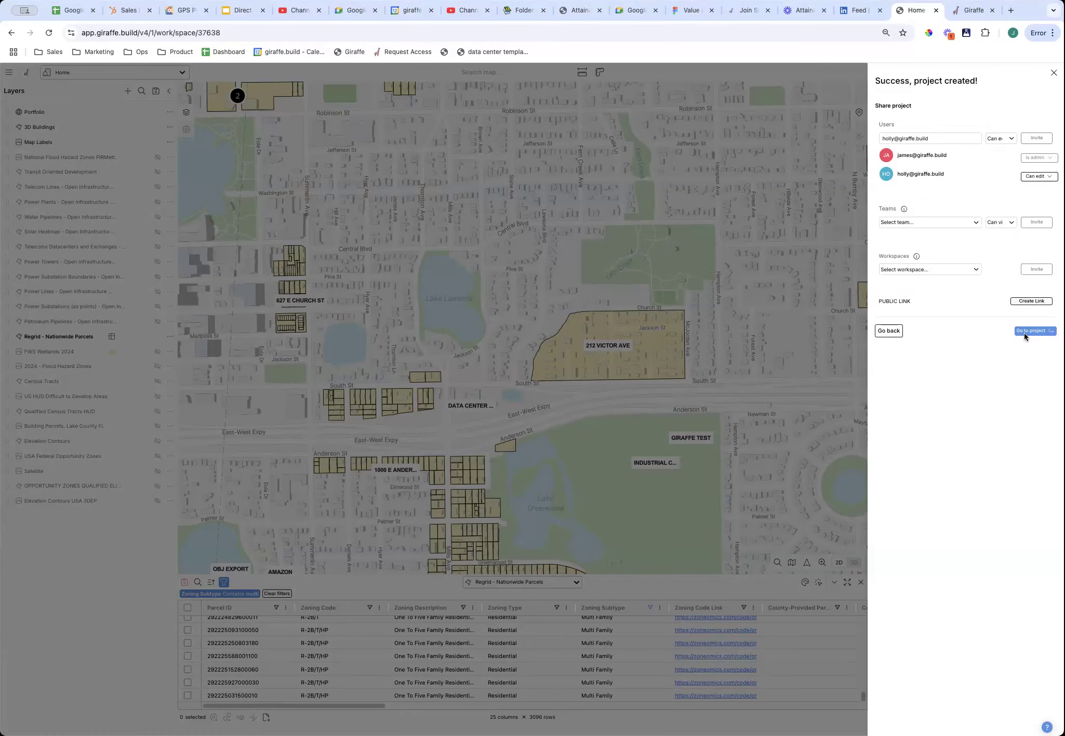
{"action": "left_click", "coordinate": [1033, 331]}
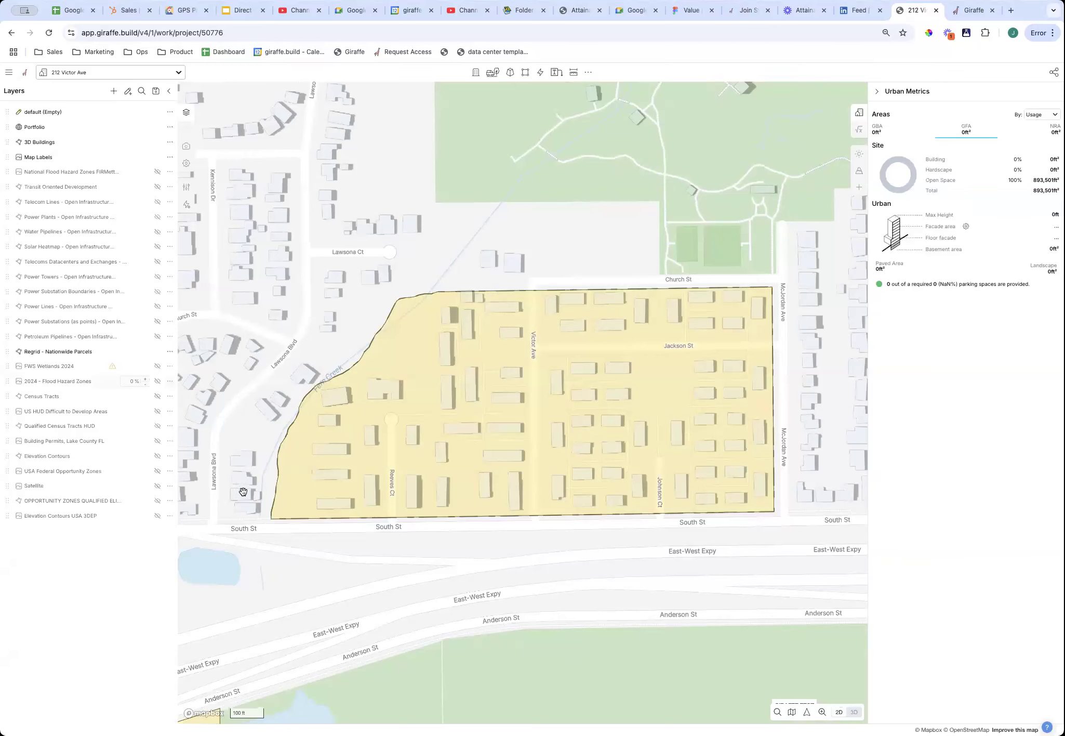
{"action": "mouse_move", "coordinate": [434, 444]}
{"action": "left_mouse_down"}
{"action": "mouse_move", "coordinate": [483, 447]}
{"action": "mouse_move", "coordinate": [454, 451]}
{"action": "left_mouse_up"}
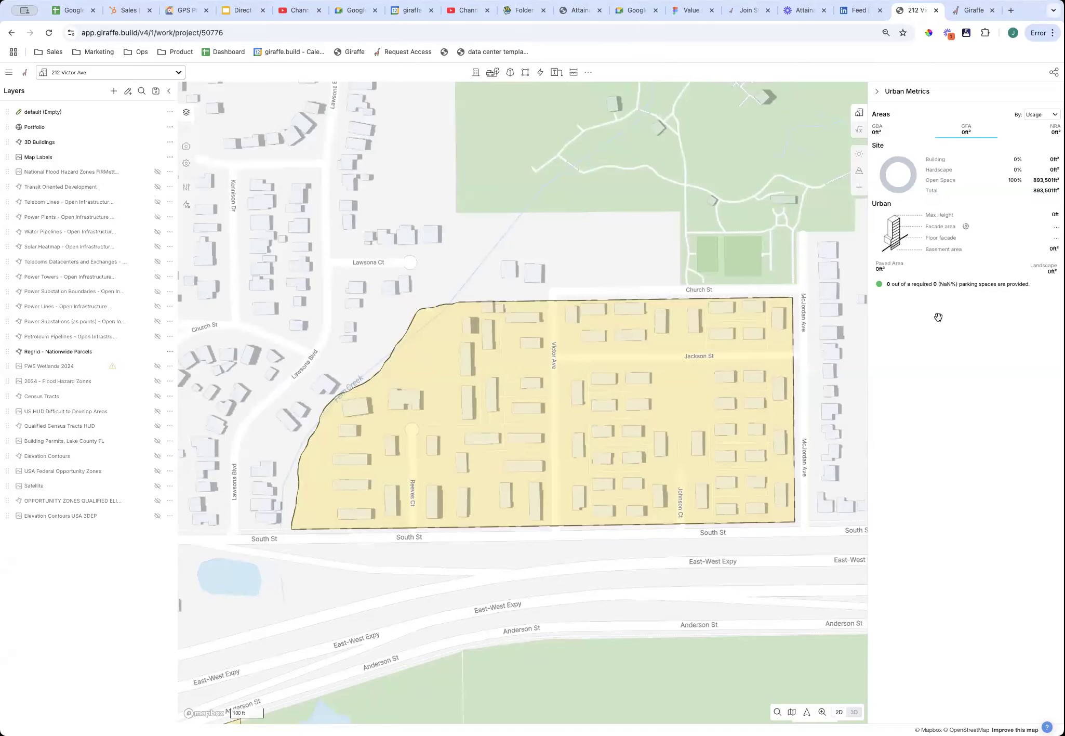
{"action": "left_click_drag", "start_coordinate": [451, 508], "coordinate": [469, 485]}
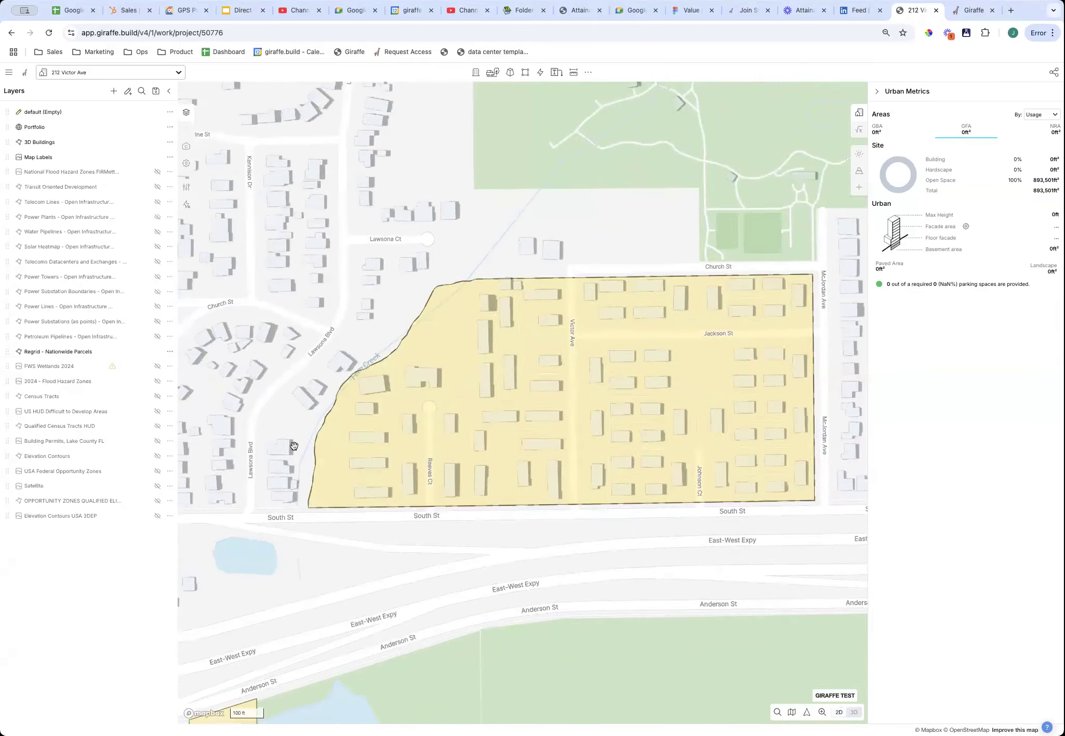
{"action": "scroll", "coordinate": [326, 371], "scroll_direction": "up", "scroll_amount": 5}
{"action": "scroll", "coordinate": [501, 266], "scroll_direction": "down", "scroll_amount": 3}
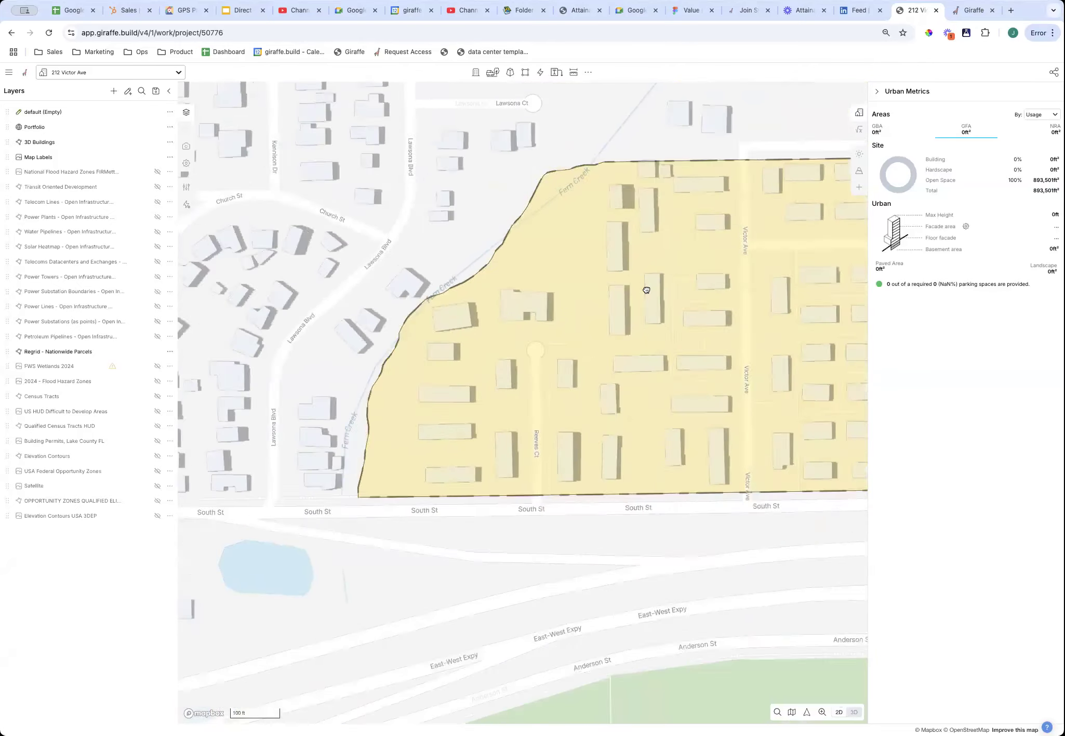
{"action": "left_click_drag", "start_coordinate": [646, 289], "coordinate": [485, 311]}
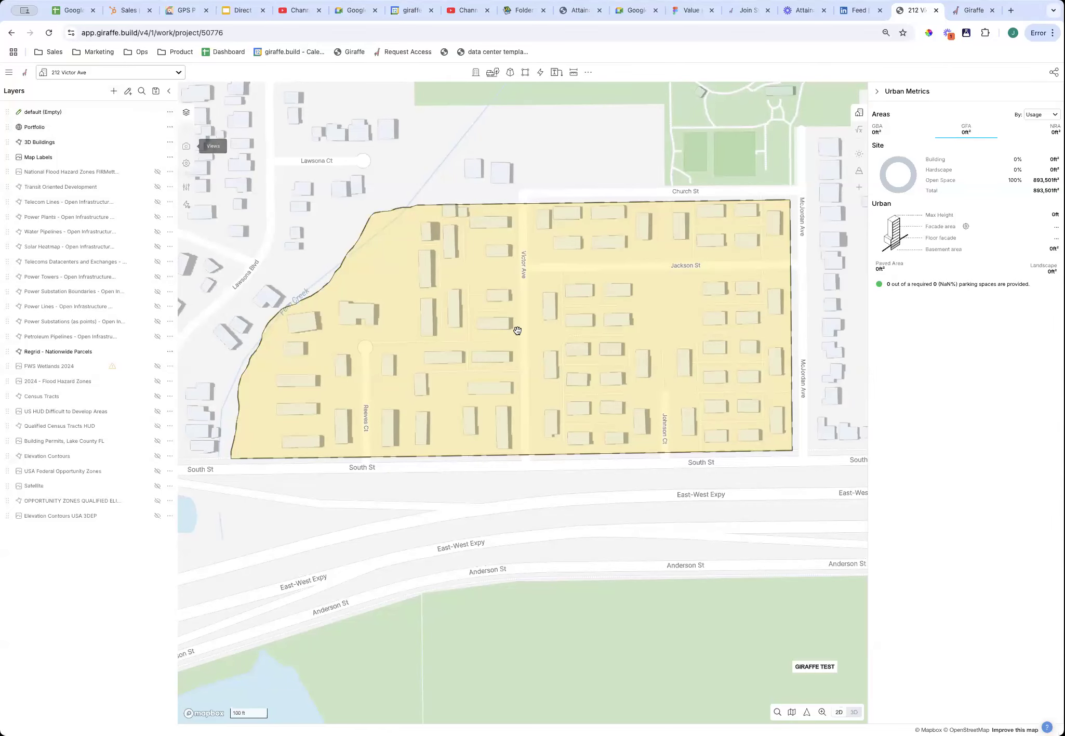
{"action": "left_click_drag", "start_coordinate": [608, 324], "coordinate": [632, 365]}
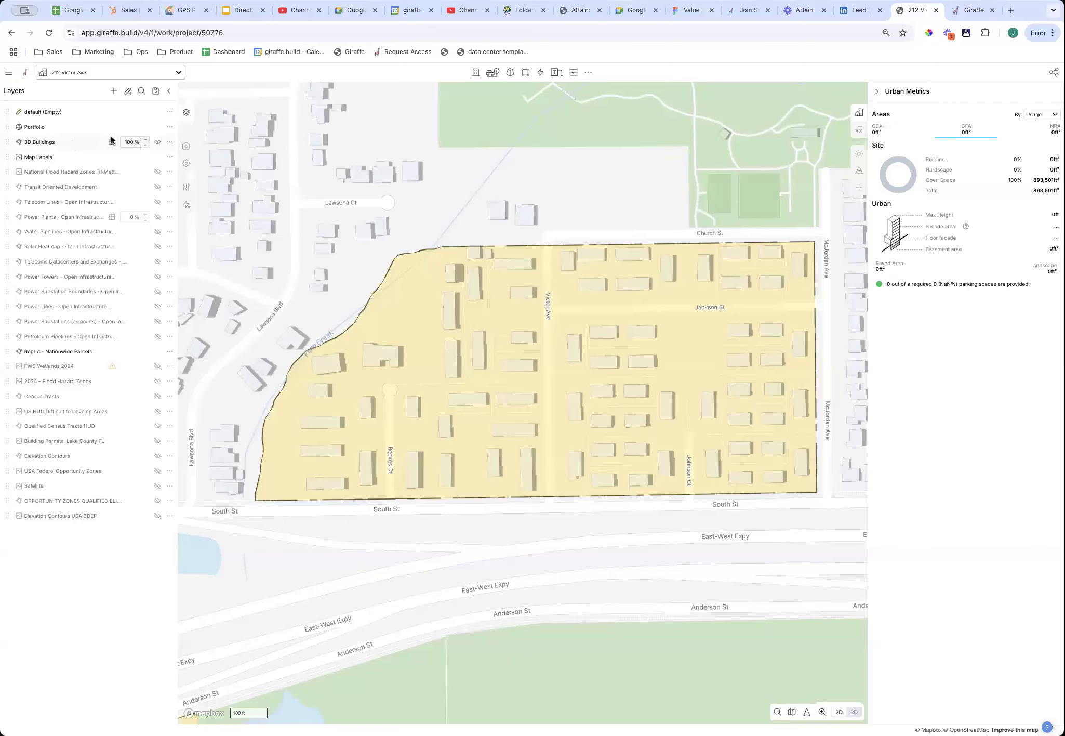
{"action": "left_click", "coordinate": [158, 142]}
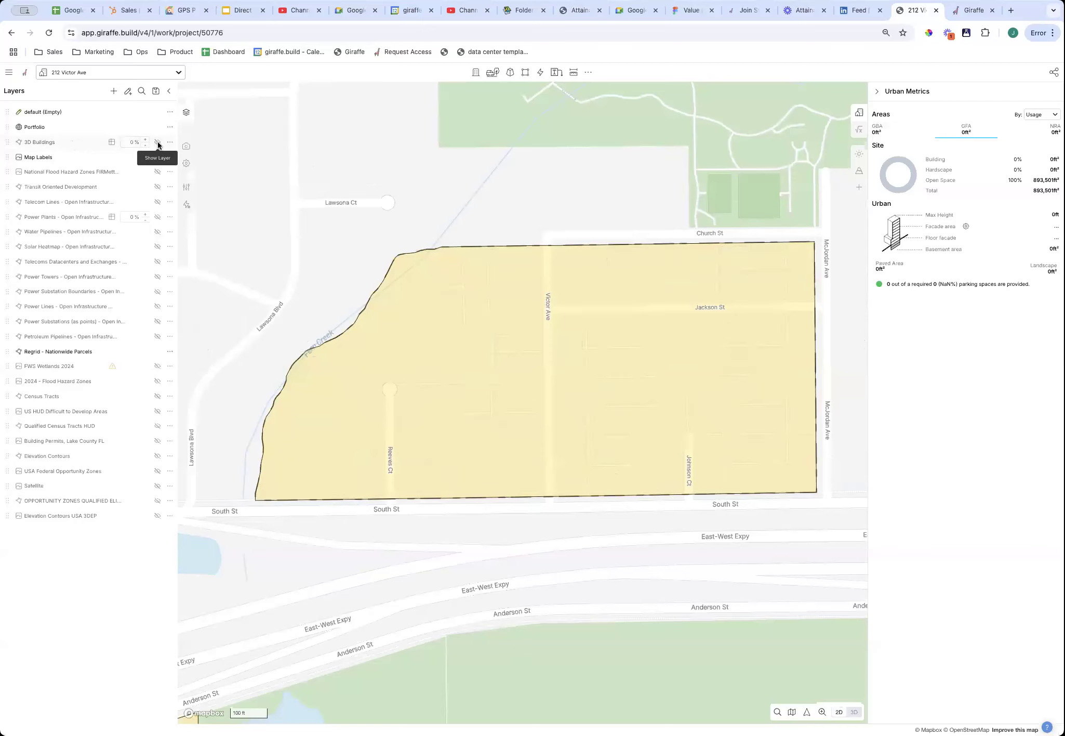
{"action": "left_click_drag", "start_coordinate": [566, 382], "coordinate": [577, 415]}
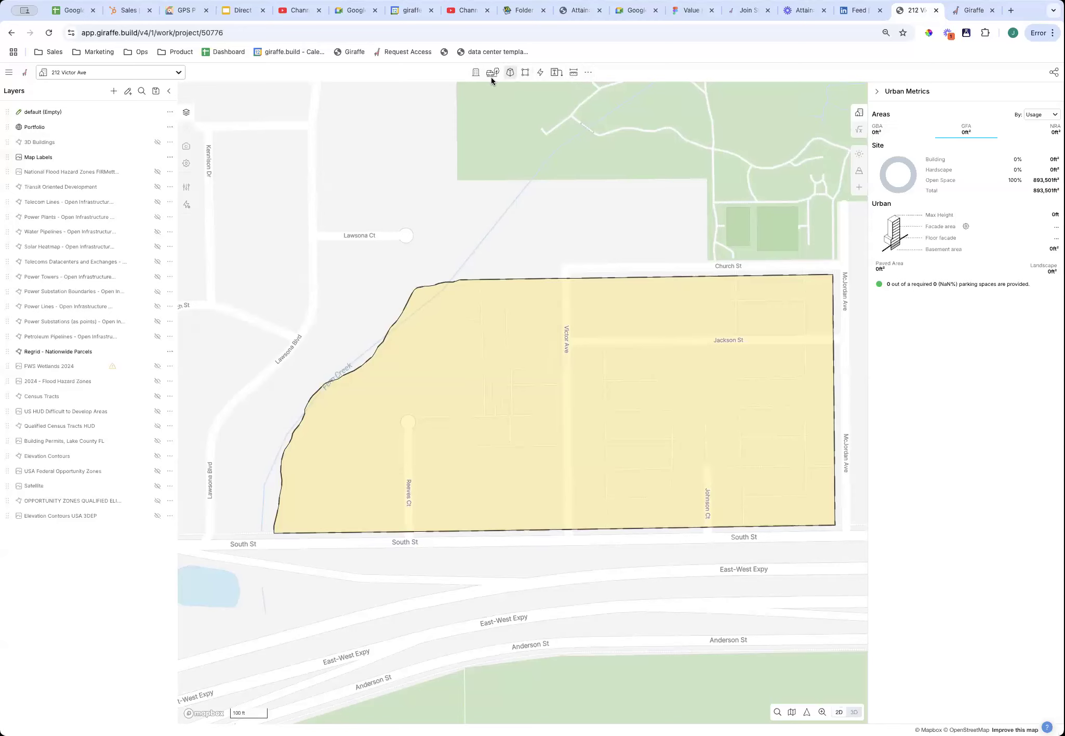
Draw a 120 × 211 ft Residential building on the parcel's west side beside Reeves Ct.
{"action": "left_click", "coordinate": [476, 74]}
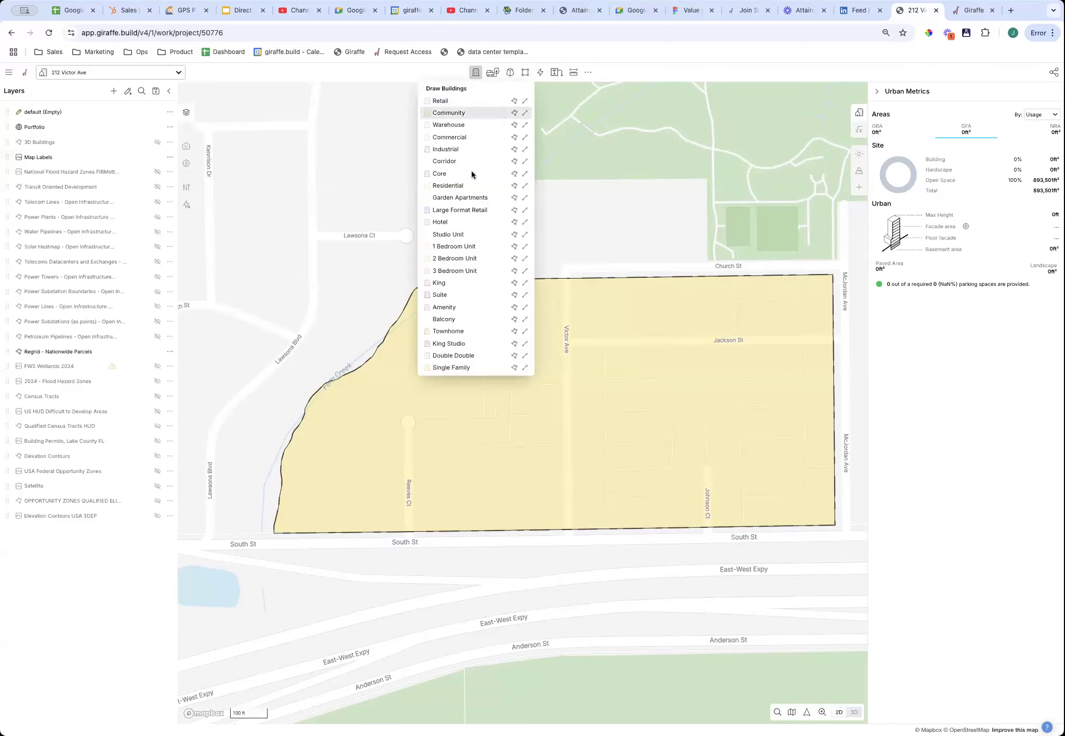
{"action": "left_click", "coordinate": [444, 187]}
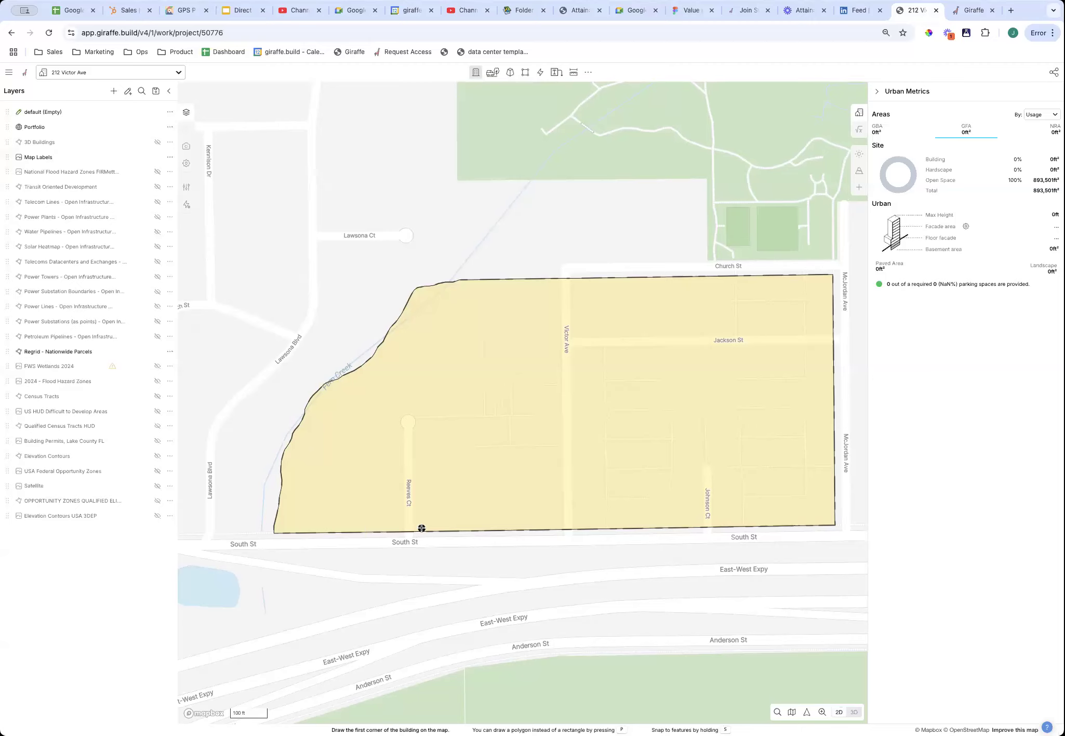
{"action": "left_click", "coordinate": [424, 423]}
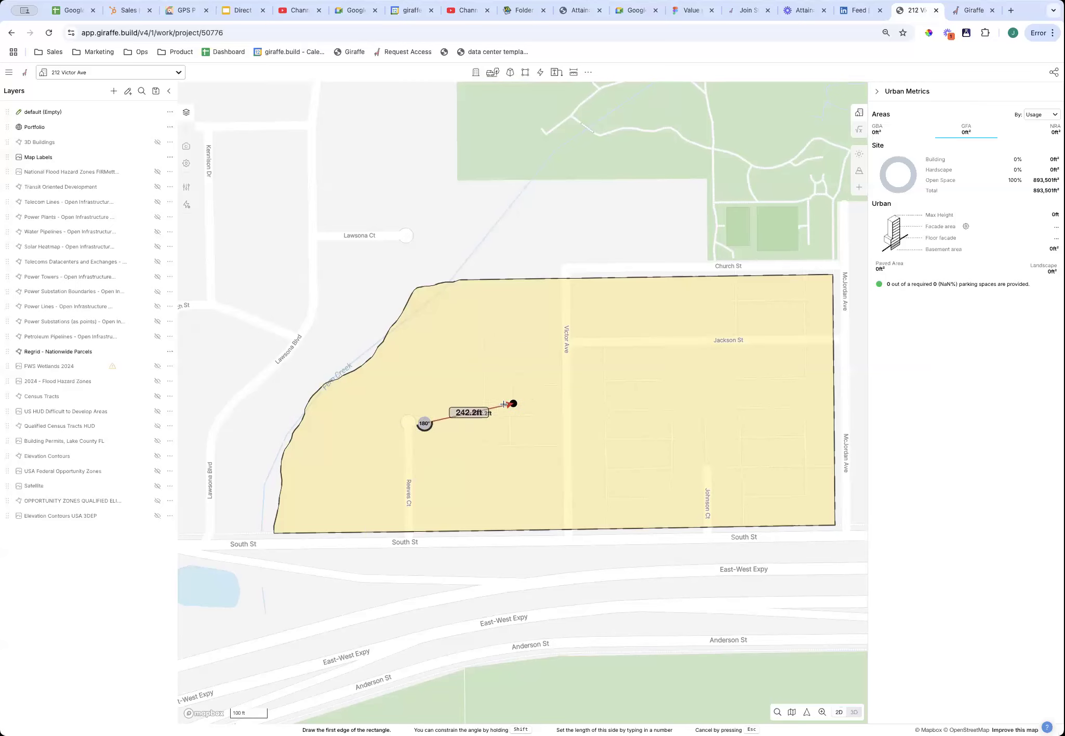
{"action": "type", "text": "120"}
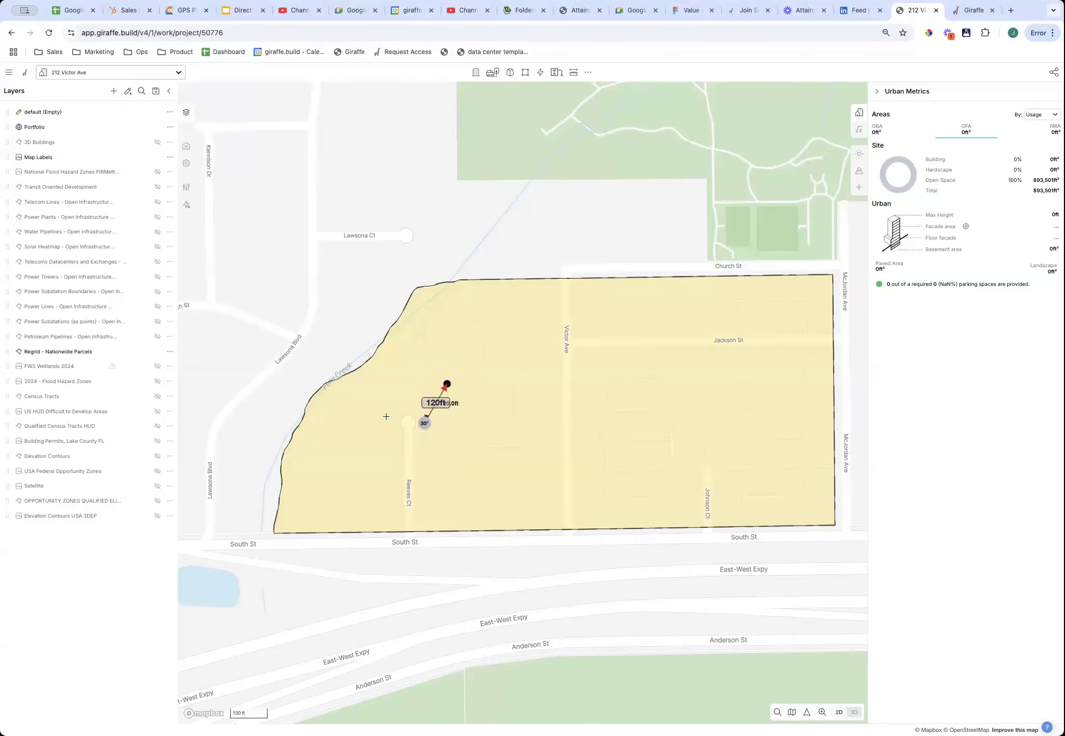
{"action": "left_click", "coordinate": [481, 425]}
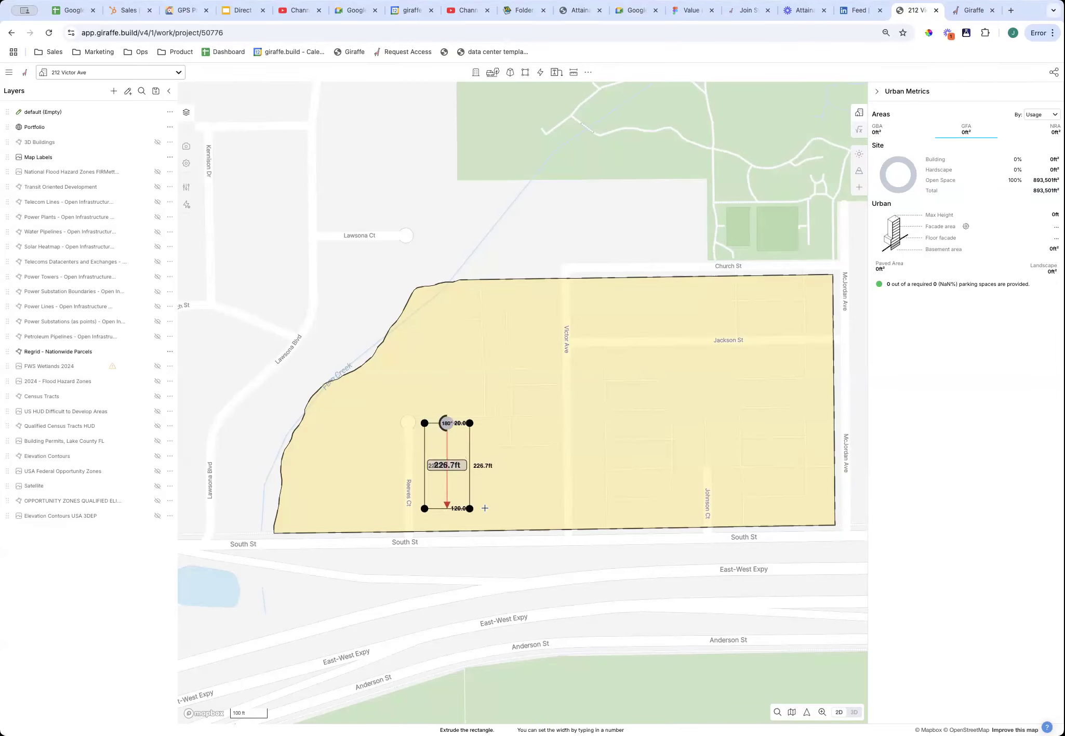
{"action": "type", "text": "211"}
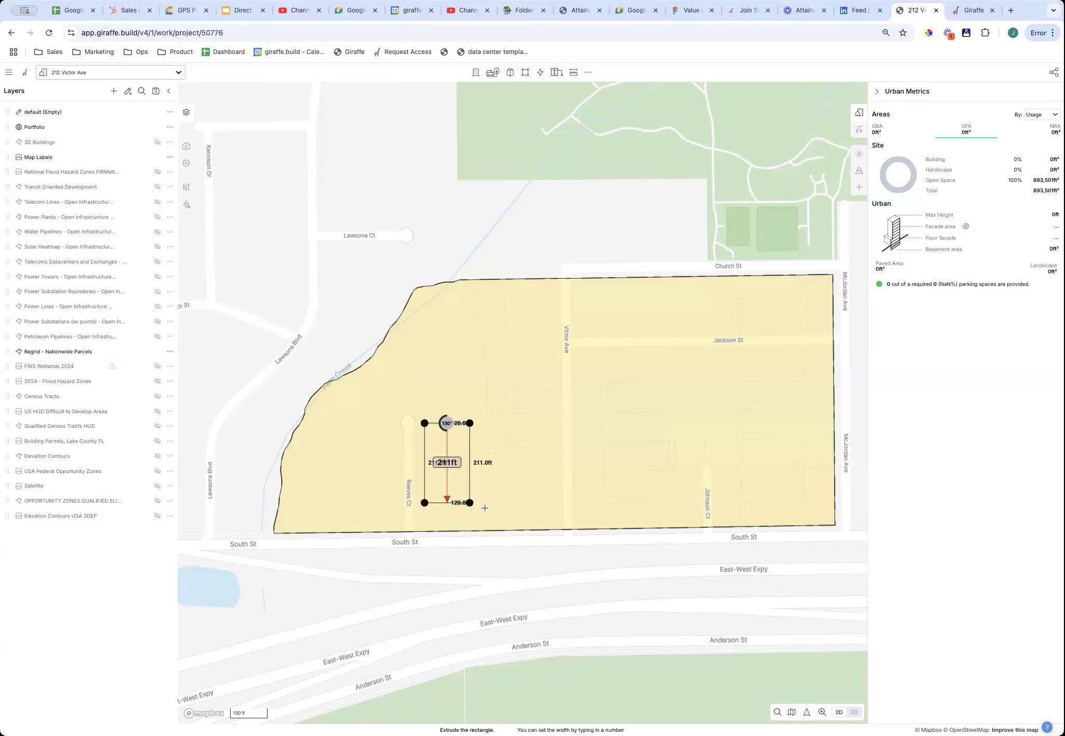
{"action": "key", "text": "Return"}
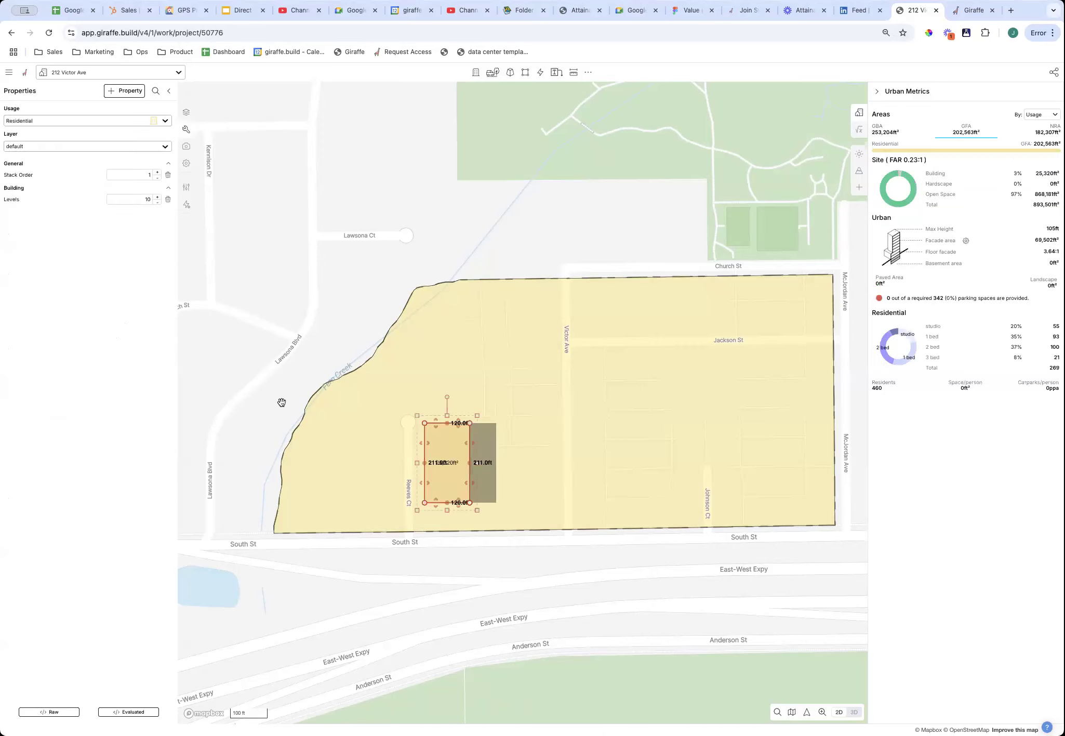
{"action": "scroll", "coordinate": [399, 480], "scroll_direction": "up", "scroll_amount": 3}
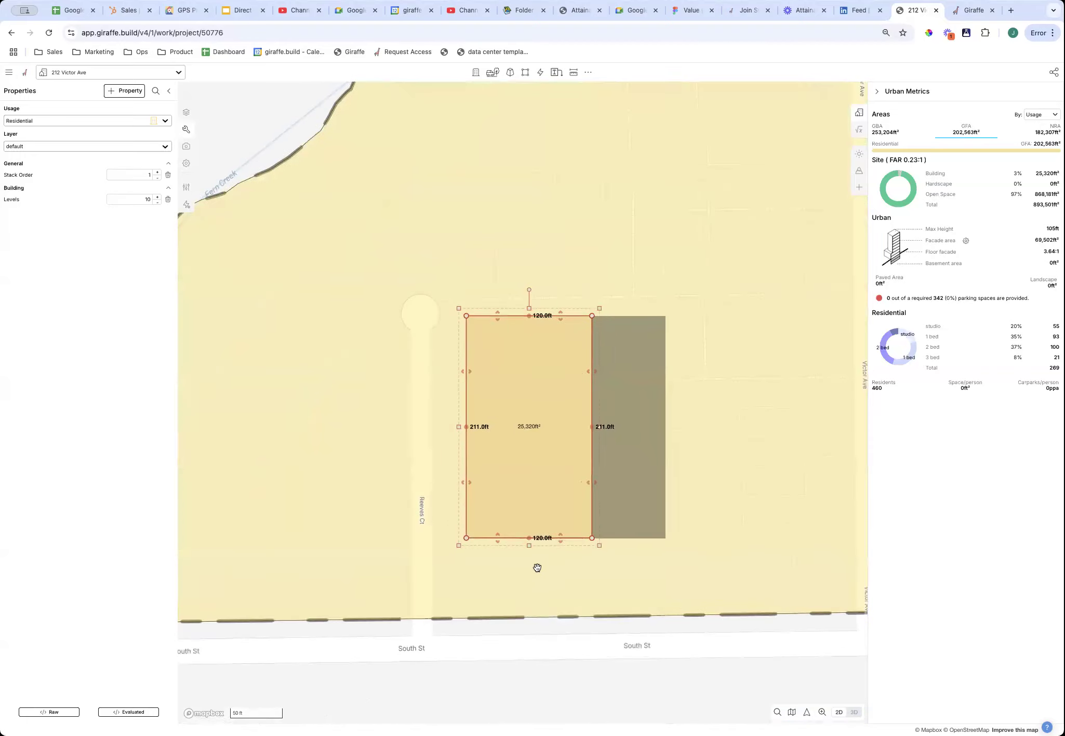
{"action": "scroll", "coordinate": [692, 492], "scroll_direction": "down", "scroll_amount": 3}
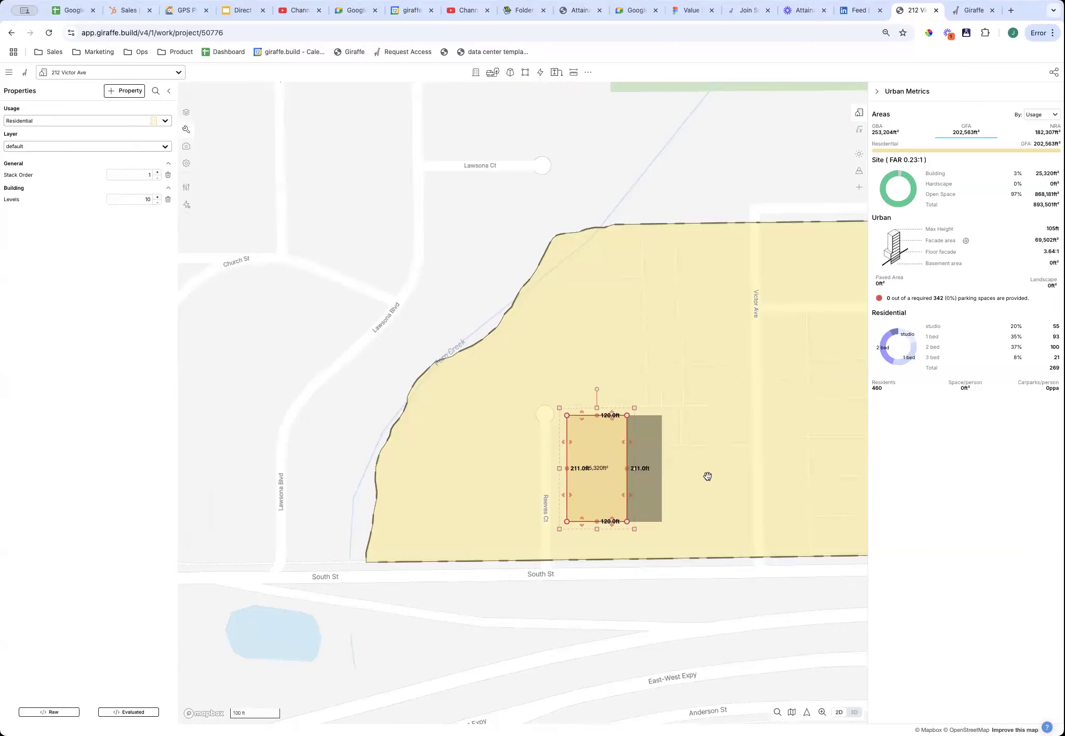
Draw a 256 × 208 ft rectangle northeast of the first building and a square footprint near McJordan Ave.
{"action": "key", "text": "r"}
{"action": "left_click", "coordinate": [669, 298]}
{"action": "left_click", "coordinate": [668, 402]}
{"action": "left_click", "coordinate": [793, 350]}
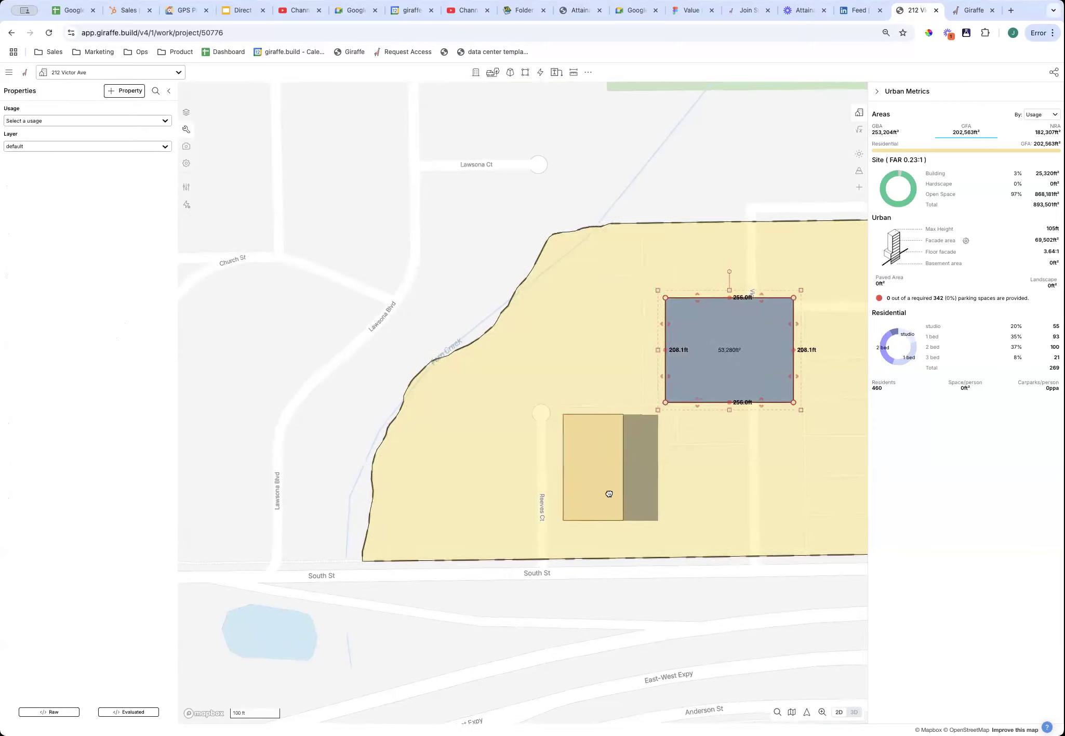
{"action": "left_click_drag", "start_coordinate": [831, 303], "coordinate": [604, 300]}
{"action": "key", "text": "r"}
{"action": "left_click", "coordinate": [520, 295]}
{"action": "left_click", "coordinate": [638, 415]}
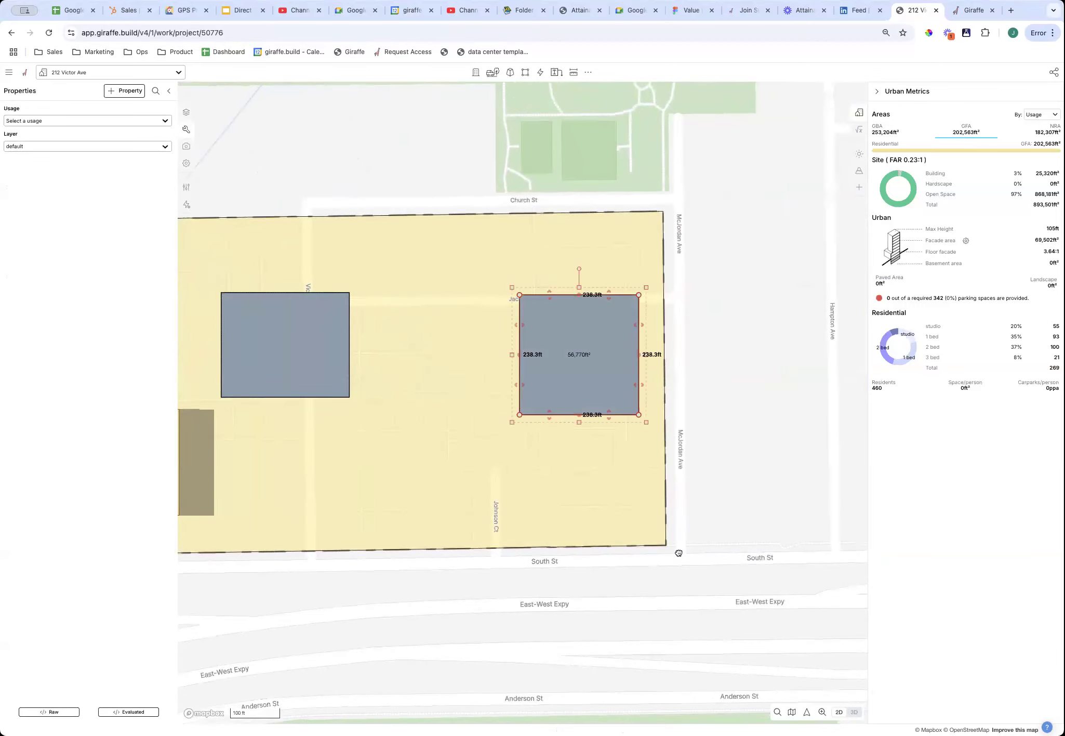
Draw a long footprint reaching South St and another footprint along South St.
{"action": "left_click_drag", "start_coordinate": [585, 445], "coordinate": [722, 492]}
{"action": "key", "text": "r"}
{"action": "left_click", "coordinate": [525, 318]}
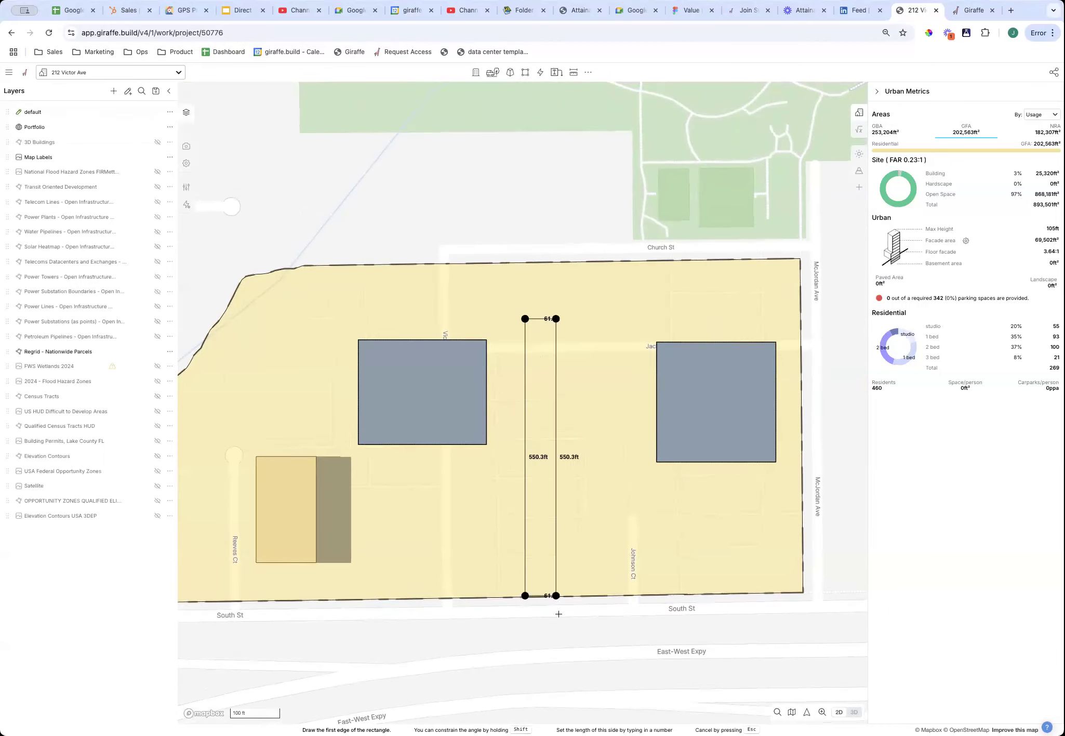
{"action": "left_click", "coordinate": [614, 585]}
{"action": "left_click_drag", "start_coordinate": [820, 516], "coordinate": [901, 439]}
{"action": "left_click_drag", "start_coordinate": [637, 616], "coordinate": [691, 653]}
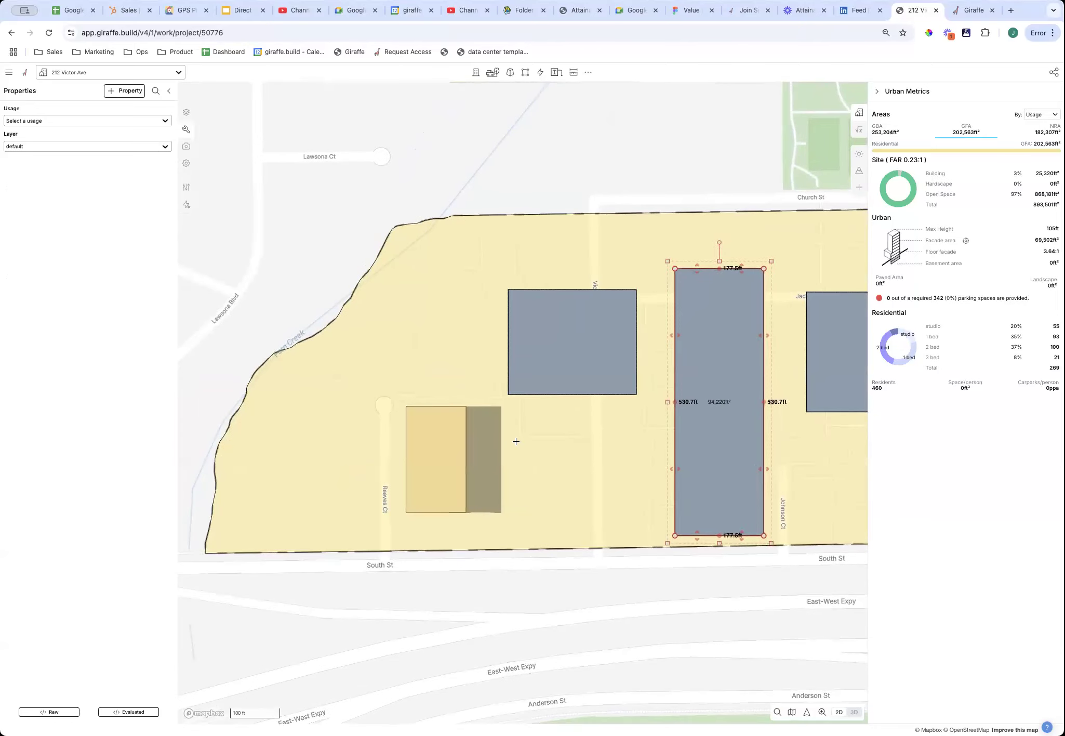
{"action": "key", "text": "r"}
{"action": "left_click", "coordinate": [506, 452]}
{"action": "left_click", "coordinate": [657, 503]}
Check the massing in 3D, then draw another footprint near Fern Creek.
{"action": "left_click_drag", "start_coordinate": [667, 607], "coordinate": [690, 572]}
{"action": "key", "text": "3"}
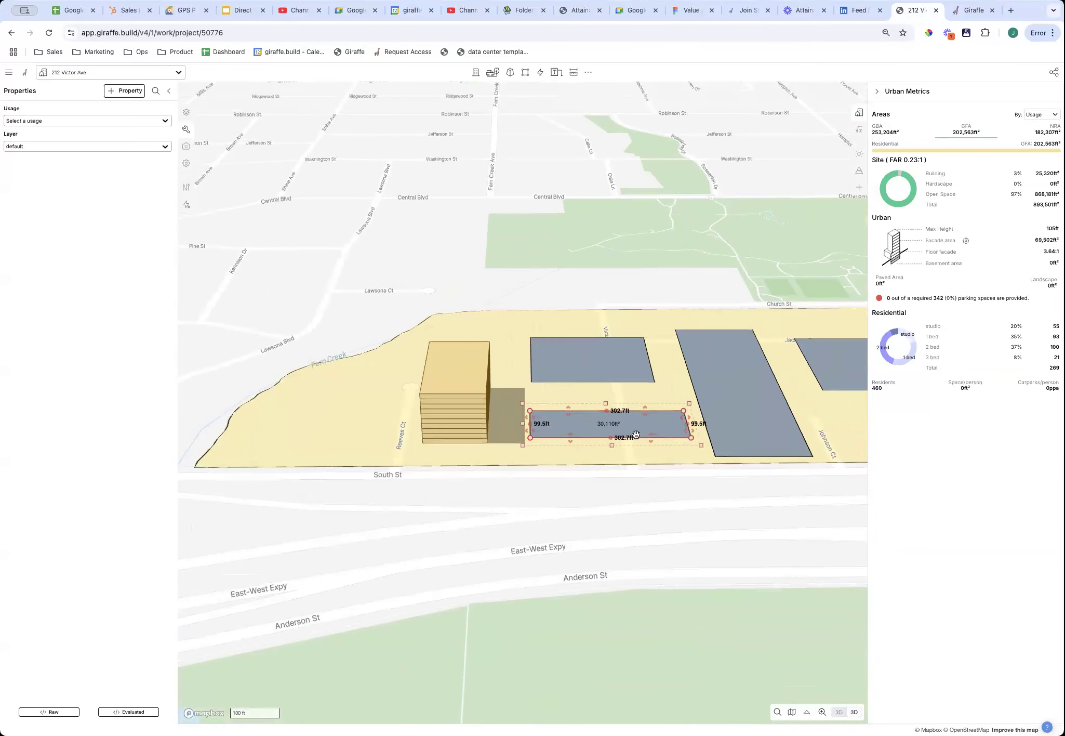
{"action": "key", "text": "2"}
{"action": "key", "text": "r"}
{"action": "left_click", "coordinate": [417, 203]}
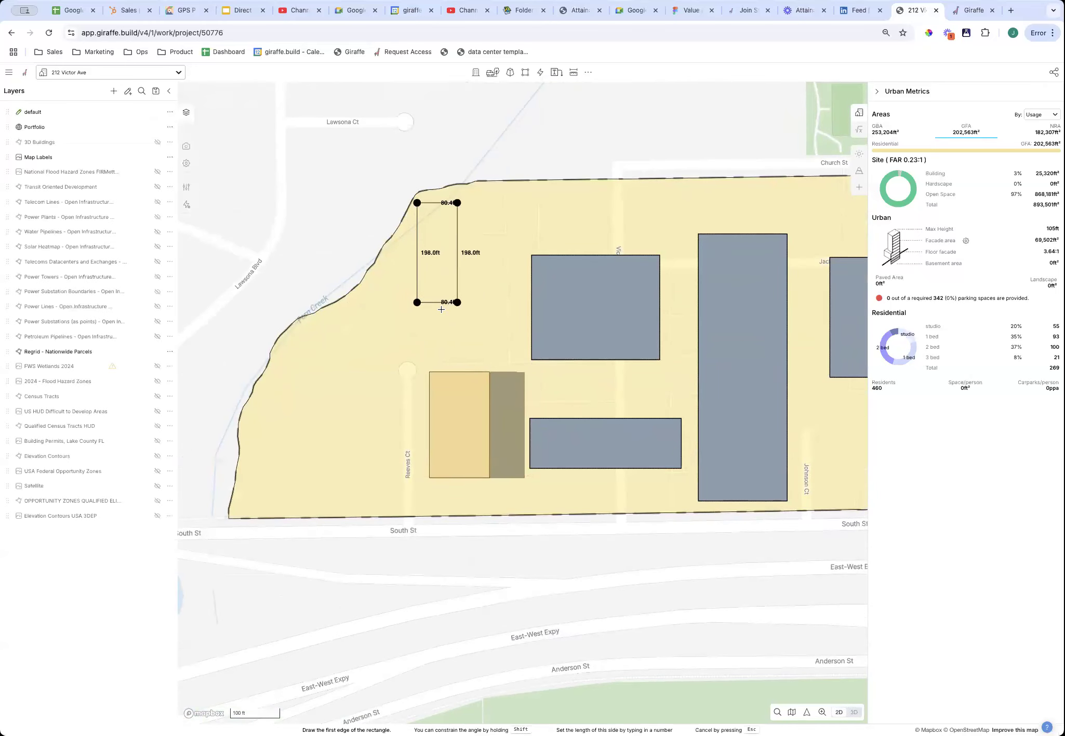
{"action": "left_click", "coordinate": [462, 356]}
Draw a rectangular building at the site's southeast corner and rotate it upright.
{"action": "mouse_move", "coordinate": [459, 564]}
{"action": "left_mouse_down"}
{"action": "mouse_move", "coordinate": [506, 569]}
{"action": "mouse_move", "coordinate": [471, 564]}
{"action": "left_mouse_up"}
{"action": "left_click_drag", "start_coordinate": [622, 571], "coordinate": [501, 566]}
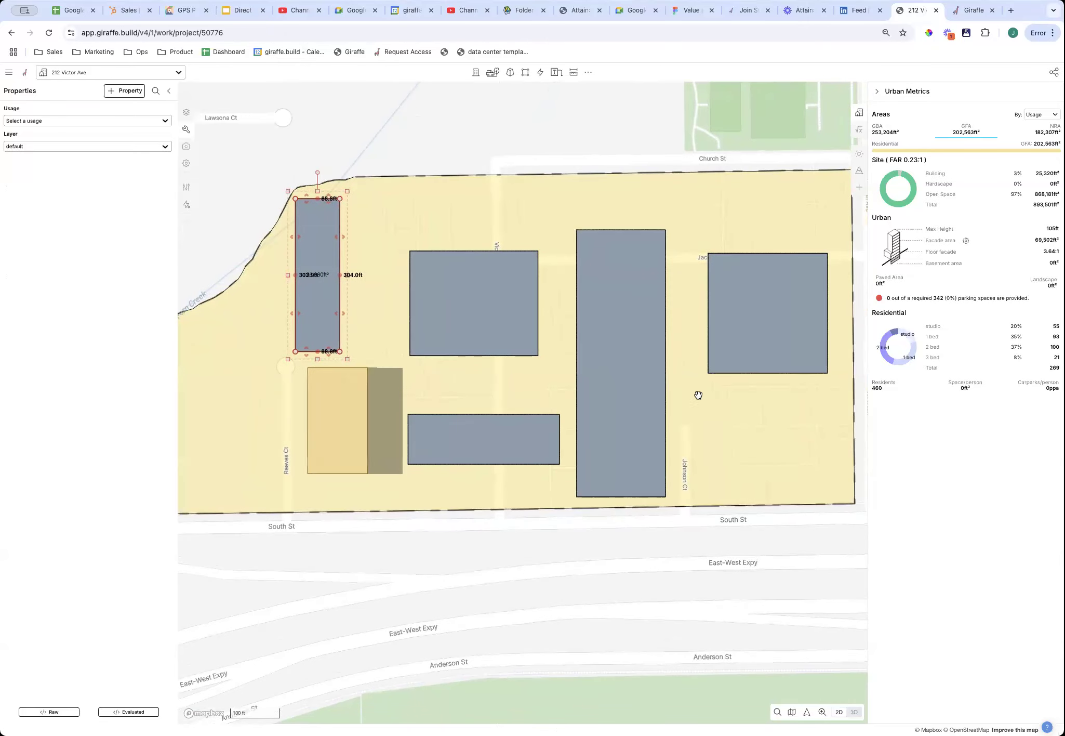
{"action": "left_click_drag", "start_coordinate": [697, 401], "coordinate": [638, 406]}
{"action": "key", "text": "r"}
{"action": "left_click", "coordinate": [639, 406]}
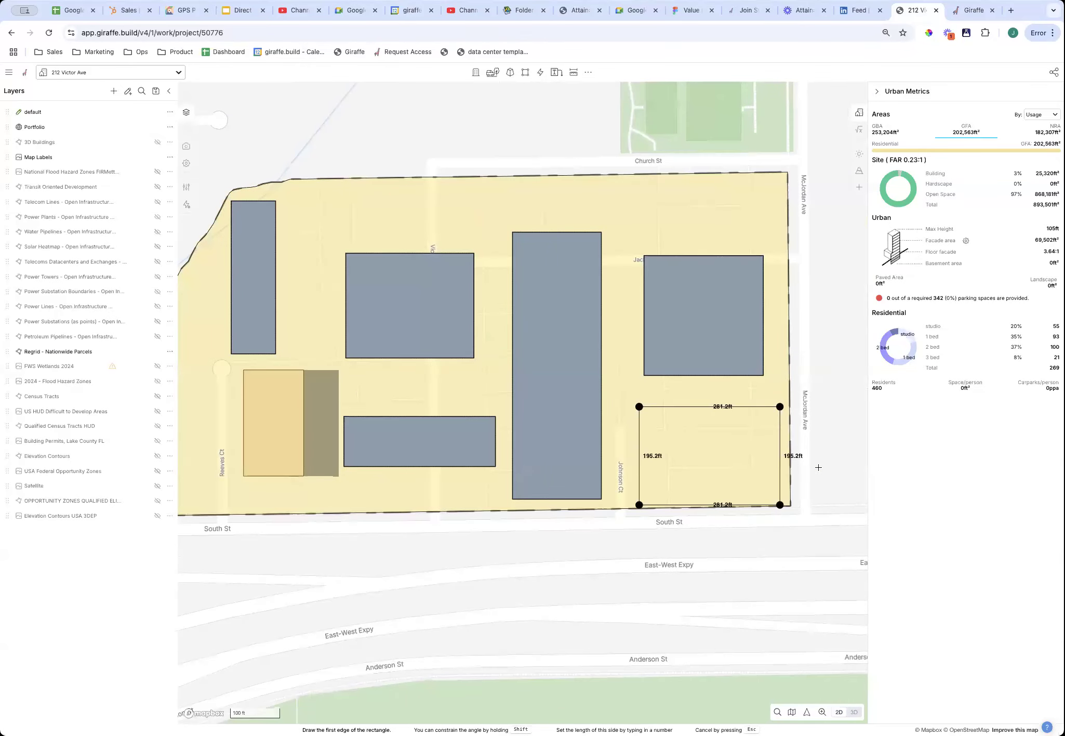
{"action": "left_click", "coordinate": [818, 467]}
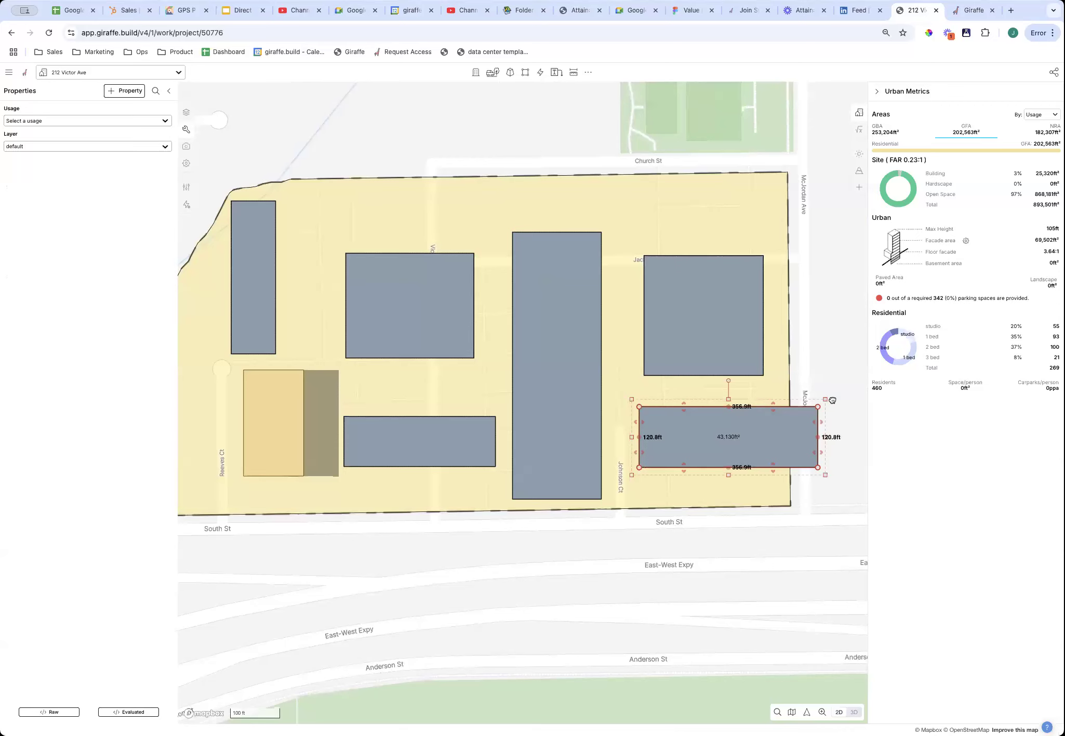
{"action": "left_click_drag", "start_coordinate": [833, 400], "coordinate": [856, 544]}
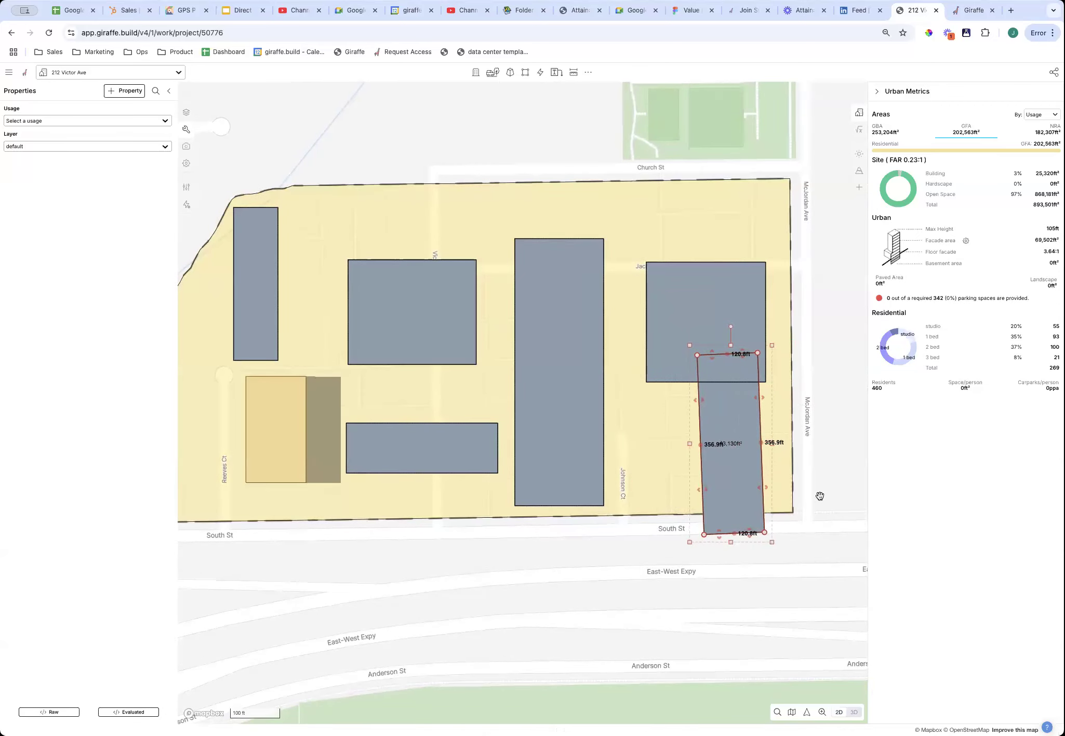
Shift the upright 120.8 × 356.9 ft block south across South St and deselect it.
{"action": "scroll", "coordinate": [820, 496], "scroll_direction": "up", "scroll_amount": 4}
{"action": "right_click_drag", "start_coordinate": [810, 504], "coordinate": [694, 204]}
{"action": "right_click_drag", "start_coordinate": [693, 268], "coordinate": [729, 587]}
{"action": "scroll", "coordinate": [768, 502], "scroll_direction": "down", "scroll_amount": 4}
{"action": "left_click_drag", "start_coordinate": [456, 563], "coordinate": [572, 568]}
{"action": "scroll", "coordinate": [573, 570], "scroll_direction": "down", "scroll_amount": 2}
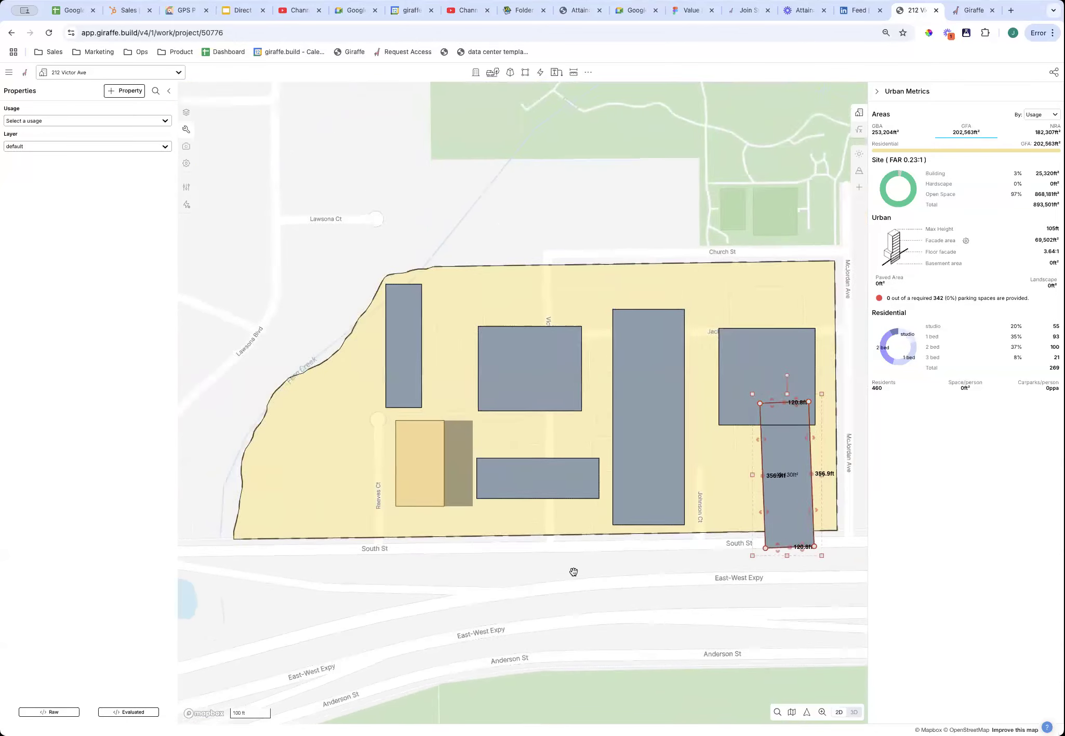
{"action": "left_click_drag", "start_coordinate": [781, 517], "coordinate": [730, 556]}
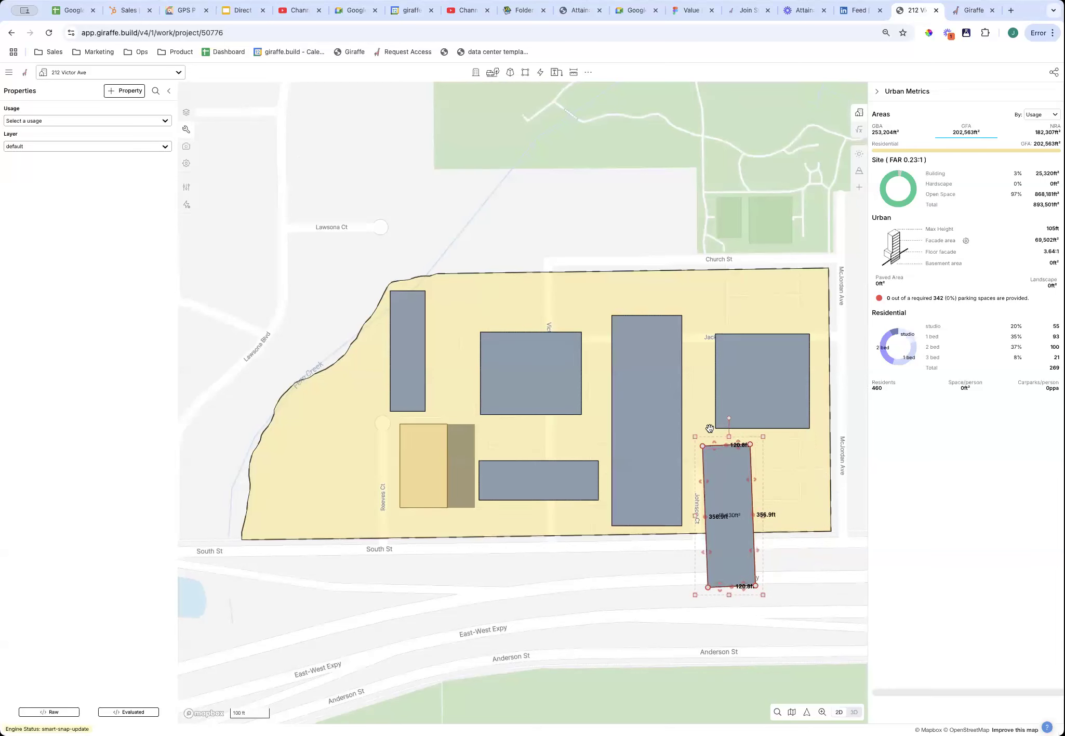
{"action": "left_click", "coordinate": [784, 518]}
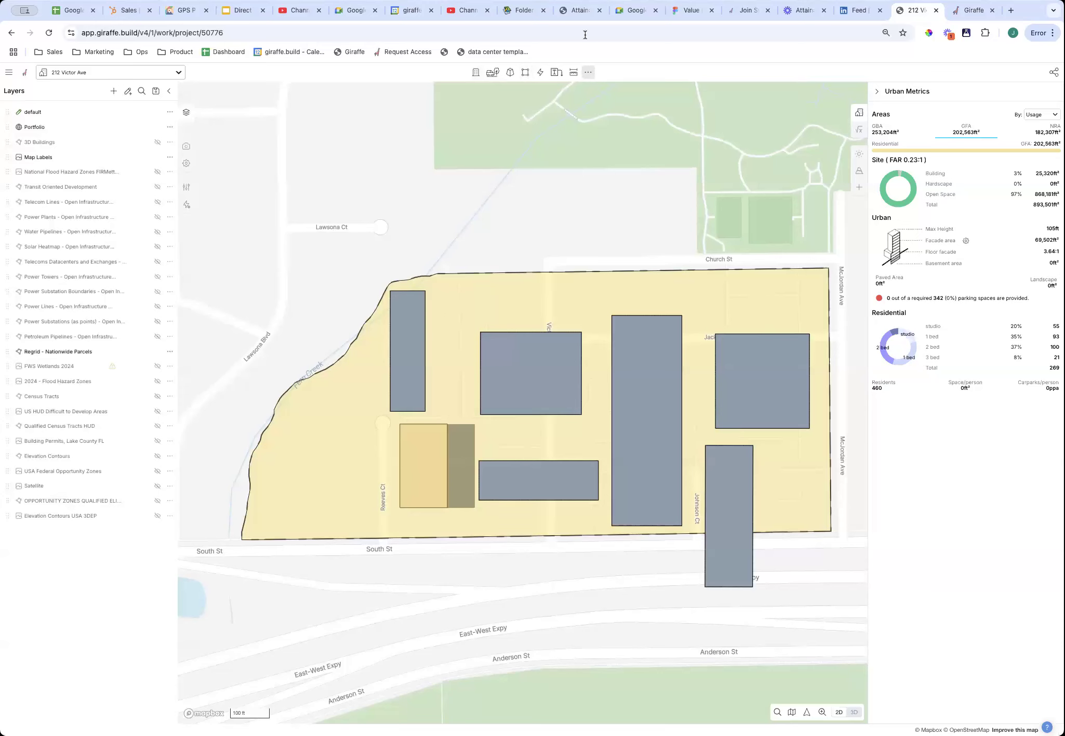
Edit the grid so its origin is the site's bottom-right corner, aligned along the east boundary.
{"action": "left_click", "coordinate": [587, 73]}
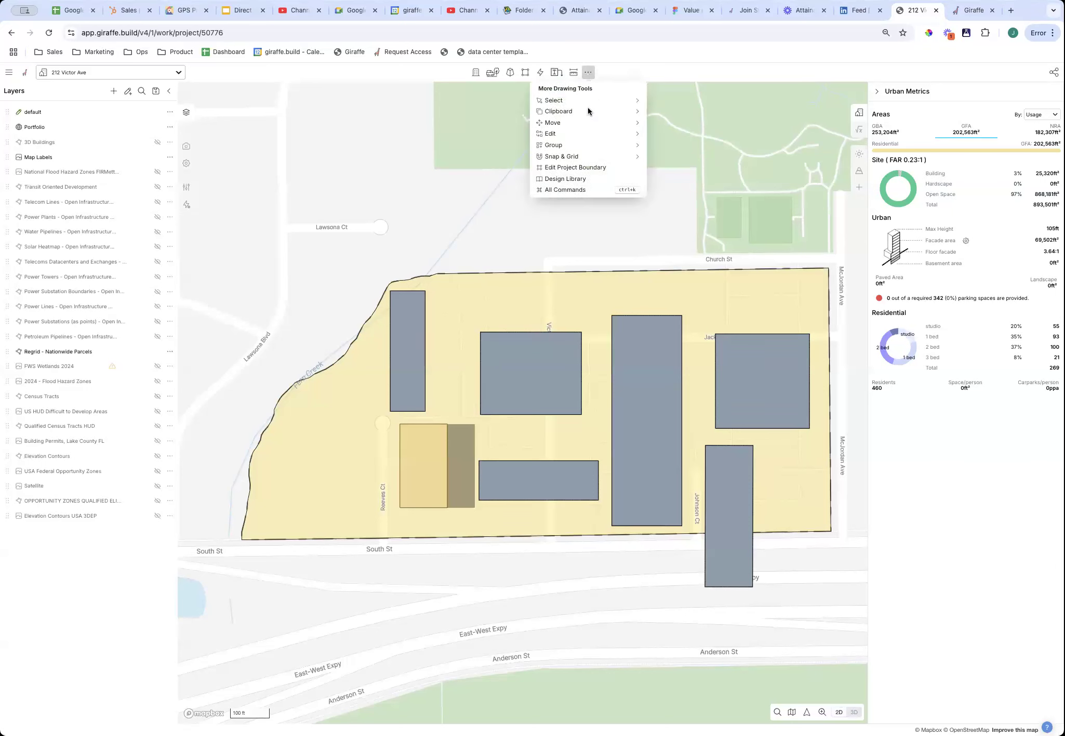
{"action": "mouse_move", "coordinate": [580, 155]}
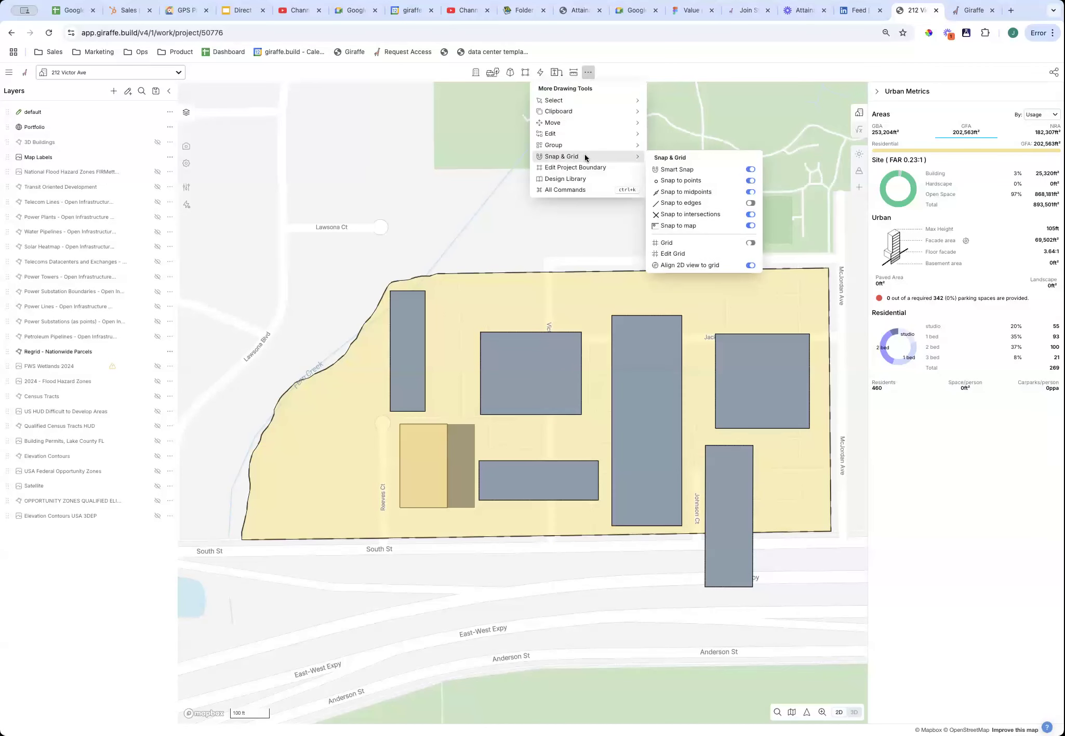
{"action": "left_click", "coordinate": [721, 254]}
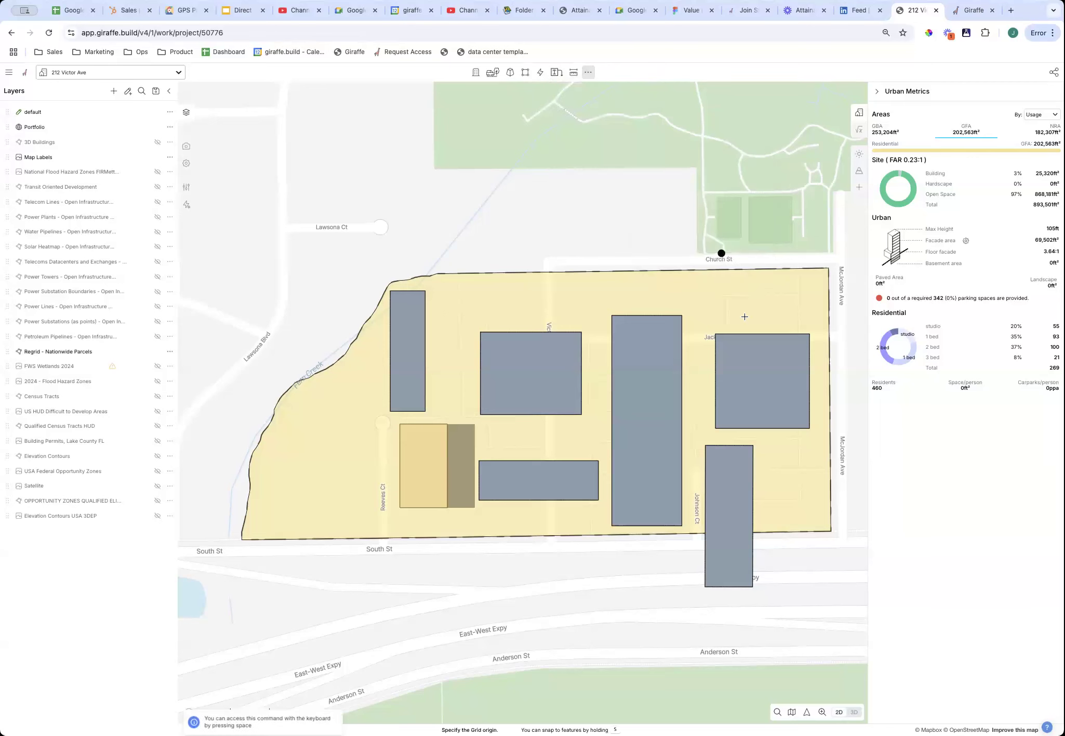
{"action": "left_click", "coordinate": [830, 530]}
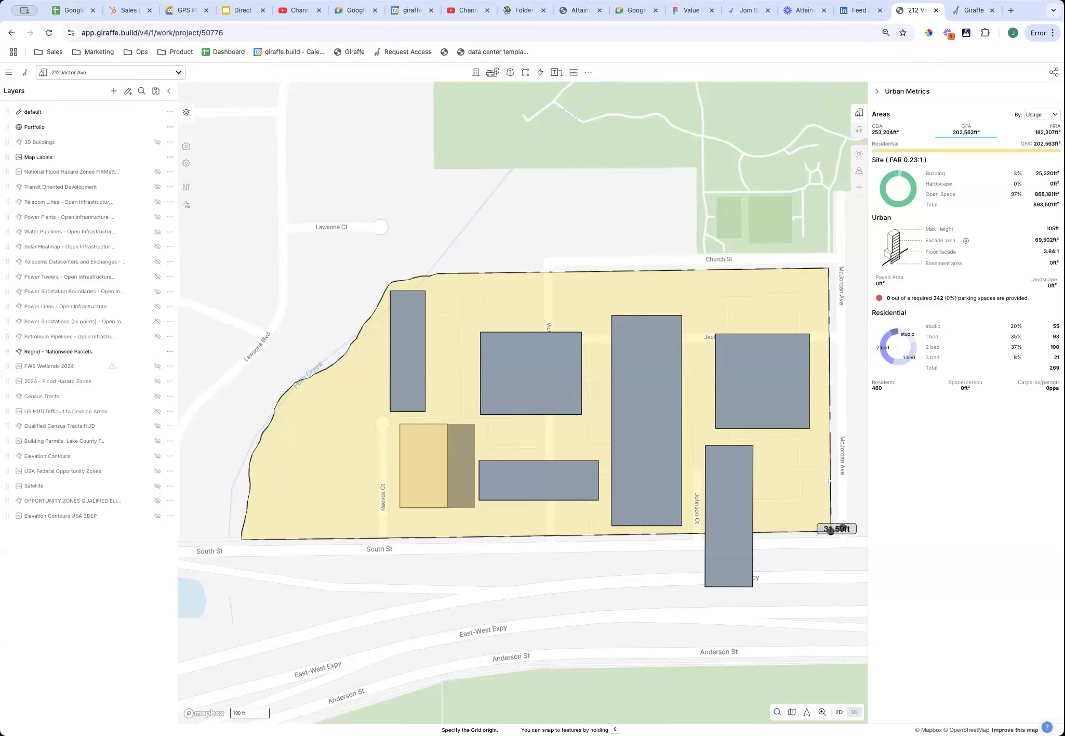
{"action": "scroll", "coordinate": [829, 469], "scroll_direction": "up", "scroll_amount": 3}
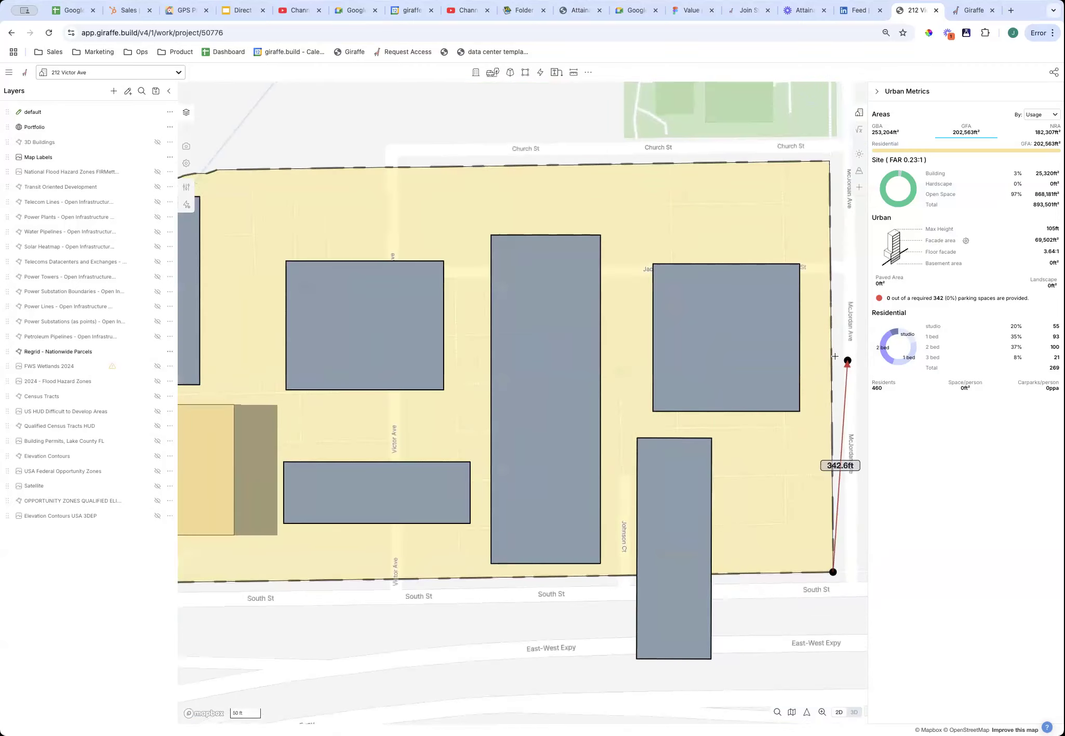
{"action": "left_click", "coordinate": [829, 429]}
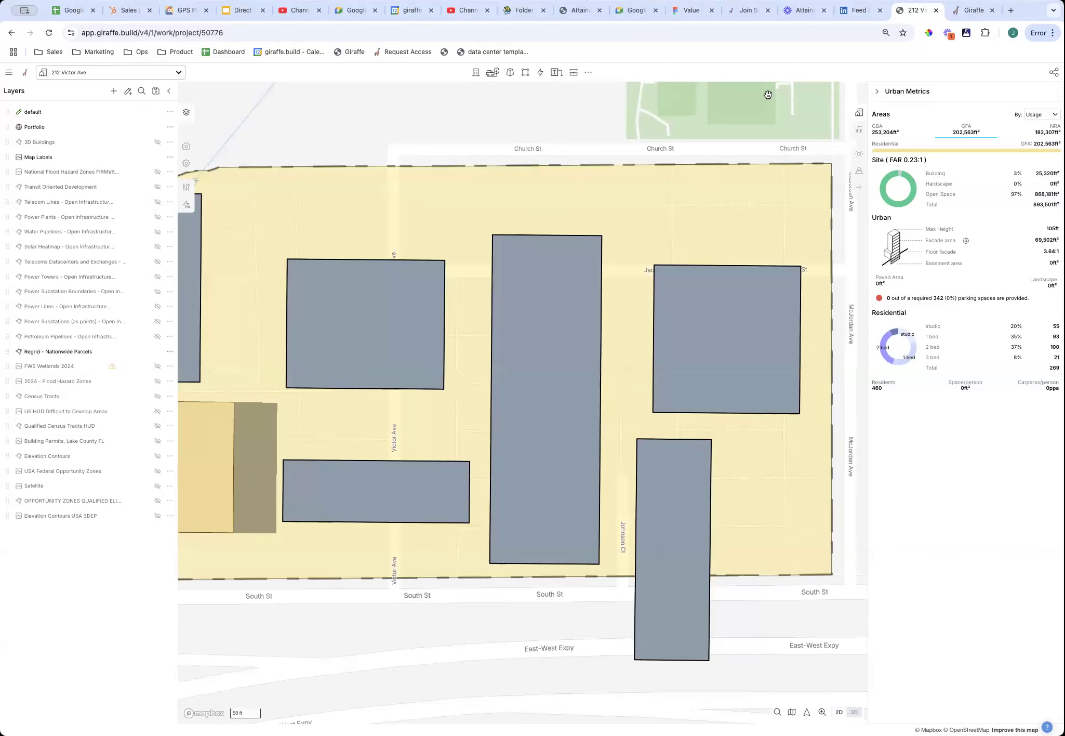
{"action": "scroll", "coordinate": [799, 543], "scroll_direction": "down", "scroll_amount": 5}
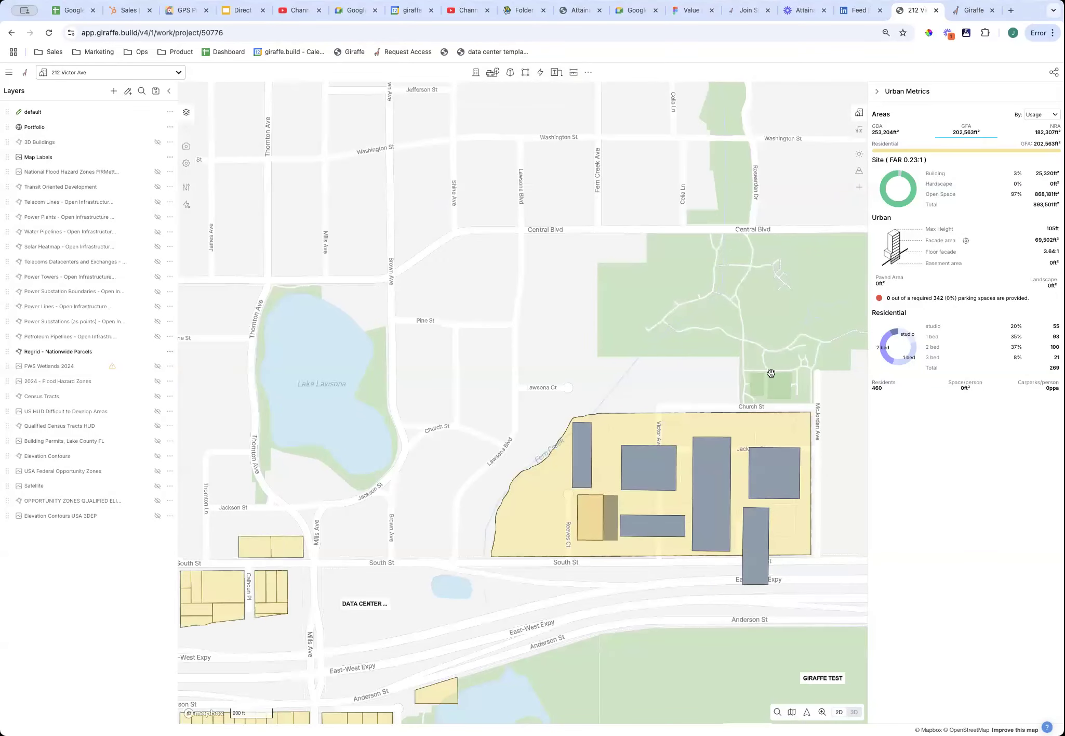
{"action": "scroll", "coordinate": [818, 535], "scroll_direction": "up", "scroll_amount": 5}
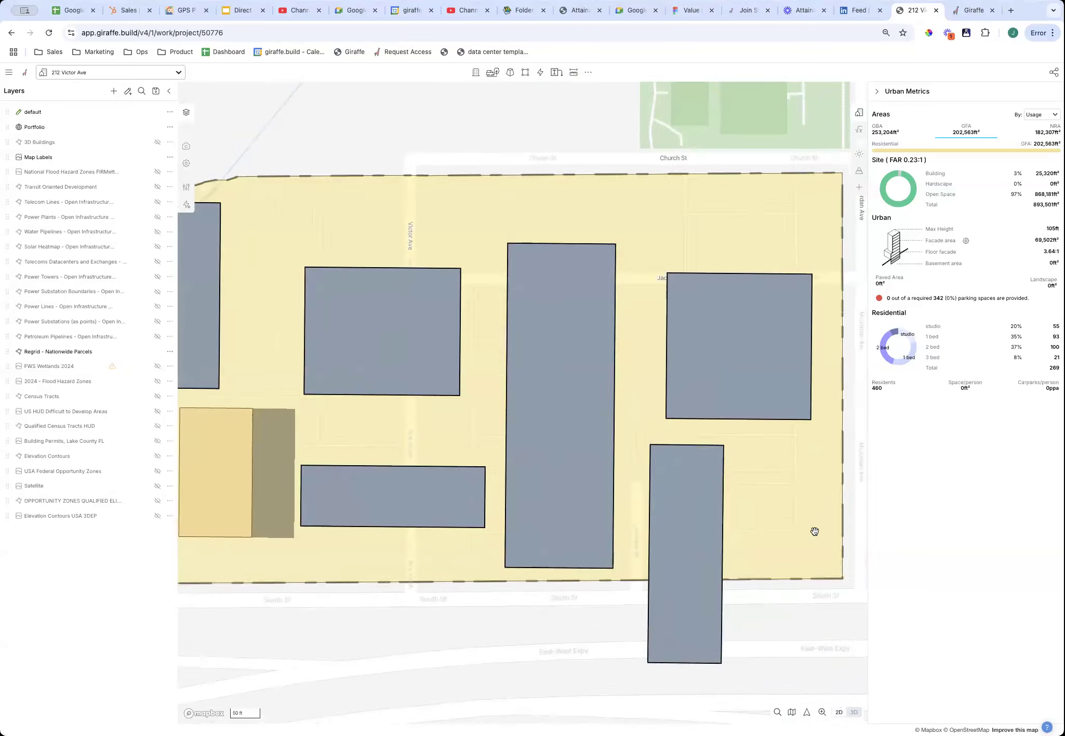
{"action": "scroll", "coordinate": [750, 652], "scroll_direction": "down", "scroll_amount": 3}
{"action": "scroll", "coordinate": [756, 637], "scroll_direction": "up", "scroll_amount": 3}
{"action": "scroll", "coordinate": [763, 623], "scroll_direction": "down", "scroll_amount": 3}
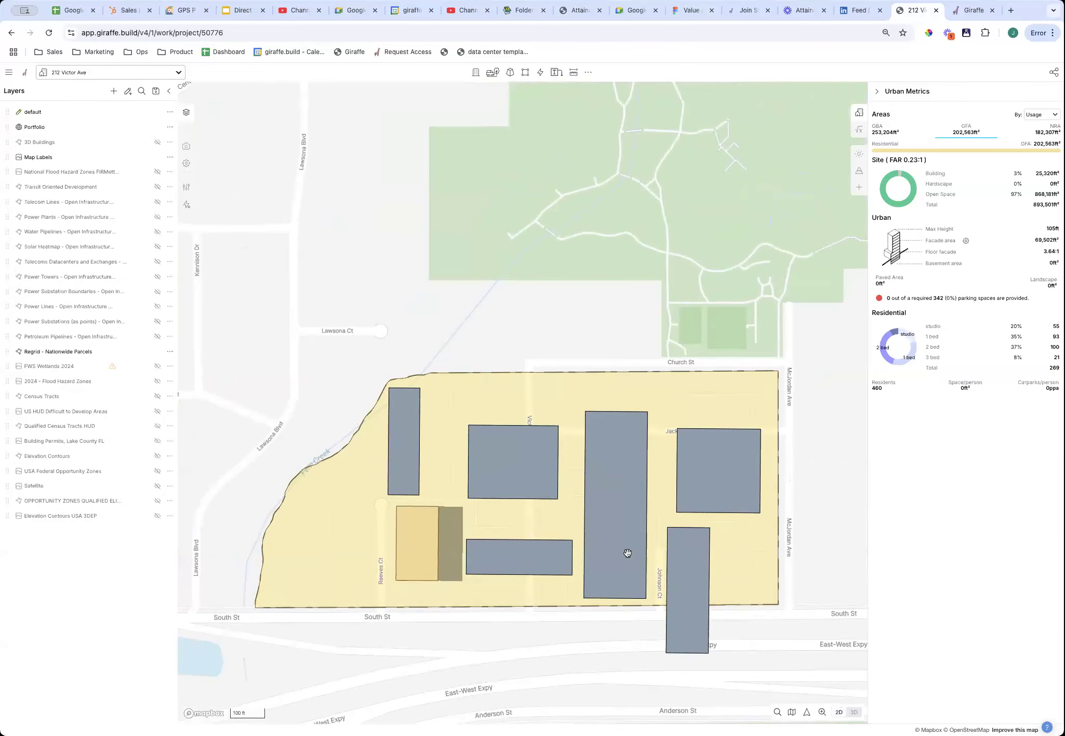
Move the upright block east beside McJordan Ave and switch the drawing grid on.
{"action": "left_click", "coordinate": [680, 580]}
{"action": "left_click_drag", "start_coordinate": [680, 581], "coordinate": [823, 518]}
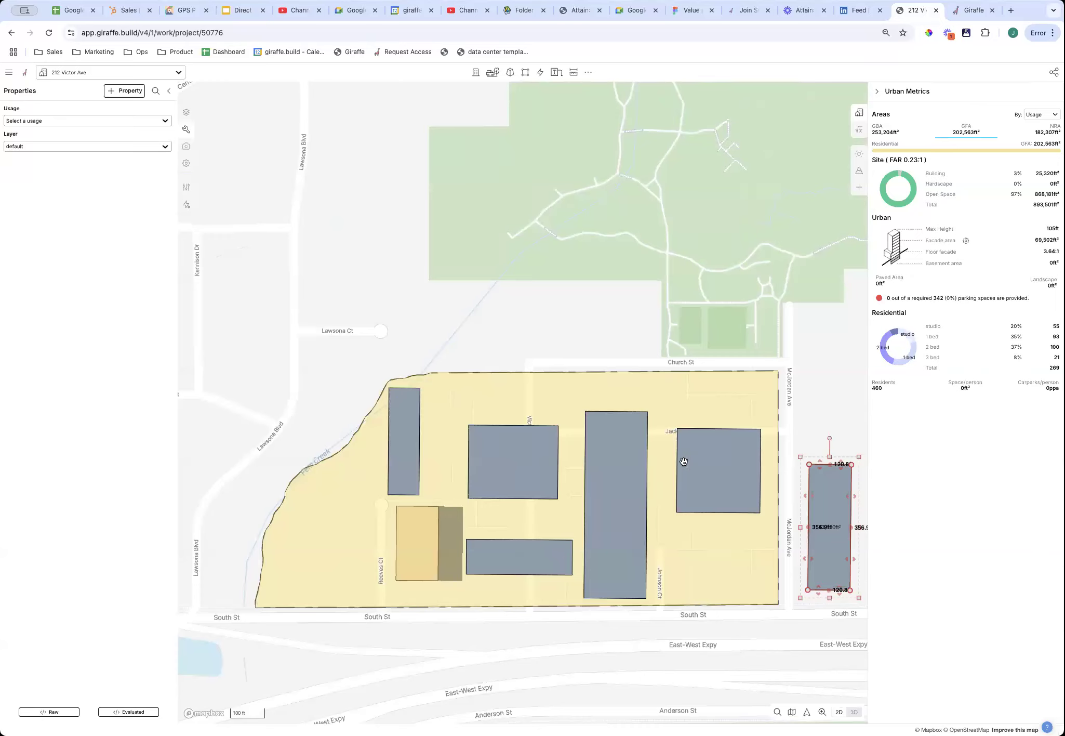
{"action": "key", "text": "g"}
{"action": "key", "text": "g"}
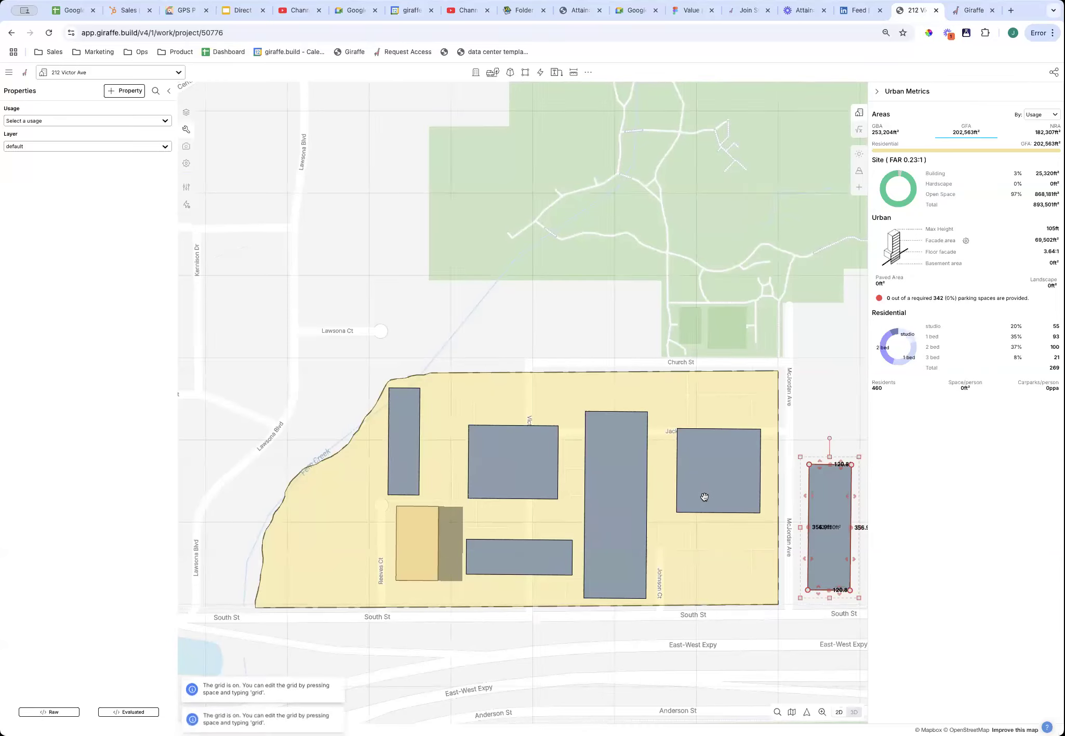
{"action": "key", "text": "g"}
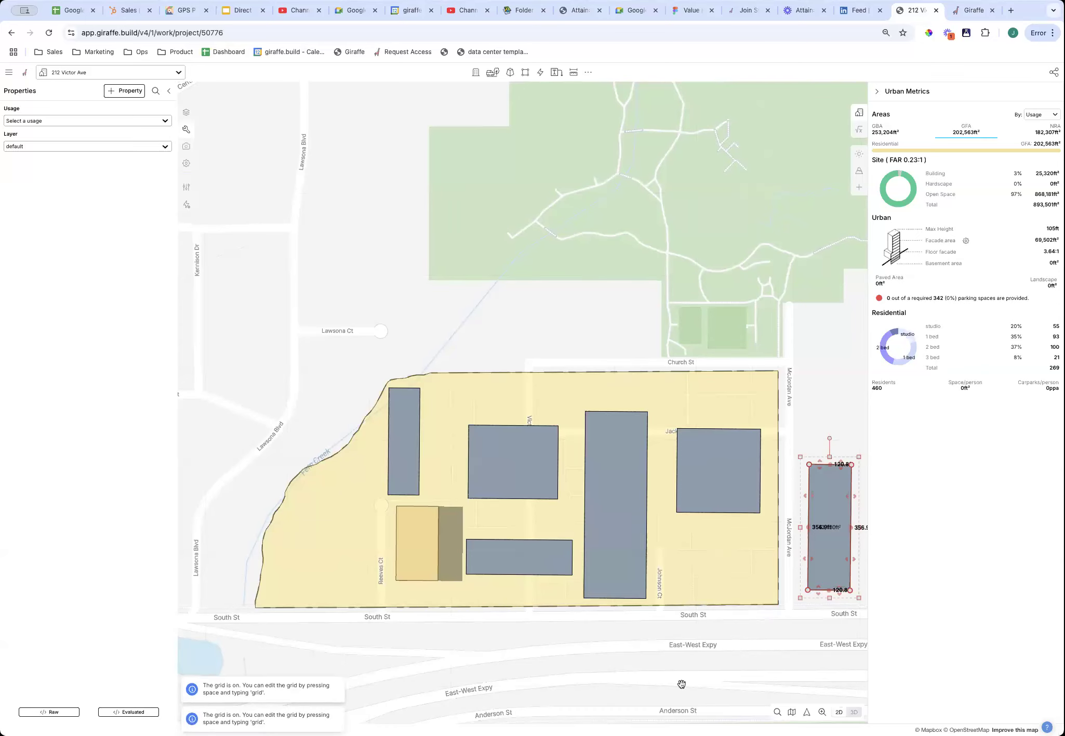
Inspect the tall central building, toggling the map between 2D and 3D views.
{"action": "left_click", "coordinate": [621, 514]}
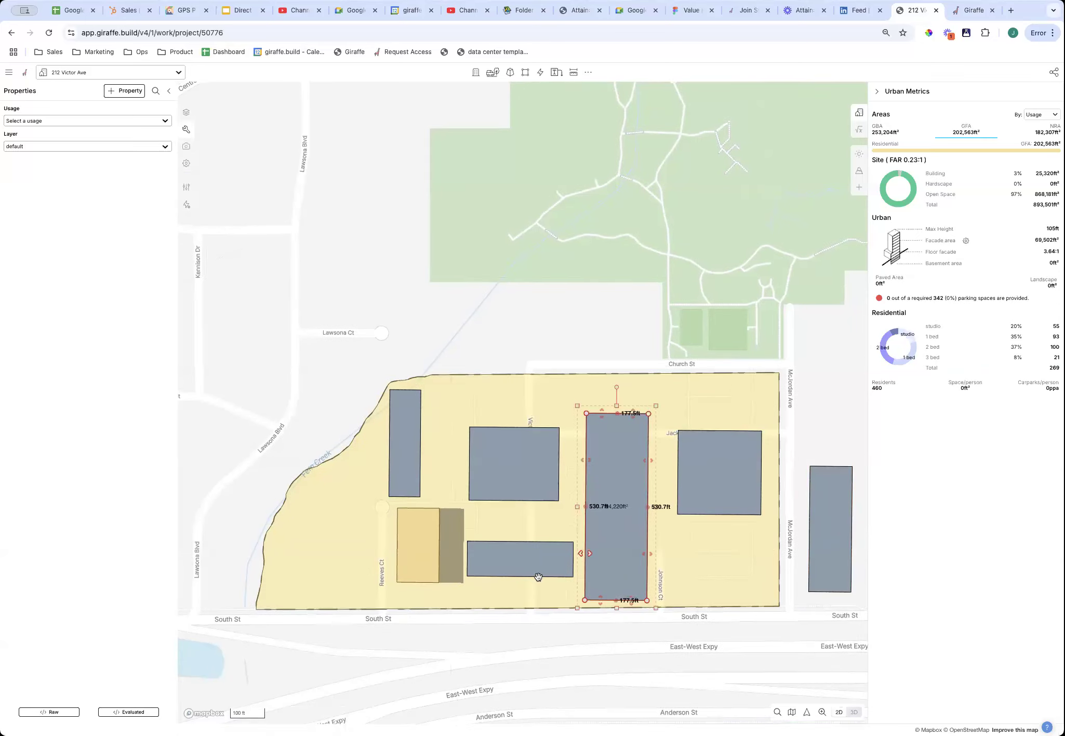
{"action": "scroll", "coordinate": [520, 623], "scroll_direction": "left", "scroll_amount": 4}
{"action": "right_click_drag", "start_coordinate": [529, 619], "coordinate": [544, 594]}
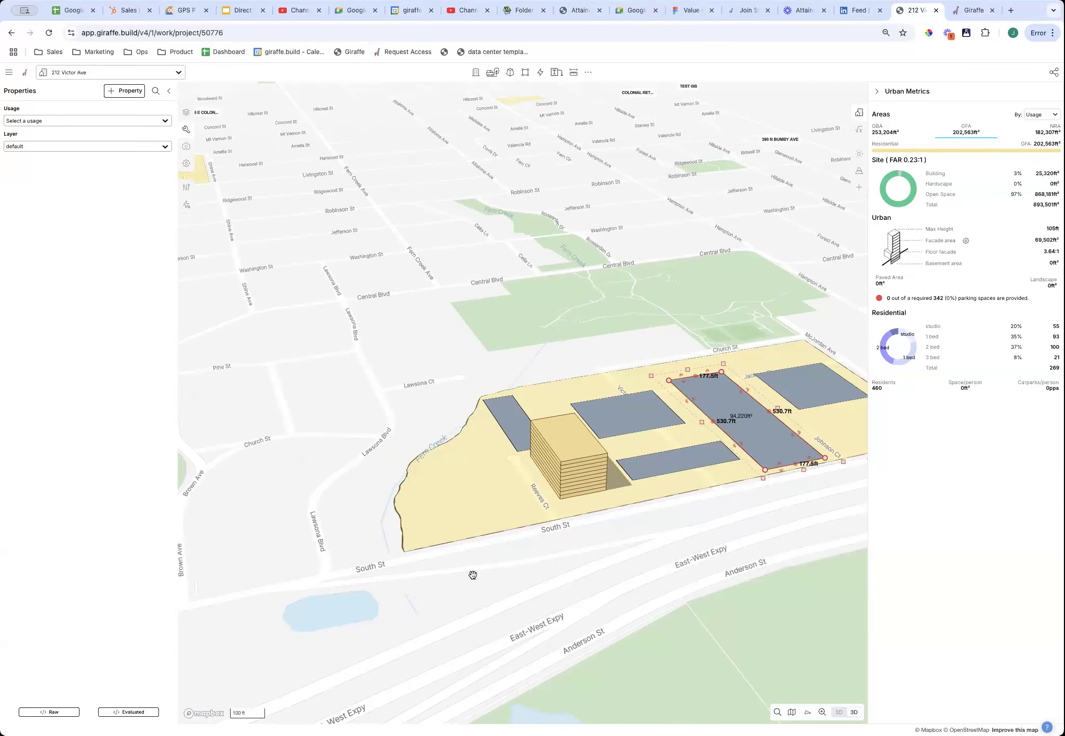
{"action": "key", "text": "space"}
{"action": "key", "text": "space"}
{"action": "key", "text": "space"}
{"action": "key", "text": "space"}
{"action": "key", "text": "space"}
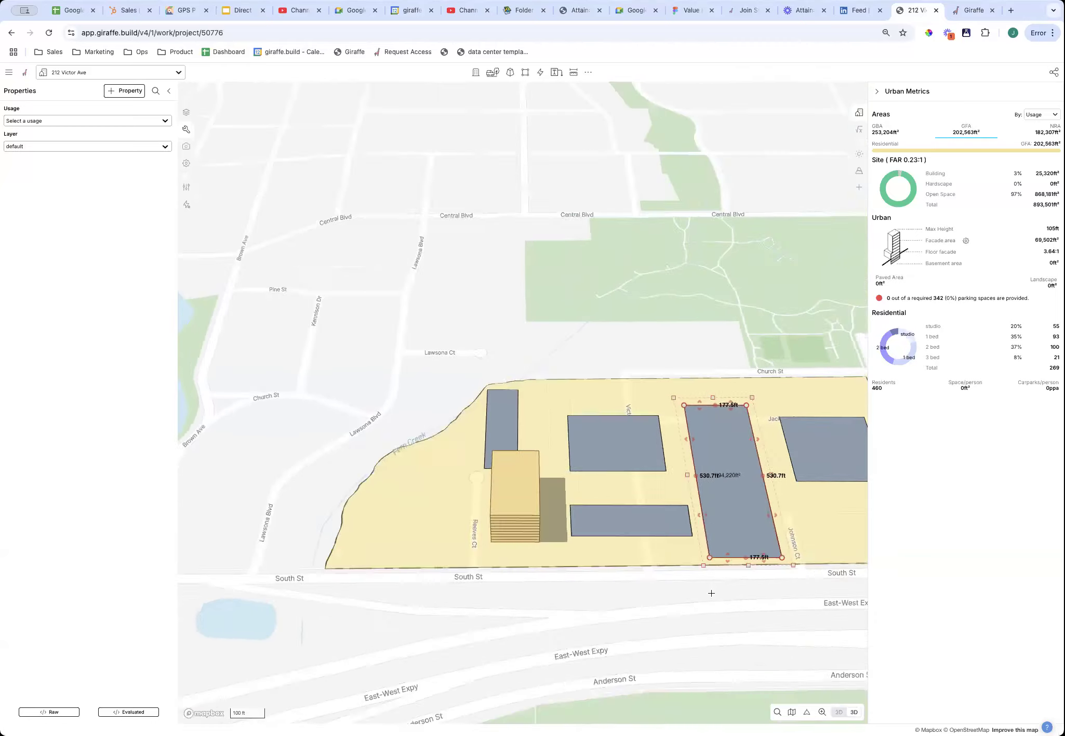
{"action": "key", "text": "Escape"}
{"action": "left_click", "coordinate": [850, 713]}
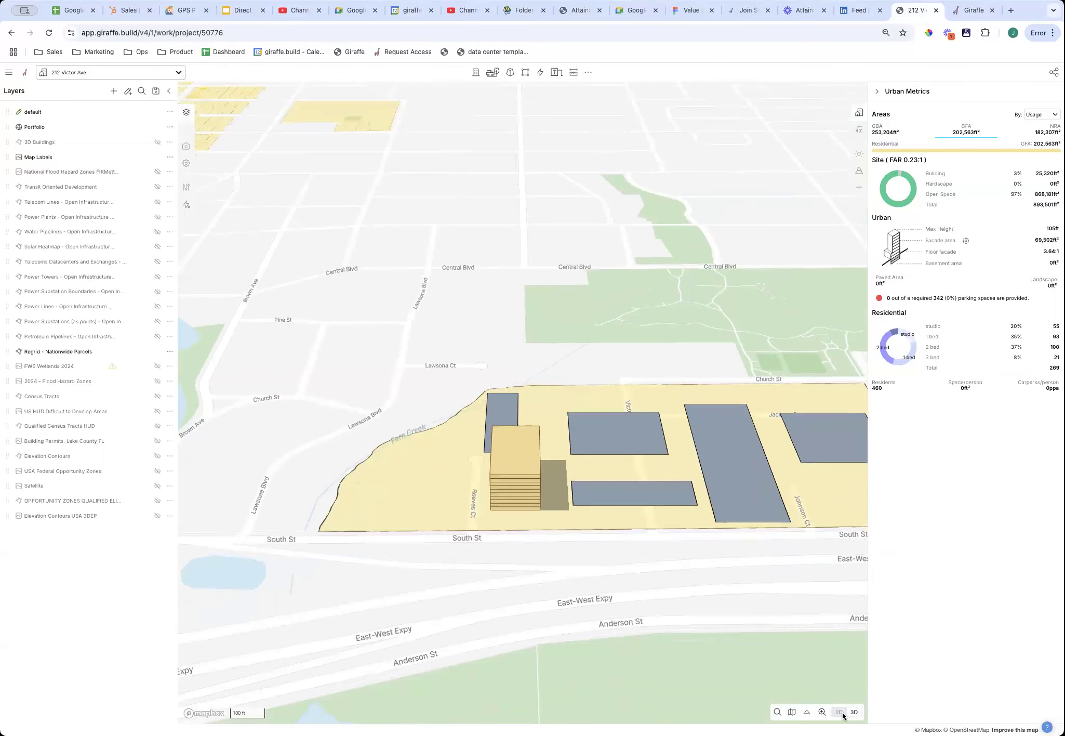
{"action": "left_click", "coordinate": [846, 713]}
{"action": "left_click", "coordinate": [847, 714]}
{"action": "left_click", "coordinate": [846, 715]}
{"action": "left_click", "coordinate": [847, 714]}
{"action": "left_click", "coordinate": [847, 713]}
Pan, tilt and orbit the 3D view around the site toward the yellow building.
{"action": "left_click_drag", "start_coordinate": [719, 603], "coordinate": [566, 568]}
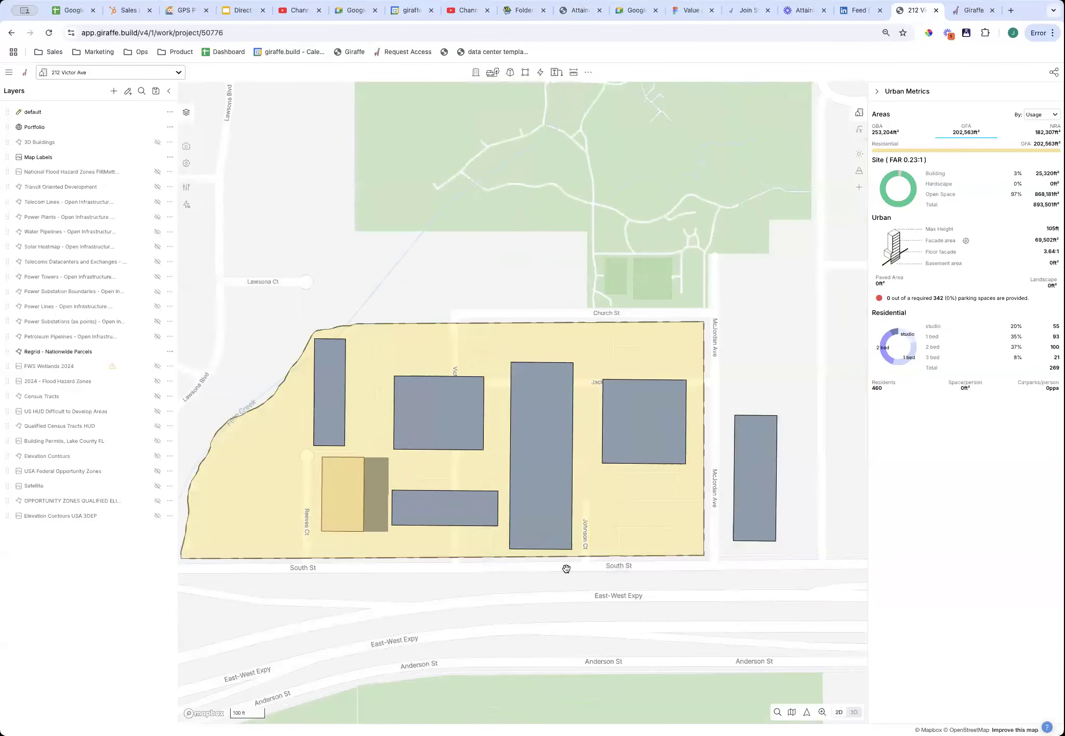
{"action": "scroll", "coordinate": [603, 568], "scroll_direction": "up", "scroll_amount": 3}
{"action": "scroll", "coordinate": [693, 585], "scroll_direction": "down", "scroll_amount": 5}
{"action": "left_click_drag", "start_coordinate": [775, 591], "coordinate": [549, 523]}
{"action": "scroll", "coordinate": [670, 582], "scroll_direction": "down", "scroll_amount": 5}
{"action": "right_click_drag", "start_coordinate": [546, 522], "coordinate": [519, 462]}
{"action": "scroll", "coordinate": [514, 465], "scroll_direction": "up", "scroll_amount": 5}
{"action": "scroll", "coordinate": [468, 569], "scroll_direction": "up", "scroll_amount": 3}
{"action": "right_click_drag", "start_coordinate": [474, 570], "coordinate": [507, 631]}
{"action": "scroll", "coordinate": [577, 574], "scroll_direction": "down", "scroll_amount": 4}
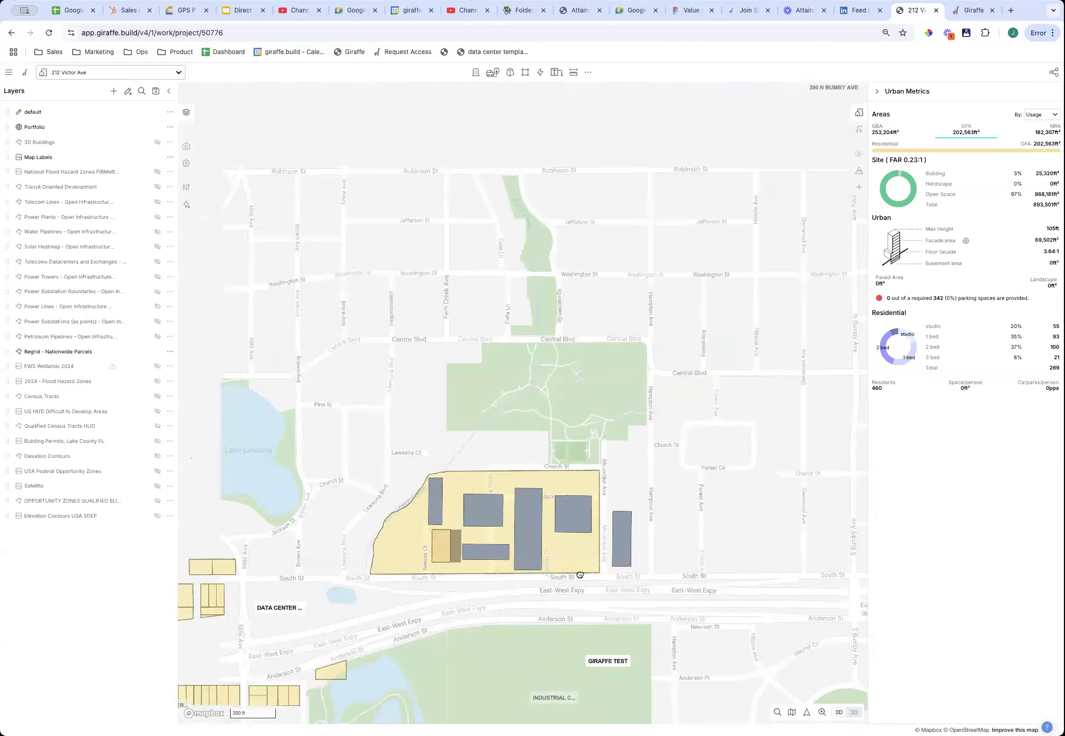
{"action": "left_click_drag", "start_coordinate": [503, 571], "coordinate": [604, 532]}
{"action": "scroll", "coordinate": [605, 534], "scroll_direction": "up", "scroll_amount": 5}
{"action": "scroll", "coordinate": [482, 481], "scroll_direction": "up", "scroll_amount": 4}
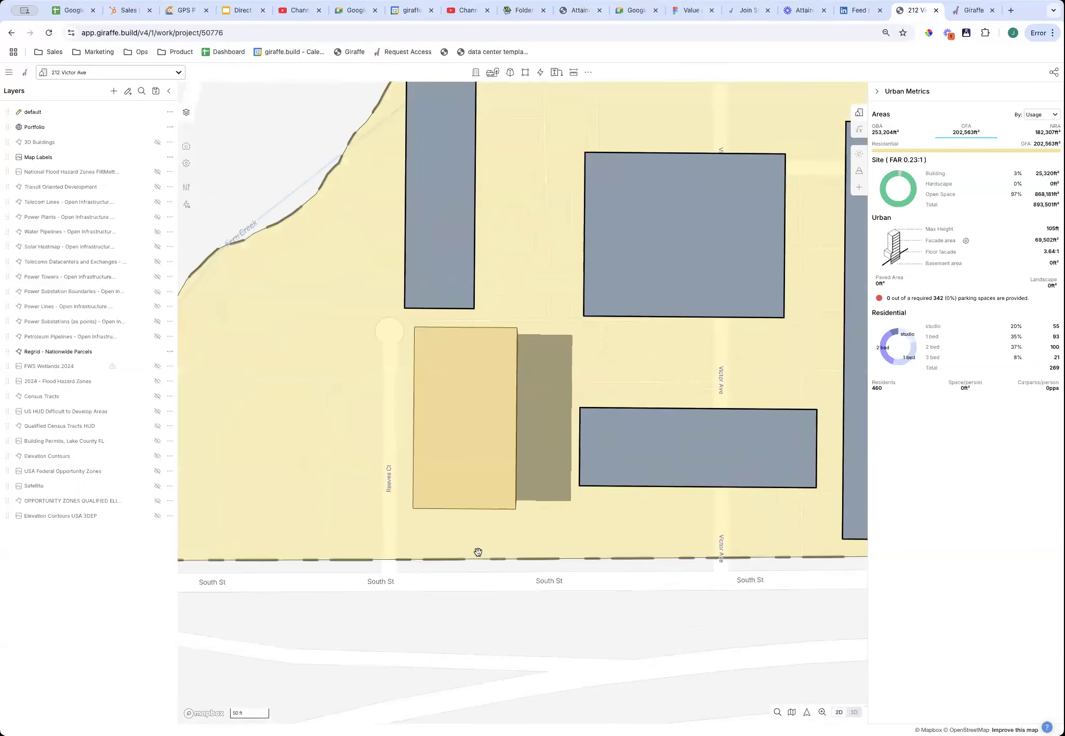
Check the yellow building's address details, then inspect the grey and tan buildings.
{"action": "right_click", "coordinate": [523, 551]}
{"action": "right_click_drag", "start_coordinate": [444, 630], "coordinate": [474, 571]}
{"action": "scroll", "coordinate": [474, 572], "scroll_direction": "down", "scroll_amount": 5}
{"action": "left_click", "coordinate": [586, 576]}
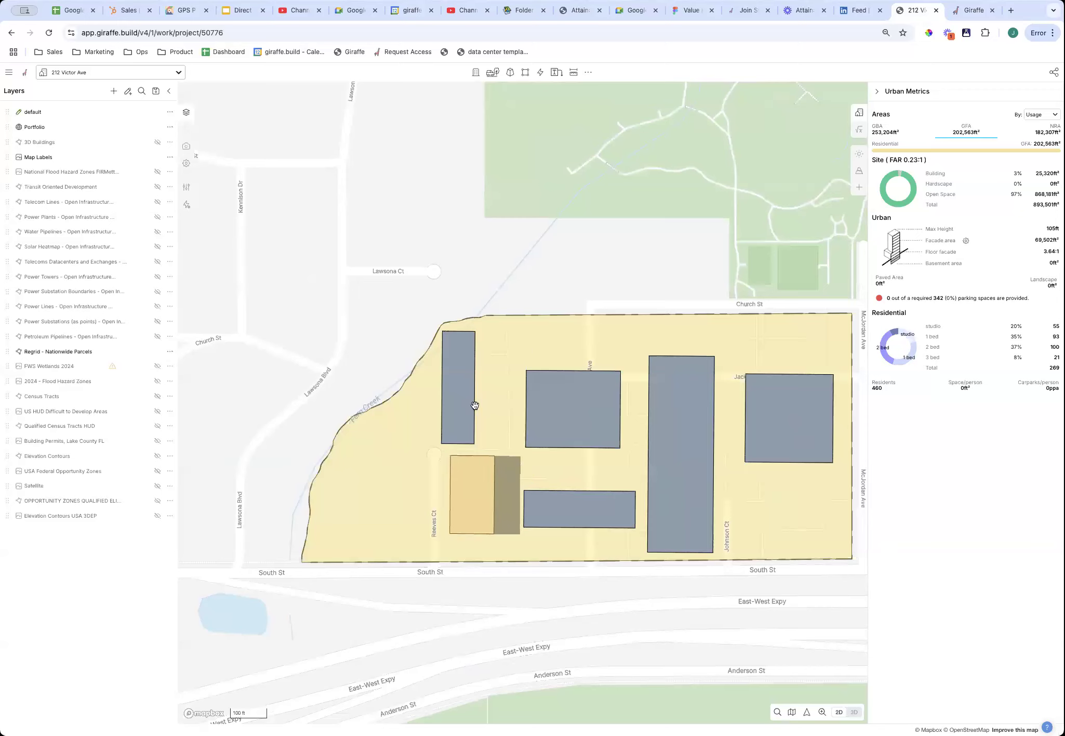
{"action": "left_click", "coordinate": [449, 388]}
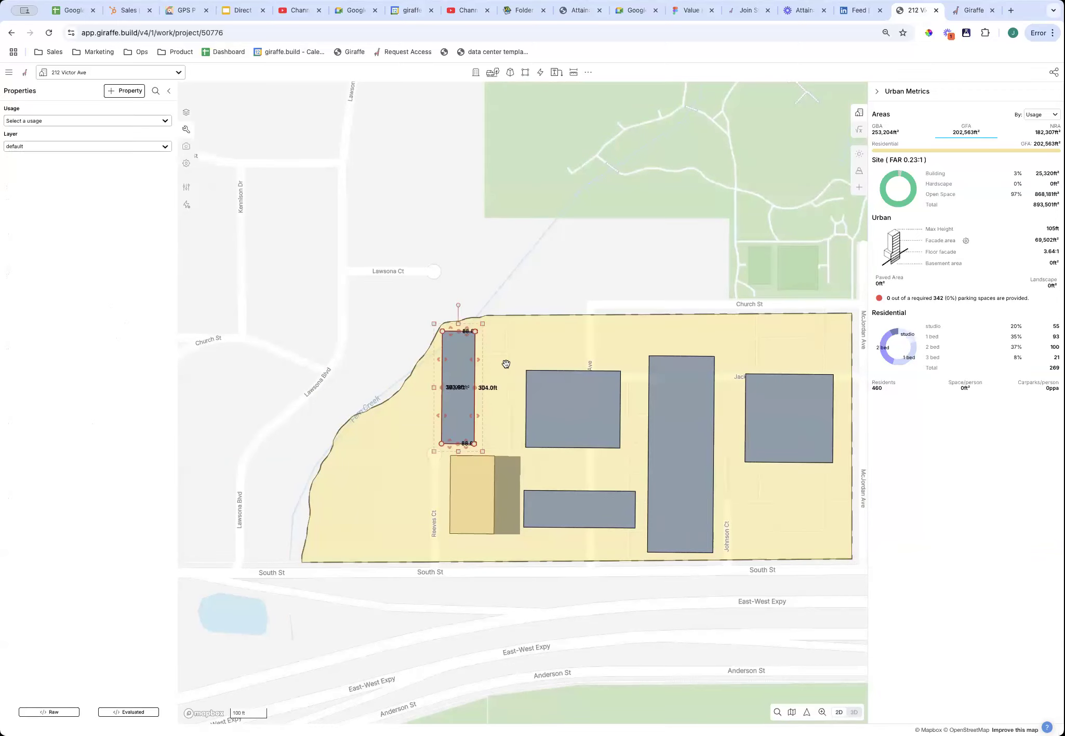
{"action": "left_click", "coordinate": [473, 505]}
{"action": "left_click", "coordinate": [520, 620]}
{"action": "right_click_drag", "start_coordinate": [520, 620], "coordinate": [550, 583]}
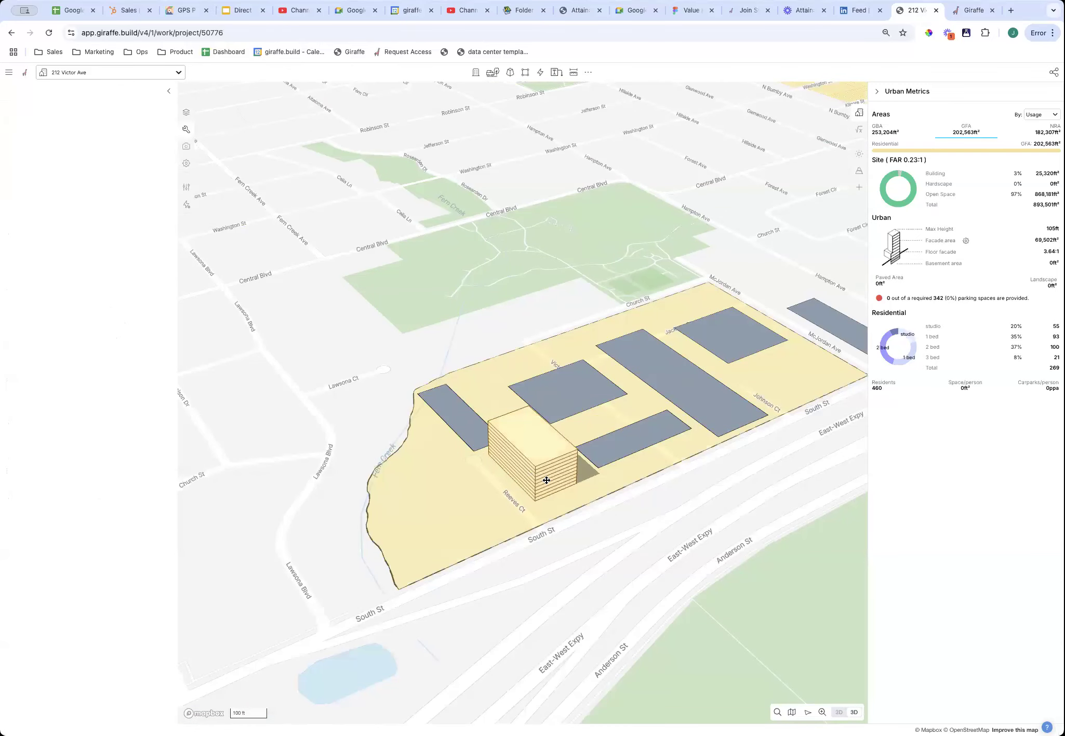
Assign Commercial usage to the grey block at the northwest edge.
{"action": "left_click", "coordinate": [509, 466]}
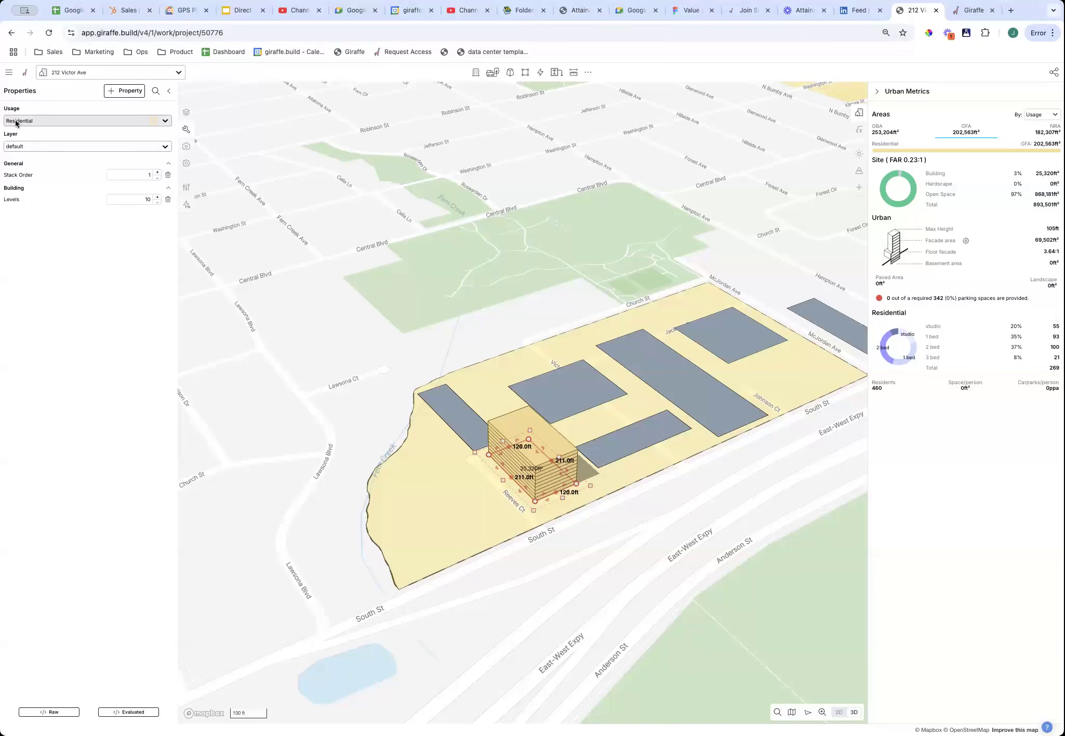
{"action": "left_click", "coordinate": [462, 413]}
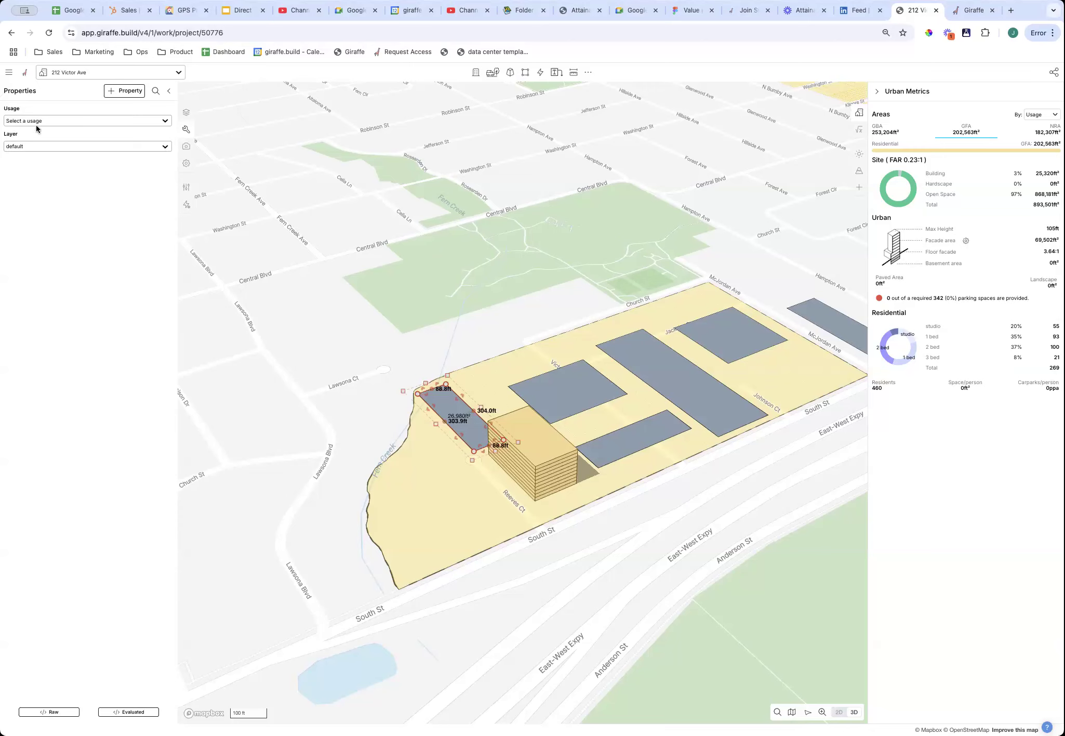
{"action": "left_click", "coordinate": [59, 125]}
{"action": "scroll", "coordinate": [99, 222], "scroll_direction": "down", "scroll_amount": 3}
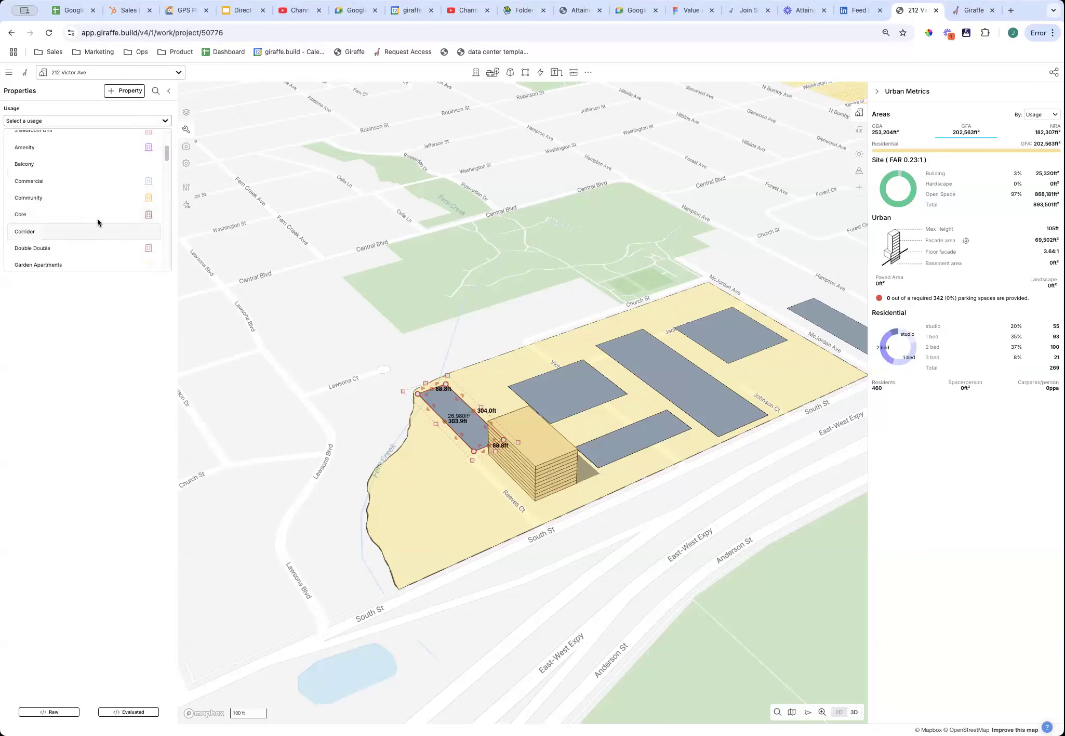
{"action": "left_click", "coordinate": [87, 182]}
Set the next two grey blocks to Large Format Retail and Retail usage.
{"action": "left_click", "coordinate": [608, 390]}
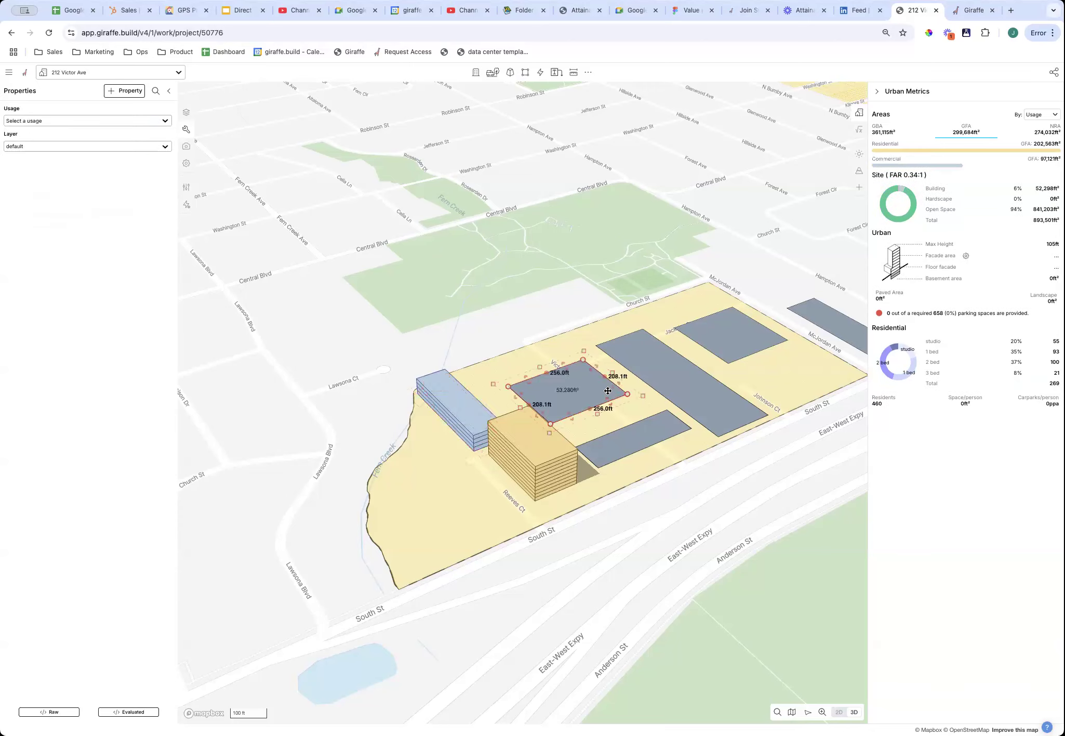
{"action": "left_click", "coordinate": [87, 120]}
{"action": "scroll", "coordinate": [105, 225], "scroll_direction": "down", "scroll_amount": 3}
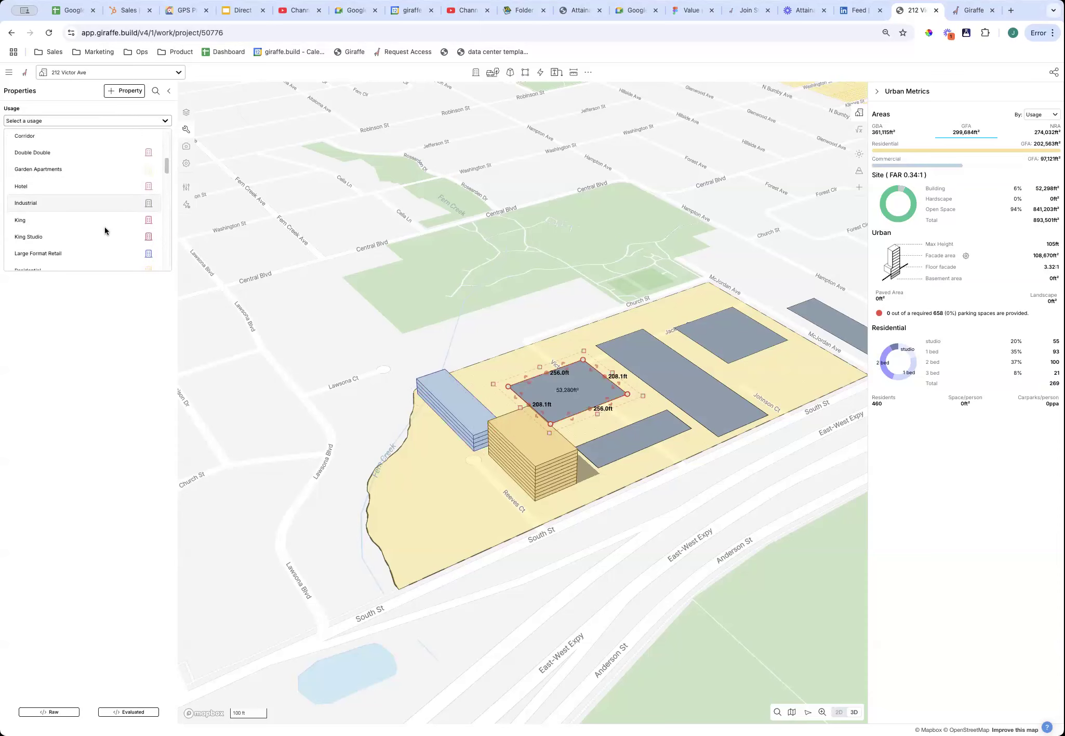
{"action": "left_click", "coordinate": [101, 253]}
{"action": "key", "text": "Escape"}
{"action": "left_click", "coordinate": [645, 437]}
{"action": "left_click", "coordinate": [64, 120]}
{"action": "type", "text": "ret"}
{"action": "left_click", "coordinate": [65, 175]}
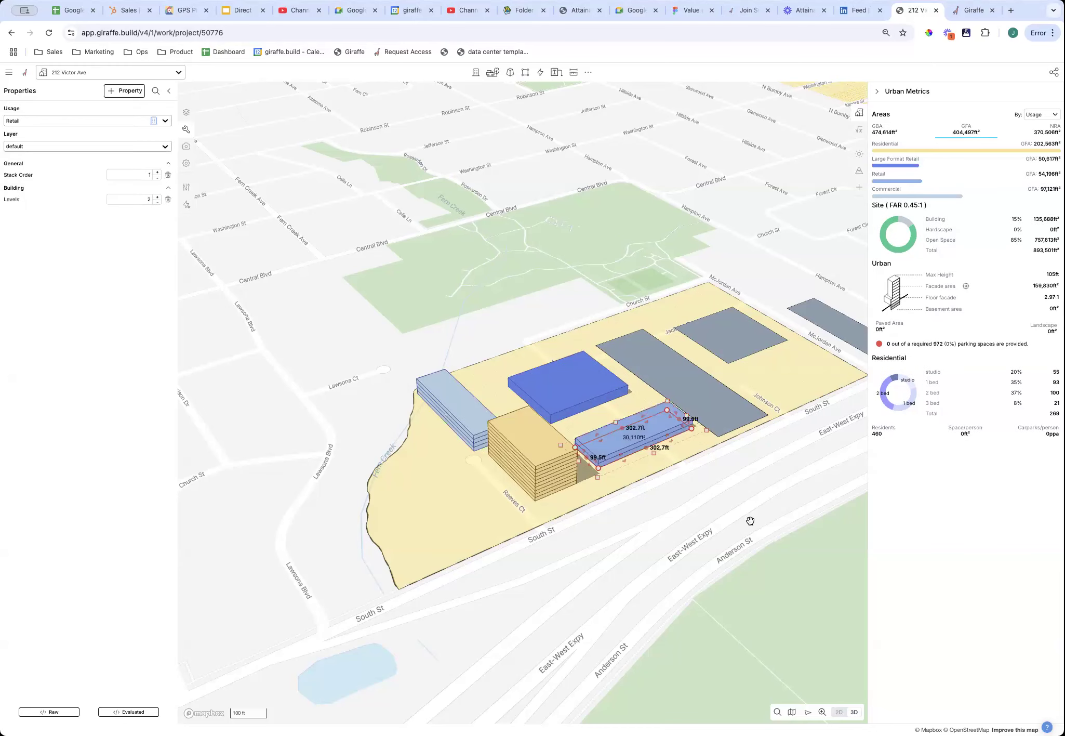
Give the large grey block Landscape usage and the grey square Carpark usage.
{"action": "left_click", "coordinate": [750, 520]}
{"action": "left_click_drag", "start_coordinate": [750, 521], "coordinate": [692, 520]}
{"action": "right_click_drag", "start_coordinate": [682, 521], "coordinate": [662, 521]}
{"action": "left_click", "coordinate": [597, 382]}
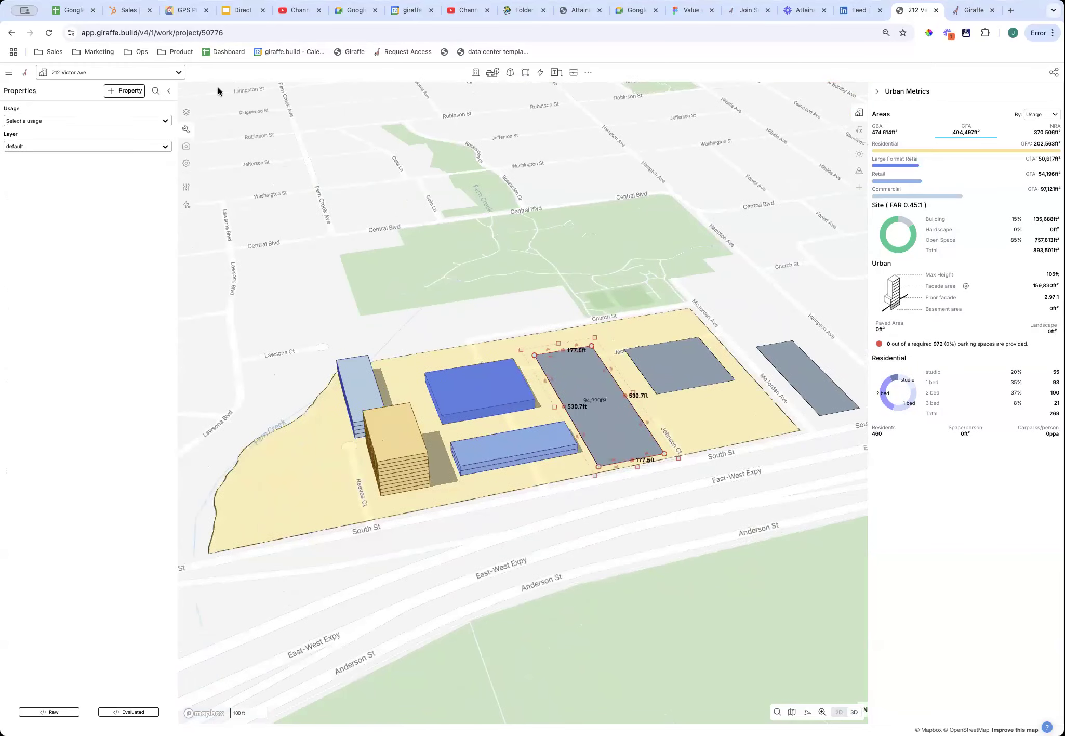
{"action": "left_click", "coordinate": [120, 119]}
{"action": "type", "text": "lan"}
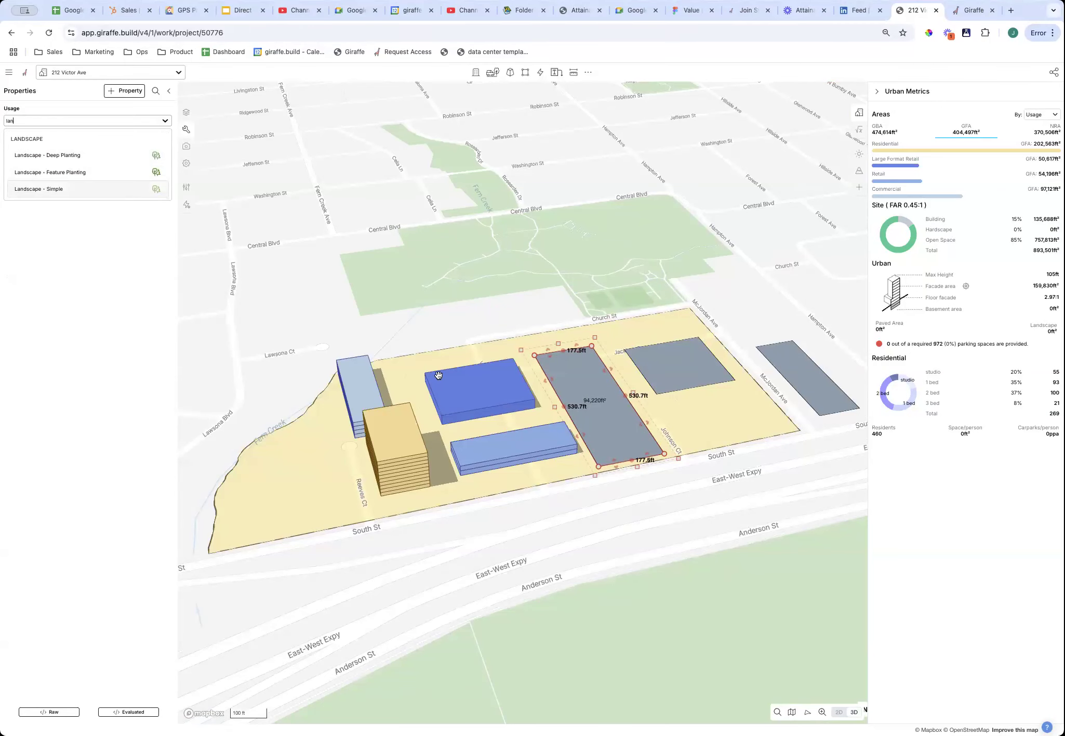
{"action": "right_click_drag", "start_coordinate": [744, 512], "coordinate": [721, 468]}
{"action": "left_click", "coordinate": [717, 457]}
{"action": "left_click", "coordinate": [62, 120]}
{"action": "type", "text": "car"}
{"action": "left_click", "coordinate": [47, 156]}
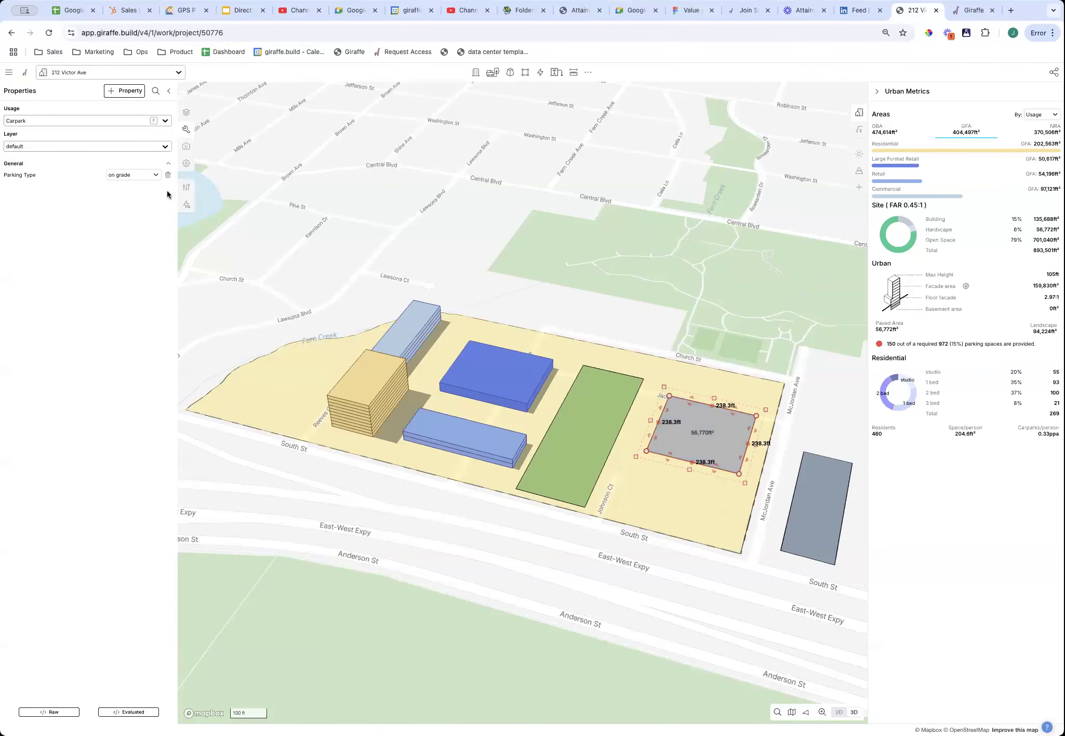
Move the residential building onto the blue podium block.
{"action": "left_click", "coordinate": [419, 649]}
{"action": "right_click_drag", "start_coordinate": [451, 635], "coordinate": [588, 624]}
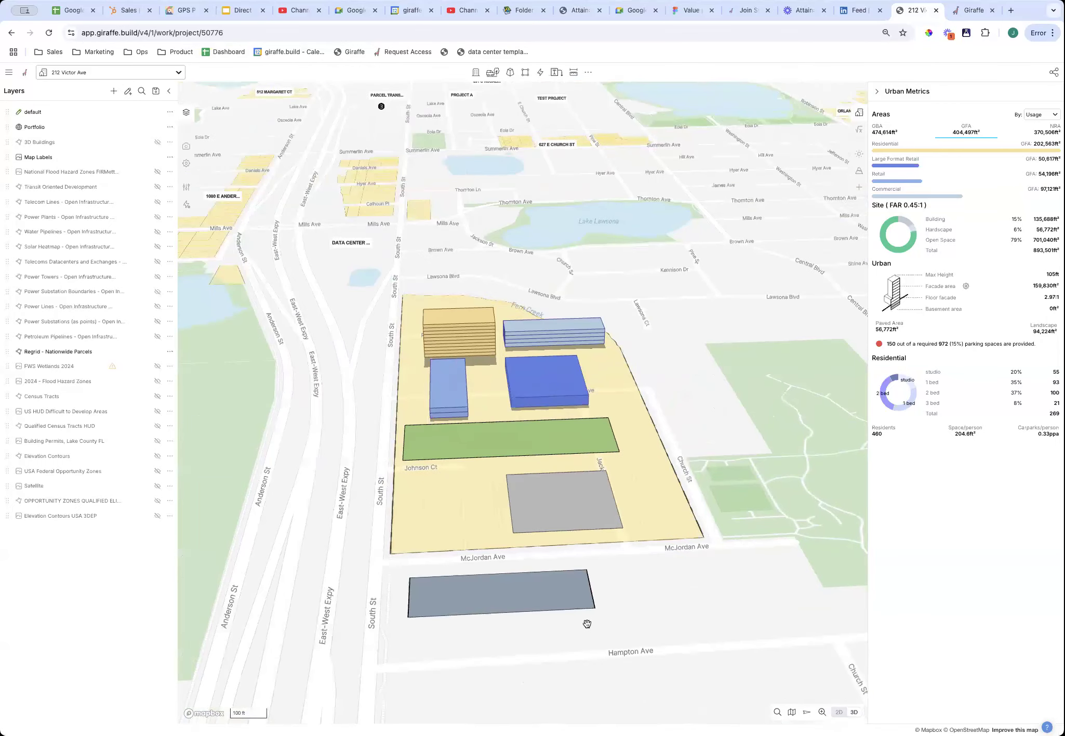
{"action": "right_click_drag", "start_coordinate": [315, 412], "coordinate": [513, 578]}
{"action": "left_click", "coordinate": [382, 458]}
{"action": "left_click_drag", "start_coordinate": [382, 461], "coordinate": [480, 371]}
{"action": "right_click_drag", "start_coordinate": [544, 578], "coordinate": [432, 543]}
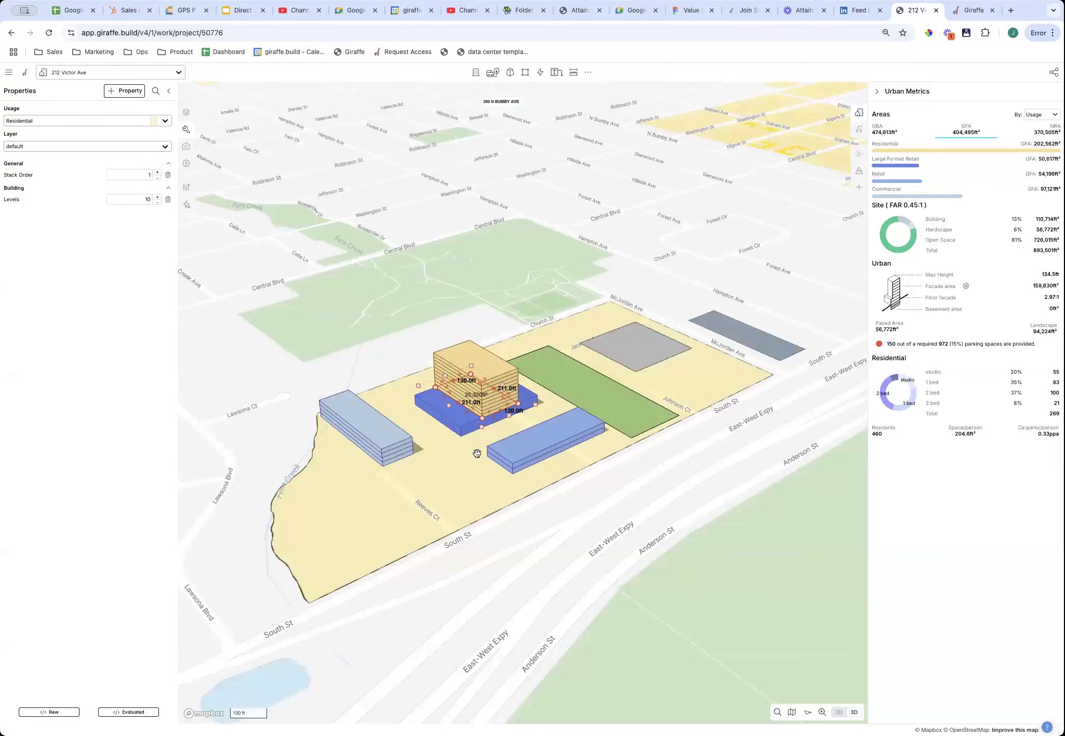
{"action": "scroll", "coordinate": [465, 387], "scroll_direction": "up", "scroll_amount": 5}
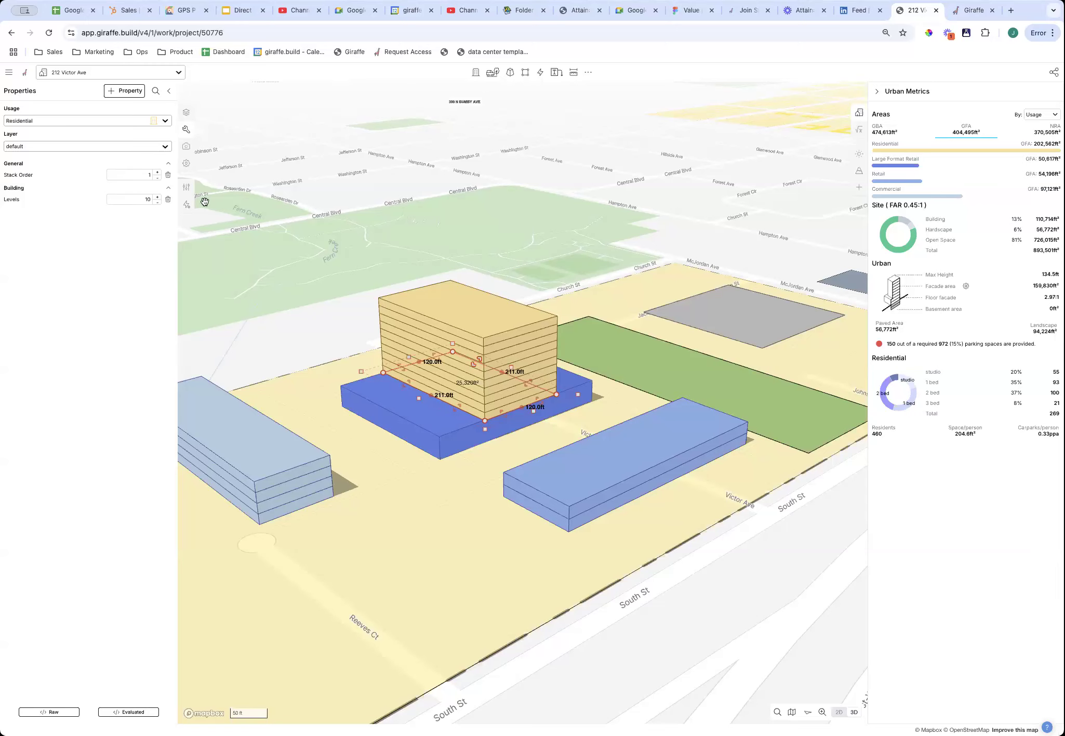
{"action": "left_click", "coordinate": [157, 177]}
{"action": "right_click_drag", "start_coordinate": [744, 590], "coordinate": [693, 587]}
{"action": "right_click_drag", "start_coordinate": [464, 648], "coordinate": [509, 608]}
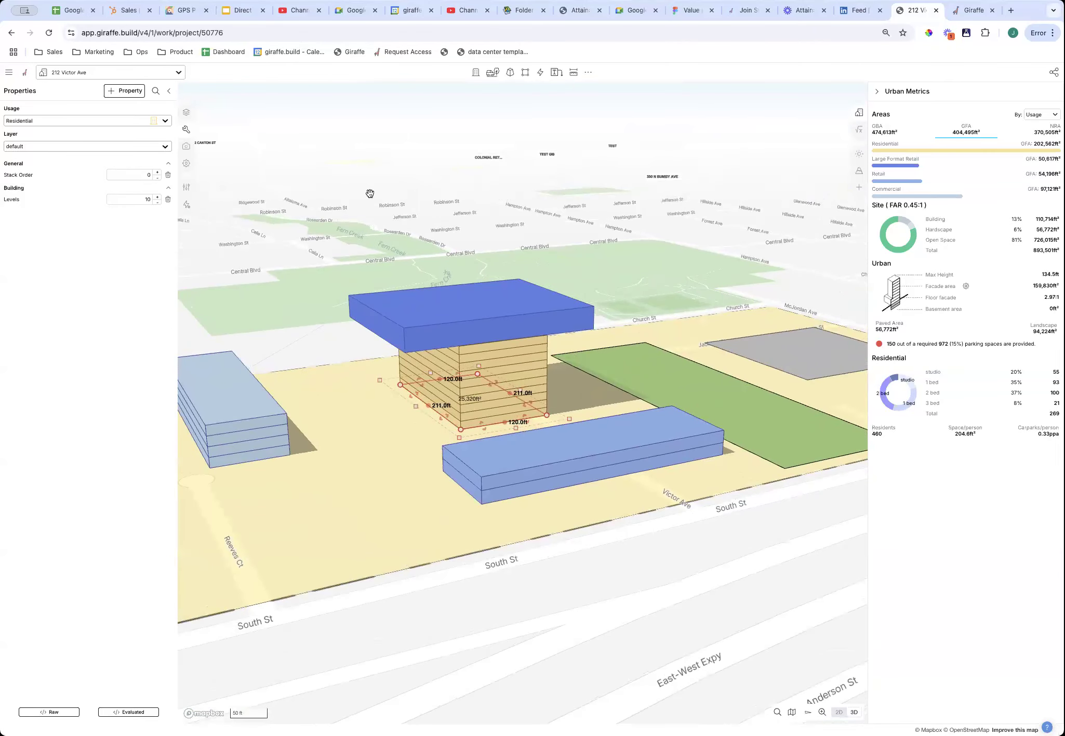
{"action": "left_click", "coordinate": [157, 173]}
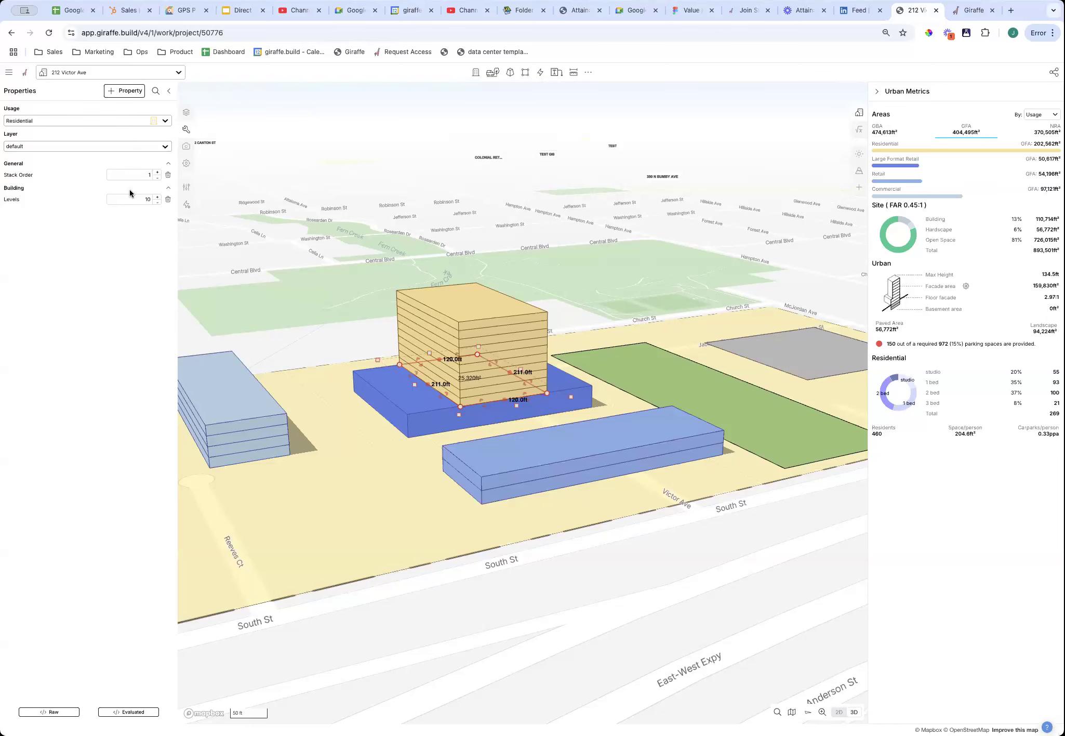
{"action": "left_click", "coordinate": [480, 424]}
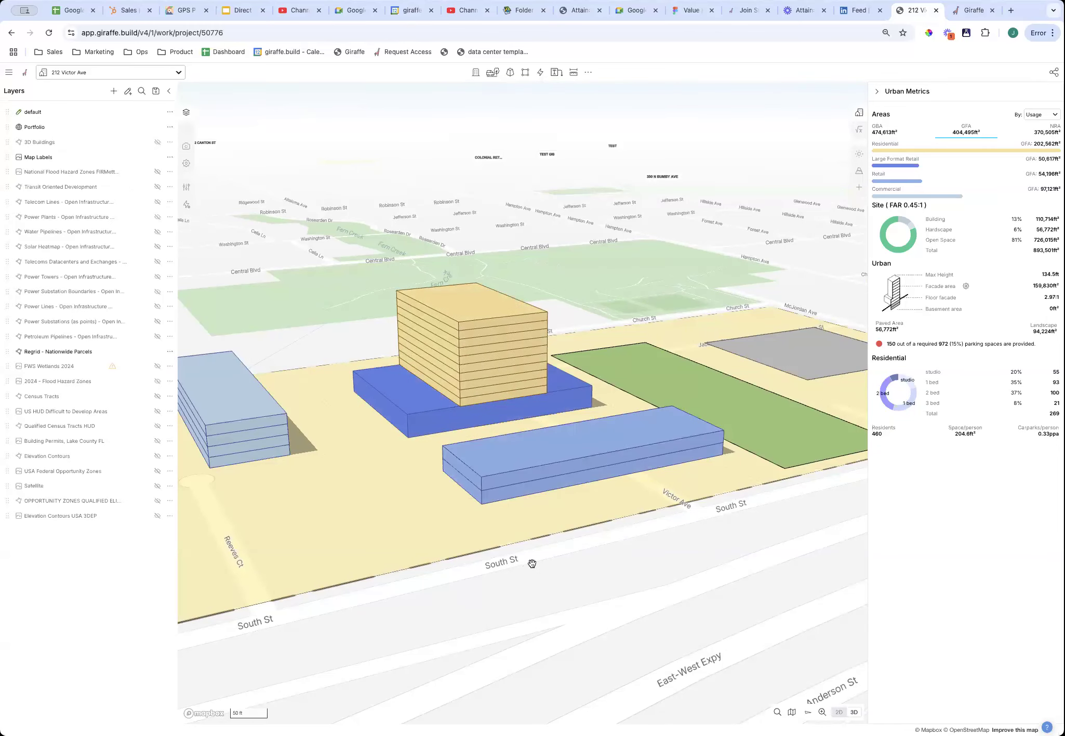
{"action": "right_click_drag", "start_coordinate": [532, 563], "coordinate": [545, 564]}
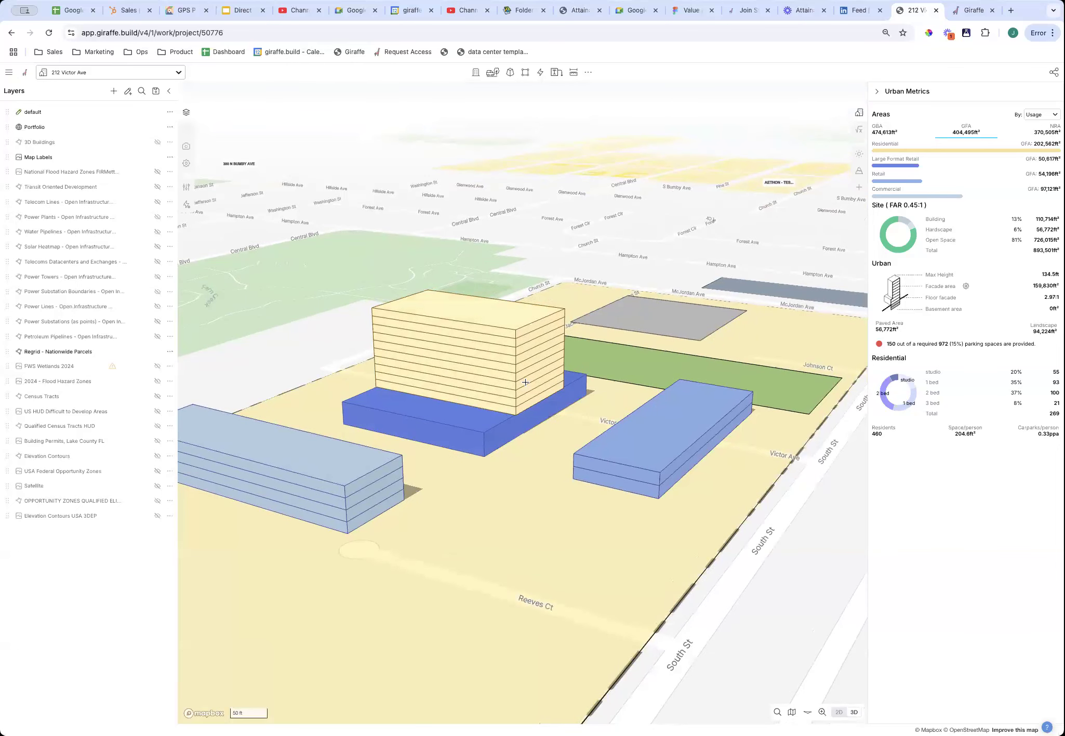
Move the light-blue Retail block next to the podium.
{"action": "left_click", "coordinate": [525, 382]}
{"action": "left_click", "coordinate": [640, 465]}
{"action": "left_click_drag", "start_coordinate": [640, 466], "coordinate": [560, 450]}
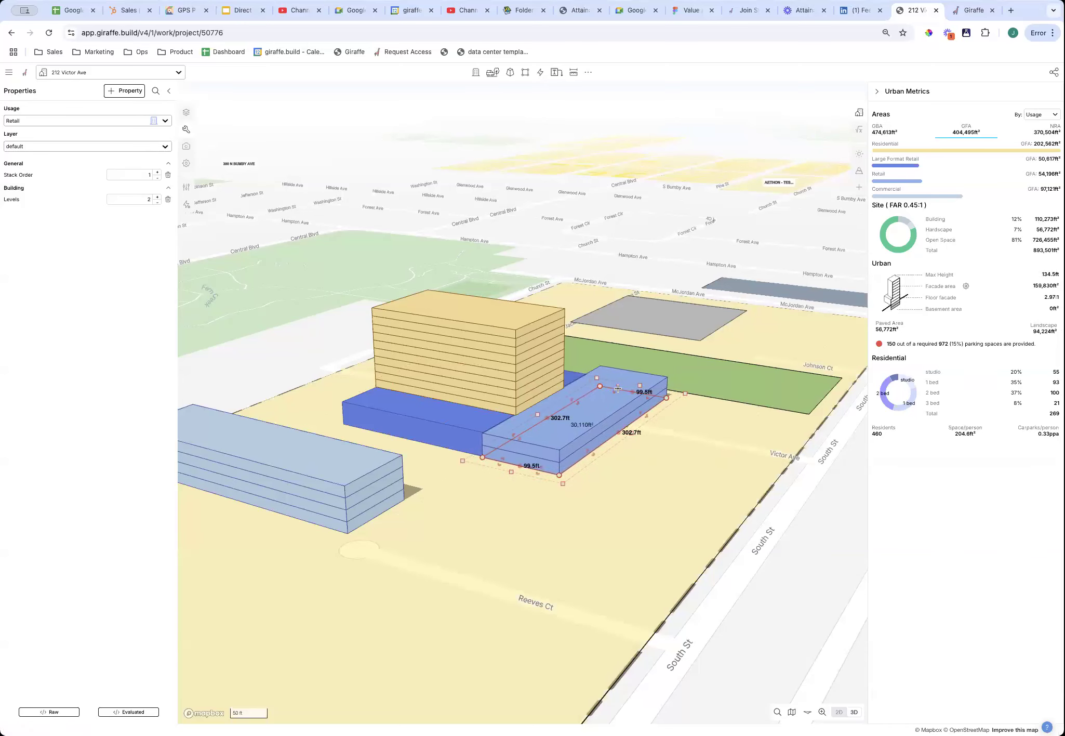
Lengthen the residential tower to about 306 ft.
{"action": "left_click", "coordinate": [532, 390]}
{"action": "left_click_drag", "start_coordinate": [547, 416], "coordinate": [649, 479]}
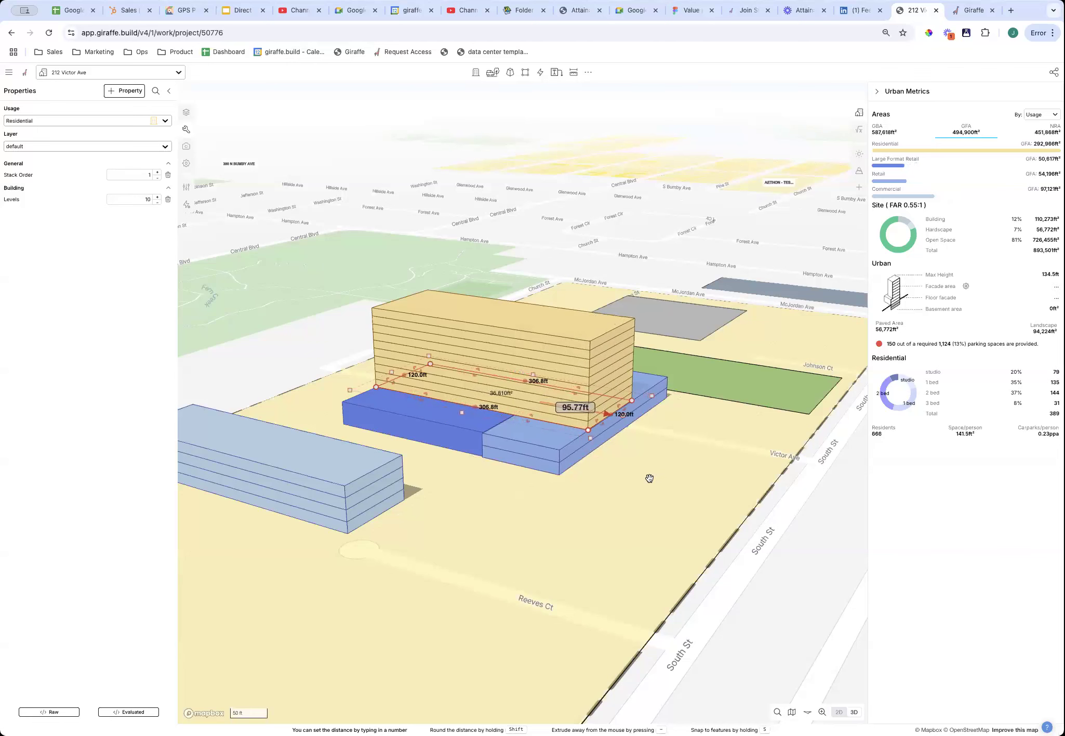
{"action": "left_click", "coordinate": [677, 476]}
{"action": "right_click_drag", "start_coordinate": [678, 476], "coordinate": [473, 526]}
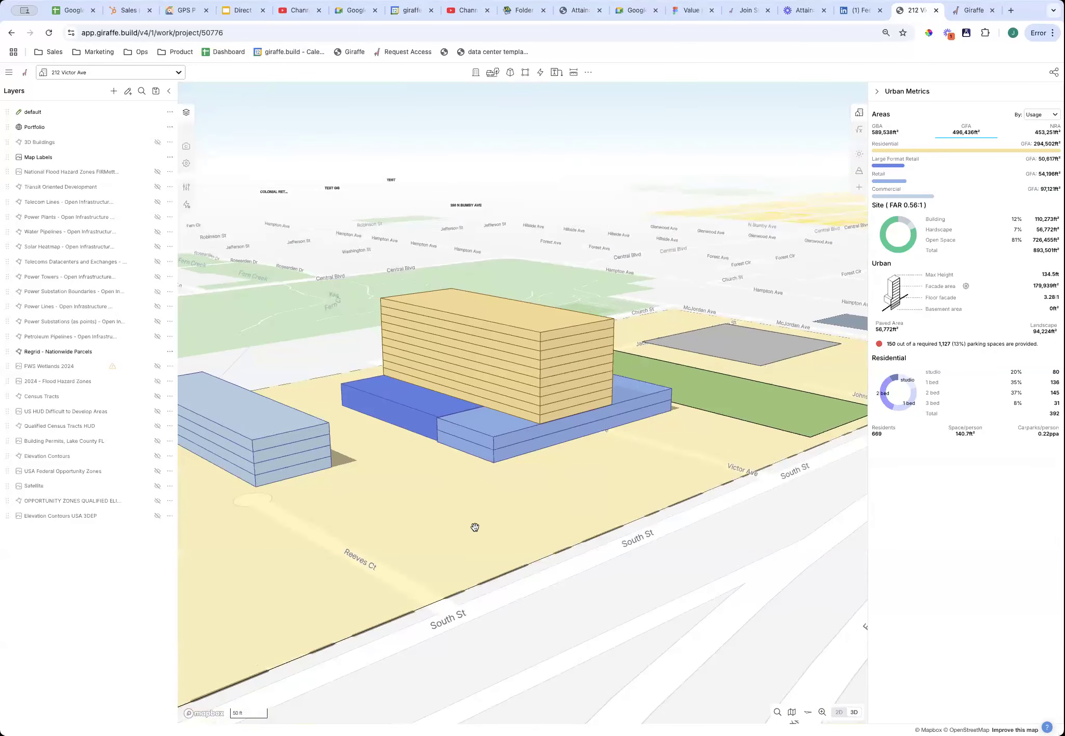
Reshape the Retail block, pulling its front face to 206 ft and trimming its side to about 250 ft.
{"action": "left_click", "coordinate": [509, 448]}
{"action": "left_click_drag", "start_coordinate": [487, 430], "coordinate": [532, 418]}
{"action": "left_click_drag", "start_coordinate": [544, 421], "coordinate": [498, 404]}
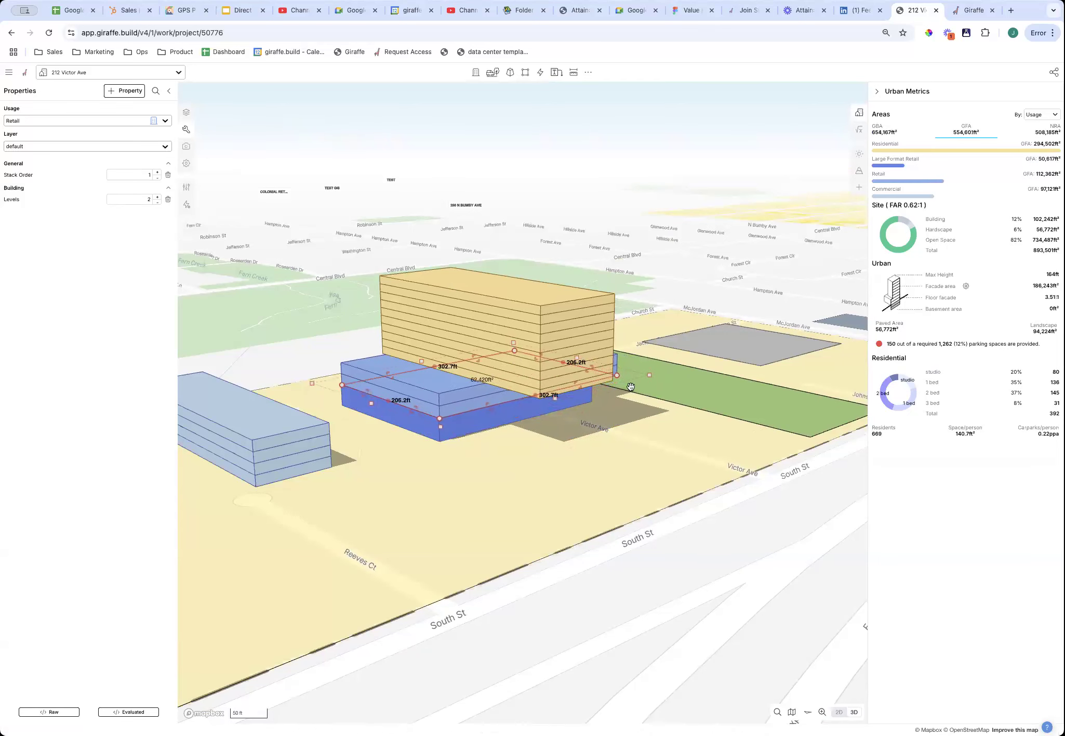
{"action": "right_click_drag", "start_coordinate": [652, 466], "coordinate": [608, 460]}
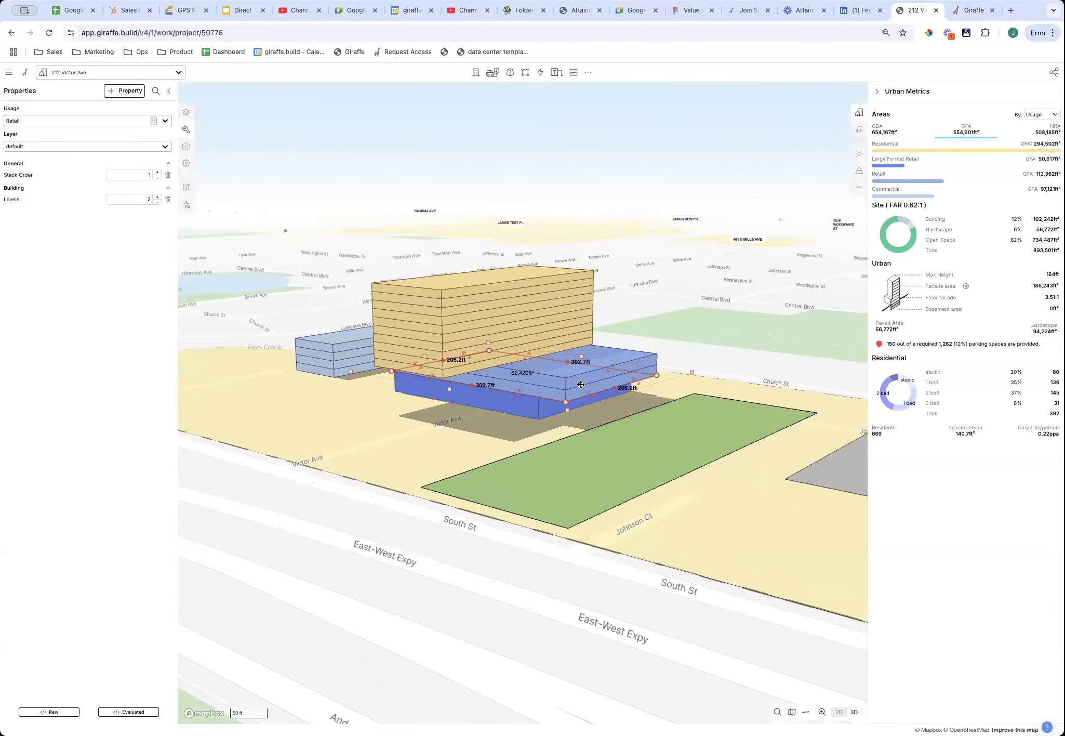
{"action": "left_click_drag", "start_coordinate": [590, 394], "coordinate": [579, 386]}
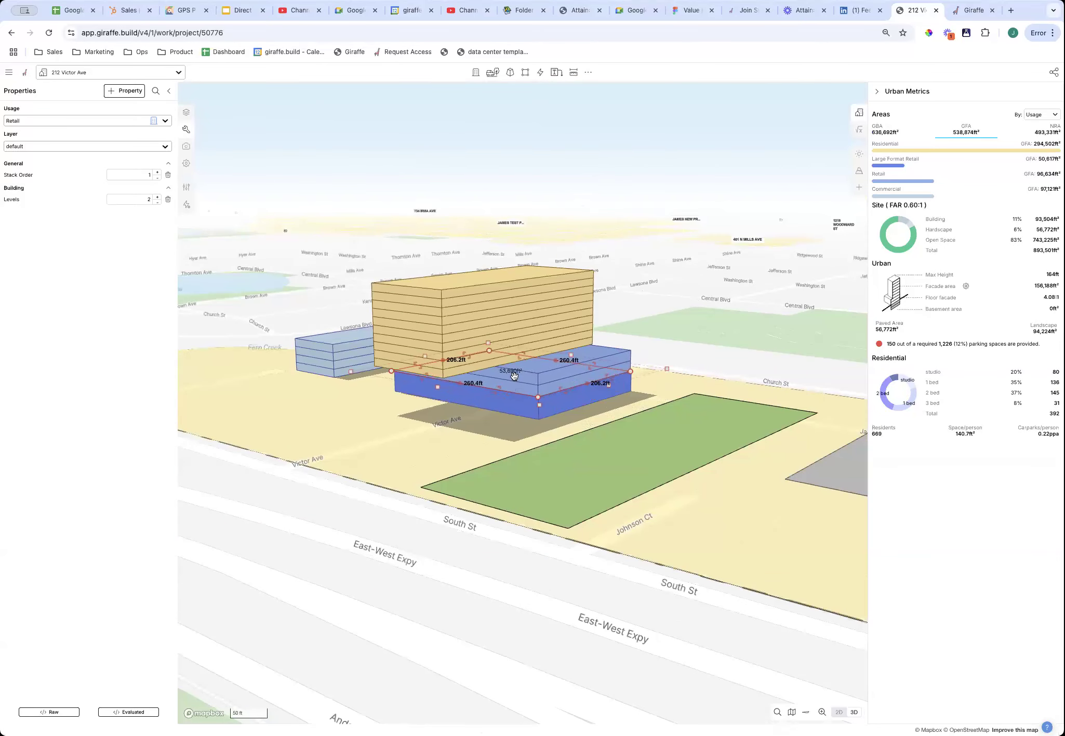
Adjust the Retail block's stack order so it sits at 0 beneath the tower.
{"action": "left_click", "coordinate": [158, 173]}
{"action": "left_click", "coordinate": [158, 177]}
{"action": "left_click", "coordinate": [158, 178]}
{"action": "left_click", "coordinate": [157, 179]}
{"action": "right_click_drag", "start_coordinate": [297, 453], "coordinate": [320, 459]}
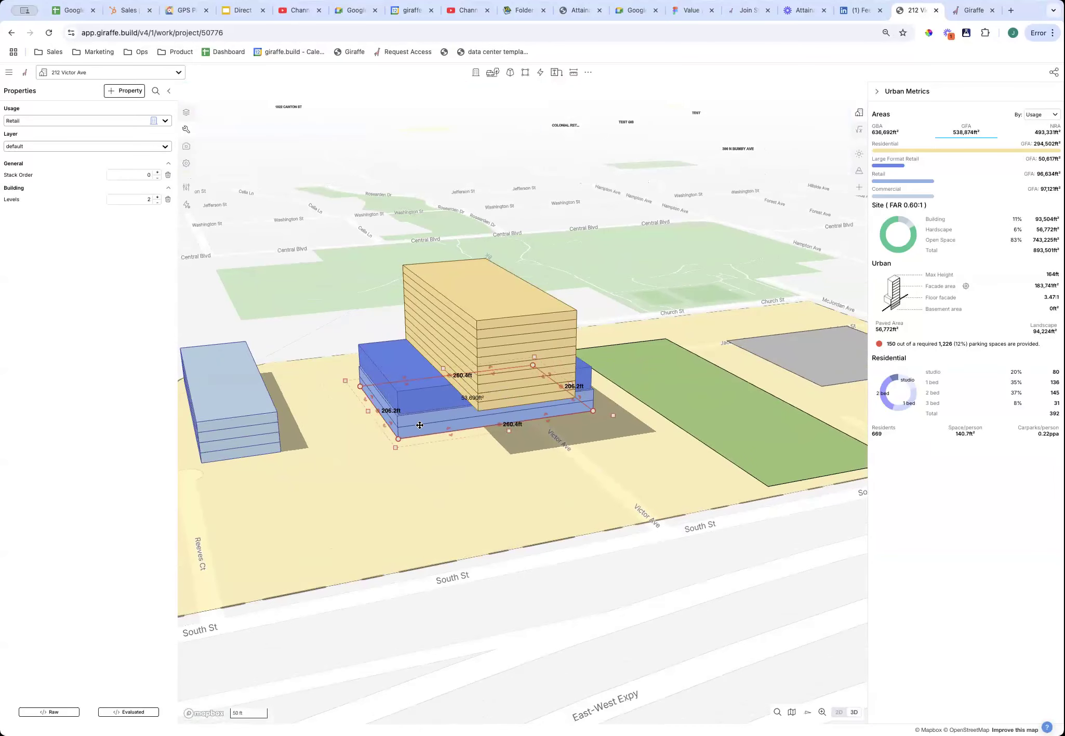
{"action": "left_click", "coordinate": [157, 173]}
{"action": "left_click", "coordinate": [369, 446]}
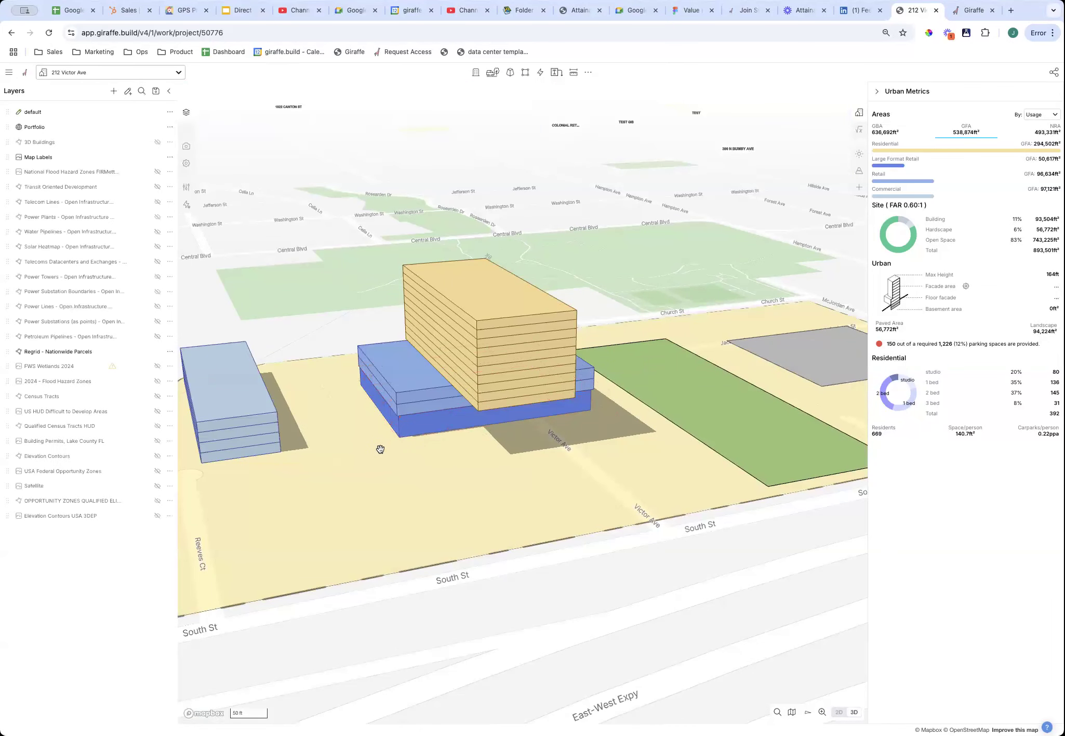
{"action": "right_click_drag", "start_coordinate": [381, 447], "coordinate": [562, 446]}
{"action": "scroll", "coordinate": [552, 434], "scroll_direction": "down", "scroll_amount": 5}
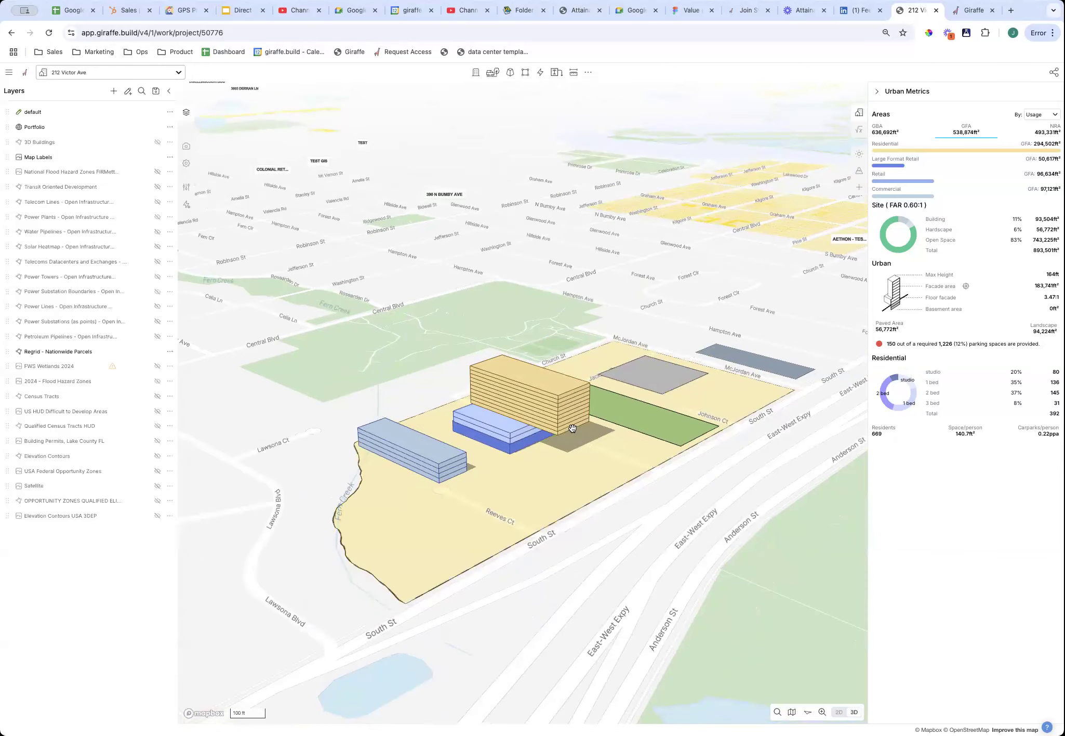
Push the residential tower's front face back to about 213.5 ft.
{"action": "left_click", "coordinate": [572, 427]}
{"action": "scroll", "coordinate": [571, 424], "scroll_direction": "up", "scroll_amount": 5}
{"action": "left_click_drag", "start_coordinate": [572, 425], "coordinate": [507, 418]}
{"action": "scroll", "coordinate": [689, 476], "scroll_direction": "down", "scroll_amount": 3}
{"action": "left_click", "coordinate": [697, 539]}
{"action": "right_click_drag", "start_coordinate": [697, 539], "coordinate": [413, 436]}
{"action": "right_click_drag", "start_coordinate": [347, 437], "coordinate": [581, 383]}
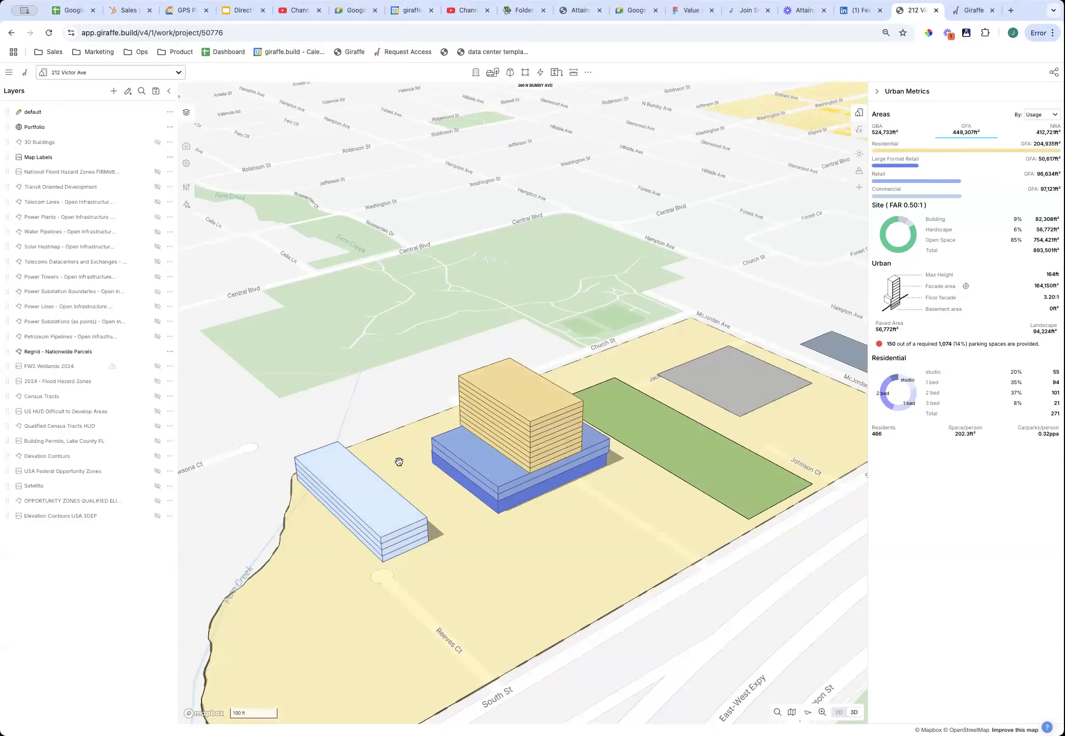
{"action": "right_click_drag", "start_coordinate": [564, 568], "coordinate": [637, 521]}
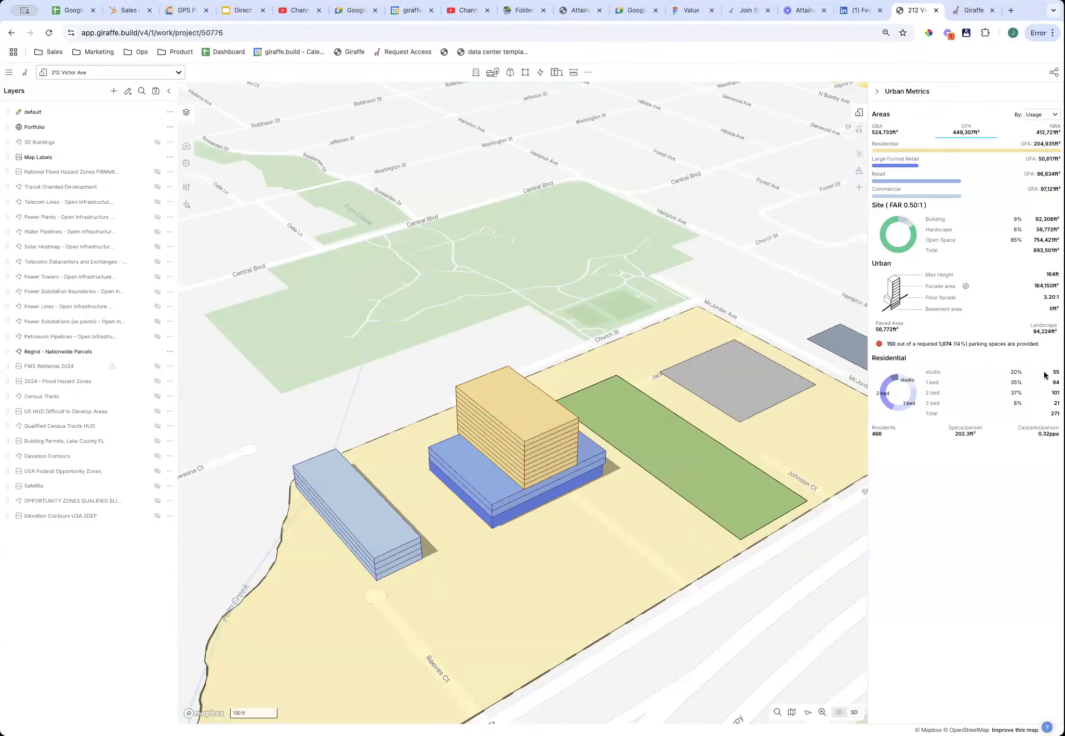
Switch the Areas metrics to GBA and turn the view north-up.
{"action": "left_click", "coordinate": [885, 129]}
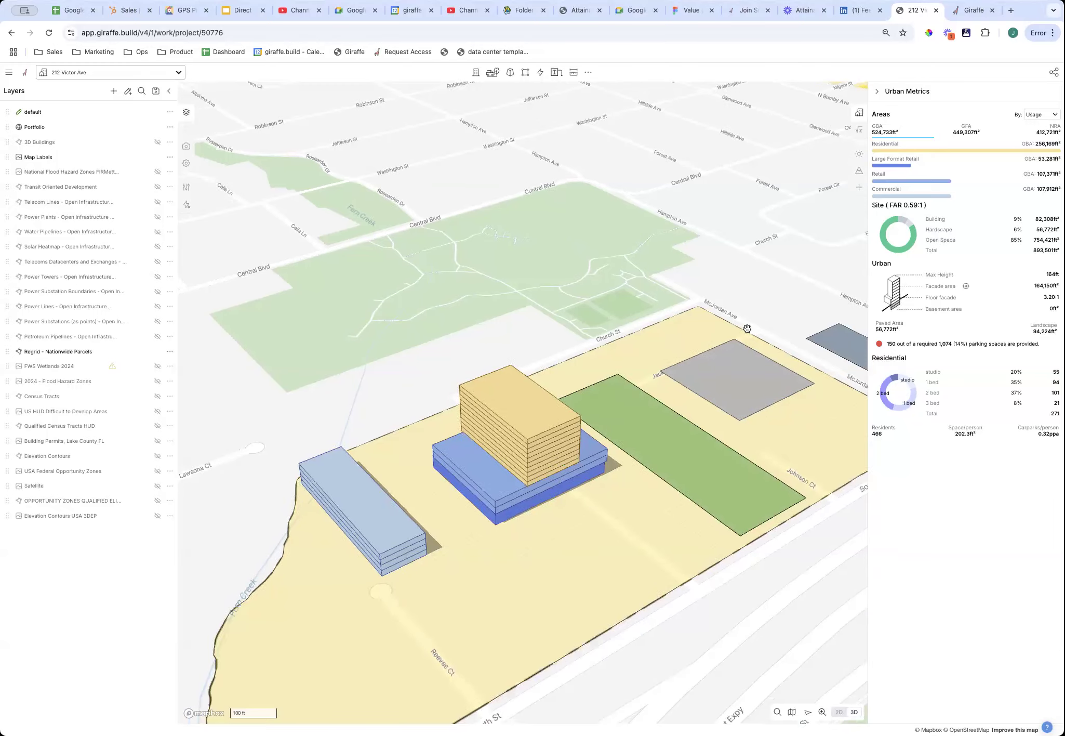
{"action": "scroll", "coordinate": [758, 325], "scroll_direction": "down", "scroll_amount": 2}
{"action": "right_click_drag", "start_coordinate": [757, 324], "coordinate": [666, 381]}
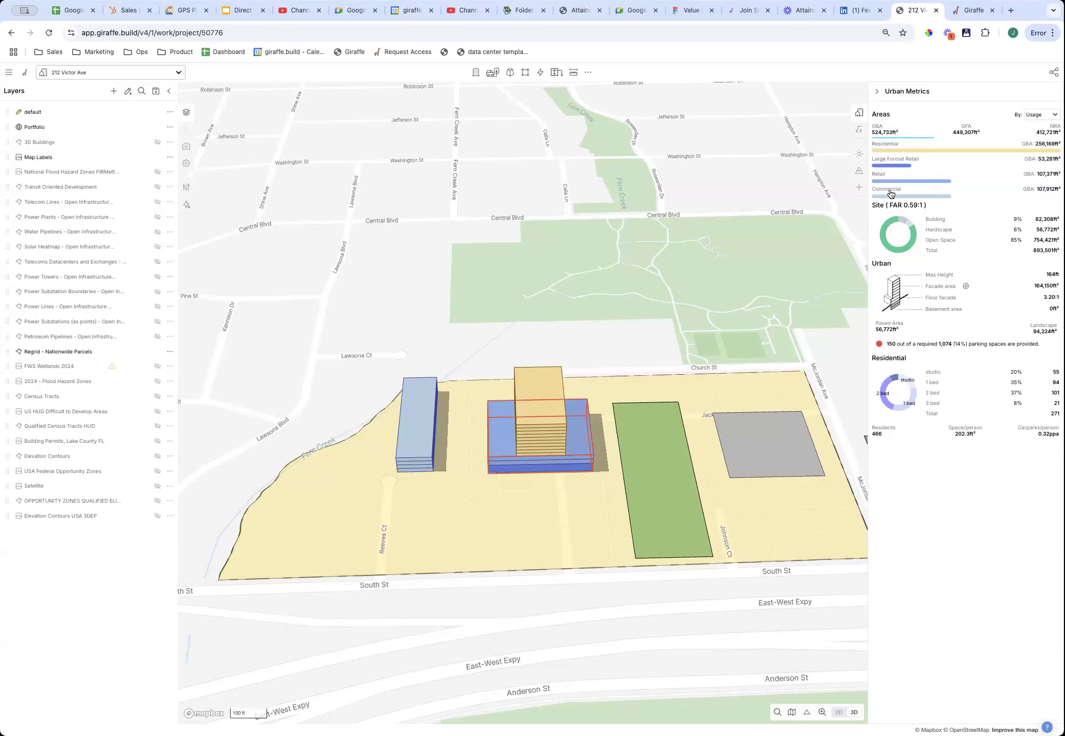
{"action": "left_click", "coordinate": [531, 401]}
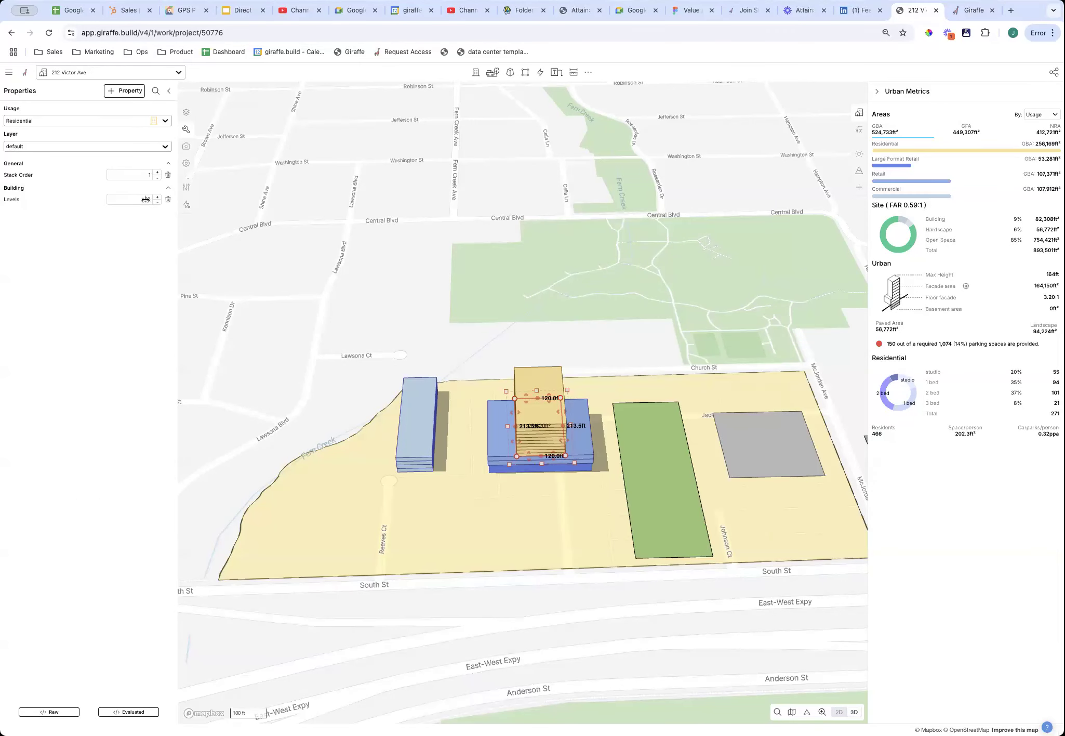
{"action": "type", "text": "100"}
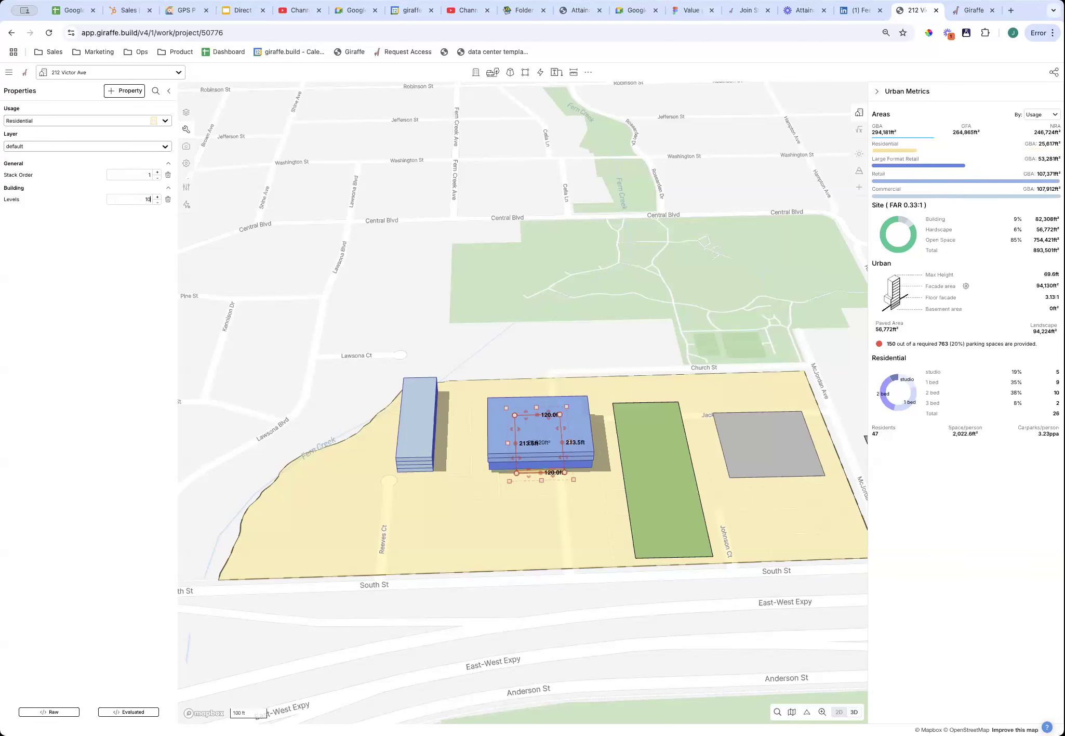
{"action": "left_click", "coordinate": [418, 529]}
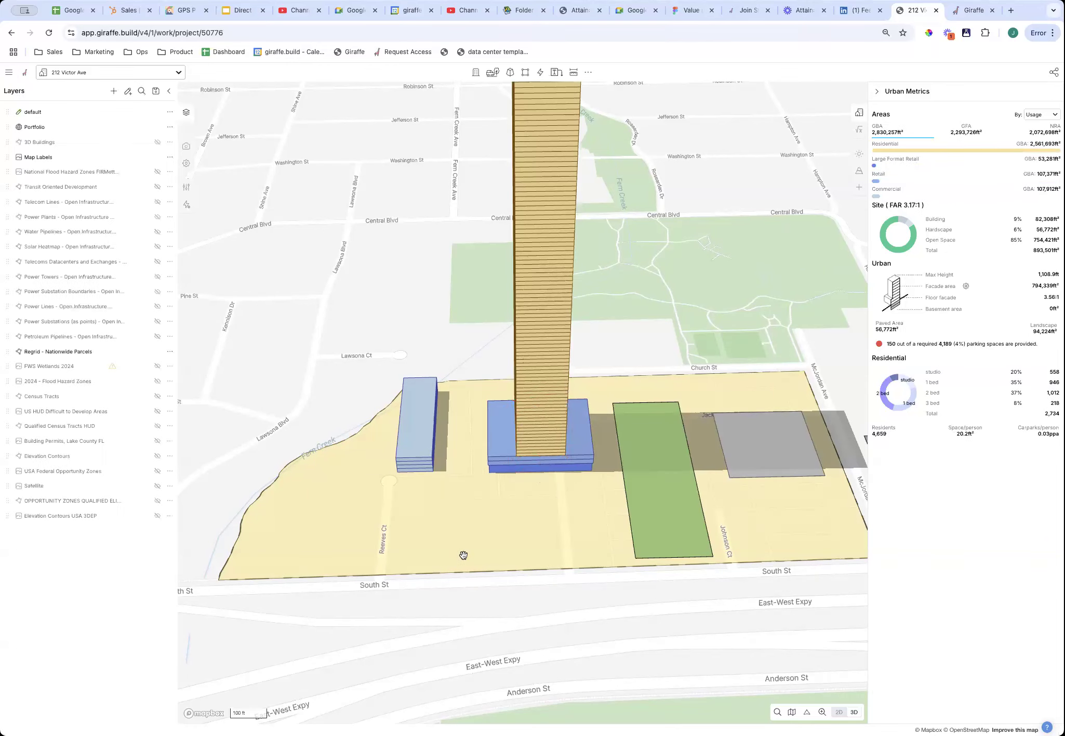
{"action": "right_click_drag", "start_coordinate": [464, 555], "coordinate": [493, 549]}
{"action": "left_click", "coordinate": [573, 431]}
{"action": "scroll", "coordinate": [564, 464], "scroll_direction": "up", "scroll_amount": 5}
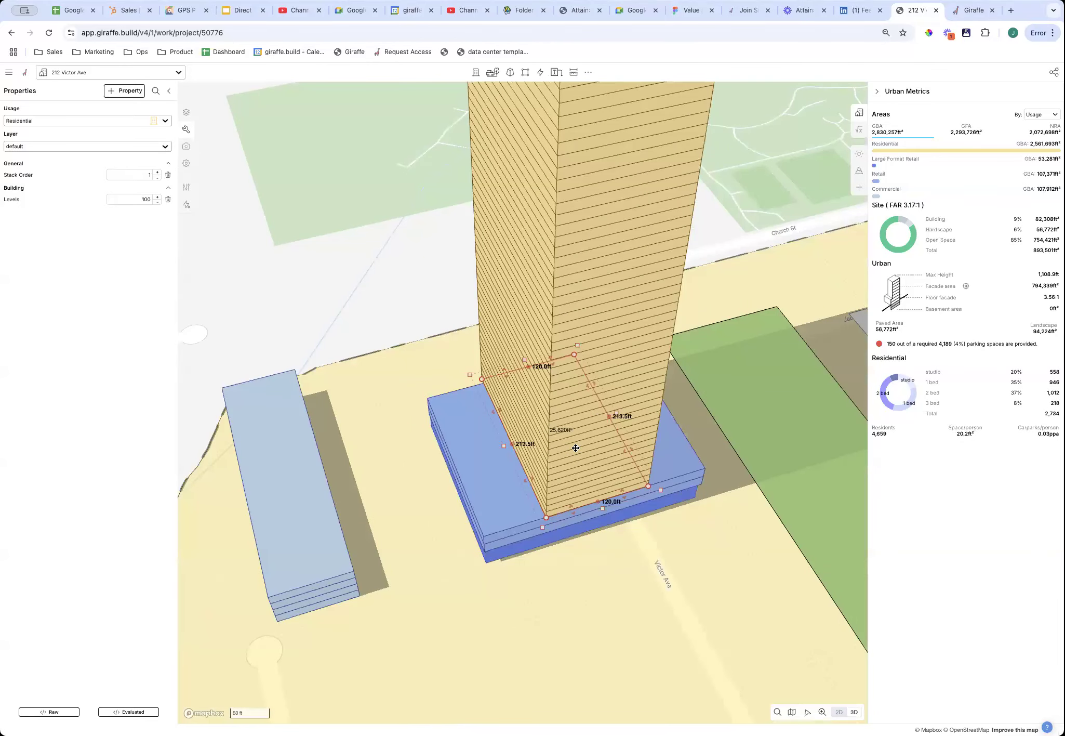
{"action": "scroll", "coordinate": [575, 448], "scroll_direction": "down", "scroll_amount": 5}
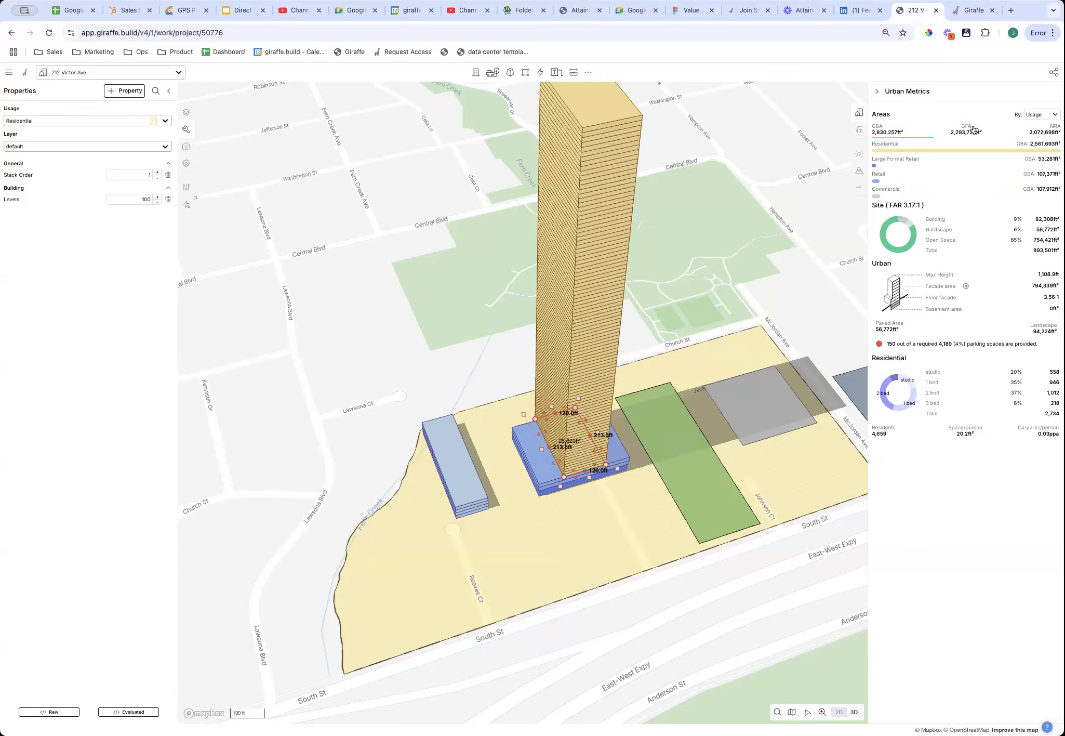
{"action": "left_click", "coordinate": [1054, 127]}
{"action": "left_click", "coordinate": [967, 130]}
{"action": "left_click", "coordinate": [982, 134]}
{"action": "scroll", "coordinate": [626, 527], "scroll_direction": "down", "scroll_amount": 2}
{"action": "scroll", "coordinate": [634, 516], "scroll_direction": "down", "scroll_amount": 1}
{"action": "right_click_drag", "start_coordinate": [634, 523], "coordinate": [600, 430]}
{"action": "scroll", "coordinate": [600, 430], "scroll_direction": "up", "scroll_amount": 2}
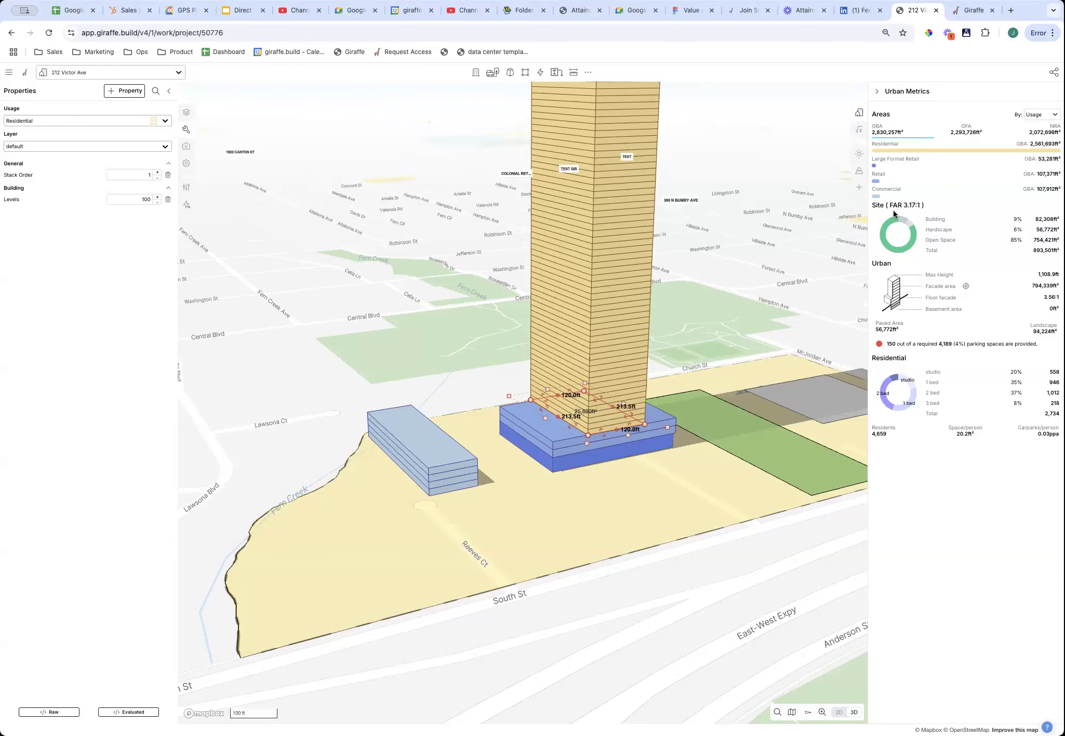
{"action": "left_click_drag", "start_coordinate": [888, 205], "coordinate": [922, 202]}
{"action": "left_click", "coordinate": [1053, 132]}
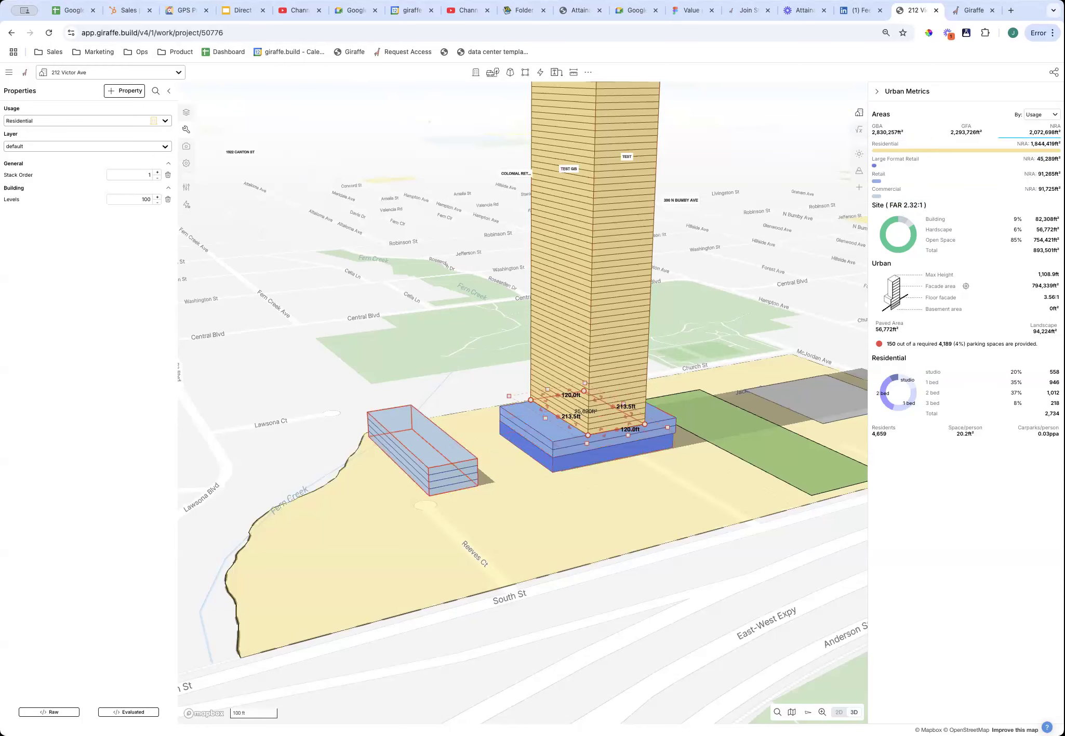
{"action": "left_click", "coordinate": [963, 133]}
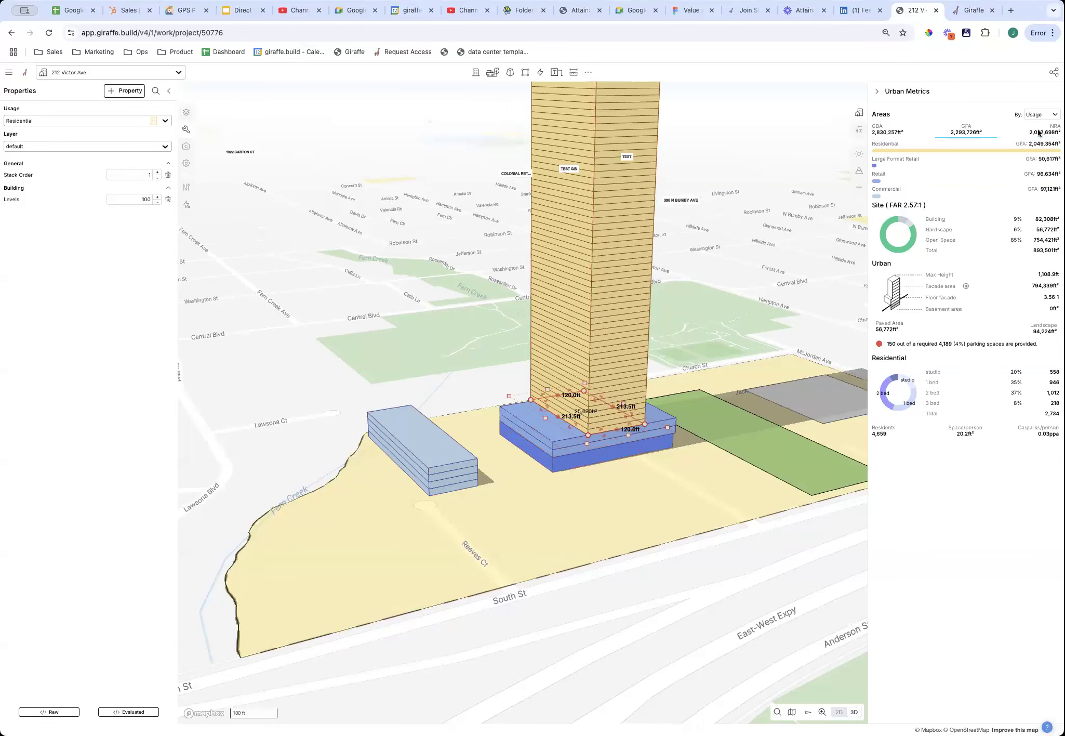
{"action": "left_click", "coordinate": [898, 130]}
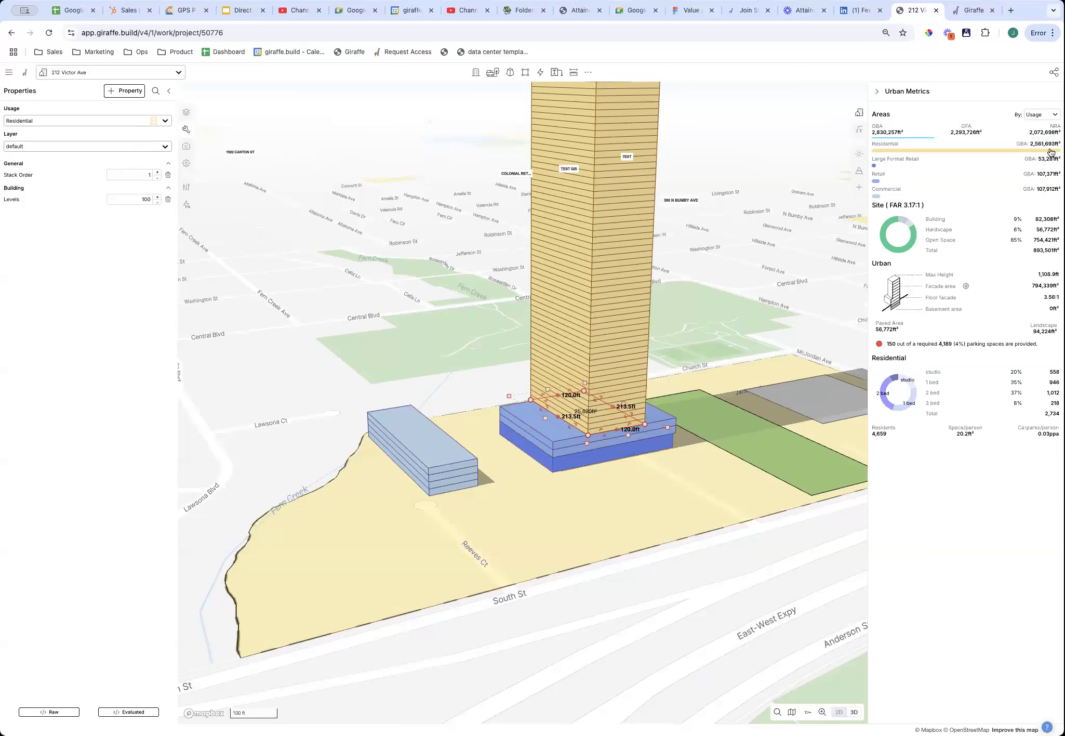
{"action": "left_click_drag", "start_coordinate": [1038, 274], "coordinate": [1057, 282]}
{"action": "scroll", "coordinate": [583, 257], "scroll_direction": "down", "scroll_amount": 3}
{"action": "scroll", "coordinate": [618, 291], "scroll_direction": "down", "scroll_amount": 3}
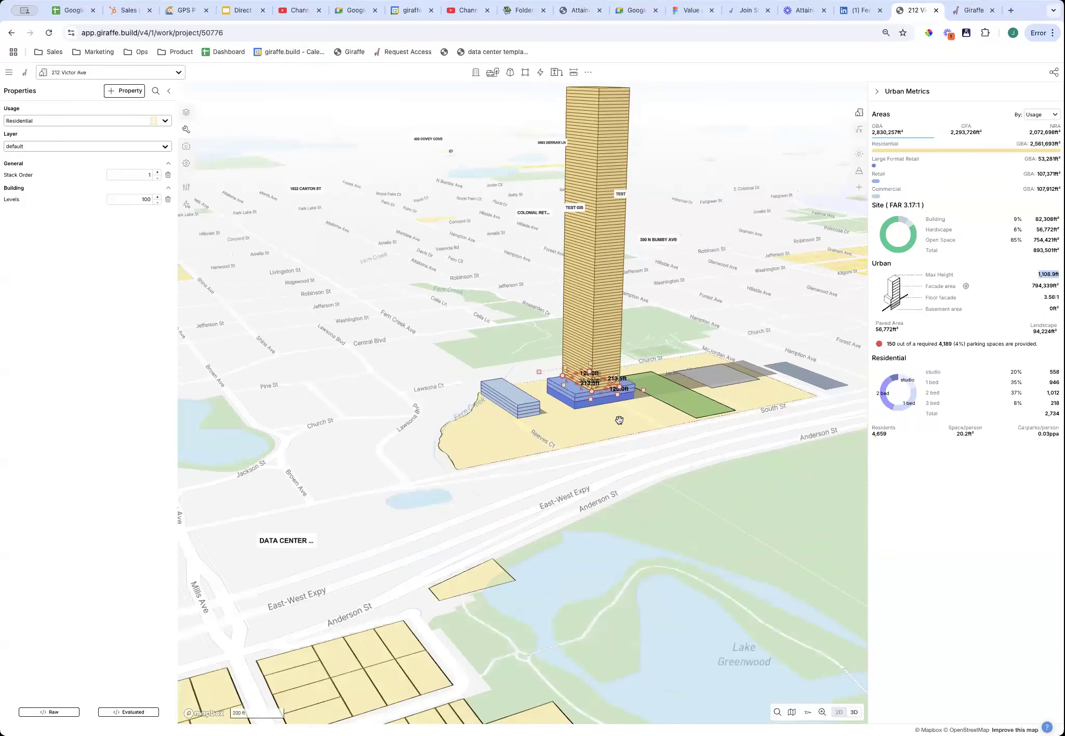
{"action": "double_click", "coordinate": [1043, 286]}
{"action": "left_click_drag", "start_coordinate": [1035, 286], "coordinate": [1055, 316]}
{"action": "left_click", "coordinate": [1034, 316]}
{"action": "mouse_move", "coordinate": [893, 345]}
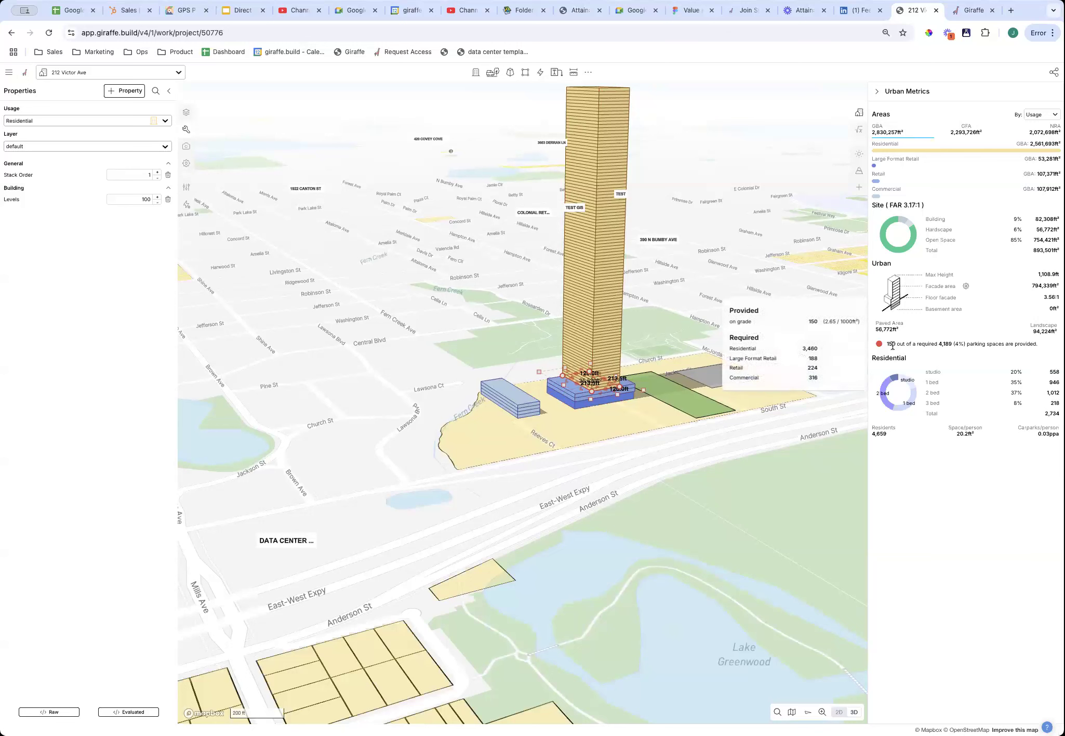
{"action": "left_click_drag", "start_coordinate": [898, 346], "coordinate": [925, 345]}
{"action": "double_click", "coordinate": [946, 344]}
{"action": "left_click", "coordinate": [882, 346]}
{"action": "left_click_drag", "start_coordinate": [1034, 374], "coordinate": [1052, 421]}
{"action": "left_click", "coordinate": [917, 434]}
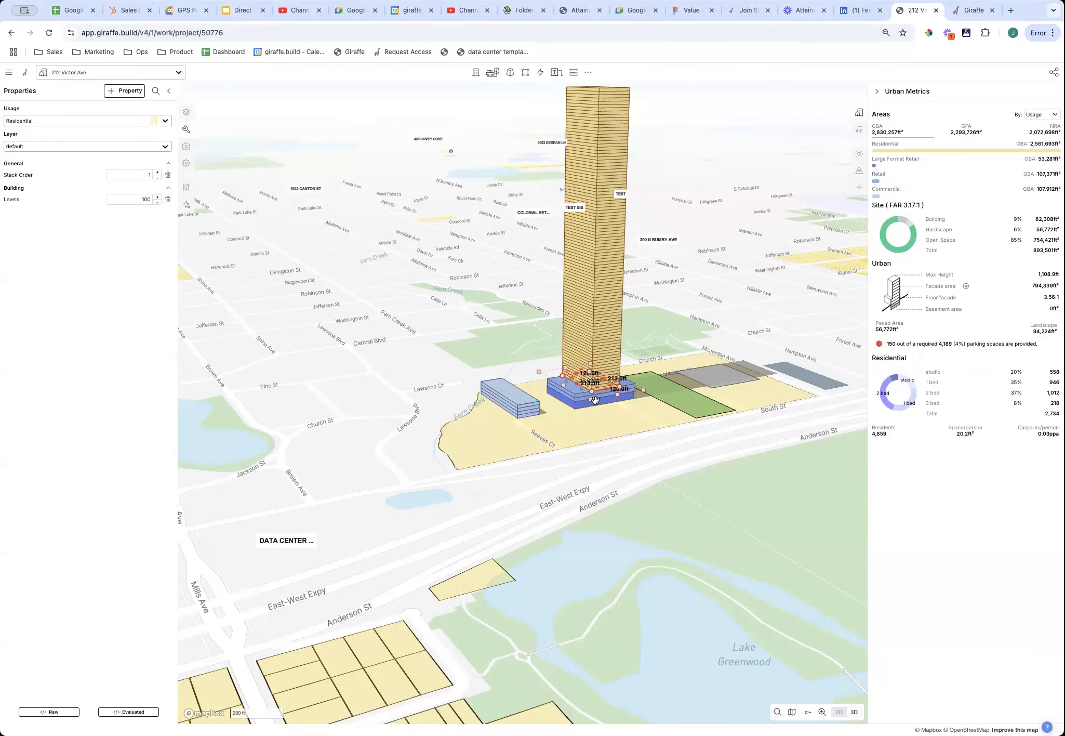
{"action": "right_click_drag", "start_coordinate": [620, 435], "coordinate": [633, 544]}
{"action": "left_click_drag", "start_coordinate": [633, 544], "coordinate": [627, 542]}
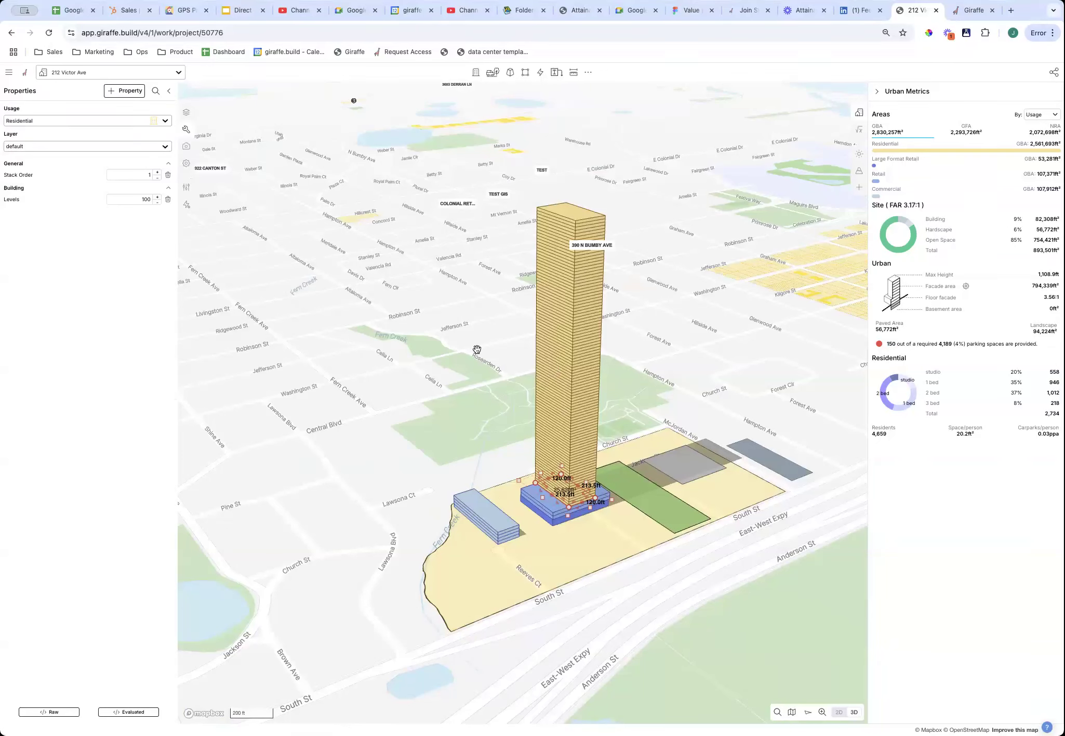
In the Residential Usage Editor, set the dwelling mix to 13% studio, 32% 1 bed, 35% 2 bed, 20% 3 bed.
{"action": "left_click", "coordinate": [187, 186]}
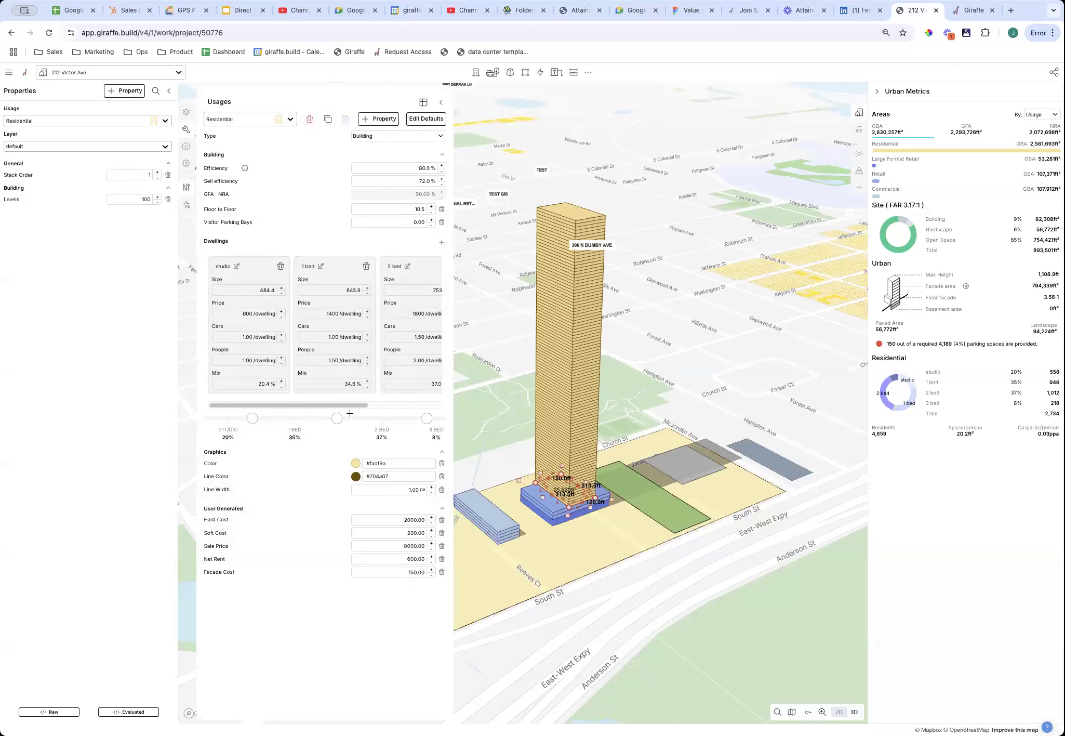
{"action": "left_click_drag", "start_coordinate": [363, 405], "coordinate": [245, 203]}
{"action": "mouse_move", "coordinate": [246, 169]}
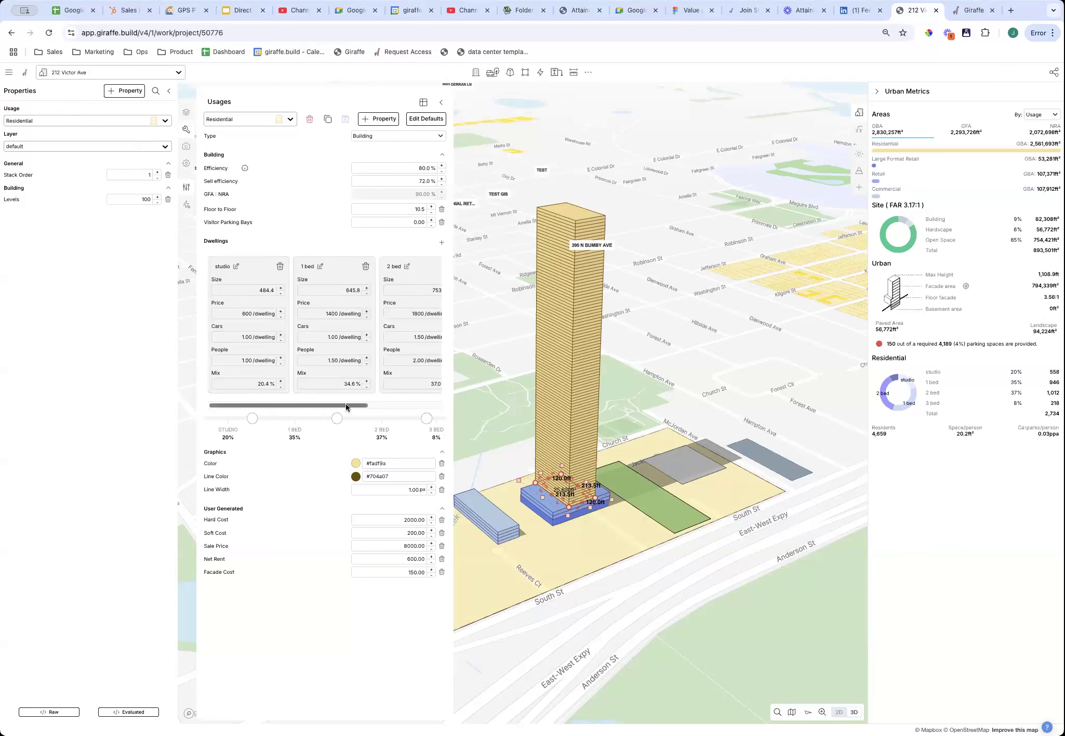
{"action": "left_click_drag", "start_coordinate": [252, 419], "coordinate": [235, 419]}
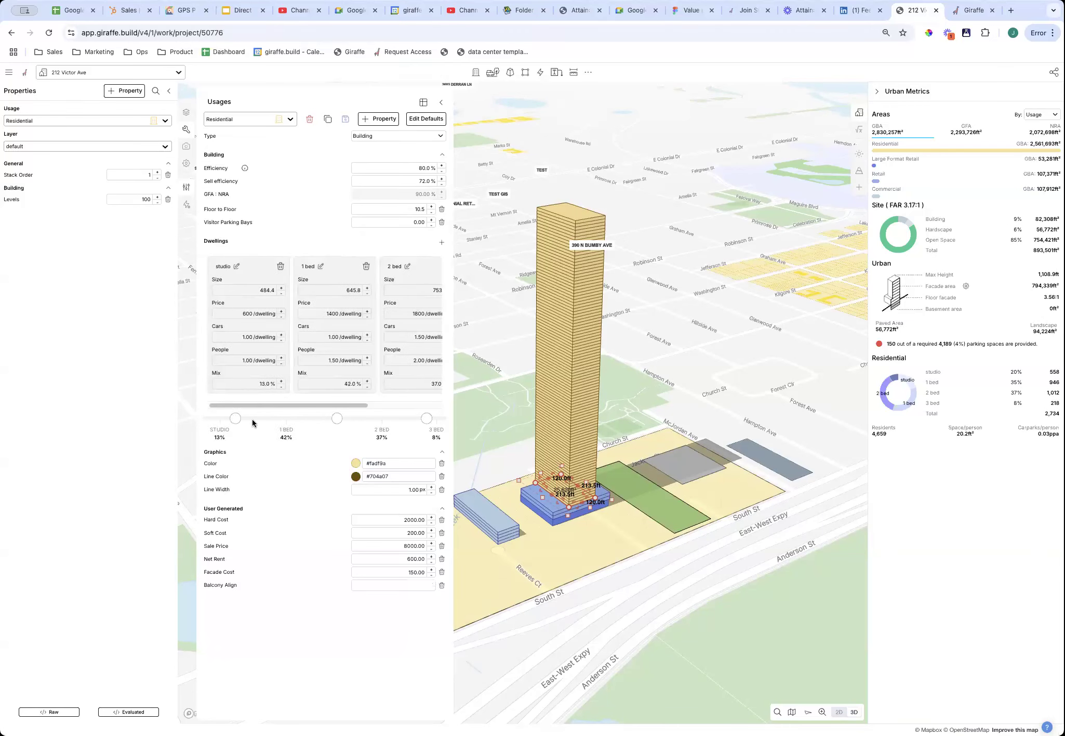
{"action": "left_click_drag", "start_coordinate": [337, 420], "coordinate": [314, 420]}
{"action": "left_click_drag", "start_coordinate": [426, 419], "coordinate": [397, 418]}
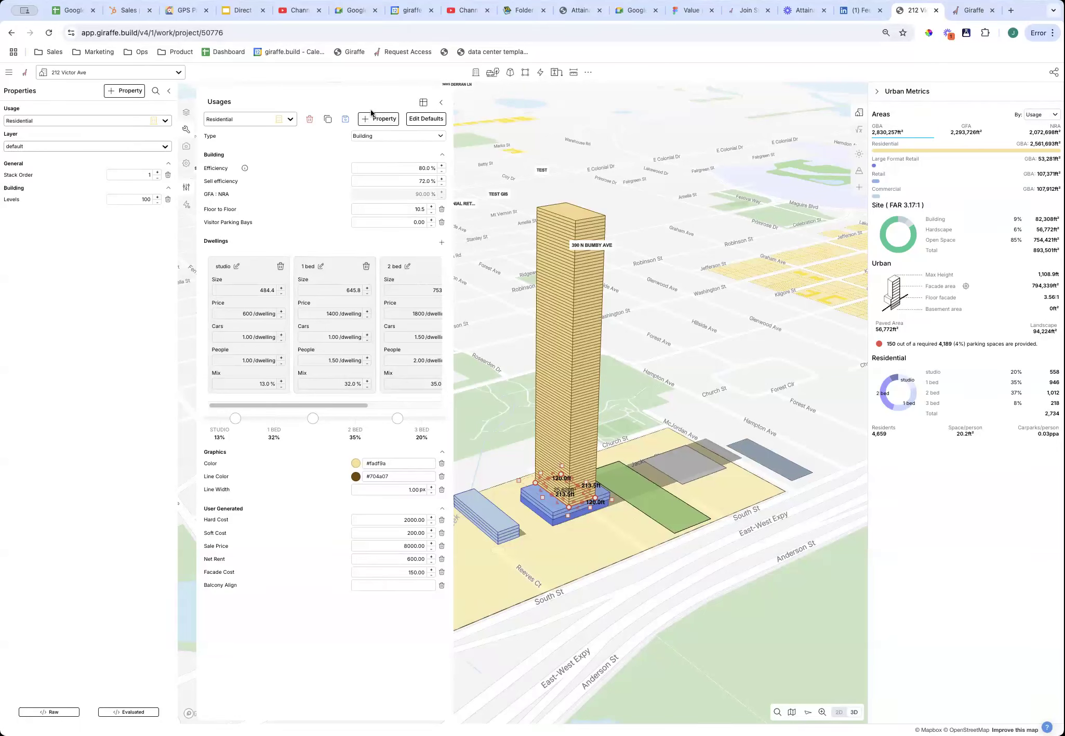
Add a 'retailspendpp' Number property to Residential with default 15.00.
{"action": "left_click", "coordinate": [380, 122]}
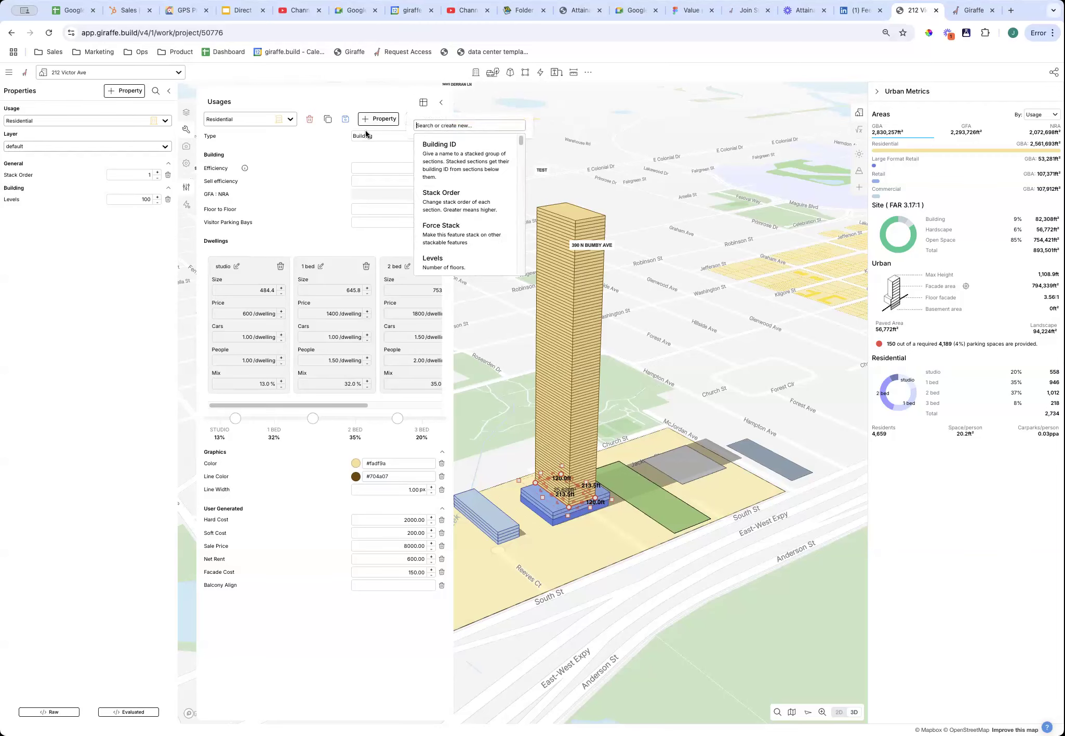
{"action": "type", "text": "retail"}
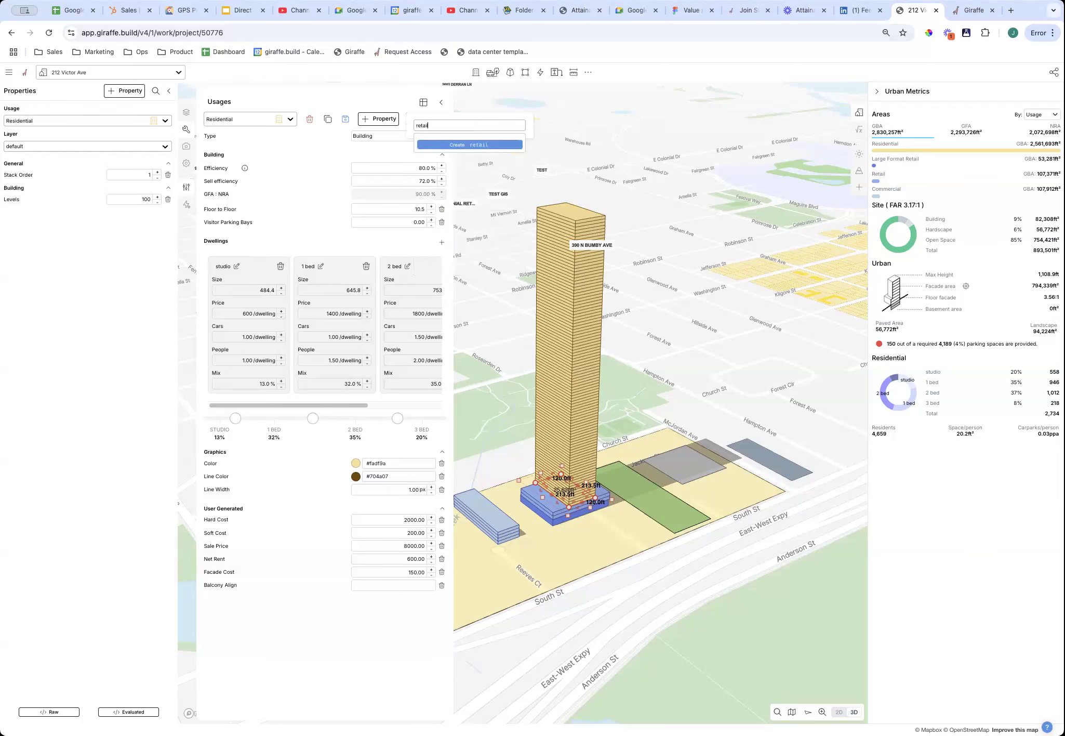
{"action": "type", "text": "spendpp"}
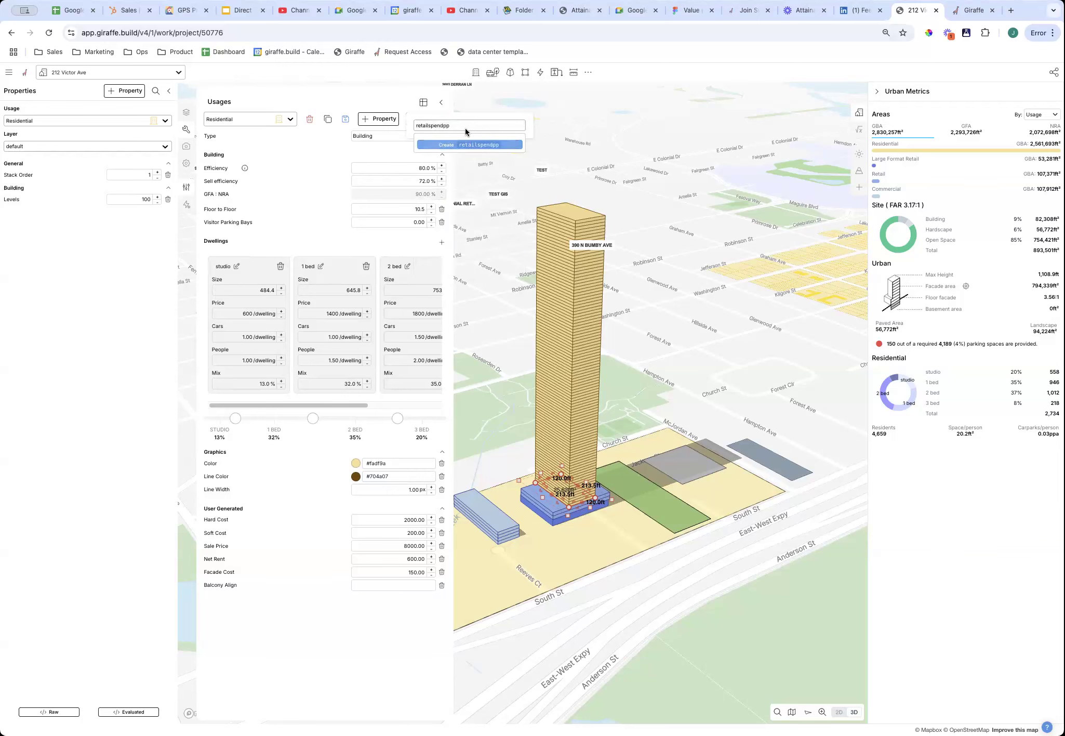
{"action": "left_click", "coordinate": [468, 144]}
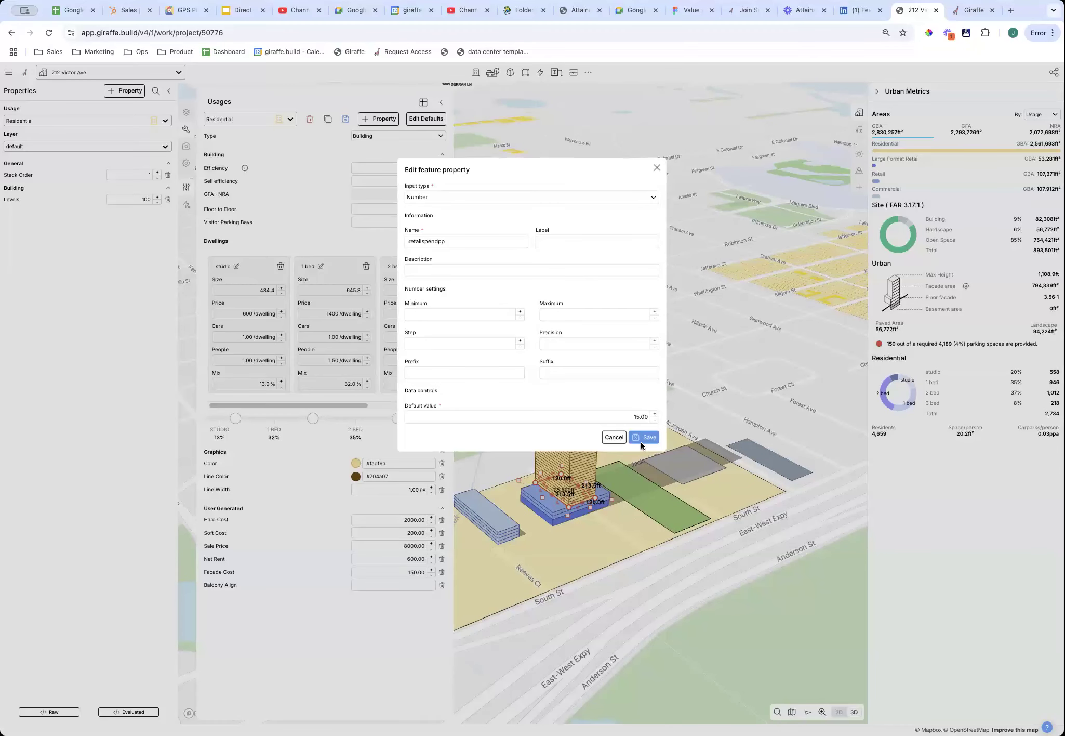
{"action": "left_click", "coordinate": [642, 437]}
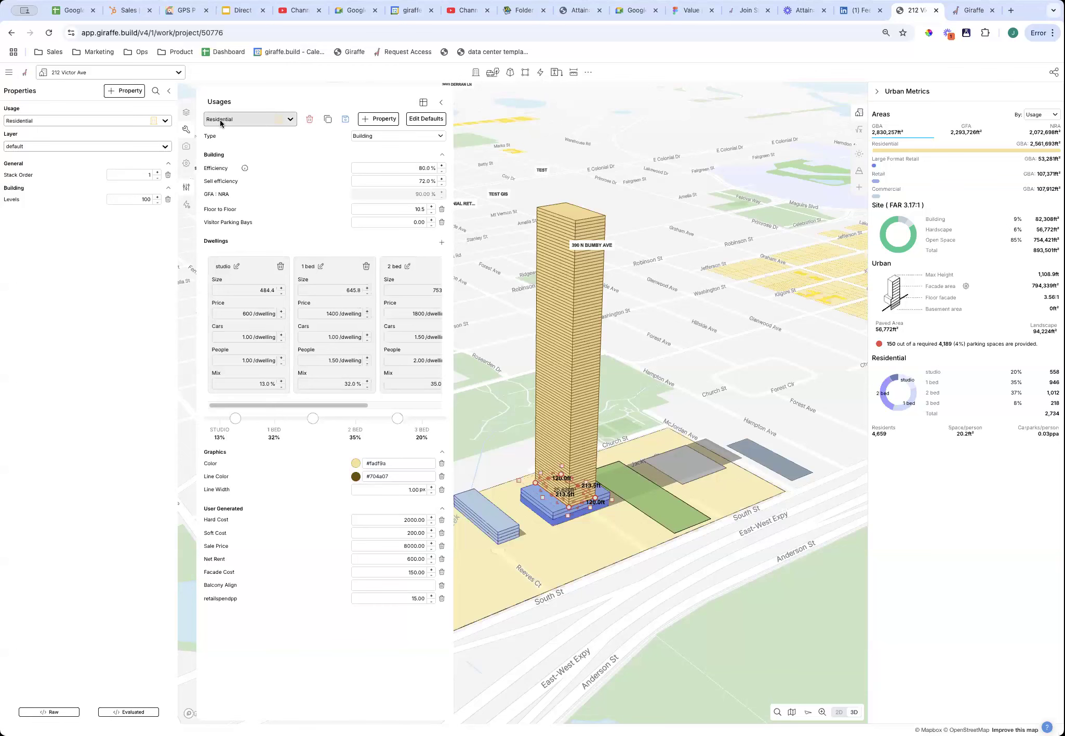
Close the usage settings with Save and close, then reselect the tower.
{"action": "left_click", "coordinate": [646, 586]}
{"action": "right_click_drag", "start_coordinate": [646, 587], "coordinate": [637, 583]}
{"action": "left_click", "coordinate": [439, 99]}
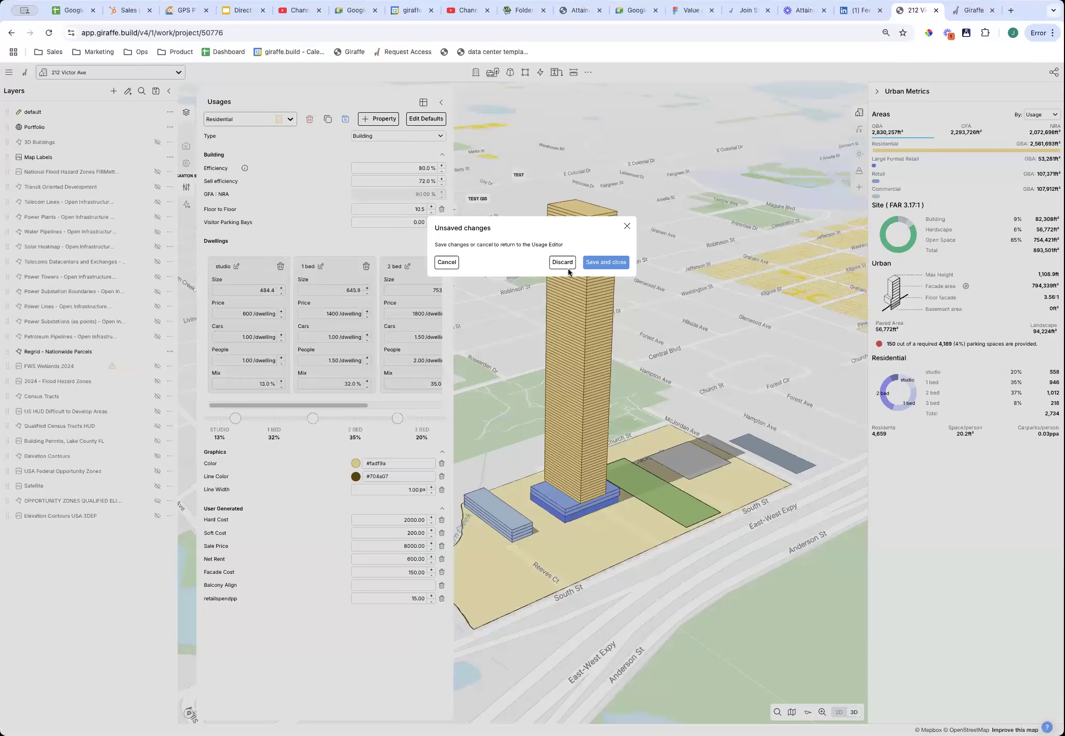
{"action": "left_click", "coordinate": [607, 261]}
{"action": "left_click", "coordinate": [585, 457]}
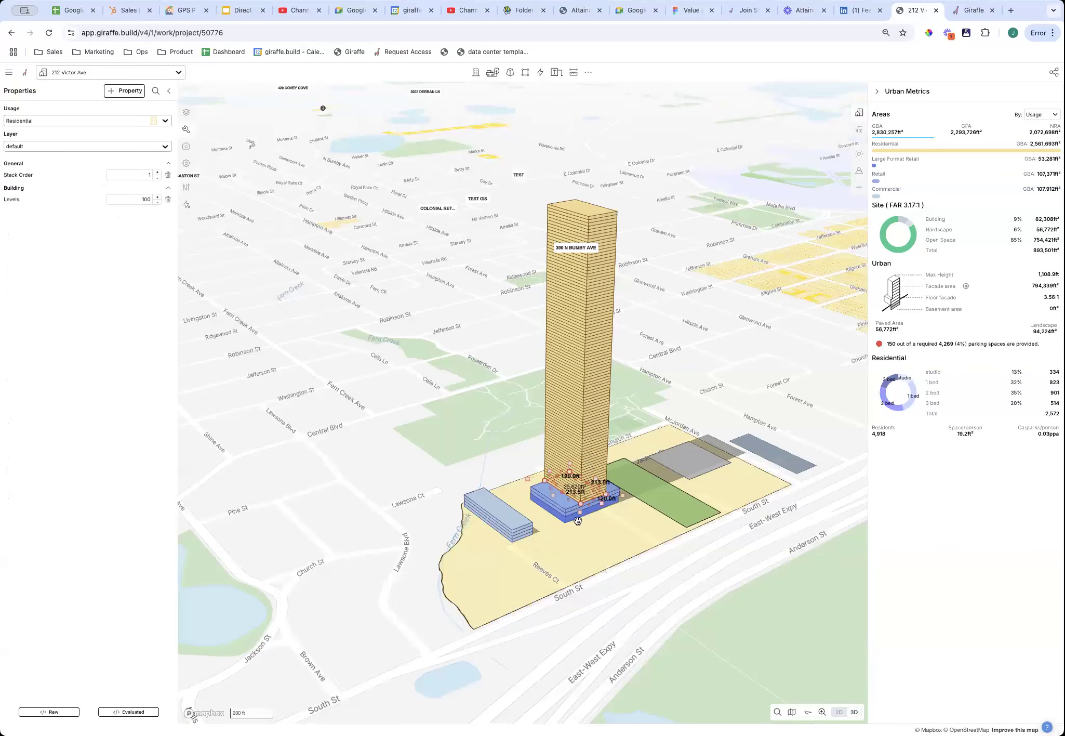
Narrow the tower's footprint to 76.7 × 209.6 ft.
{"action": "scroll", "coordinate": [806, 445], "scroll_direction": "up", "scroll_amount": 3}
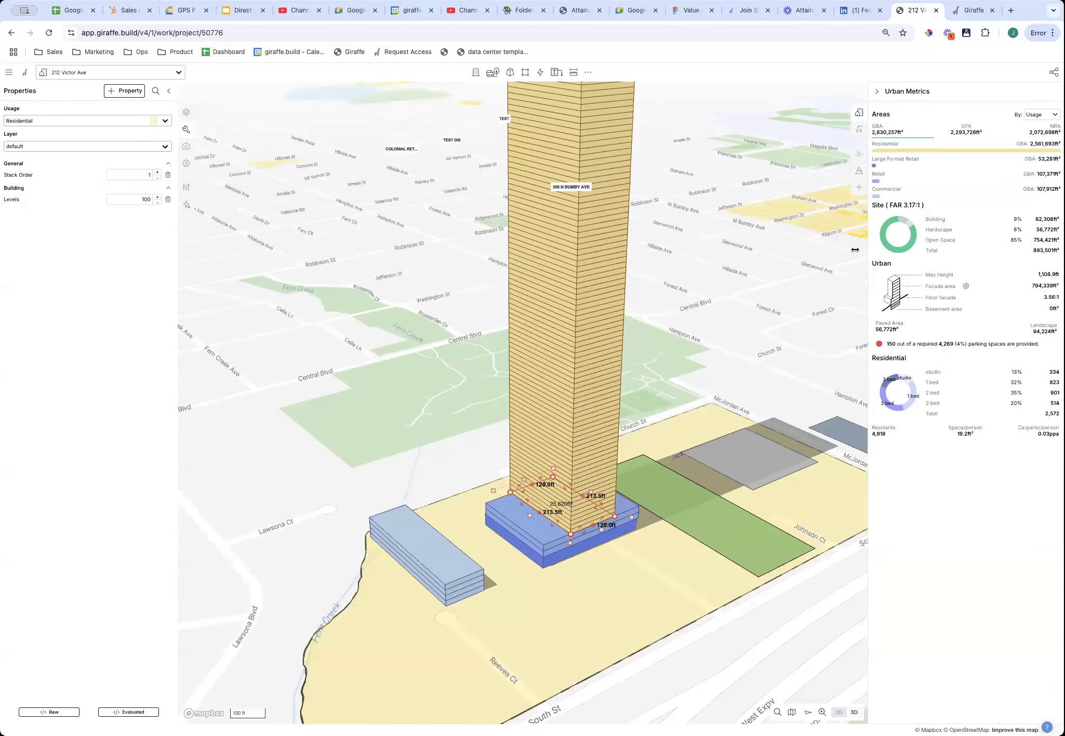
{"action": "key", "text": "super+equal"}
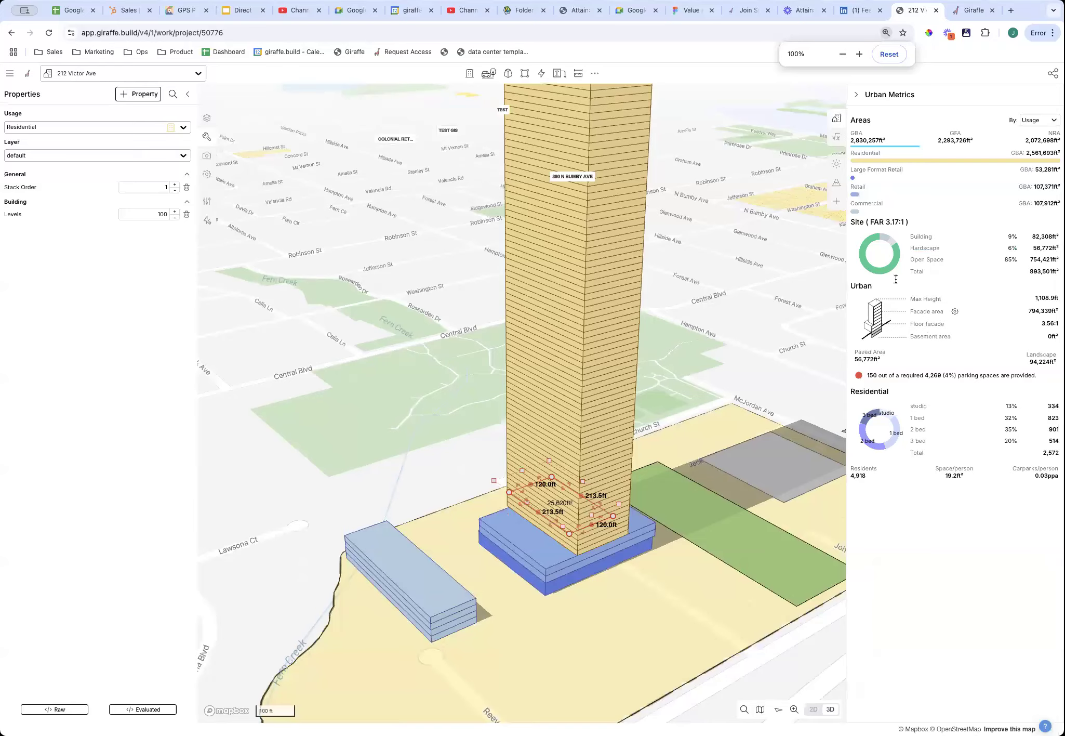
{"action": "key", "text": "super+equal"}
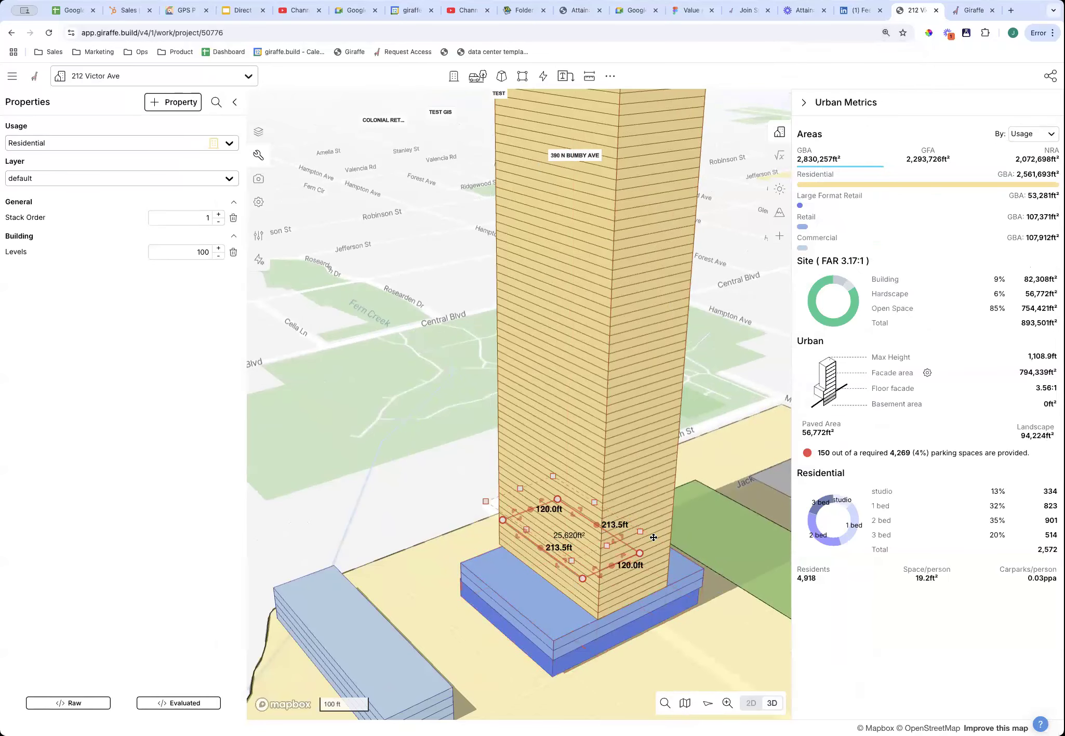
{"action": "mouse_move", "coordinate": [573, 595]}
{"action": "left_mouse_down"}
{"action": "mouse_move", "coordinate": [605, 583]}
{"action": "mouse_move", "coordinate": [631, 598]}
{"action": "mouse_move", "coordinate": [592, 587]}
{"action": "left_mouse_up"}
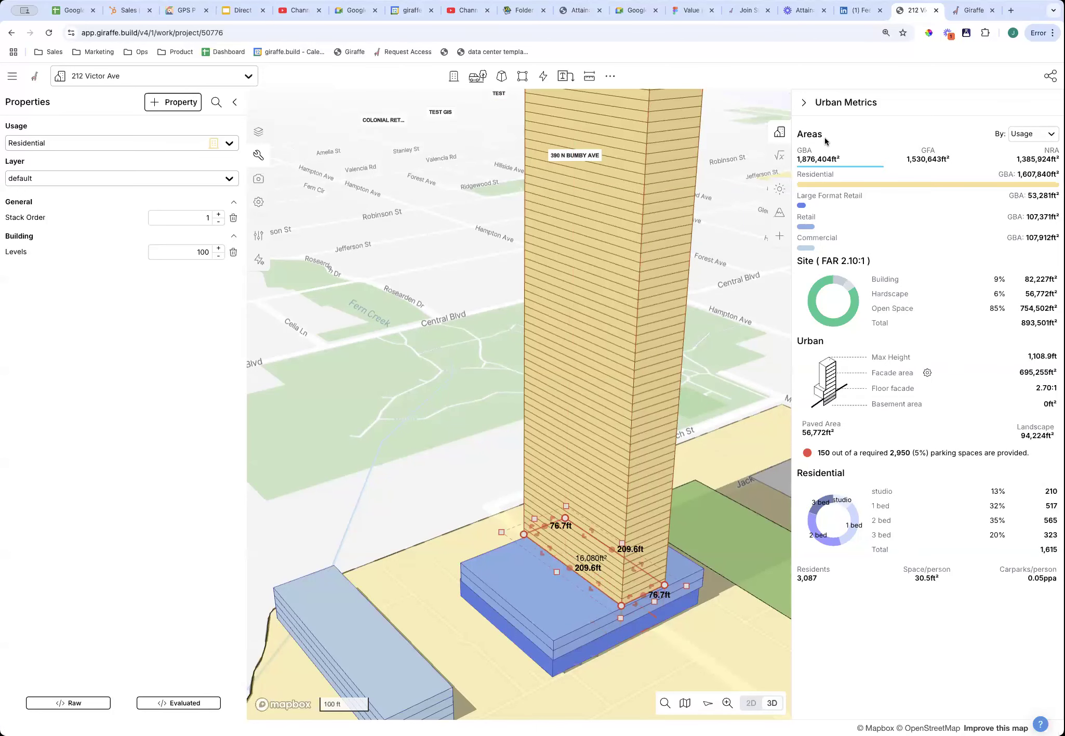
Set the tower's Levels to 20, bringing its height to 269 ft.
{"action": "scroll", "coordinate": [751, 586], "scroll_direction": "down", "scroll_amount": 5}
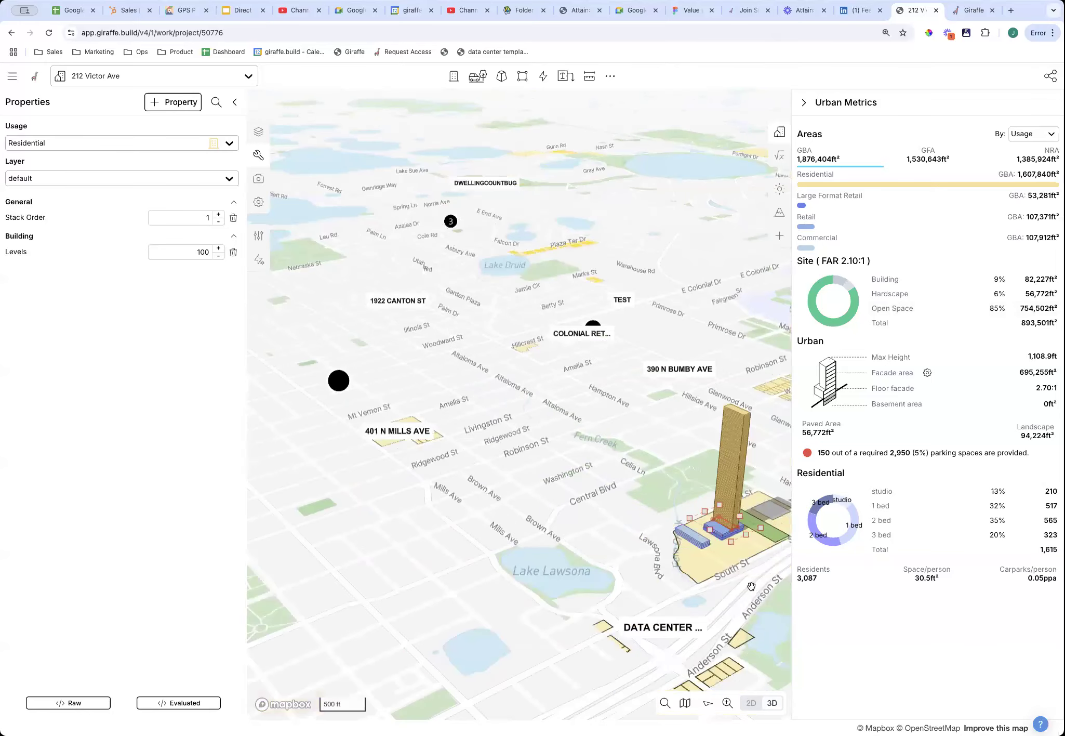
{"action": "scroll", "coordinate": [736, 535], "scroll_direction": "up", "scroll_amount": 10}
{"action": "scroll", "coordinate": [739, 675], "scroll_direction": "down", "scroll_amount": 5}
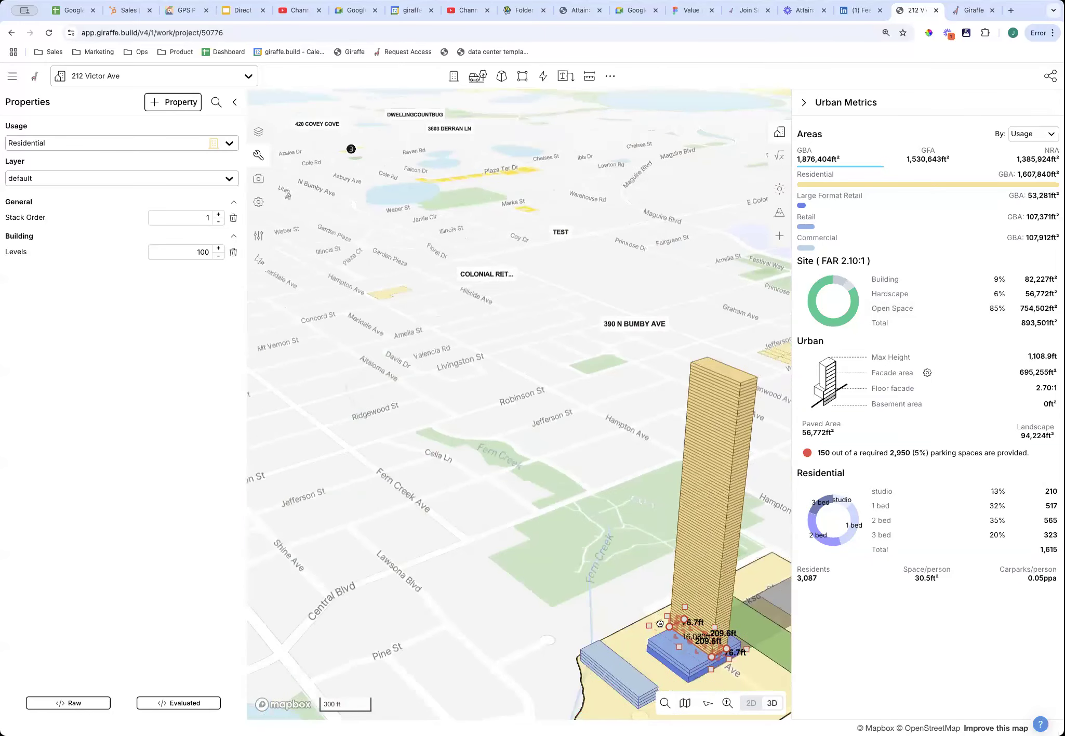
{"action": "scroll", "coordinate": [660, 624], "scroll_direction": "up", "scroll_amount": 10}
{"action": "scroll", "coordinate": [666, 597], "scroll_direction": "down", "scroll_amount": 4}
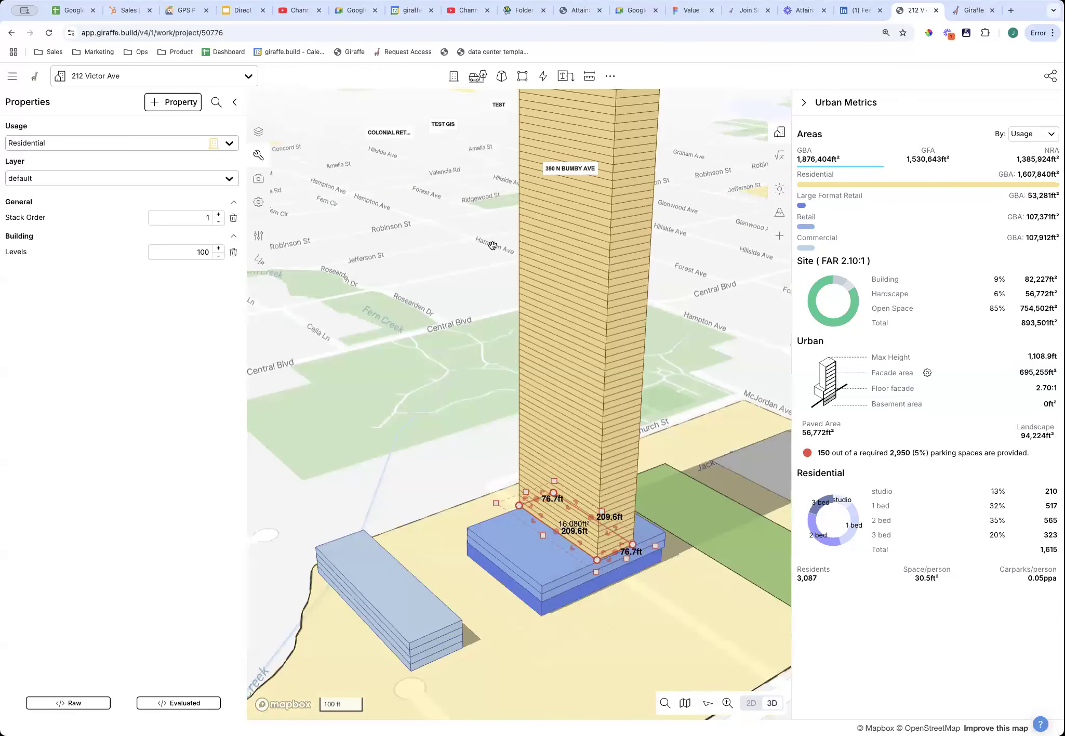
{"action": "double_click", "coordinate": [201, 252]}
{"action": "type", "text": "20"}
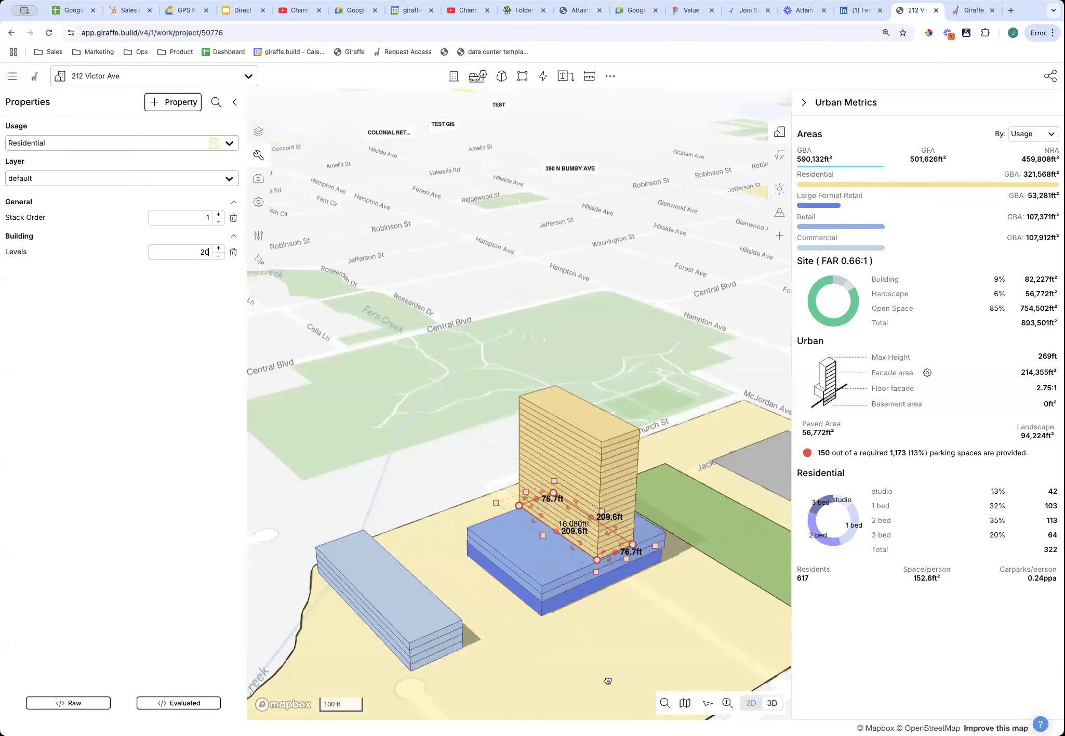
{"action": "left_click", "coordinate": [608, 681]}
{"action": "scroll", "coordinate": [613, 587], "scroll_direction": "down", "scroll_amount": 5}
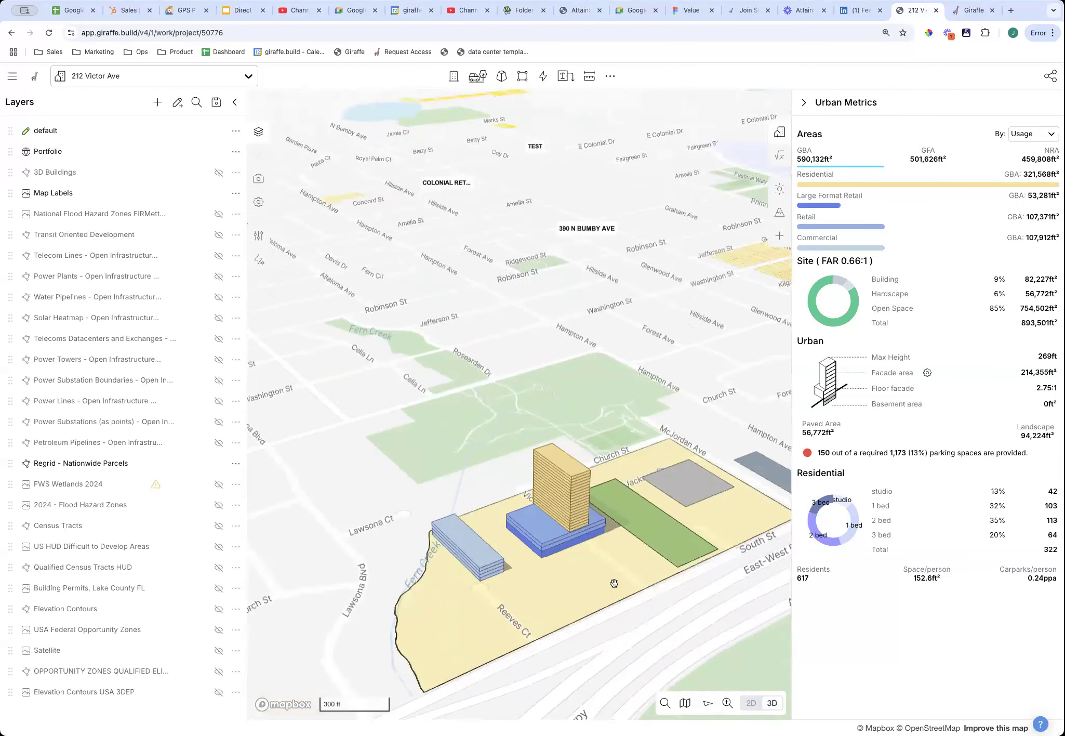
Orbit and tilt the 3D view to inspect the tower on the blue retail podium.
{"action": "right_click_drag", "start_coordinate": [614, 583], "coordinate": [457, 647]}
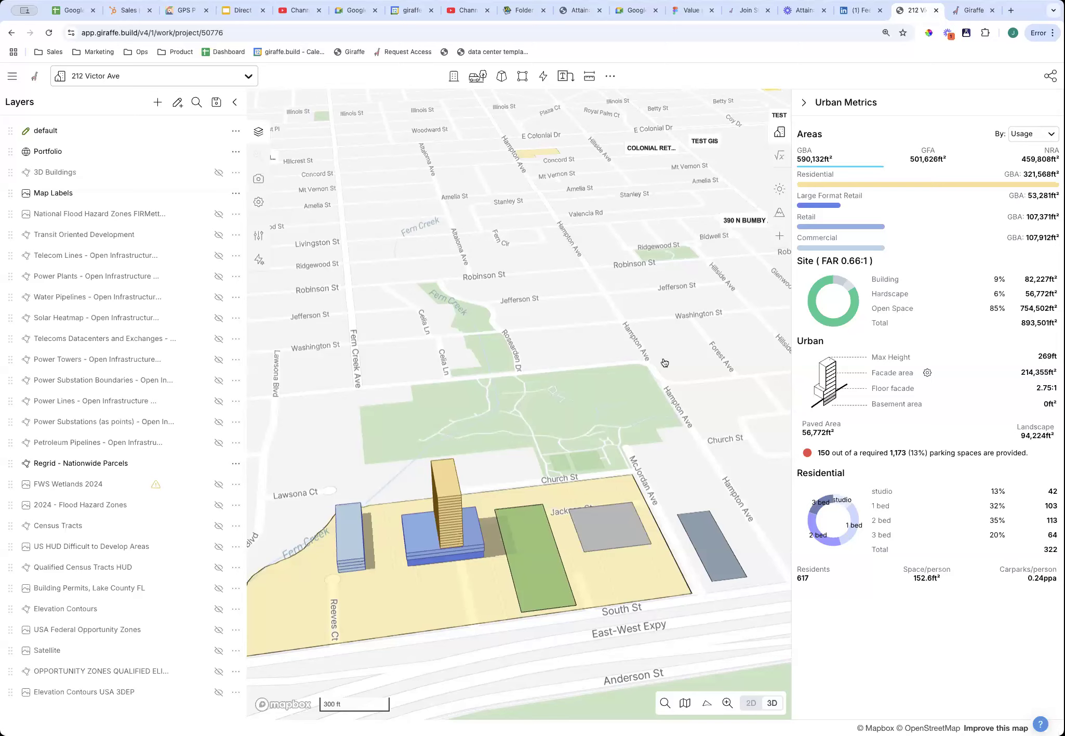
{"action": "key", "text": "super+Tab"}
{"action": "scroll", "coordinate": [570, 400], "scroll_direction": "down", "scroll_amount": 3}
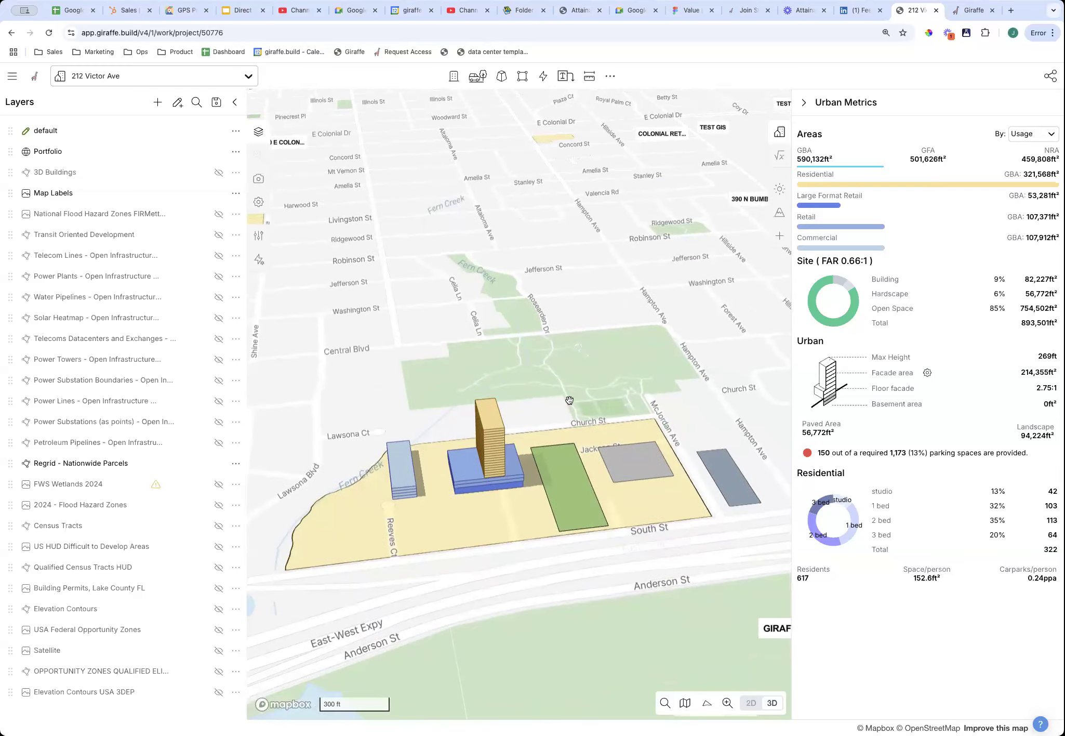
{"action": "scroll", "coordinate": [490, 522], "scroll_direction": "up", "scroll_amount": 5}
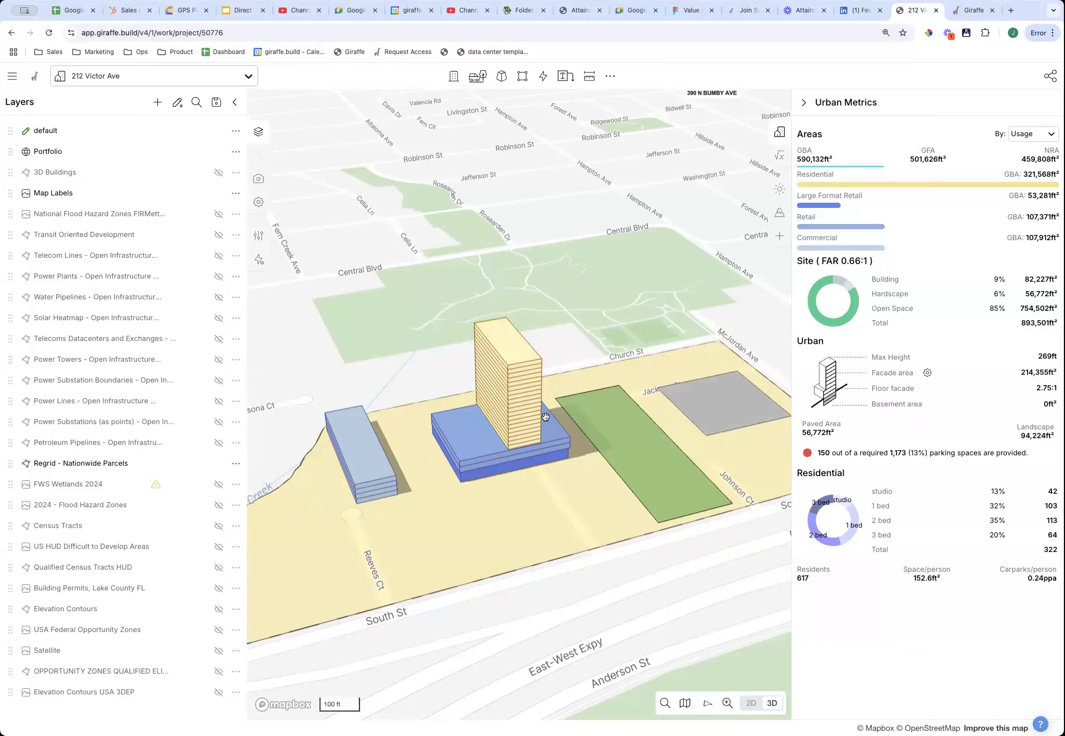
{"action": "right_click_drag", "start_coordinate": [604, 537], "coordinate": [643, 551]}
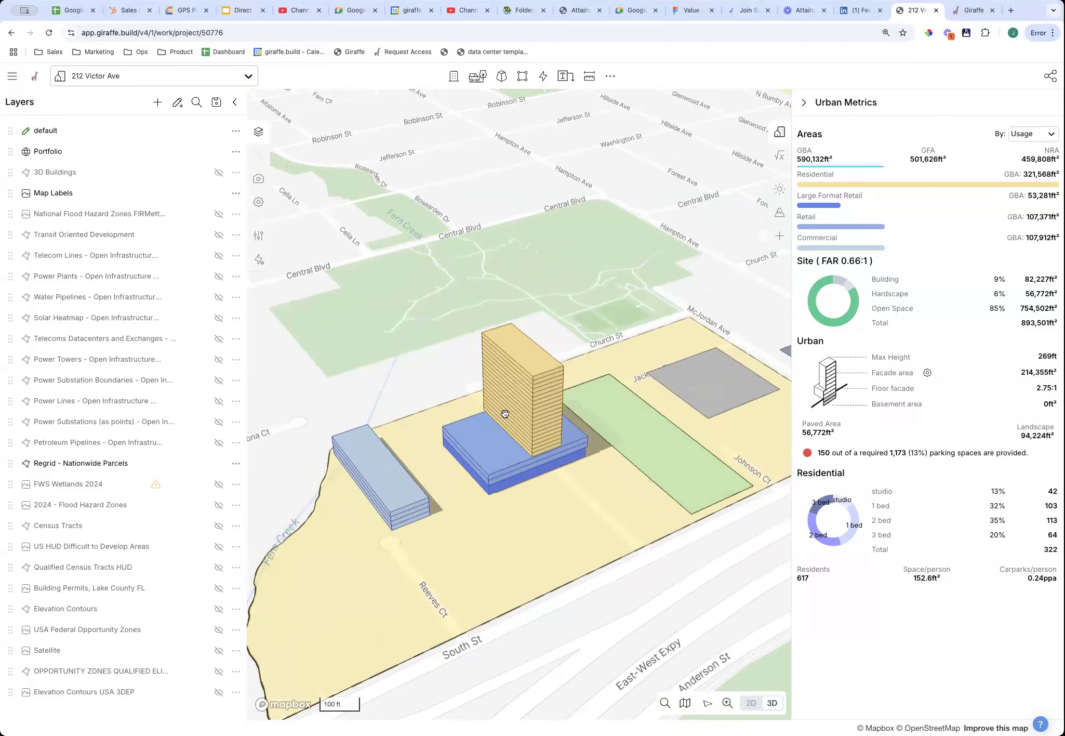
Start Analytics from a blank slate, create a 'Business Case' category, and add a new measure to it.
{"action": "left_click", "coordinate": [782, 156]}
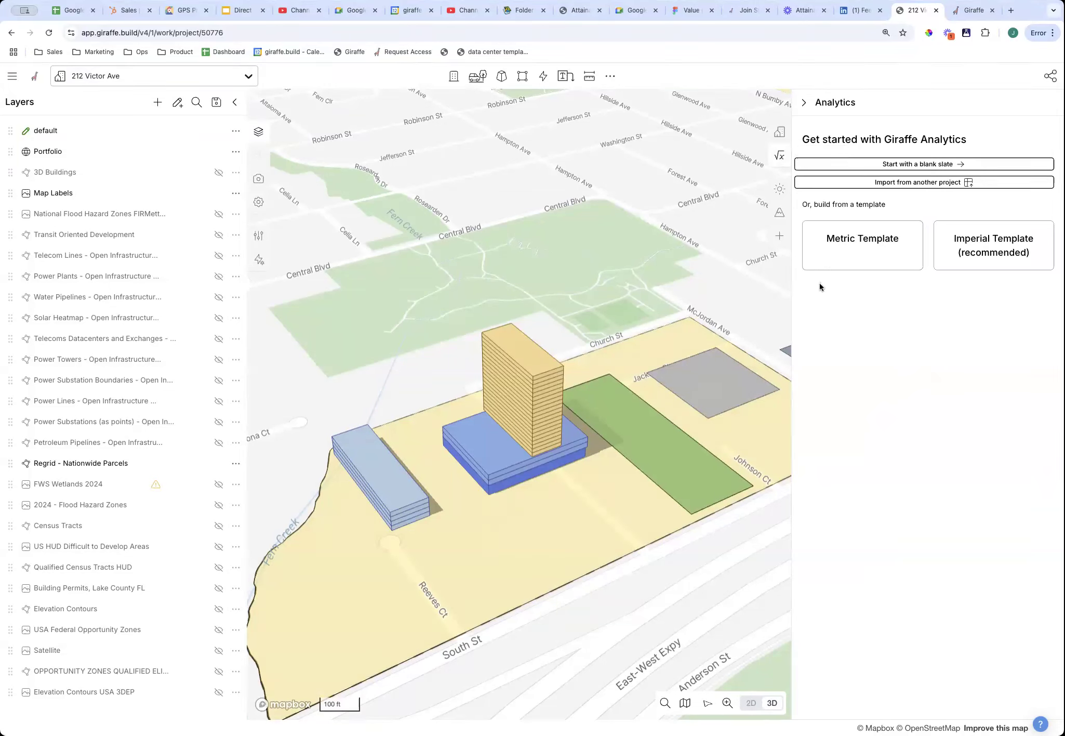
{"action": "left_click", "coordinate": [920, 164]}
{"action": "left_click", "coordinate": [969, 229]}
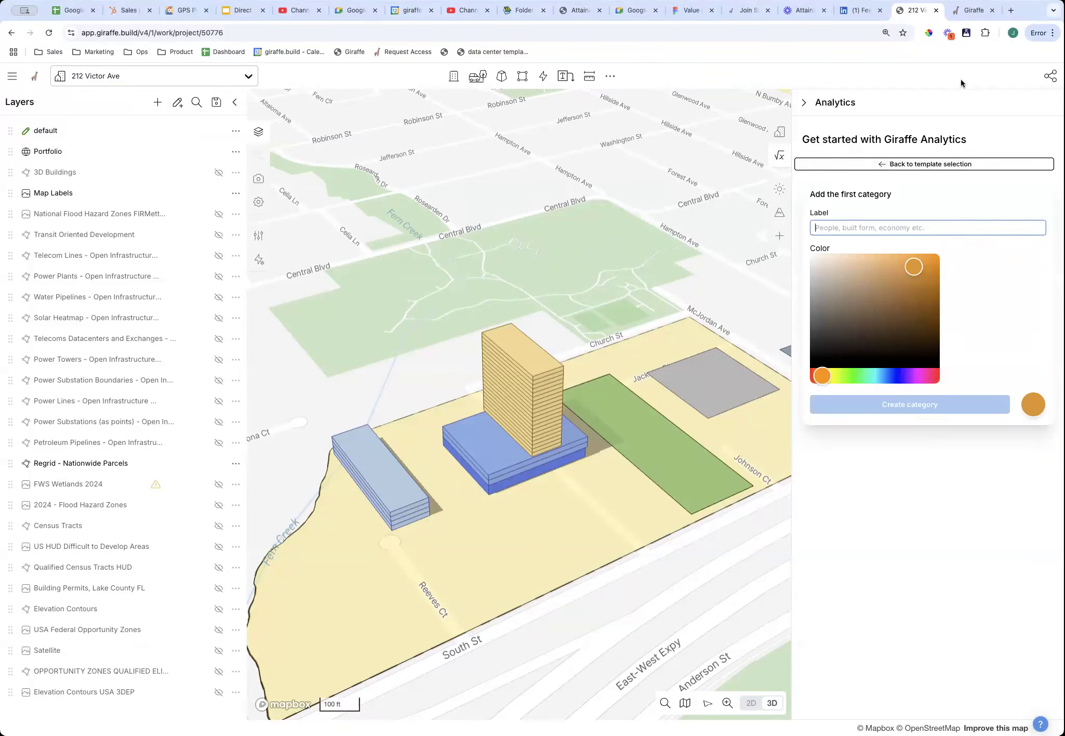
{"action": "type", "text": "Re"}
{"action": "key", "text": "BackSpace"}
{"action": "key", "text": "BackSpace"}
{"action": "type", "text": "Business Case"}
{"action": "left_click", "coordinate": [957, 411]}
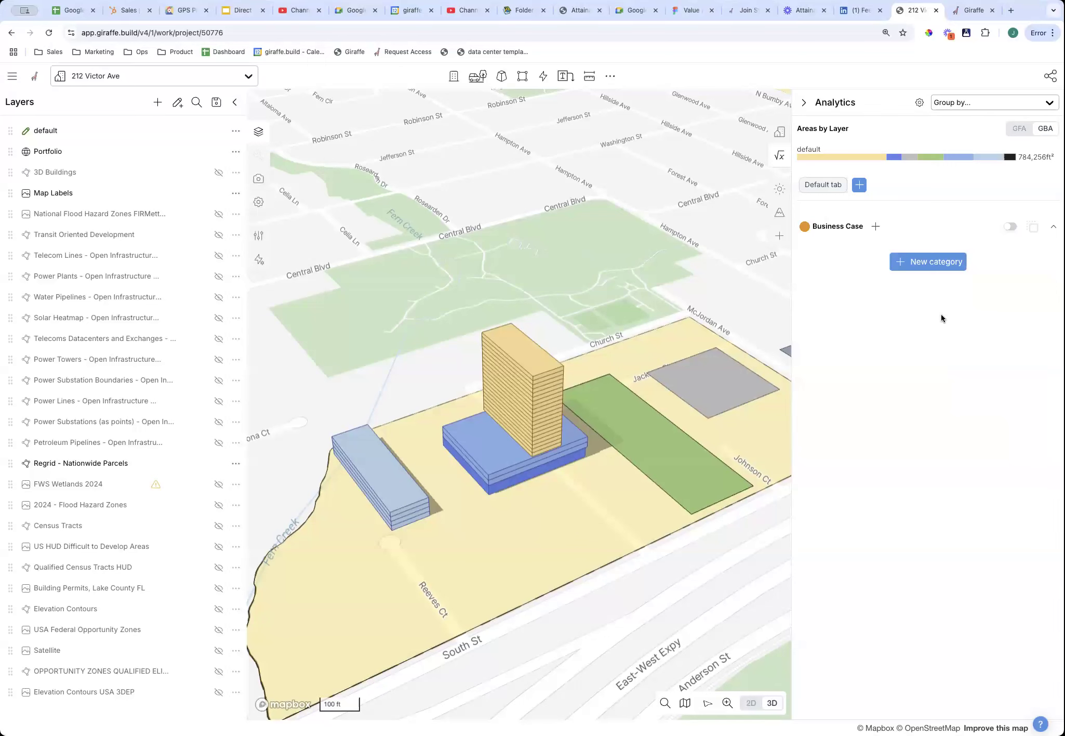
{"action": "left_click", "coordinate": [876, 227]}
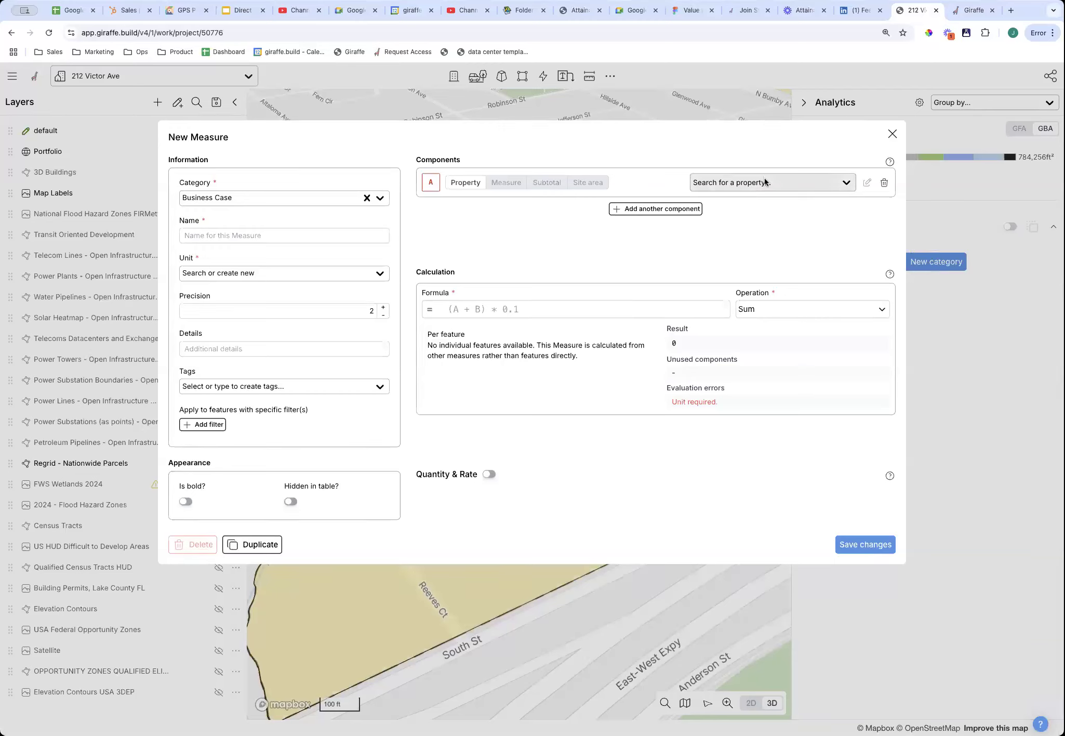
Build the formula A*B*300 with A = dwellingTotalResidents and B = retailspendpp.
{"action": "left_click", "coordinate": [617, 309]}
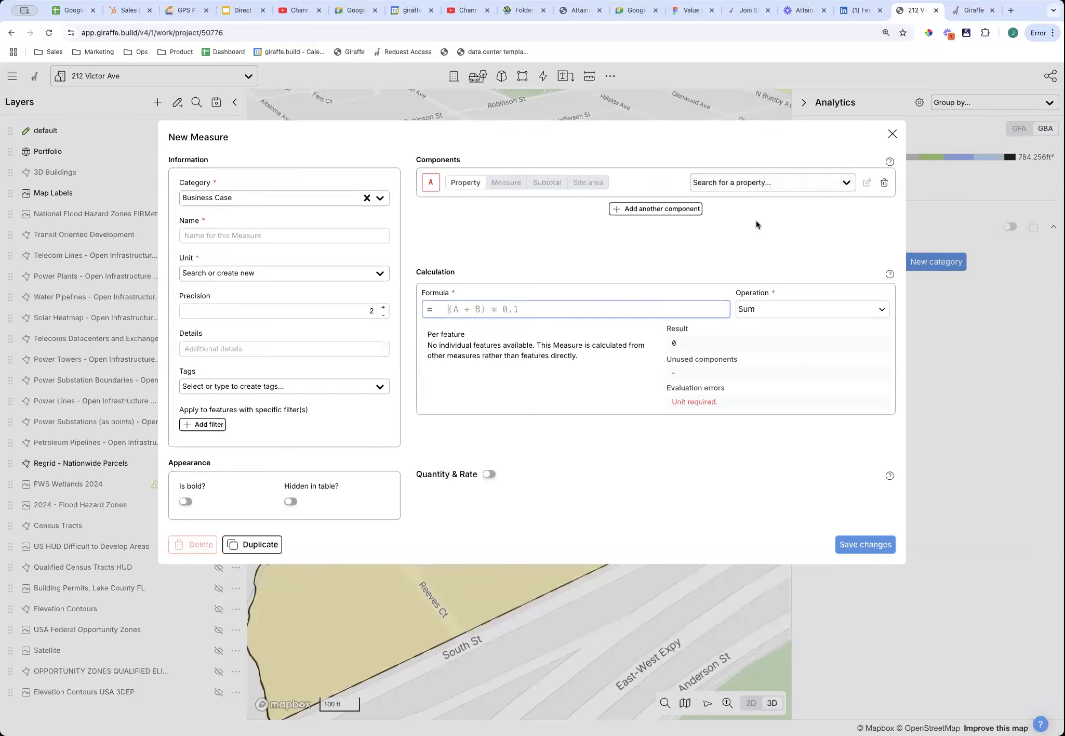
{"action": "left_click", "coordinate": [757, 183]}
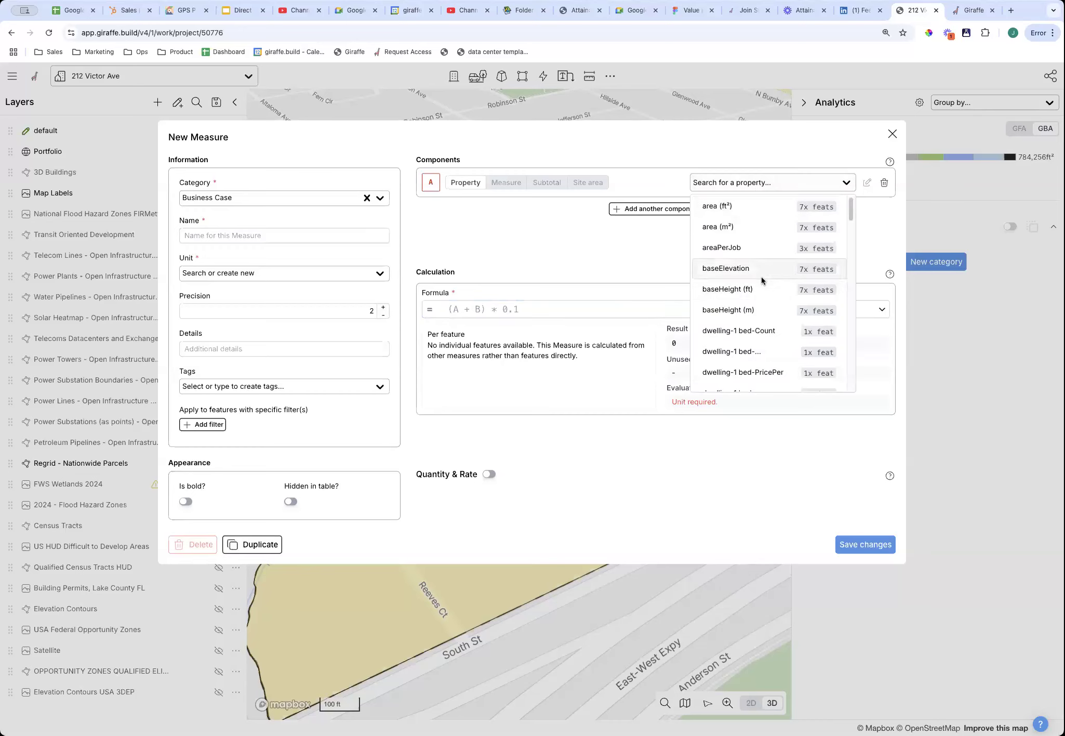
{"action": "type", "text": "re"}
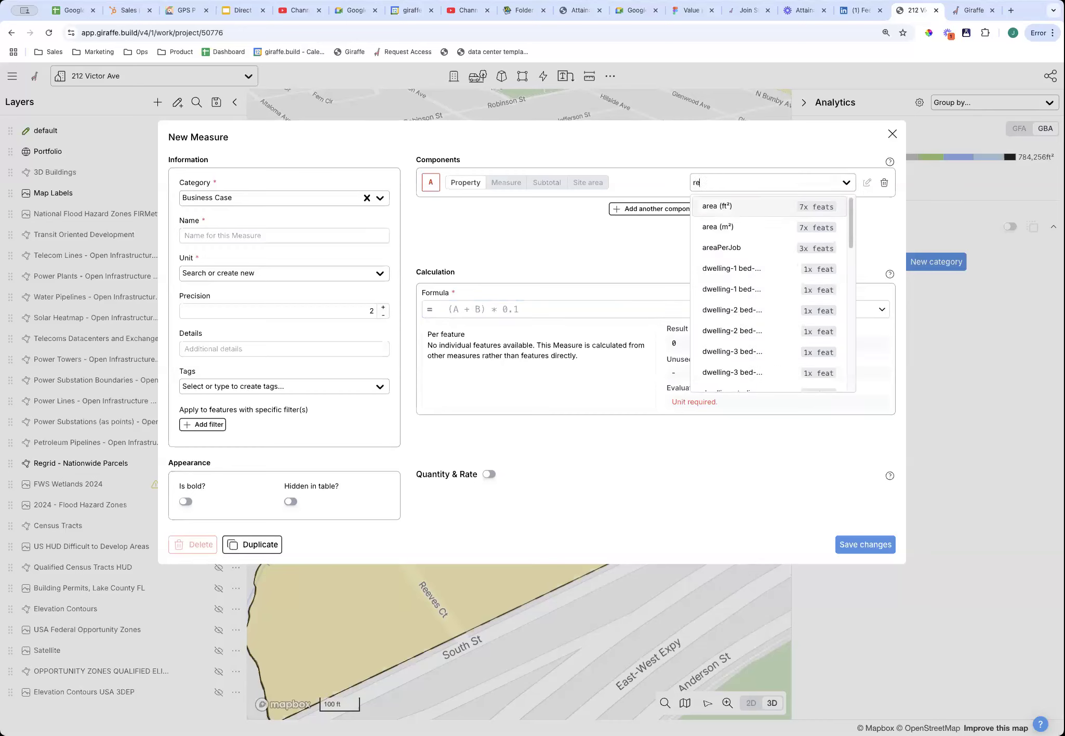
{"action": "type", "text": "s"}
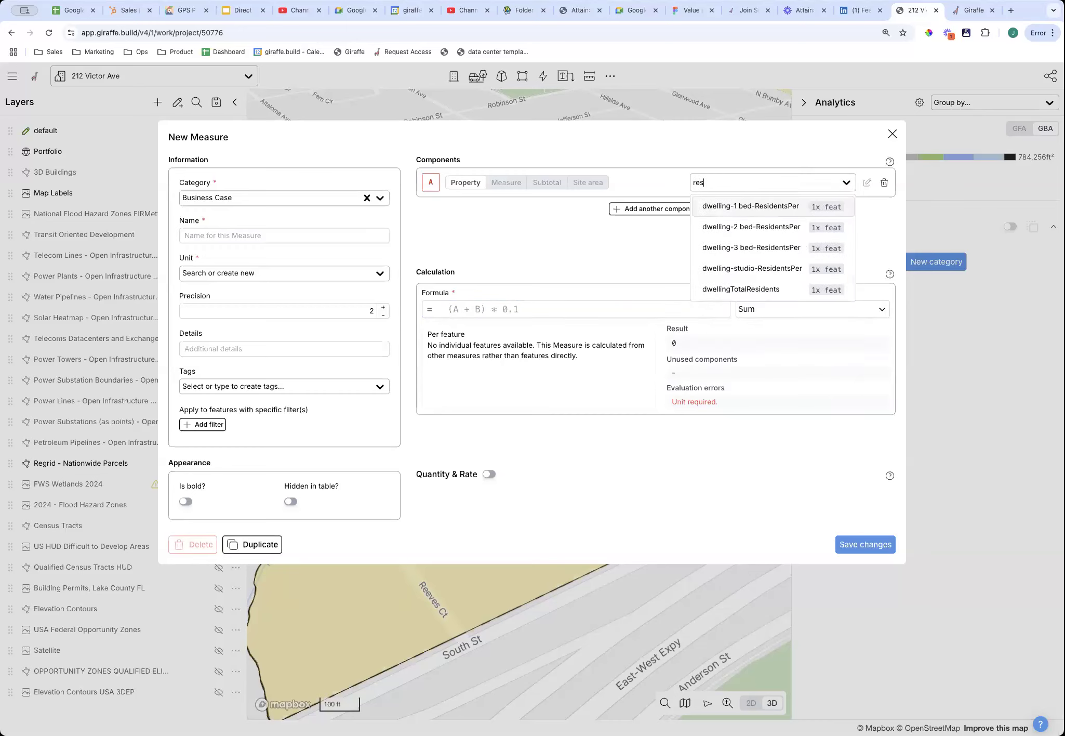
{"action": "left_click", "coordinate": [741, 290]}
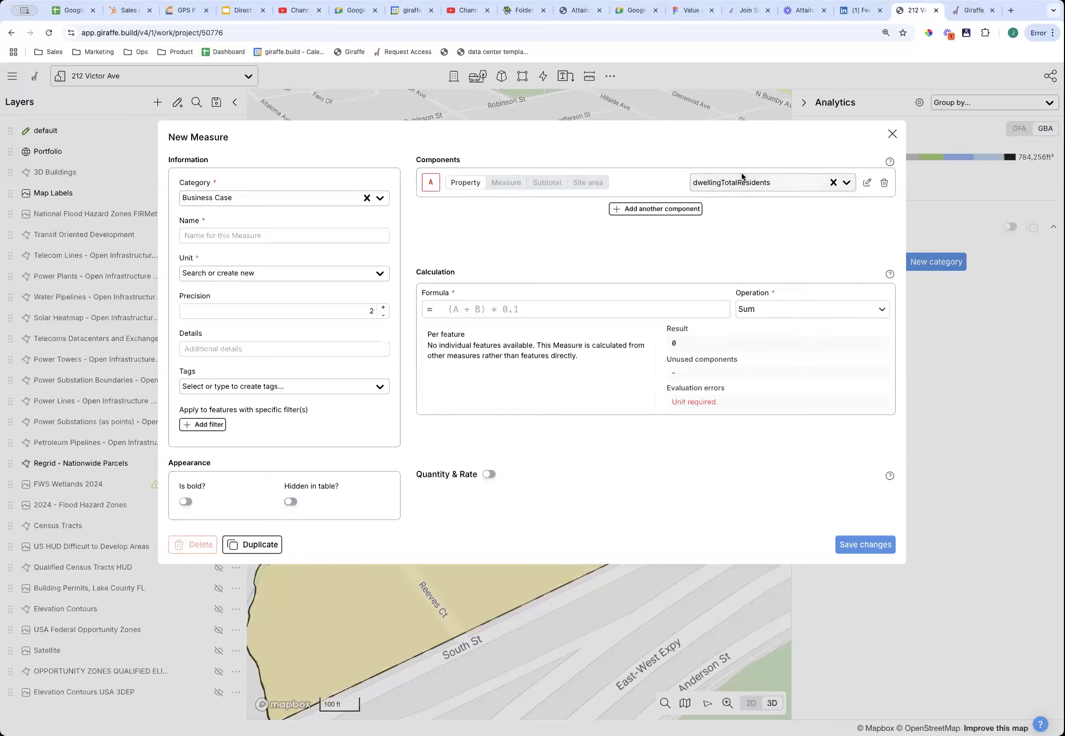
{"action": "left_click", "coordinate": [486, 307]}
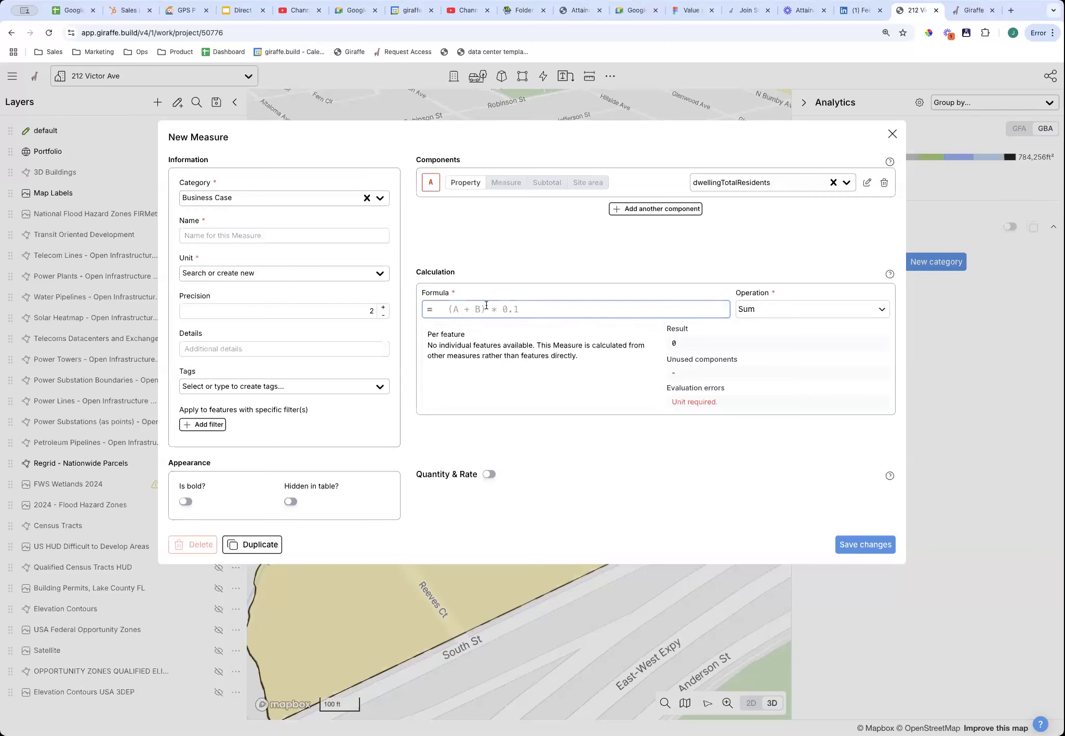
{"action": "type", "text": "A"}
{"action": "left_click", "coordinate": [642, 209]}
{"action": "left_click", "coordinate": [754, 214]}
{"action": "type", "text": "retail"}
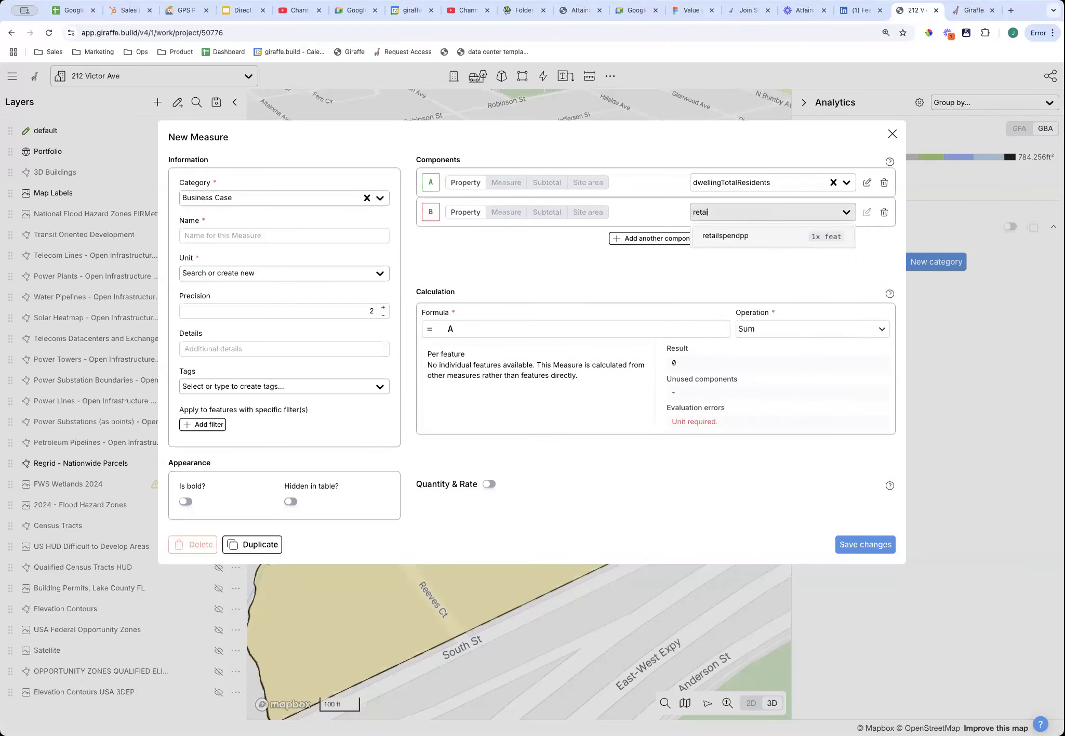
{"action": "left_click", "coordinate": [733, 236]}
{"action": "left_click", "coordinate": [508, 330]}
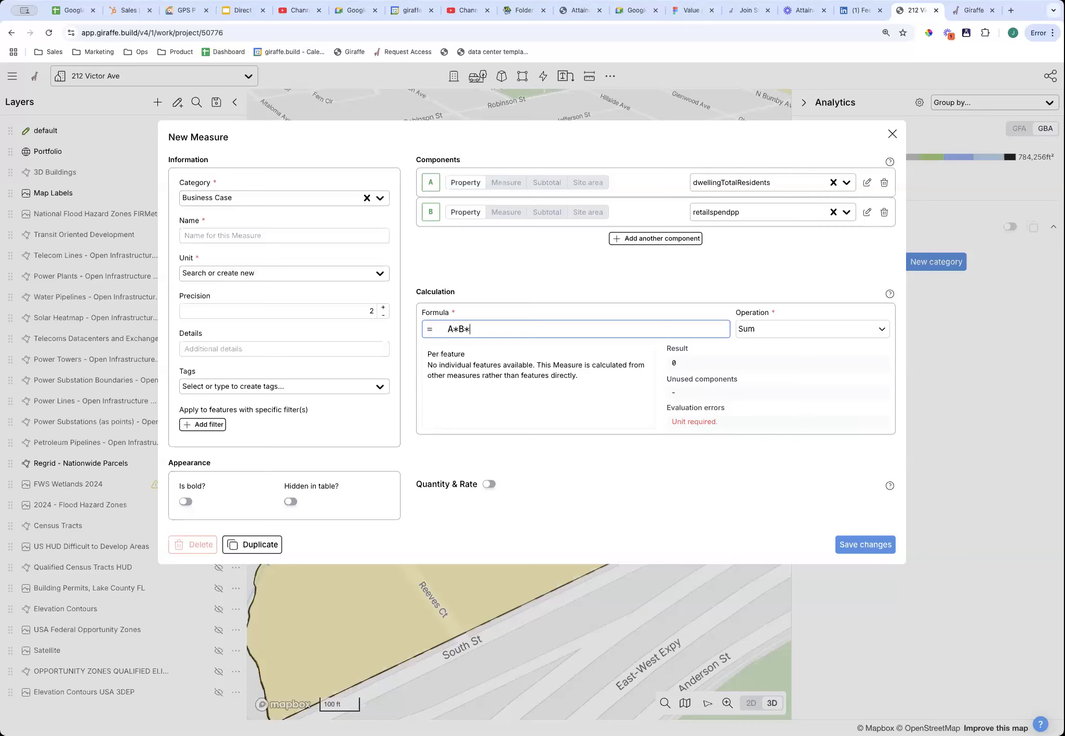
{"action": "type", "text": "*B*300"}
Name the measure 'Forecasted Retail Spend', set its unit to Currency, and save it.
{"action": "left_click", "coordinate": [247, 240]}
{"action": "type", "text": "Forecasted Retail"}
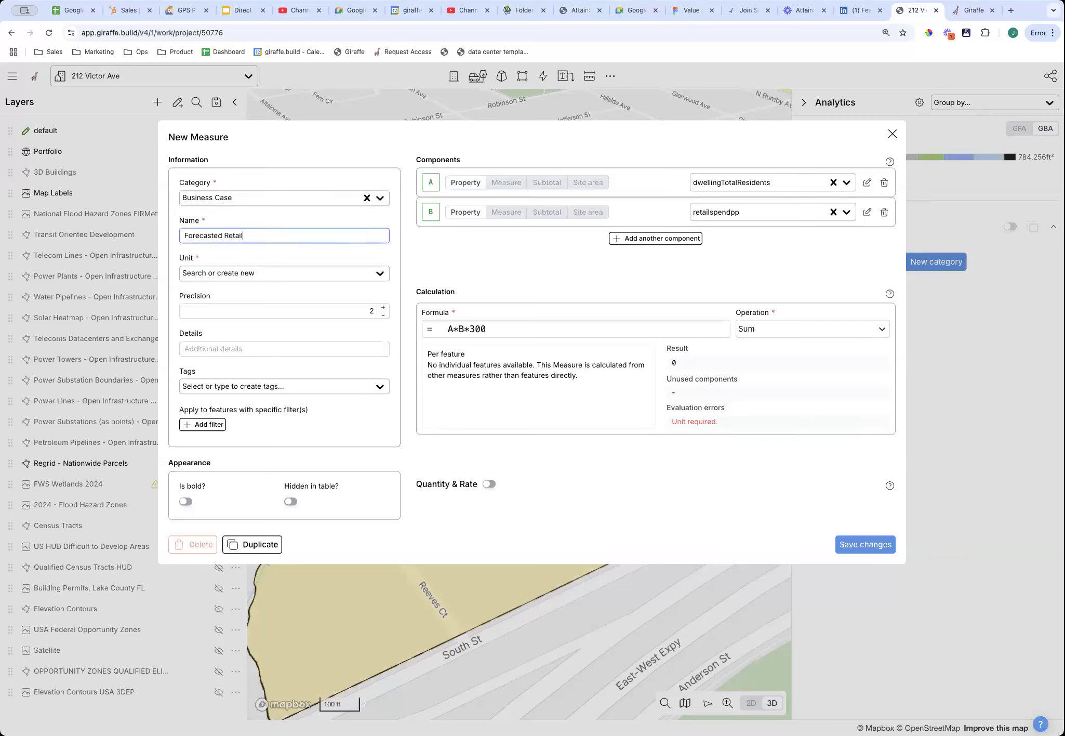
{"action": "key", "text": "Tab"}
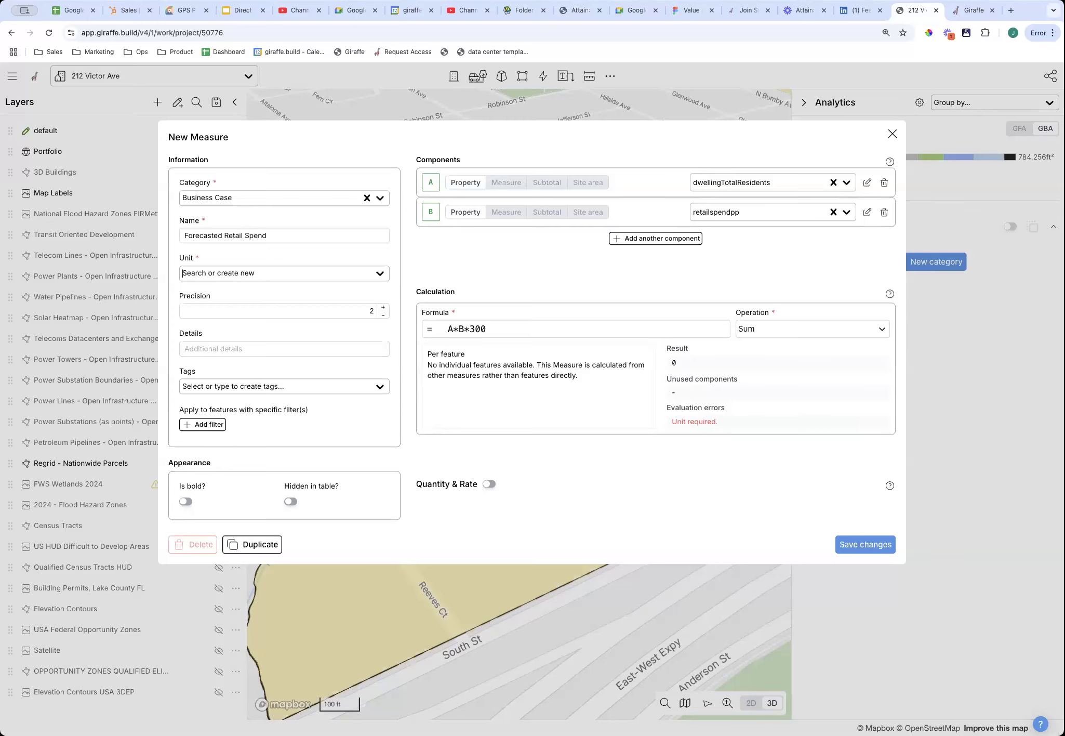
{"action": "left_click", "coordinate": [274, 275]}
{"action": "left_click", "coordinate": [273, 334]}
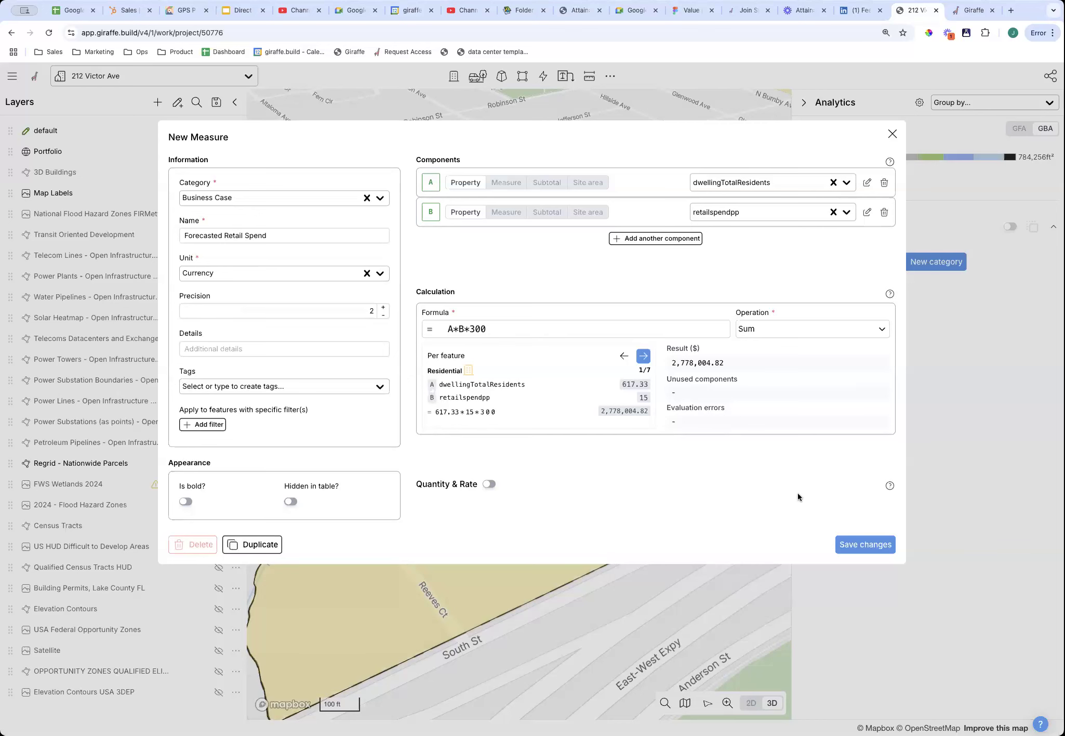
{"action": "left_click", "coordinate": [887, 550]}
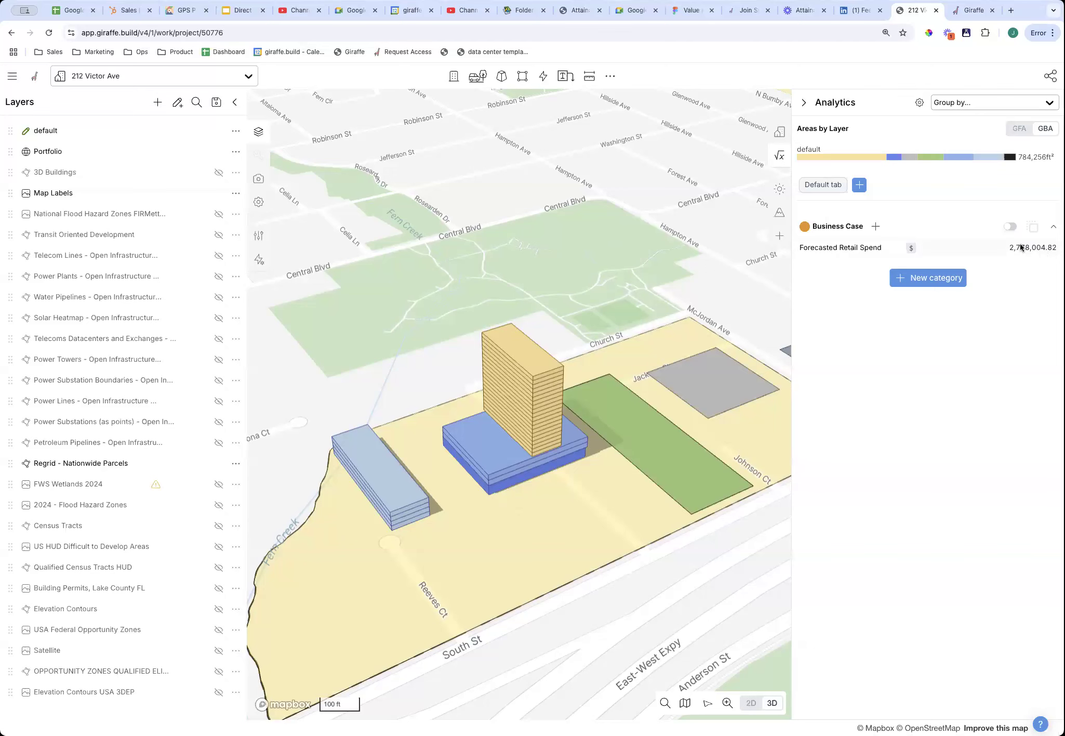
Select the residential tower on the podium and change its number of levels.
{"action": "mouse_move", "coordinate": [636, 524]}
{"action": "right_mouse_down"}
{"action": "mouse_move", "coordinate": [644, 561]}
{"action": "mouse_move", "coordinate": [655, 536]}
{"action": "right_mouse_up"}
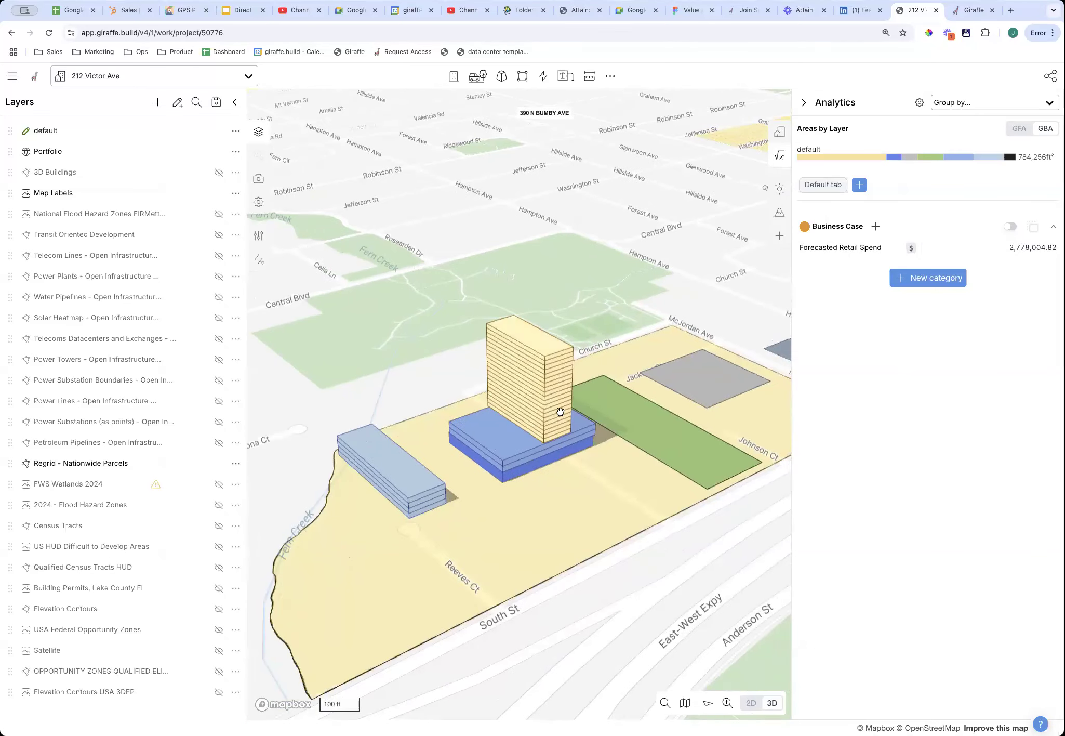
{"action": "left_click", "coordinate": [558, 409]}
{"action": "left_click_drag", "start_coordinate": [207, 252], "coordinate": [114, 325]}
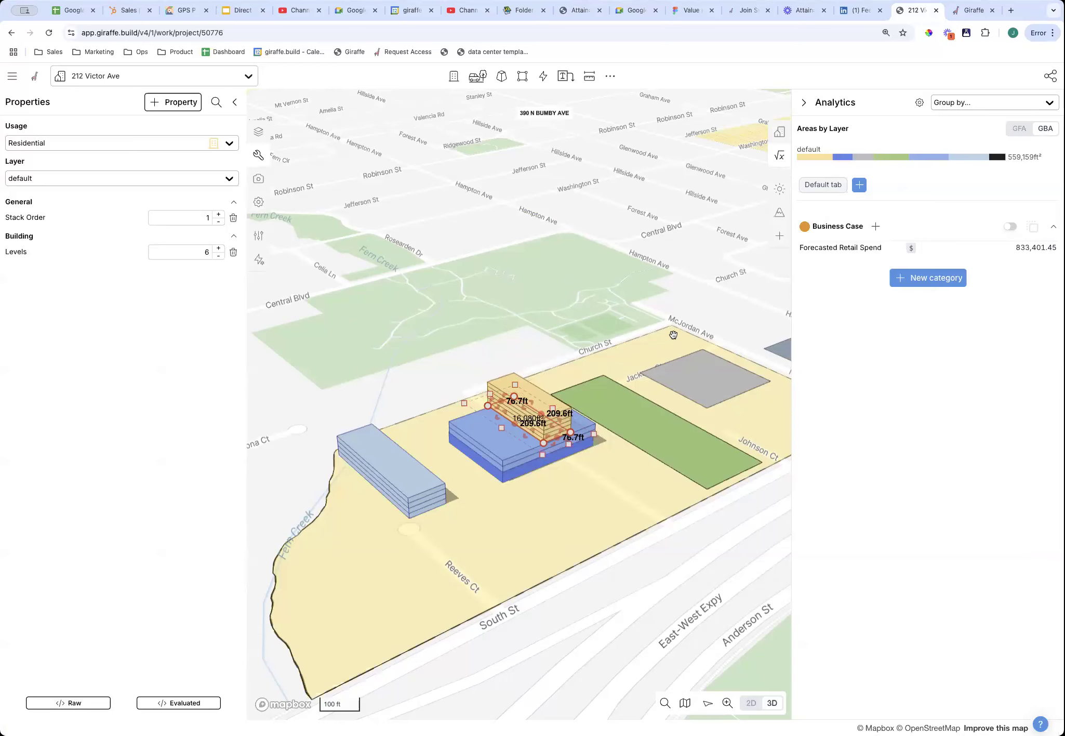
{"action": "right_click_drag", "start_coordinate": [618, 523], "coordinate": [651, 526]}
{"action": "left_click", "coordinate": [525, 392]}
Place a copy of the residential block onto the podium beside the original.
{"action": "scroll", "coordinate": [560, 413], "scroll_direction": "up", "scroll_amount": 5}
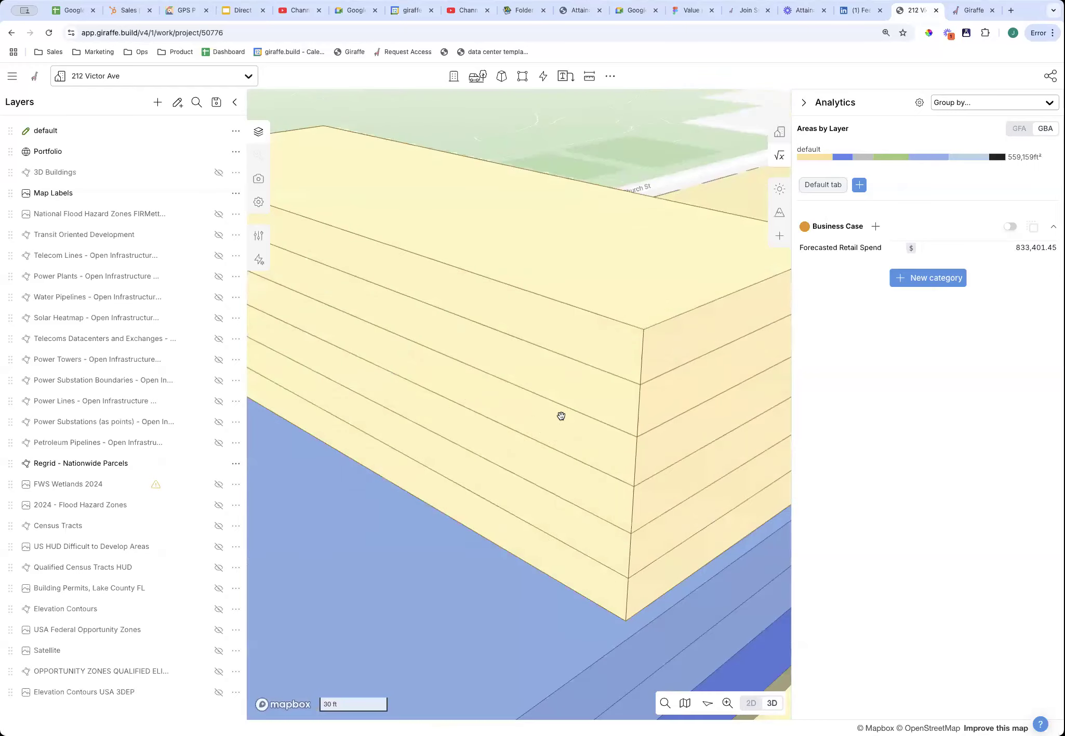
{"action": "scroll", "coordinate": [560, 413], "scroll_direction": "down", "scroll_amount": 5}
{"action": "left_click", "coordinate": [561, 416]}
{"action": "scroll", "coordinate": [561, 415], "scroll_direction": "up", "scroll_amount": 3}
{"action": "left_click_drag", "start_coordinate": [575, 435], "coordinate": [617, 409]}
{"action": "left_click_drag", "start_coordinate": [615, 417], "coordinate": [503, 471], "text": "alt"}
{"action": "scroll", "coordinate": [503, 470], "scroll_direction": "down", "scroll_amount": 3}
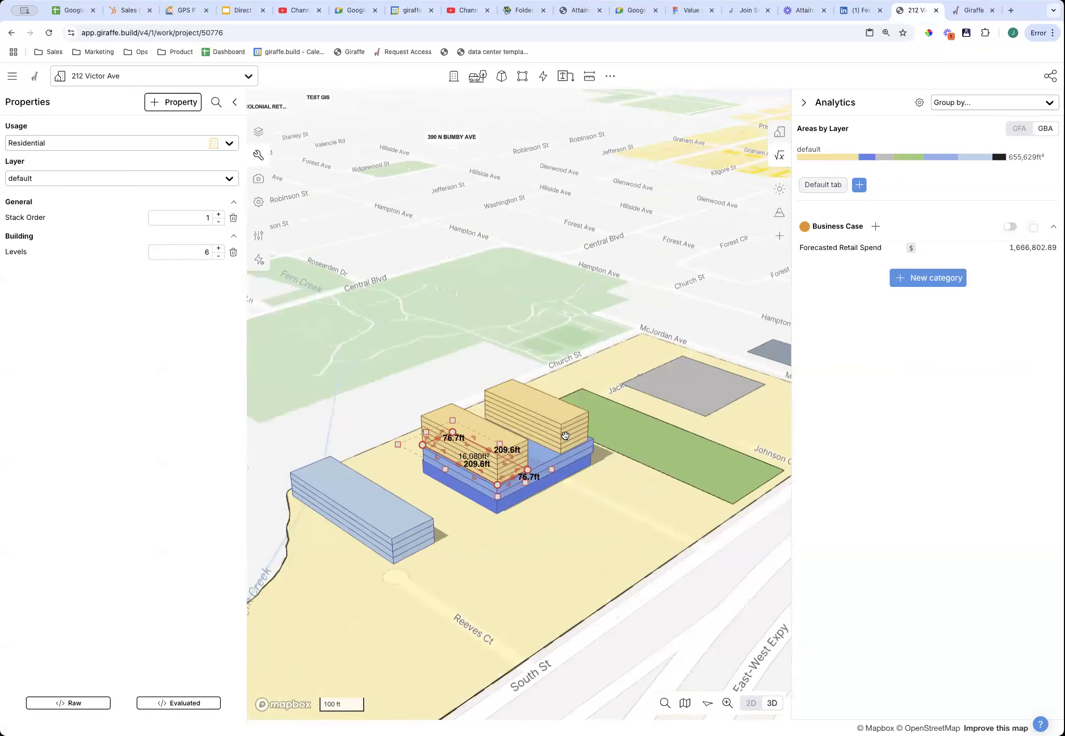
Raise the copied block to 34 levels, lifting Forecasted Retail Spend to 5,556,009.67.
{"action": "left_click", "coordinate": [219, 250]}
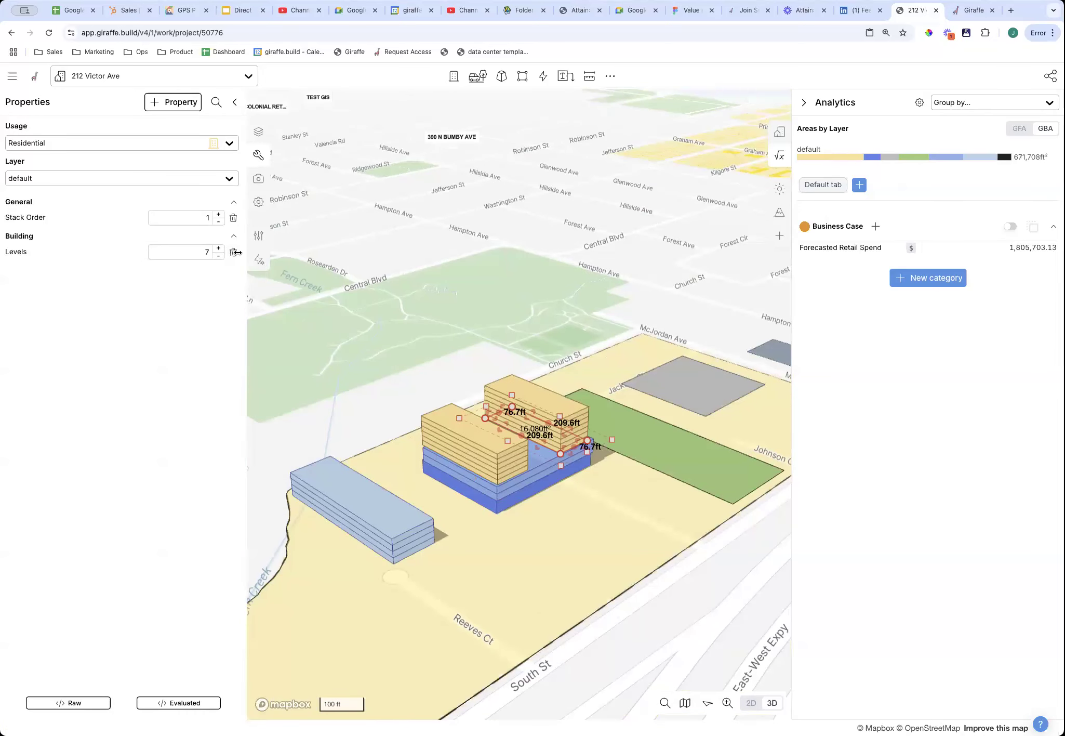
{"action": "right_click_drag", "start_coordinate": [611, 581], "coordinate": [581, 566]}
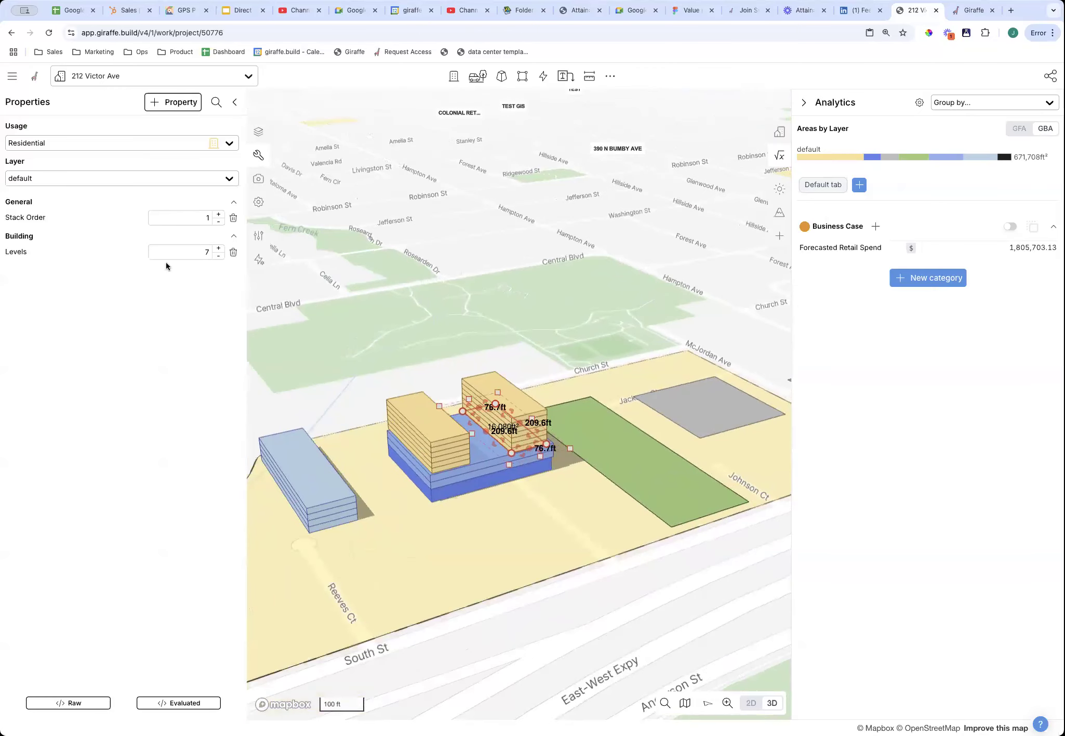
{"action": "left_click_drag", "start_coordinate": [239, 256], "coordinate": [743, 208]}
{"action": "scroll", "coordinate": [704, 278], "scroll_direction": "down", "scroll_amount": 3}
{"action": "scroll", "coordinate": [704, 278], "scroll_direction": "down", "scroll_amount": 5}
{"action": "right_click_drag", "start_coordinate": [612, 384], "coordinate": [615, 433]}
{"action": "left_click_drag", "start_coordinate": [607, 364], "coordinate": [608, 398]}
{"action": "scroll", "coordinate": [608, 398], "scroll_direction": "up", "scroll_amount": 5}
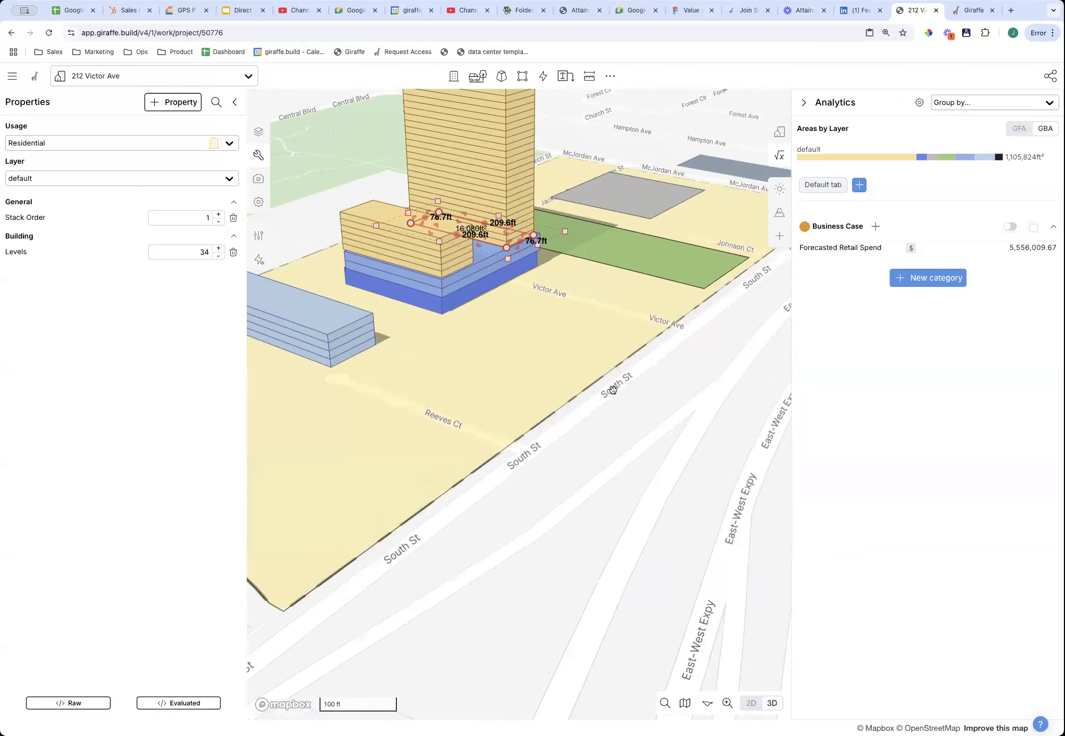
{"action": "scroll", "coordinate": [614, 392], "scroll_direction": "down", "scroll_amount": 5}
{"action": "scroll", "coordinate": [605, 434], "scroll_direction": "up", "scroll_amount": 2}
{"action": "right_click_drag", "start_coordinate": [606, 434], "coordinate": [645, 428]}
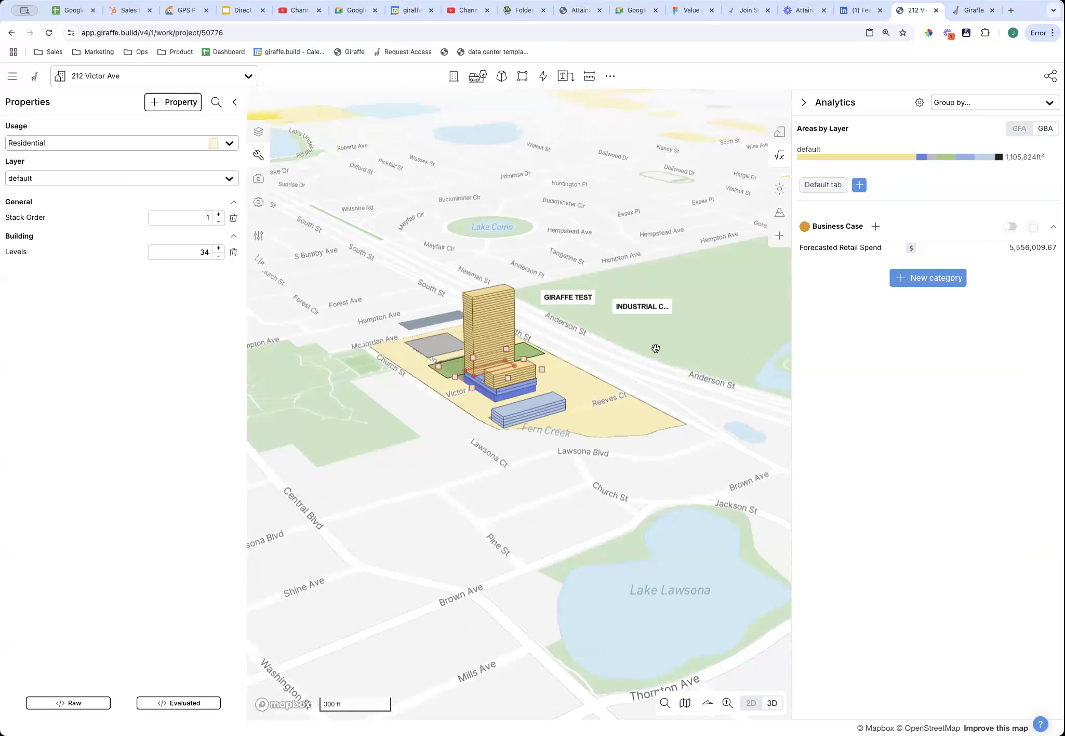
{"action": "left_click", "coordinate": [684, 414]}
{"action": "right_click_drag", "start_coordinate": [684, 413], "coordinate": [636, 415]}
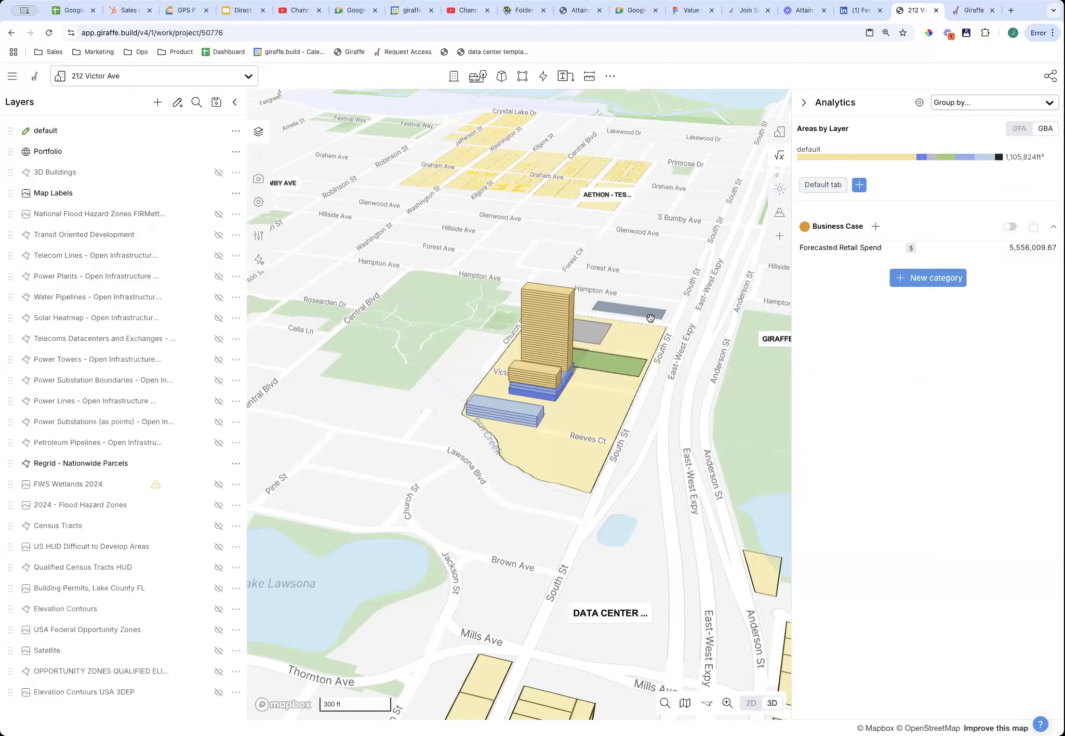
{"action": "mouse_move", "coordinate": [715, 388]}
{"action": "right_mouse_down"}
{"action": "mouse_move", "coordinate": [702, 393]}
{"action": "mouse_move", "coordinate": [684, 364]}
{"action": "mouse_move", "coordinate": [709, 400]}
{"action": "mouse_move", "coordinate": [701, 388]}
{"action": "right_mouse_up"}
{"action": "scroll", "coordinate": [683, 362], "scroll_direction": "up", "scroll_amount": 5}
{"action": "scroll", "coordinate": [684, 363], "scroll_direction": "down", "scroll_amount": 5}
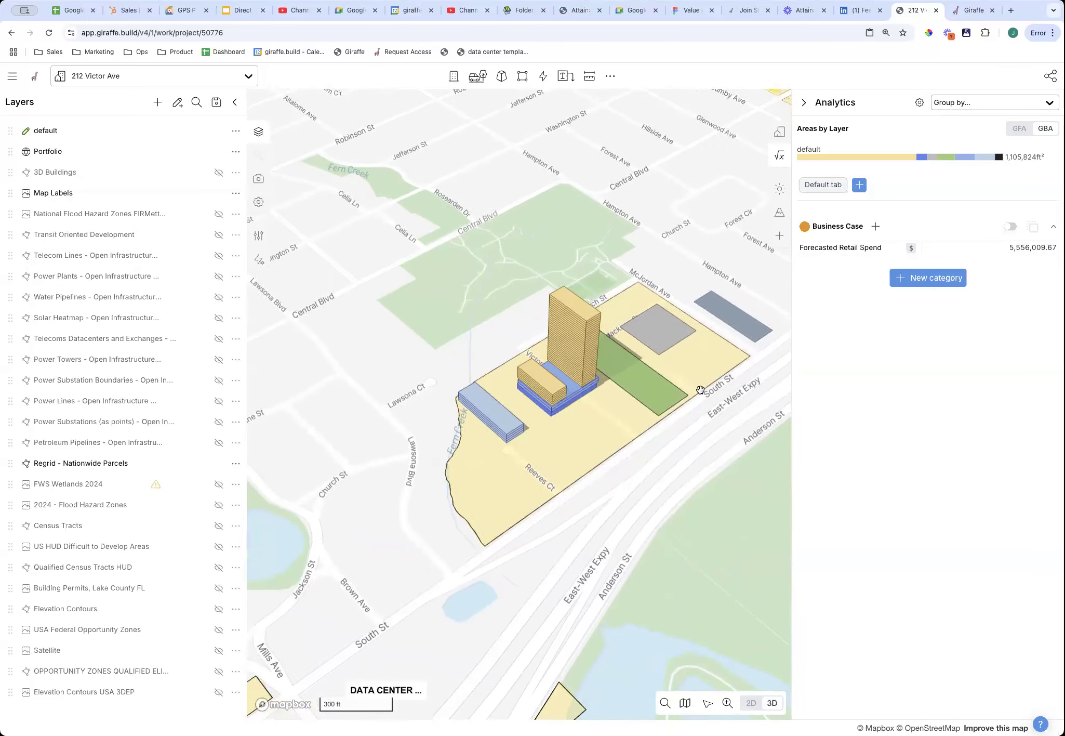
{"action": "scroll", "coordinate": [711, 386], "scroll_direction": "up", "scroll_amount": 5}
{"action": "scroll", "coordinate": [716, 389], "scroll_direction": "down", "scroll_amount": 5}
{"action": "left_click_drag", "start_coordinate": [716, 389], "coordinate": [654, 388]}
{"action": "right_click_drag", "start_coordinate": [671, 396], "coordinate": [609, 426]}
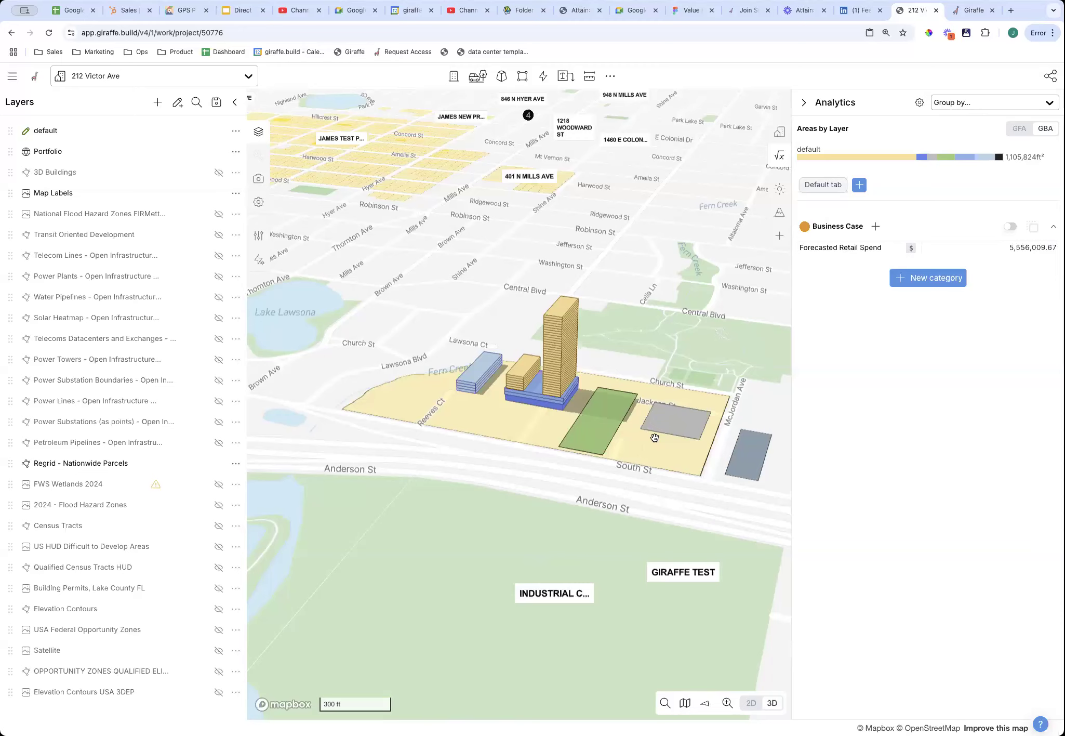
Show the site's Urban Metrics panel.
{"action": "right_click_drag", "start_coordinate": [482, 421], "coordinate": [529, 419]}
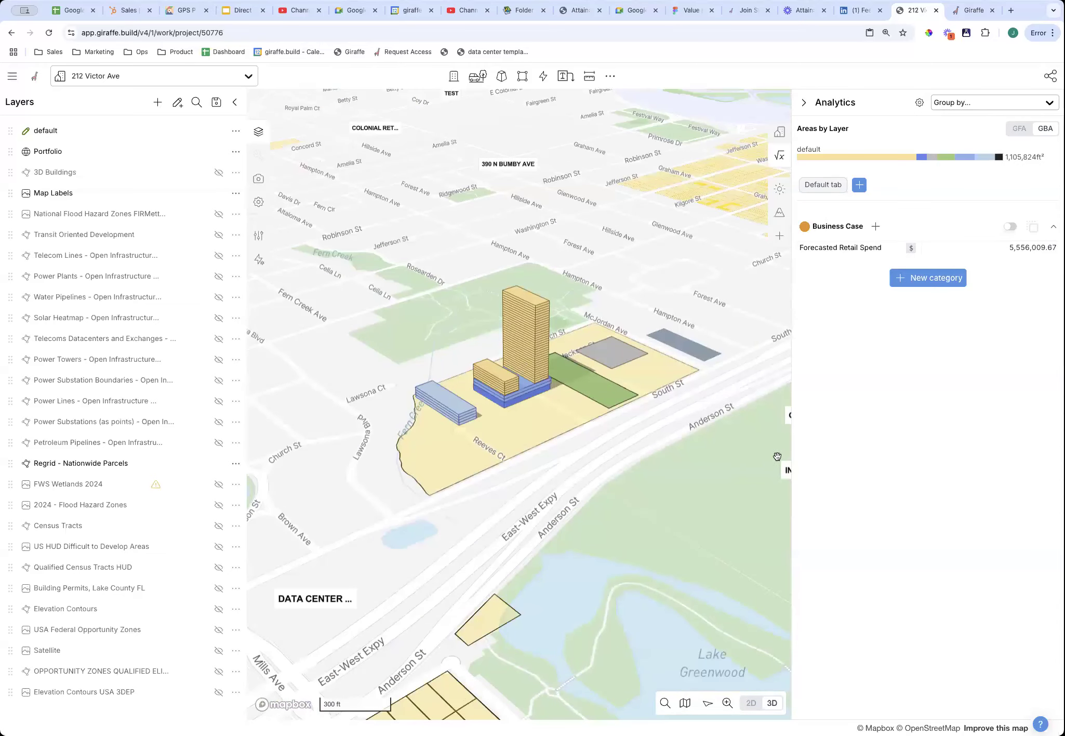
{"action": "scroll", "coordinate": [547, 455], "scroll_direction": "up", "scroll_amount": 5}
{"action": "scroll", "coordinate": [544, 390], "scroll_direction": "down", "scroll_amount": 4}
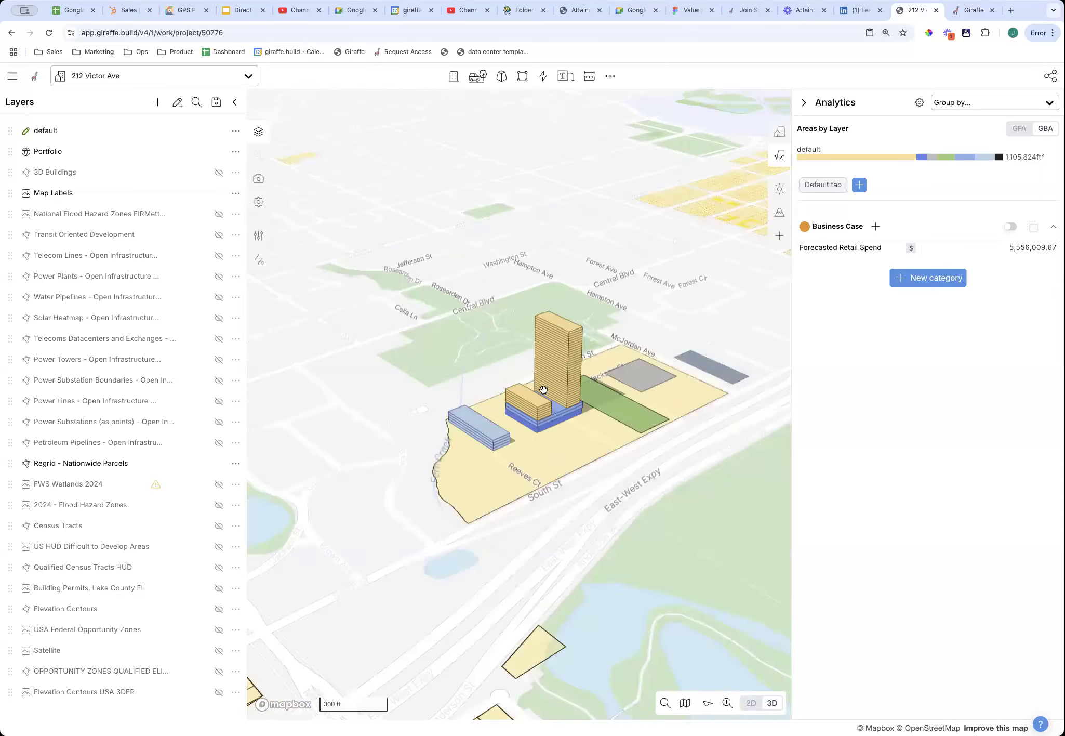
{"action": "scroll", "coordinate": [558, 439], "scroll_direction": "down", "scroll_amount": 8}
{"action": "scroll", "coordinate": [565, 442], "scroll_direction": "up", "scroll_amount": 10}
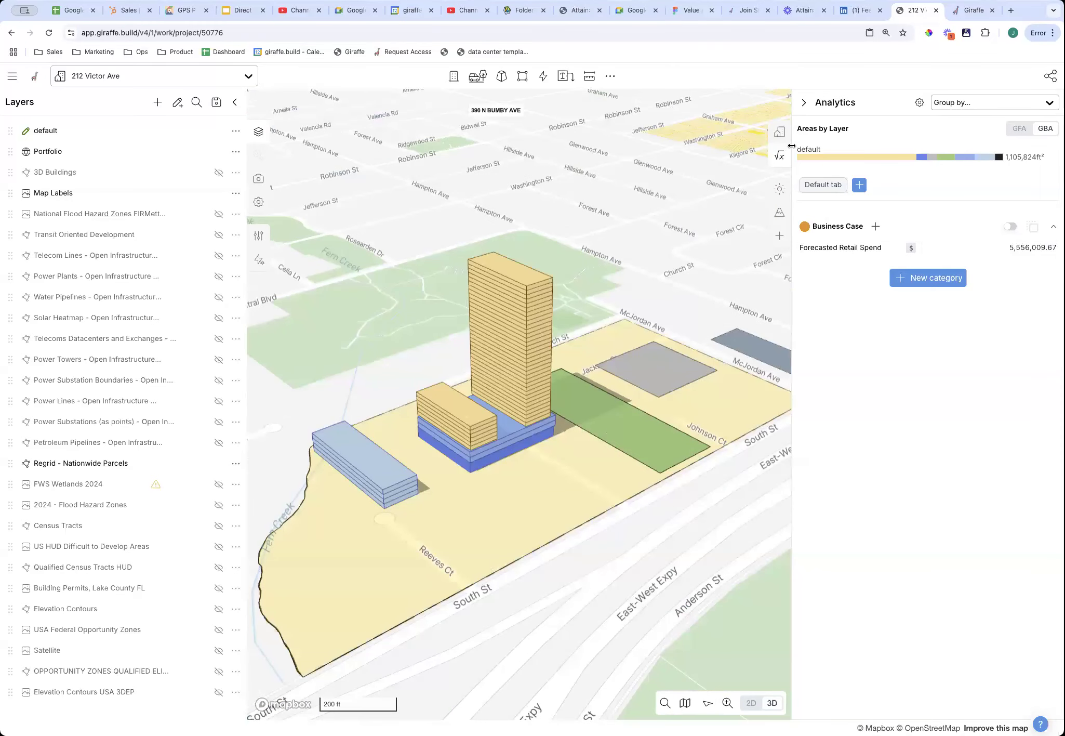
{"action": "left_click", "coordinate": [780, 133]}
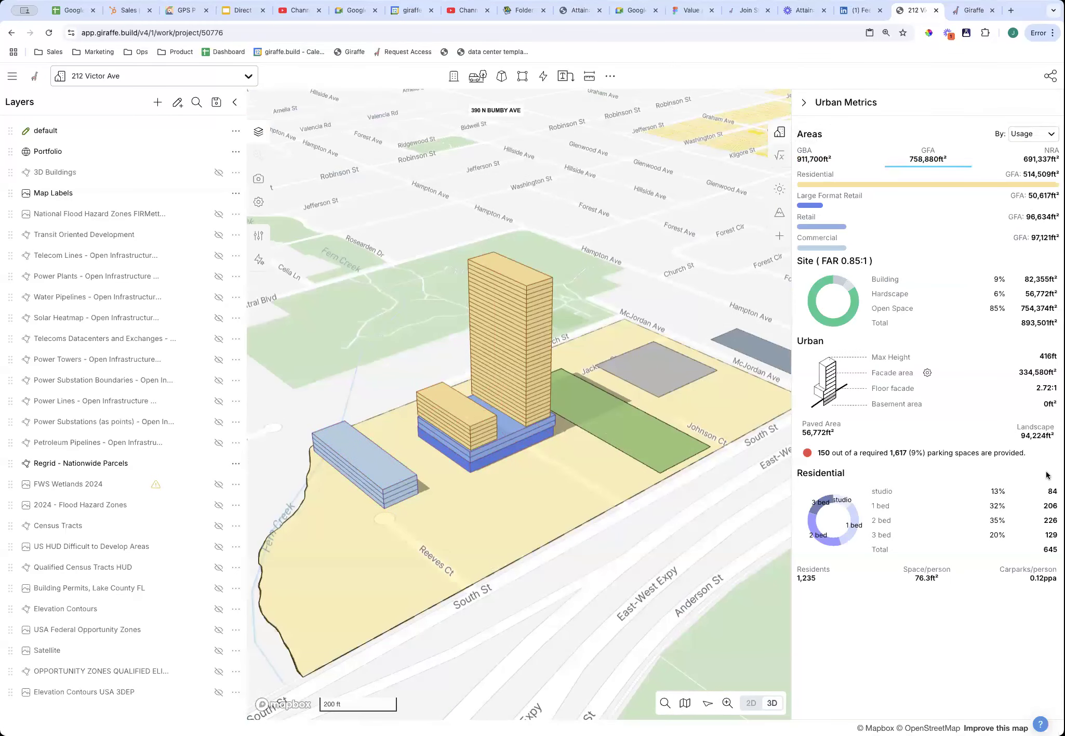
Select the grey on-grade carpark and stretch its edge toward South St.
{"action": "right_click_drag", "start_coordinate": [723, 517], "coordinate": [640, 594]}
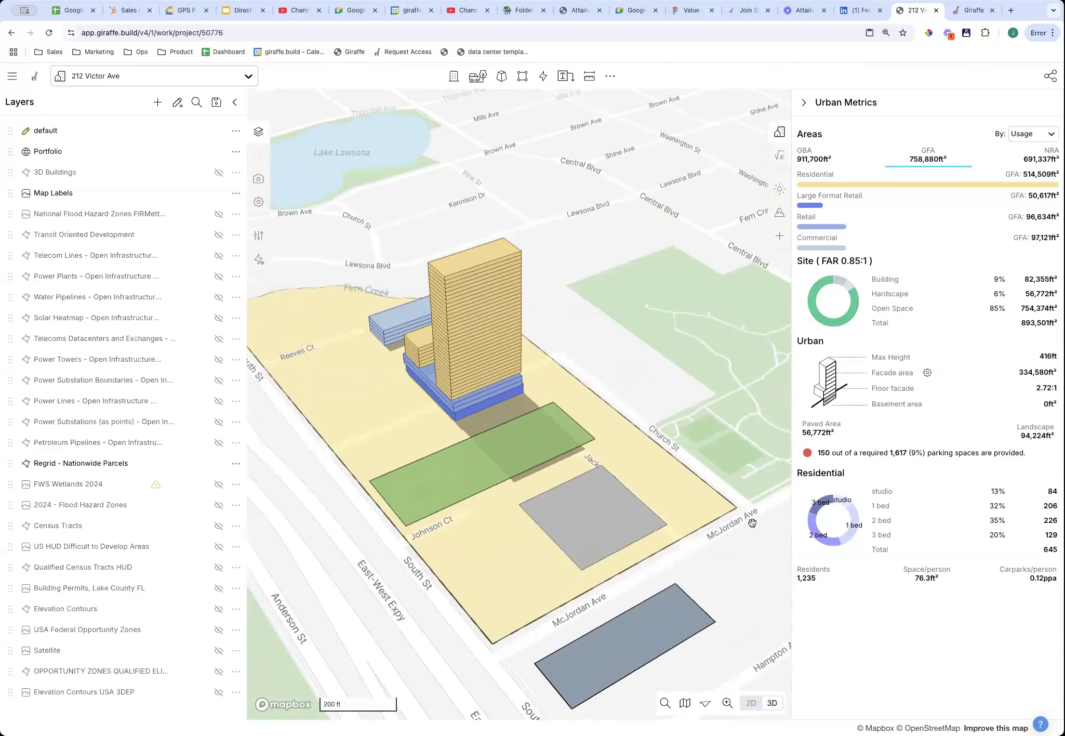
{"action": "left_click_drag", "start_coordinate": [678, 569], "coordinate": [699, 511]}
{"action": "scroll", "coordinate": [699, 511], "scroll_direction": "up", "scroll_amount": 5}
{"action": "scroll", "coordinate": [700, 494], "scroll_direction": "down", "scroll_amount": 2}
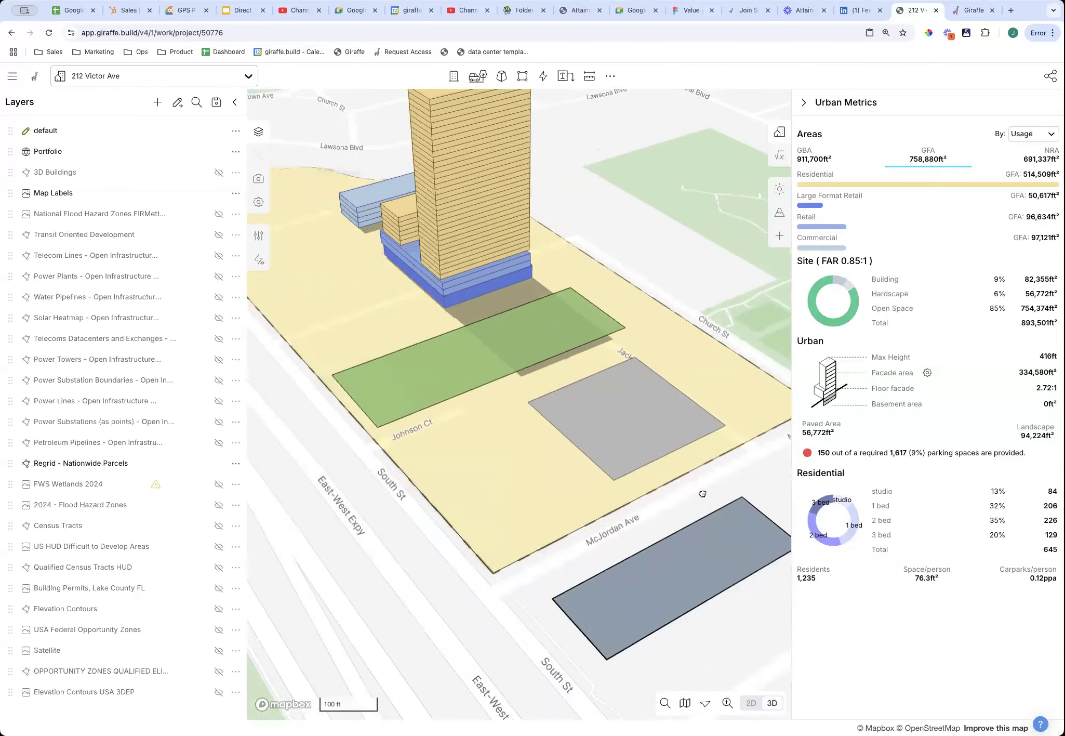
{"action": "left_click", "coordinate": [613, 421]}
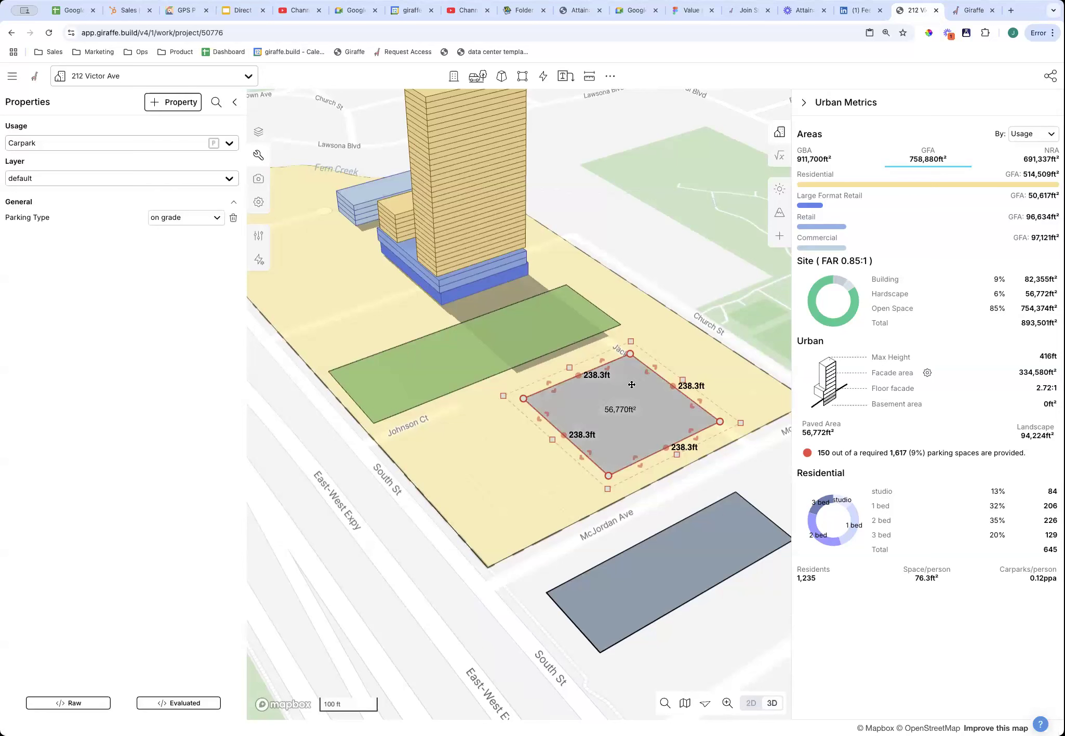
{"action": "mouse_move", "coordinate": [808, 453]}
{"action": "left_click_drag", "start_coordinate": [582, 455], "coordinate": [527, 514]}
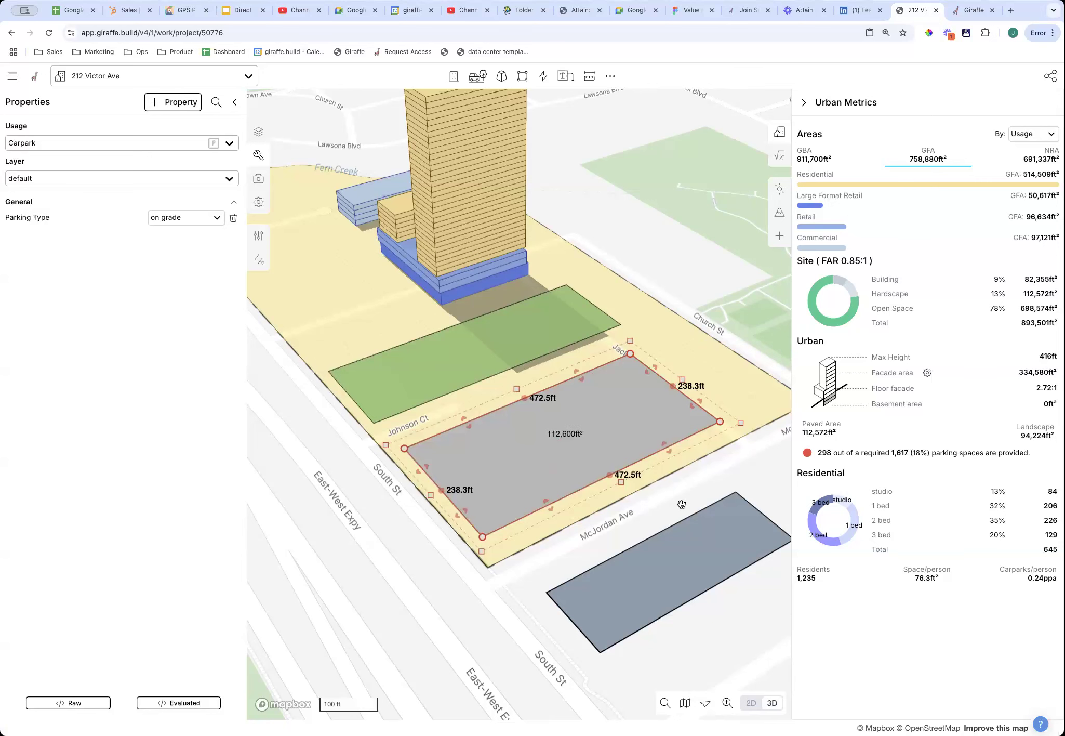
Delete the grey carpark, leaving 0 of 1,617 required parking spaces.
{"action": "right_click_drag", "start_coordinate": [524, 448], "coordinate": [527, 478]}
{"action": "right_click_drag", "start_coordinate": [480, 398], "coordinate": [496, 441]}
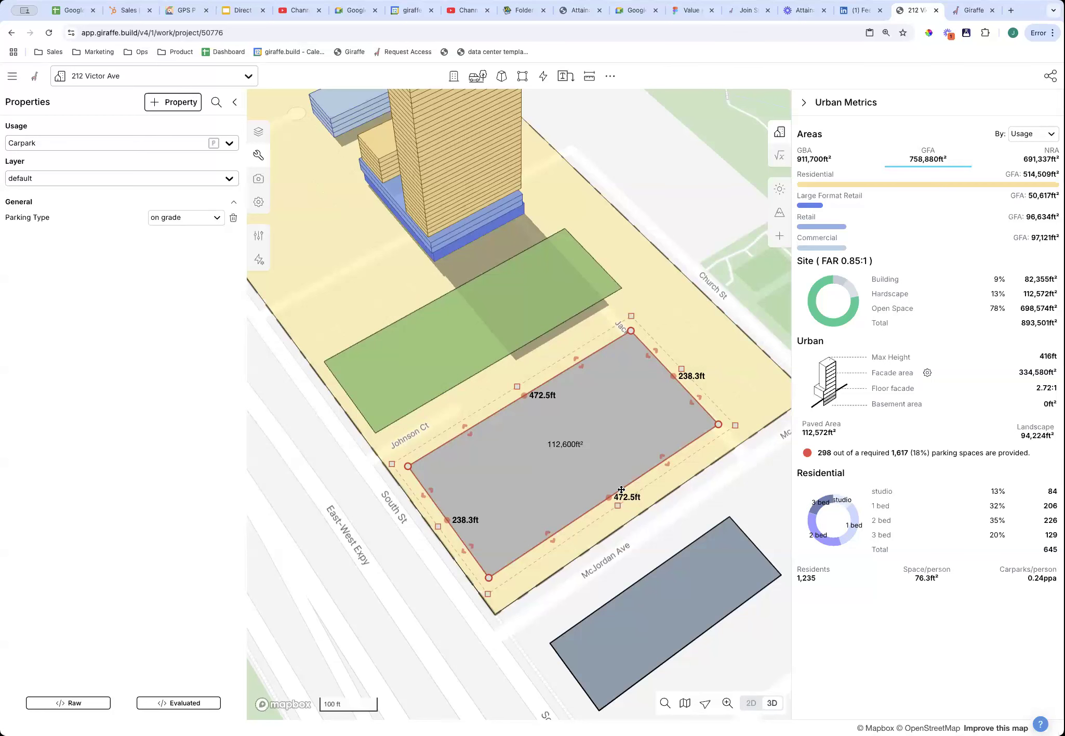
{"action": "key", "text": "Delete"}
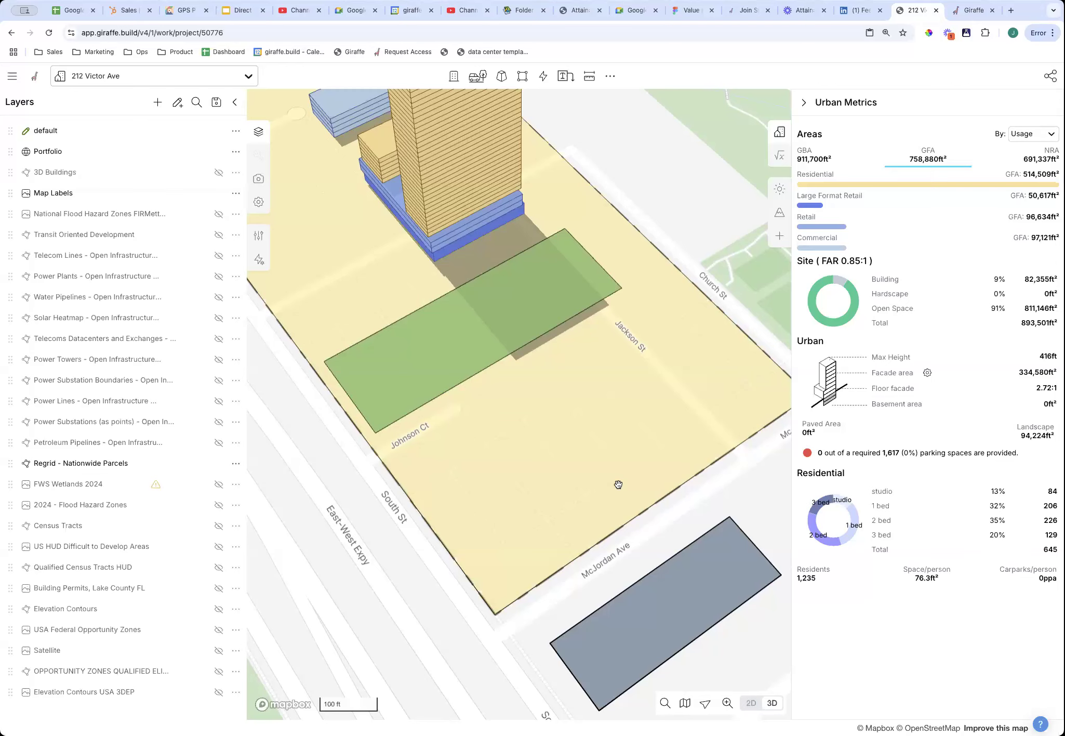
Draw a rectangular Carpark flow between Johnson Ct and McJordan Ave.
{"action": "left_click", "coordinate": [542, 78]}
{"action": "scroll", "coordinate": [550, 353], "scroll_direction": "down", "scroll_amount": 5}
{"action": "scroll", "coordinate": [550, 353], "scroll_direction": "up", "scroll_amount": 5}
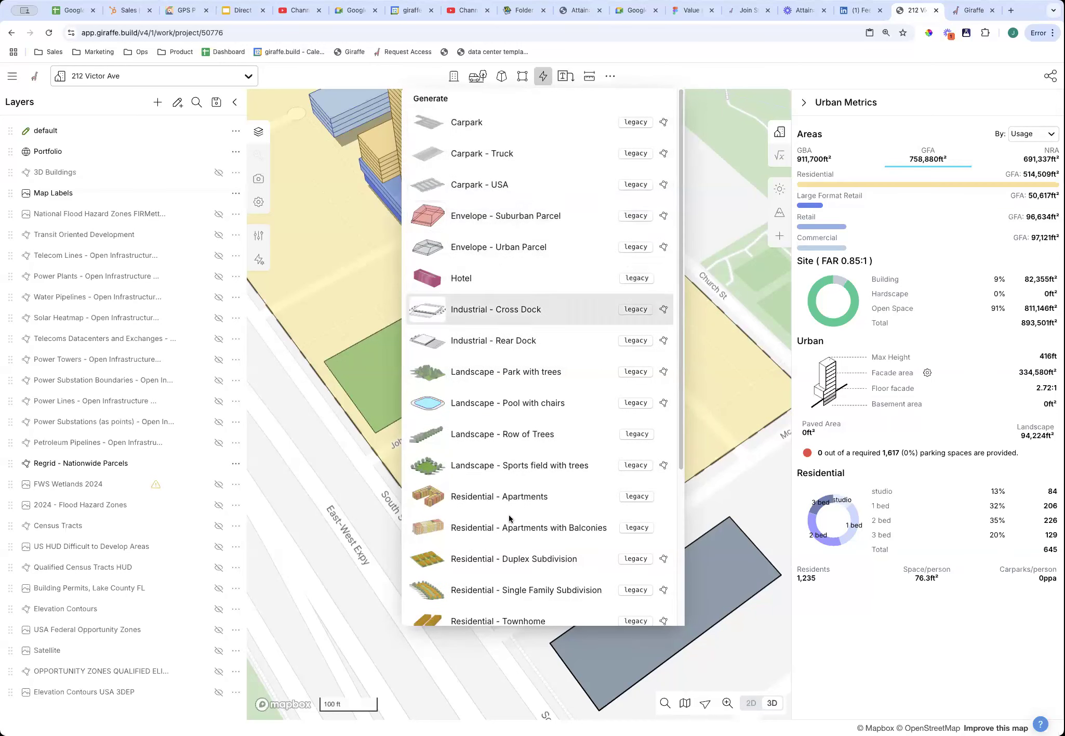
{"action": "scroll", "coordinate": [515, 574], "scroll_direction": "down", "scroll_amount": 4}
{"action": "left_click", "coordinate": [502, 576]}
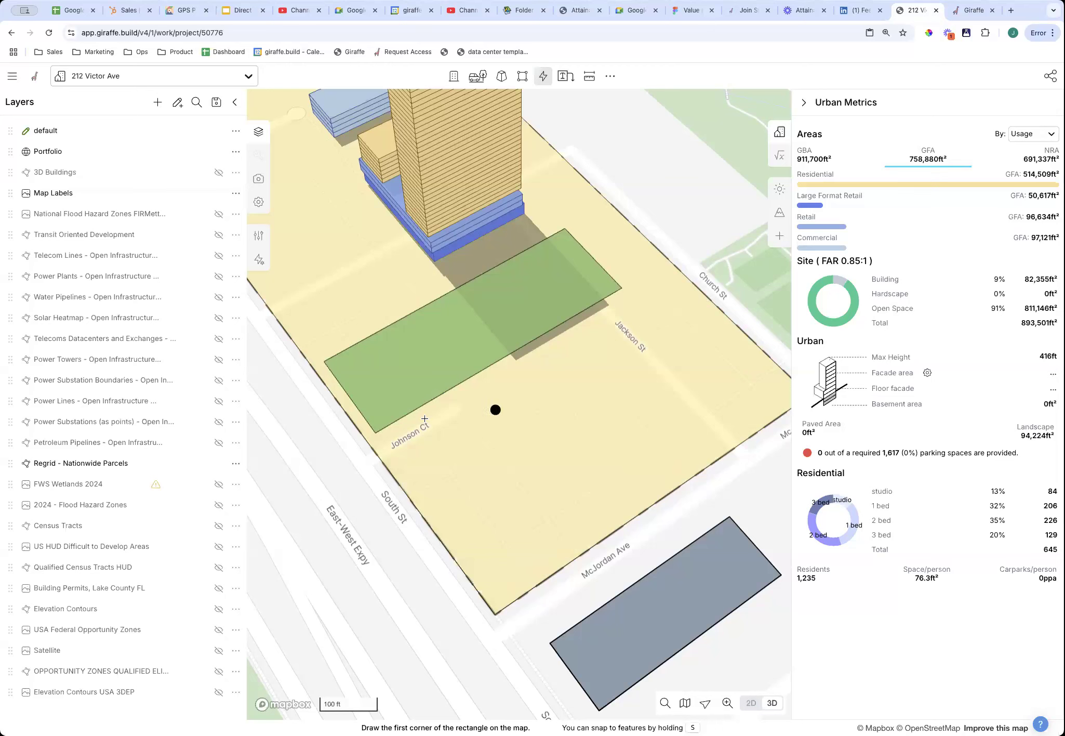
{"action": "left_click", "coordinate": [410, 458]}
{"action": "left_click", "coordinate": [504, 587]}
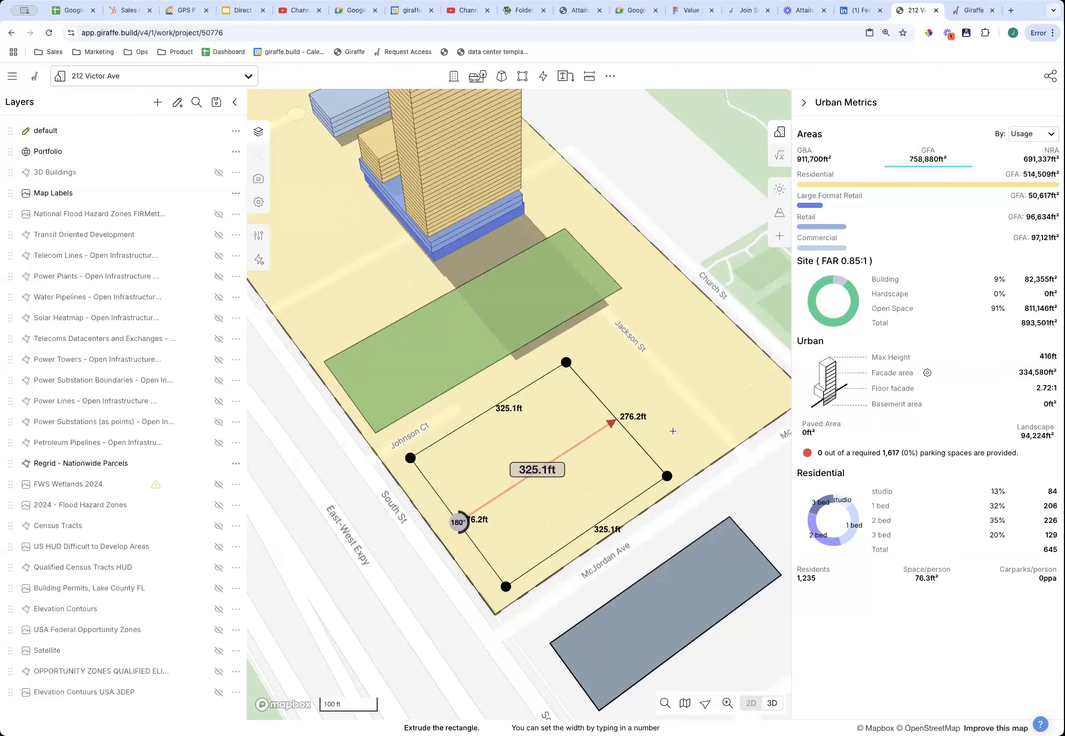
{"action": "left_click", "coordinate": [685, 418]}
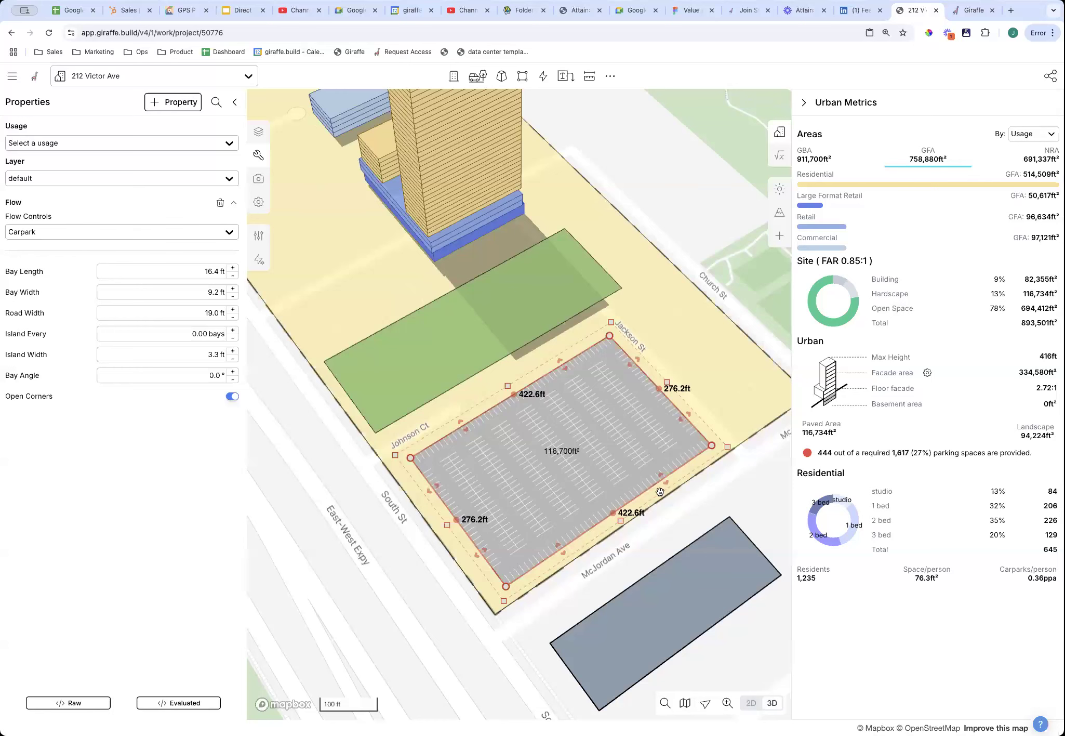
Reshape the carpark by moving its bottom corner inward and notching its east side.
{"action": "mouse_move", "coordinate": [506, 586]}
{"action": "left_mouse_down"}
{"action": "mouse_move", "coordinate": [535, 523]}
{"action": "mouse_move", "coordinate": [451, 557]}
{"action": "mouse_move", "coordinate": [488, 587]}
{"action": "left_mouse_up"}
{"action": "left_click_drag", "start_coordinate": [601, 513], "coordinate": [553, 478]}
{"action": "left_click_drag", "start_coordinate": [623, 457], "coordinate": [561, 443]}
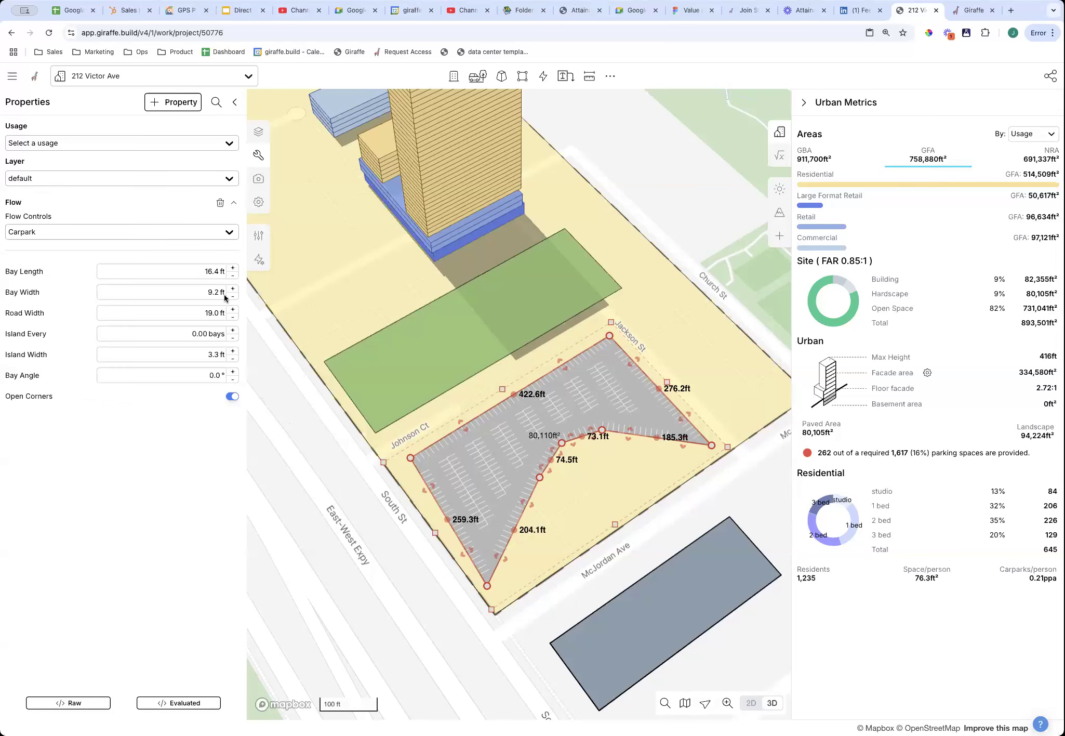
Set the carpark to 18.0 ft bay length, 9.5 ft bay width and 24.0 ft road width.
{"action": "left_click", "coordinate": [217, 281]}
{"action": "type", "text": "18"}
{"action": "key", "text": "Tab"}
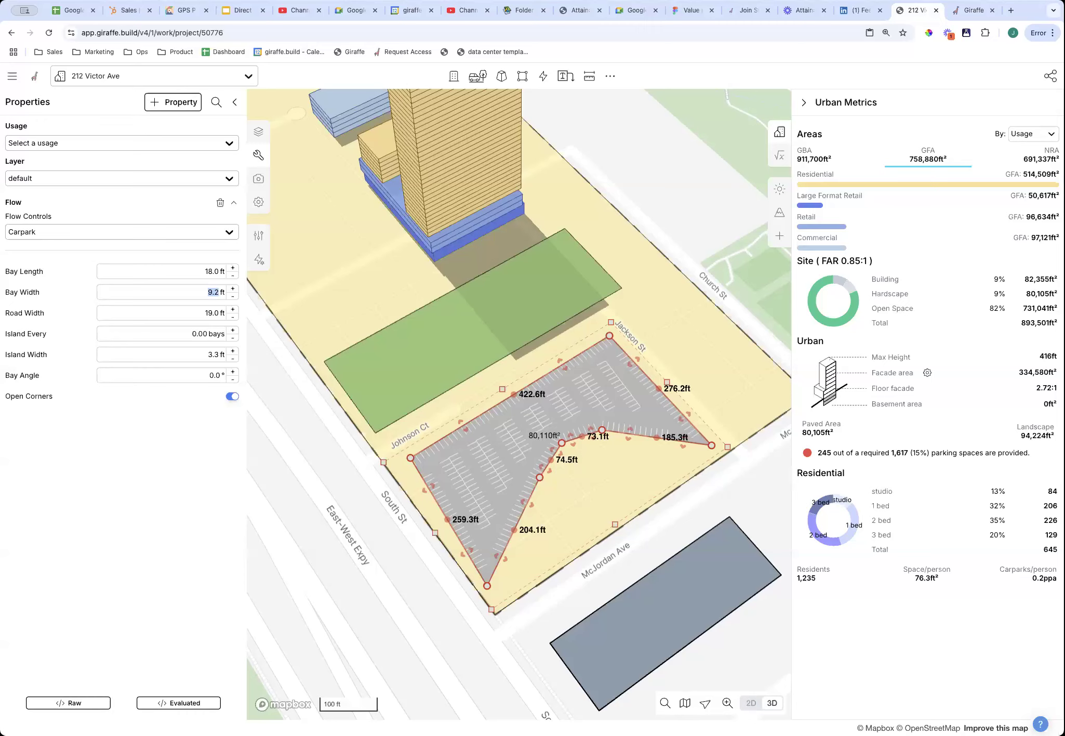
{"action": "key", "text": "Tab"}
{"action": "type", "text": "24"}
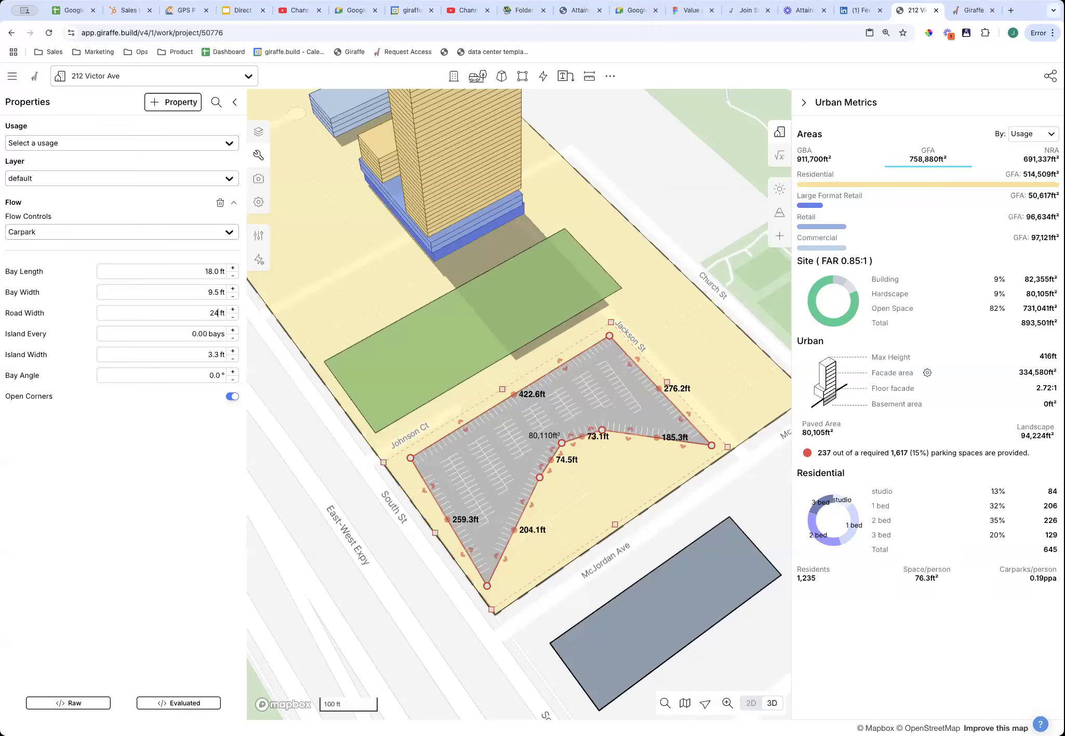
{"action": "key", "text": "Tab"}
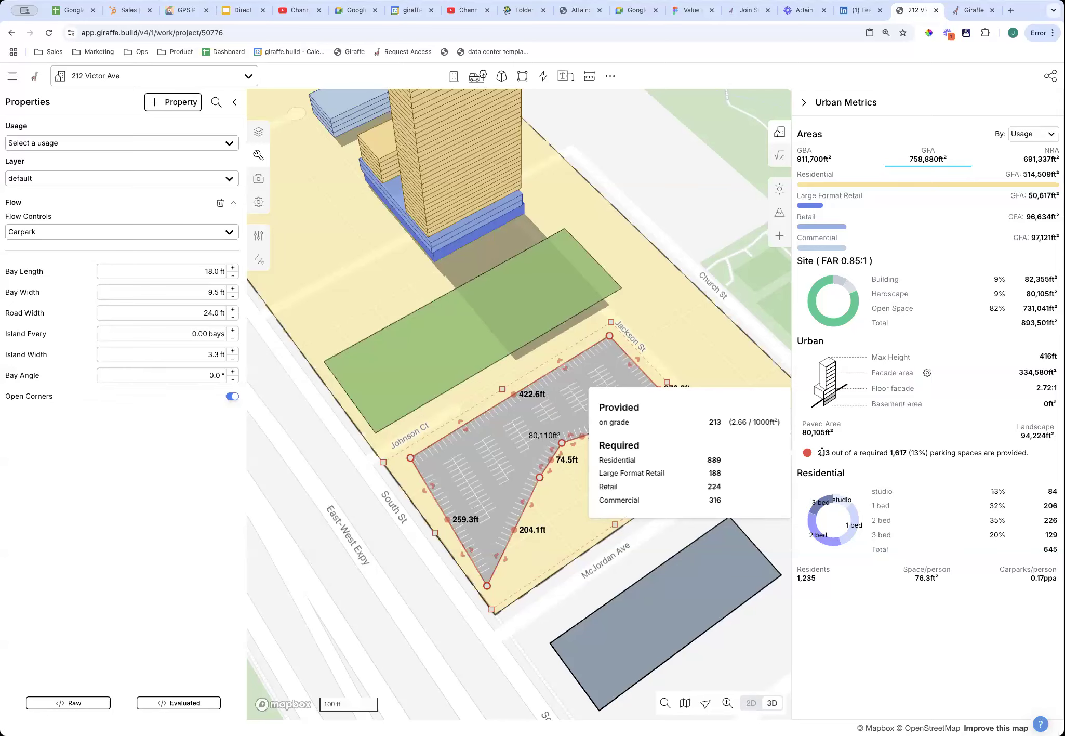
Extend the carpark's west edge down toward South St, giving 212 spaces.
{"action": "right_click_drag", "start_coordinate": [619, 547], "coordinate": [487, 448]}
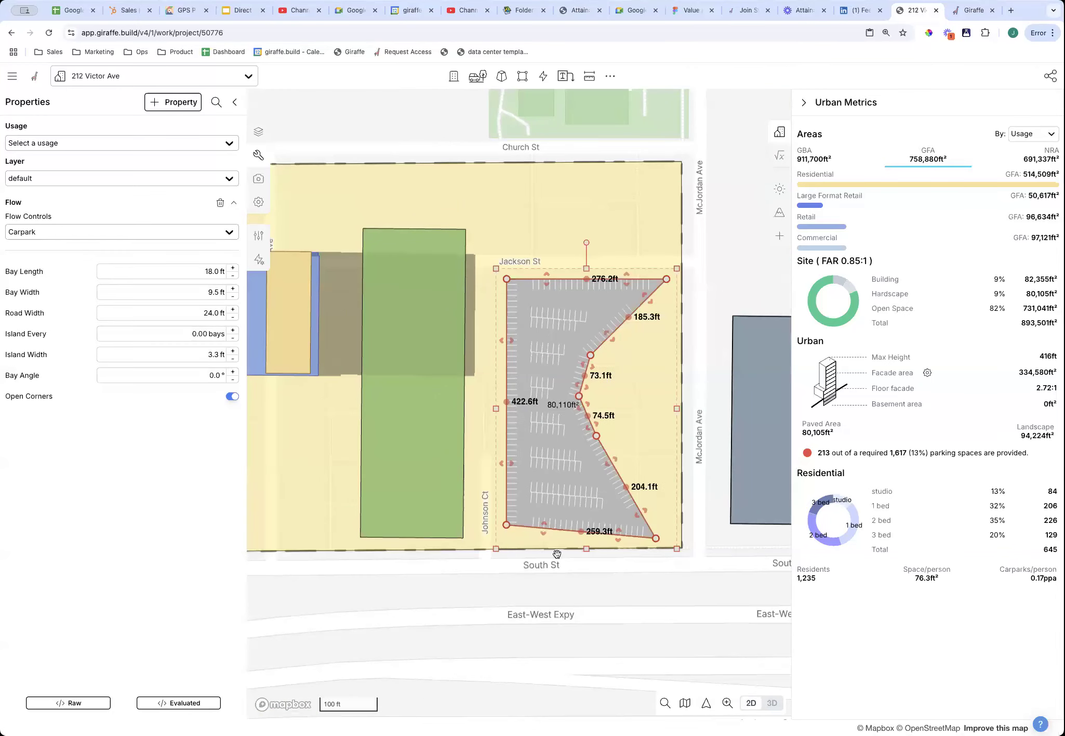
{"action": "left_click_drag", "start_coordinate": [507, 526], "coordinate": [507, 535]}
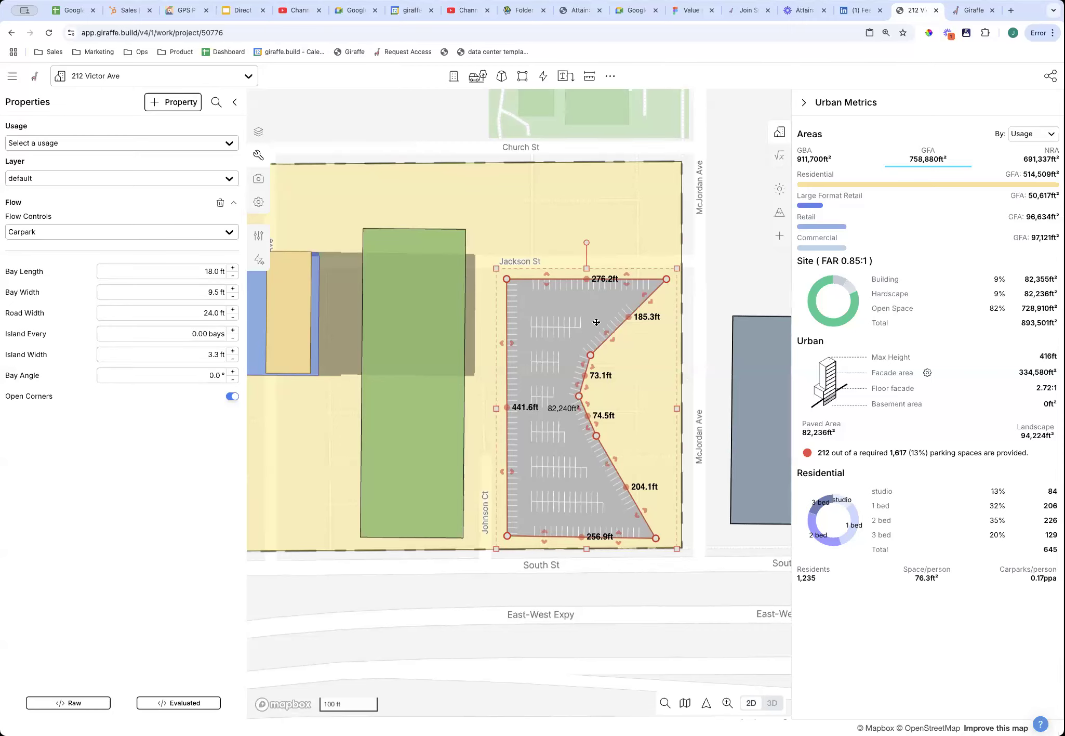
{"action": "left_click_drag", "start_coordinate": [374, 464], "coordinate": [507, 443]}
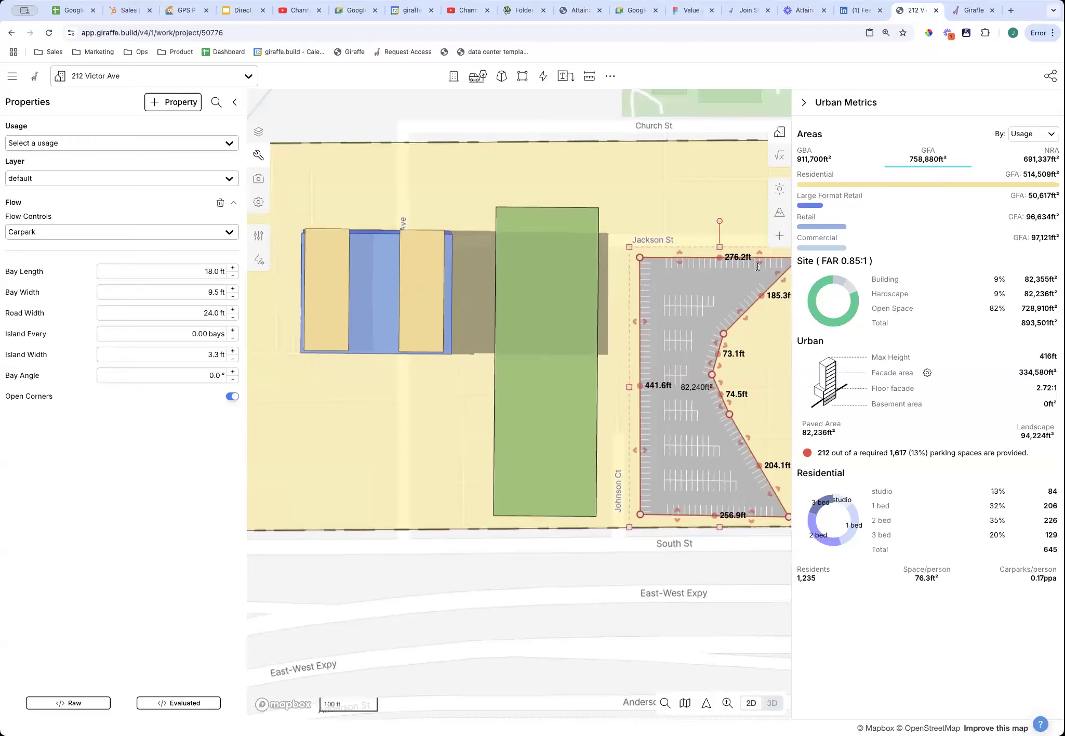
{"action": "left_click_drag", "start_coordinate": [692, 173], "coordinate": [578, 265]}
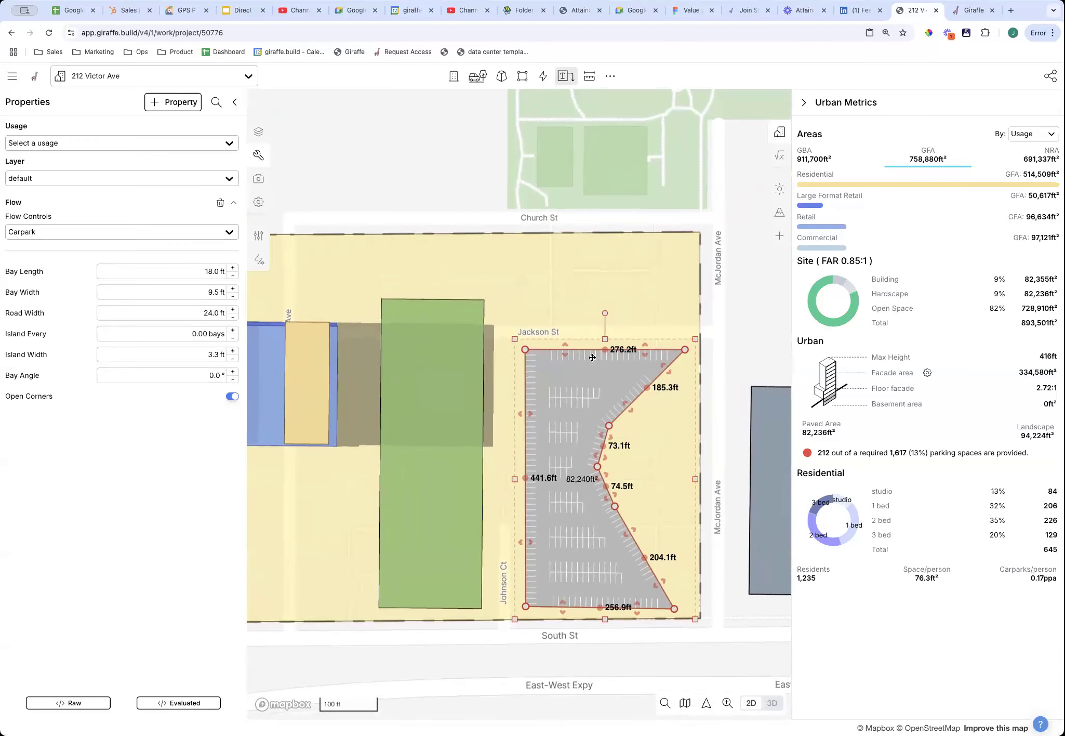
Draw a 544.4 ft Road - Perpendicular Parking along Church St.
{"action": "left_click", "coordinate": [544, 78]}
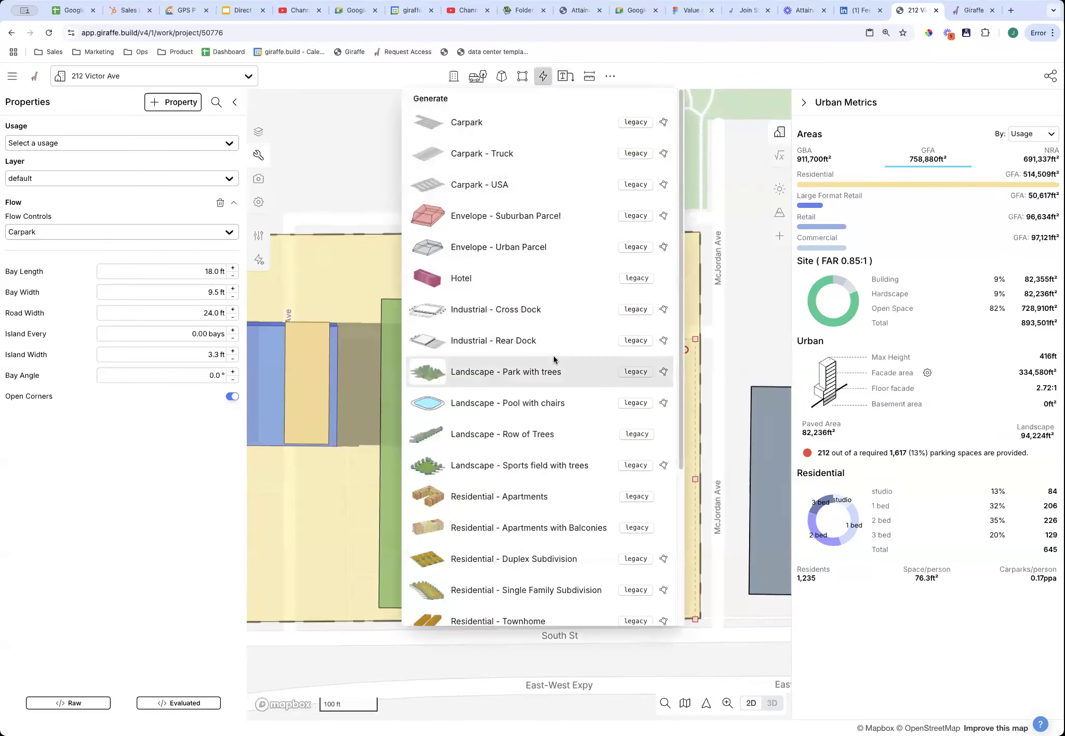
{"action": "scroll", "coordinate": [541, 371], "scroll_direction": "down", "scroll_amount": 3}
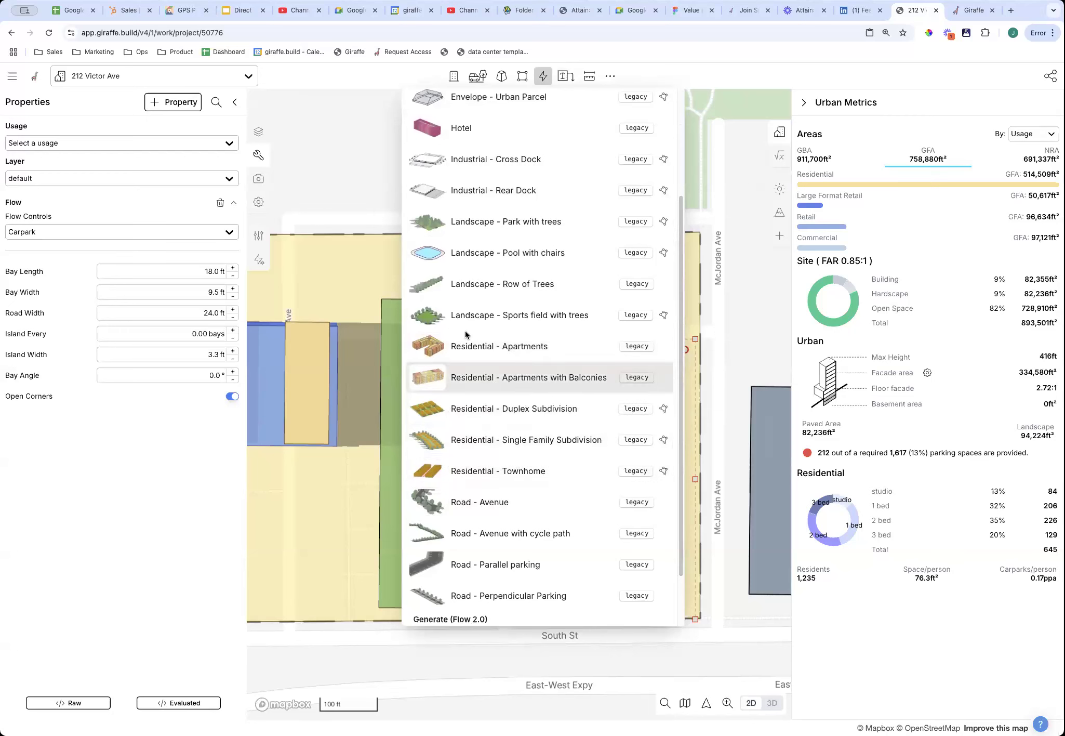
{"action": "scroll", "coordinate": [567, 503], "scroll_direction": "down", "scroll_amount": 2}
{"action": "left_click", "coordinate": [437, 341]}
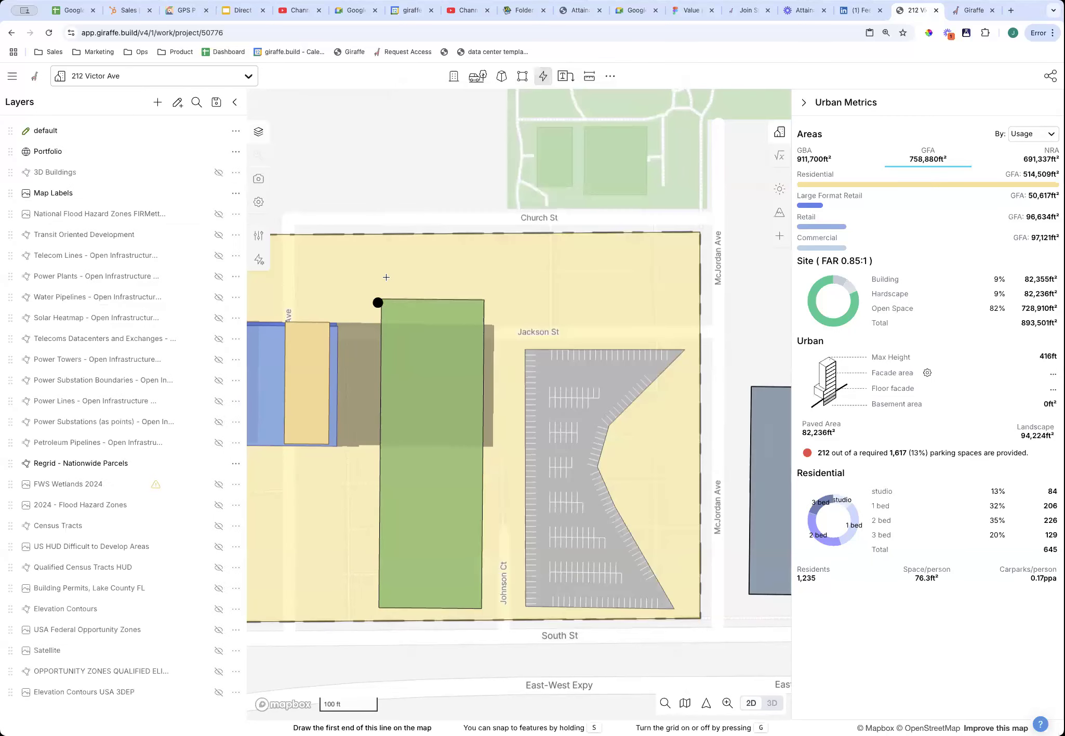
{"action": "left_click", "coordinate": [367, 272]}
{"action": "left_click", "coordinate": [681, 281]}
{"action": "left_click", "coordinate": [680, 281]}
{"action": "scroll", "coordinate": [618, 272], "scroll_direction": "up", "scroll_amount": 5}
{"action": "left_click", "coordinate": [672, 393]}
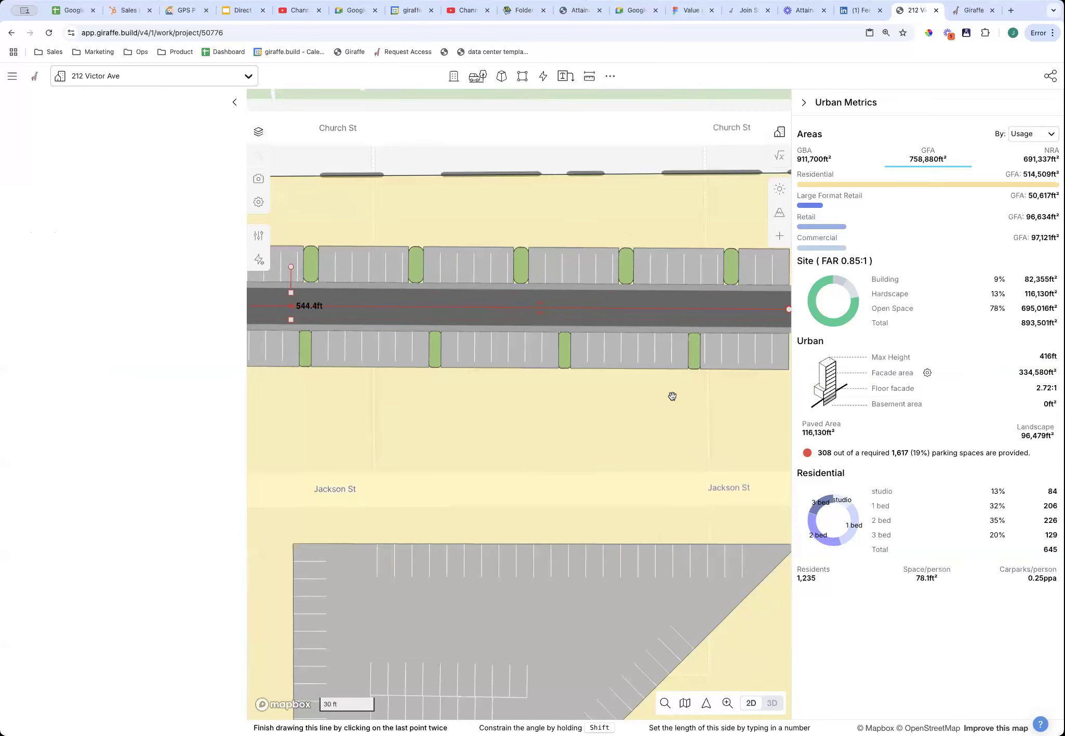
In 3D, try bending the tree-lined road at its midpoint, then undo the bend.
{"action": "key", "text": "space"}
{"action": "right_click_drag", "start_coordinate": [619, 408], "coordinate": [604, 409]}
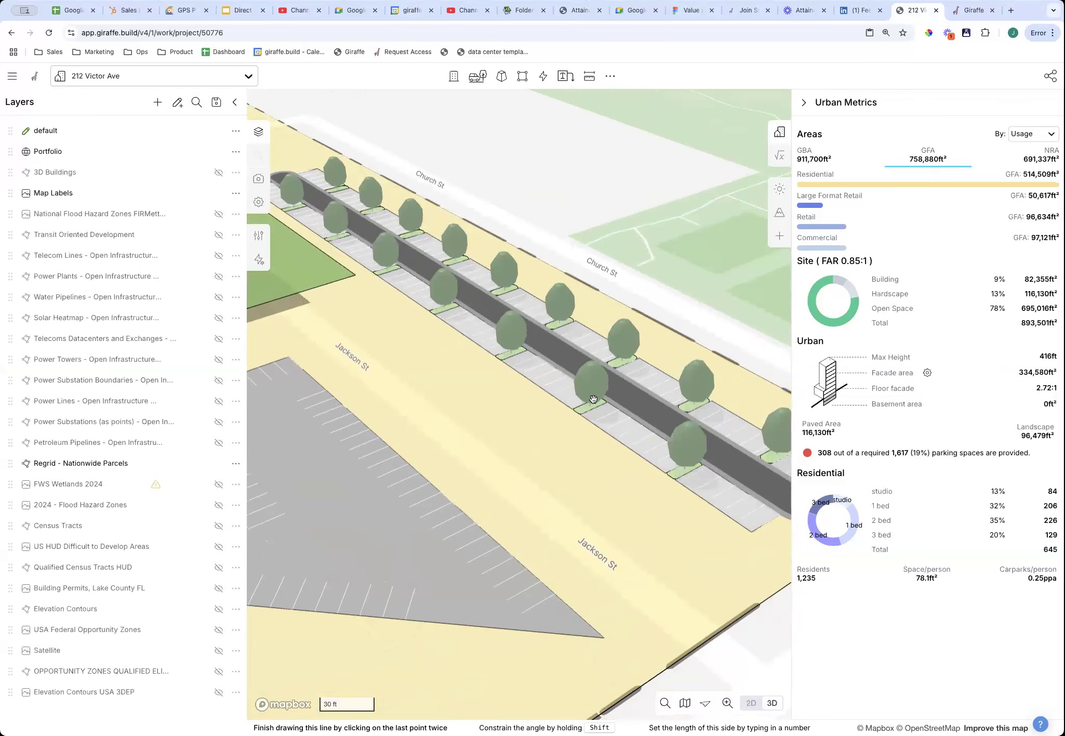
{"action": "scroll", "coordinate": [611, 410], "scroll_direction": "down", "scroll_amount": 5}
{"action": "left_click", "coordinate": [617, 416]}
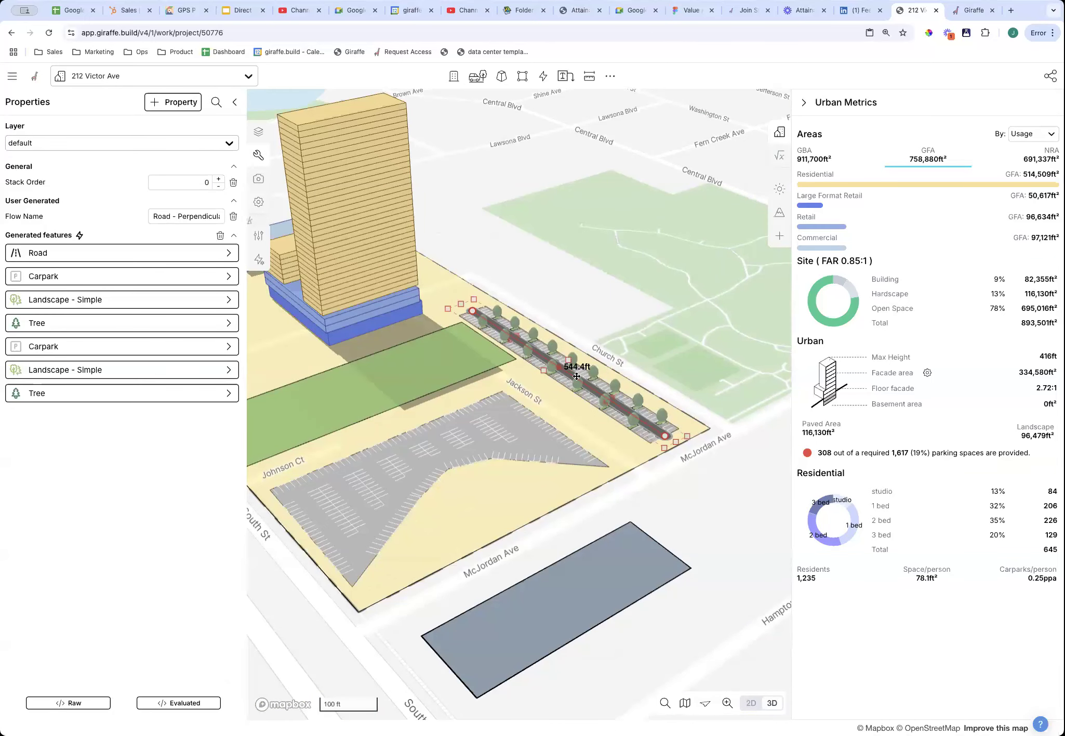
{"action": "mouse_move", "coordinate": [559, 366]}
{"action": "left_mouse_down"}
{"action": "mouse_move", "coordinate": [559, 335]}
{"action": "mouse_move", "coordinate": [546, 358]}
{"action": "mouse_move", "coordinate": [565, 384]}
{"action": "left_mouse_up"}
{"action": "key", "text": "super+z"}
Delete the old green landscape block.
{"action": "right_click_drag", "start_coordinate": [625, 471], "coordinate": [593, 427]}
{"action": "right_click_drag", "start_coordinate": [690, 543], "coordinate": [676, 540]}
{"action": "scroll", "coordinate": [680, 506], "scroll_direction": "down", "scroll_amount": 5}
{"action": "left_click_drag", "start_coordinate": [580, 570], "coordinate": [622, 622]}
{"action": "right_click_drag", "start_coordinate": [549, 550], "coordinate": [462, 487]}
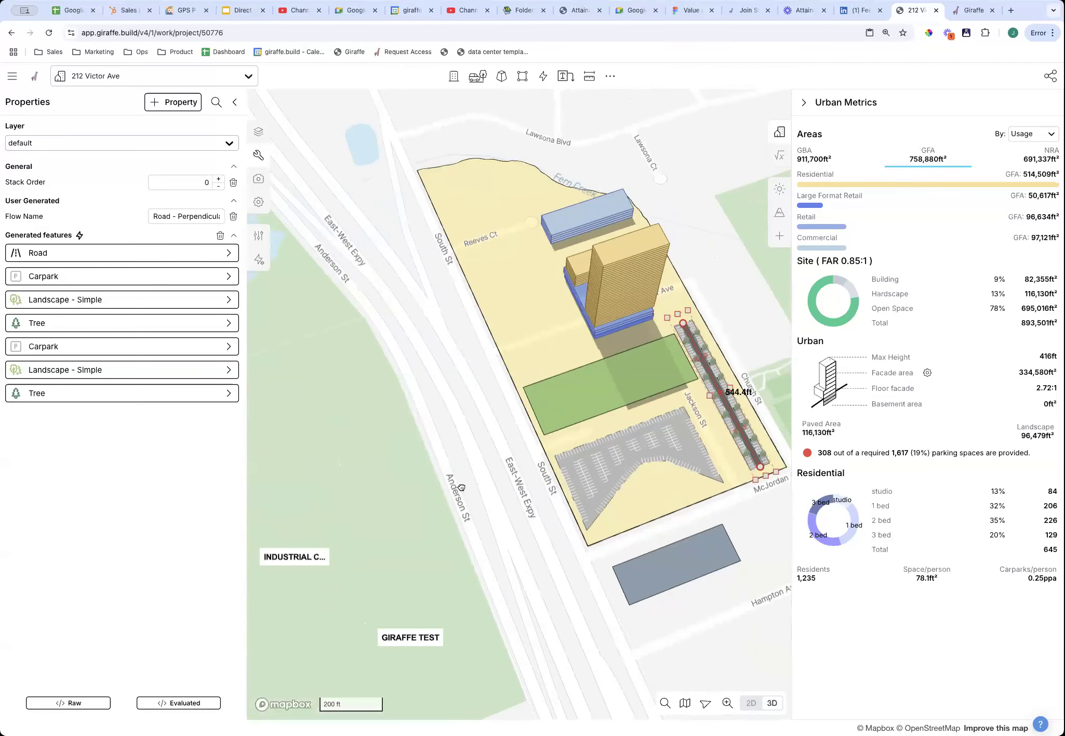
{"action": "left_click_drag", "start_coordinate": [461, 487], "coordinate": [458, 557]}
{"action": "left_click", "coordinate": [609, 457]}
{"action": "key", "text": "Delete"}
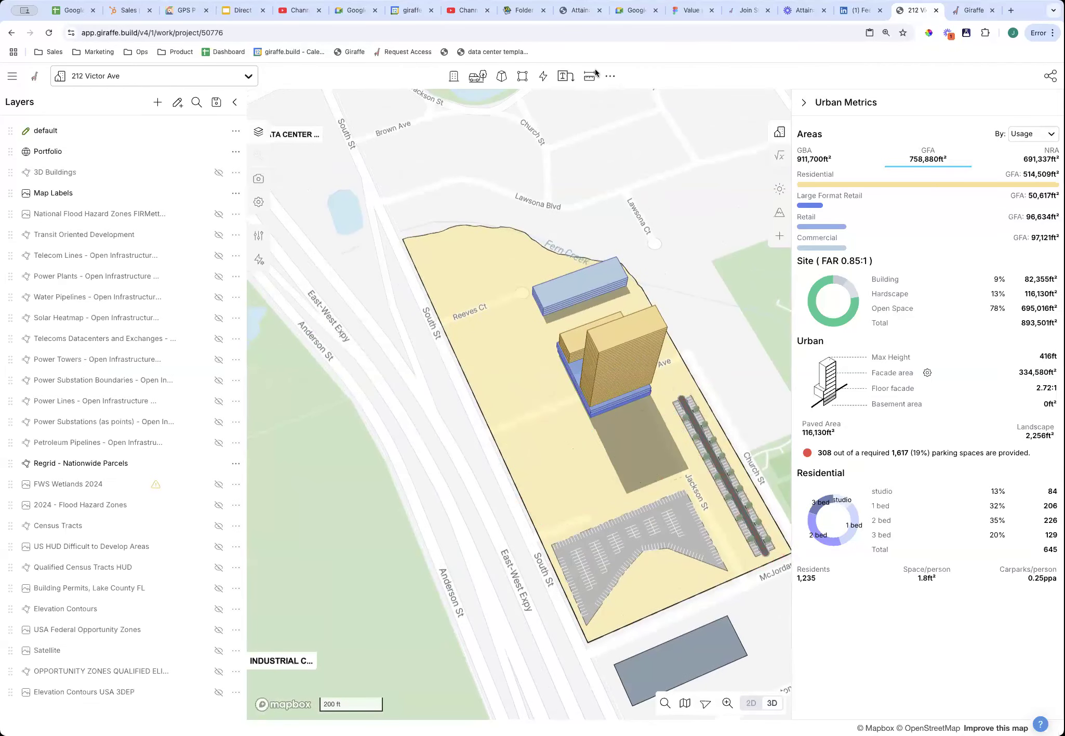
Draw a Landscape - Park with trees rectangle between the podium and carpark, pulling its left edge inward.
{"action": "left_click", "coordinate": [543, 75]}
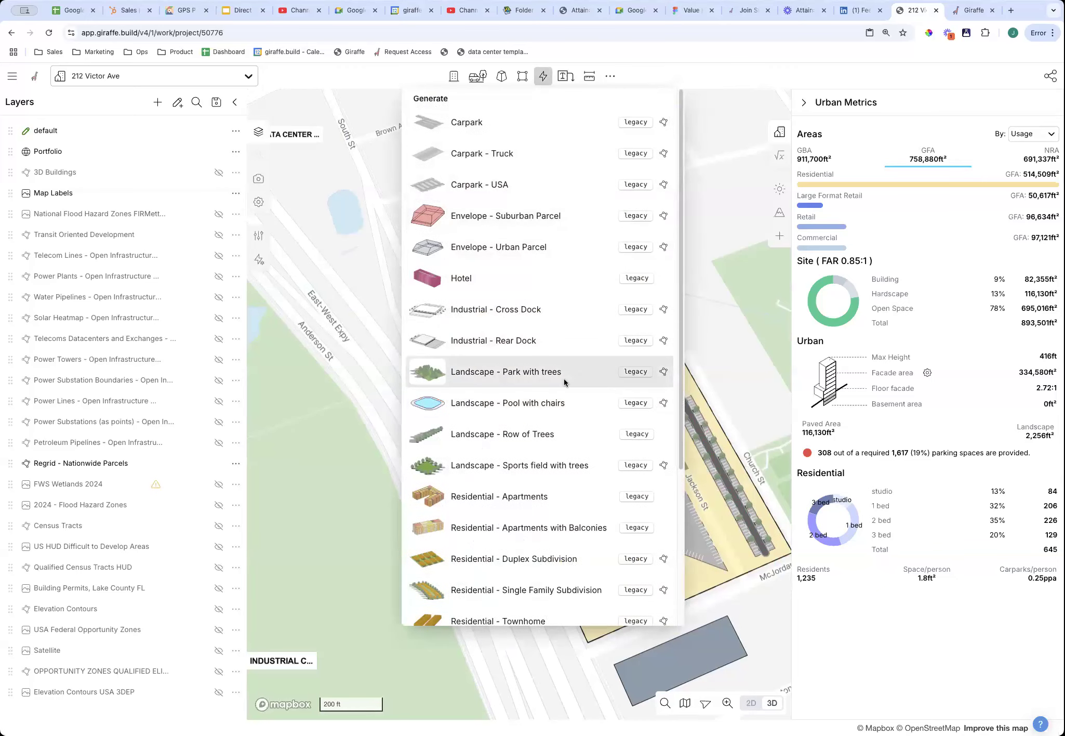
{"action": "left_click", "coordinate": [563, 374]}
{"action": "left_click", "coordinate": [502, 445]}
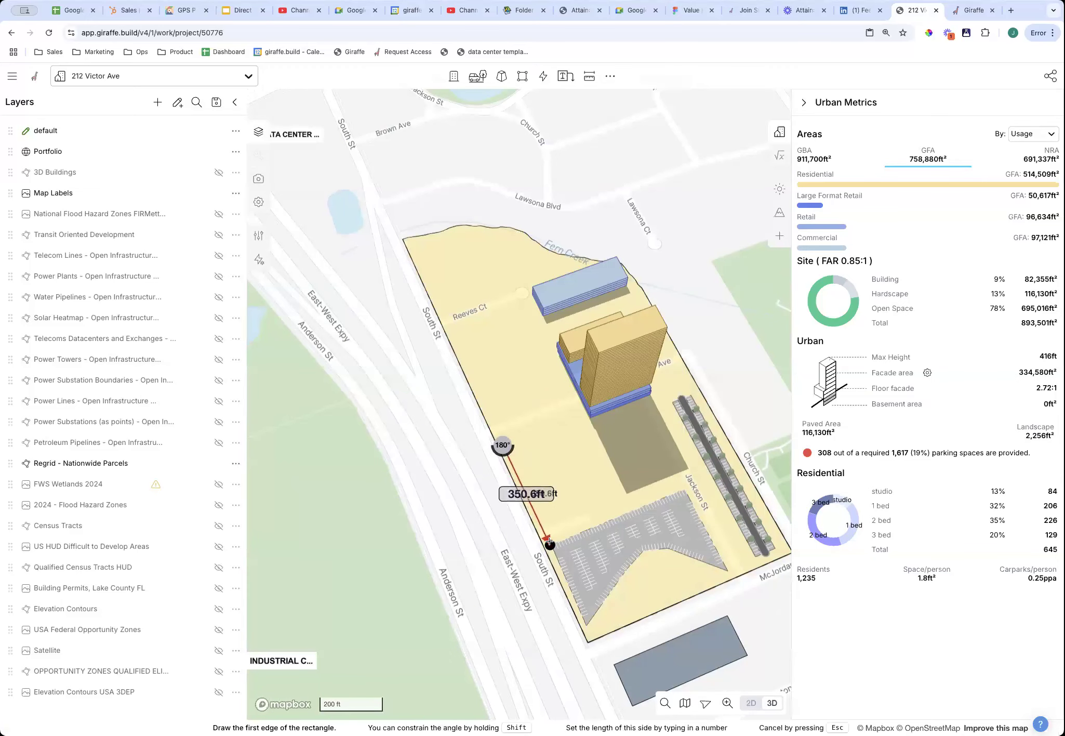
{"action": "left_click", "coordinate": [546, 543]}
{"action": "left_click", "coordinate": [697, 485]}
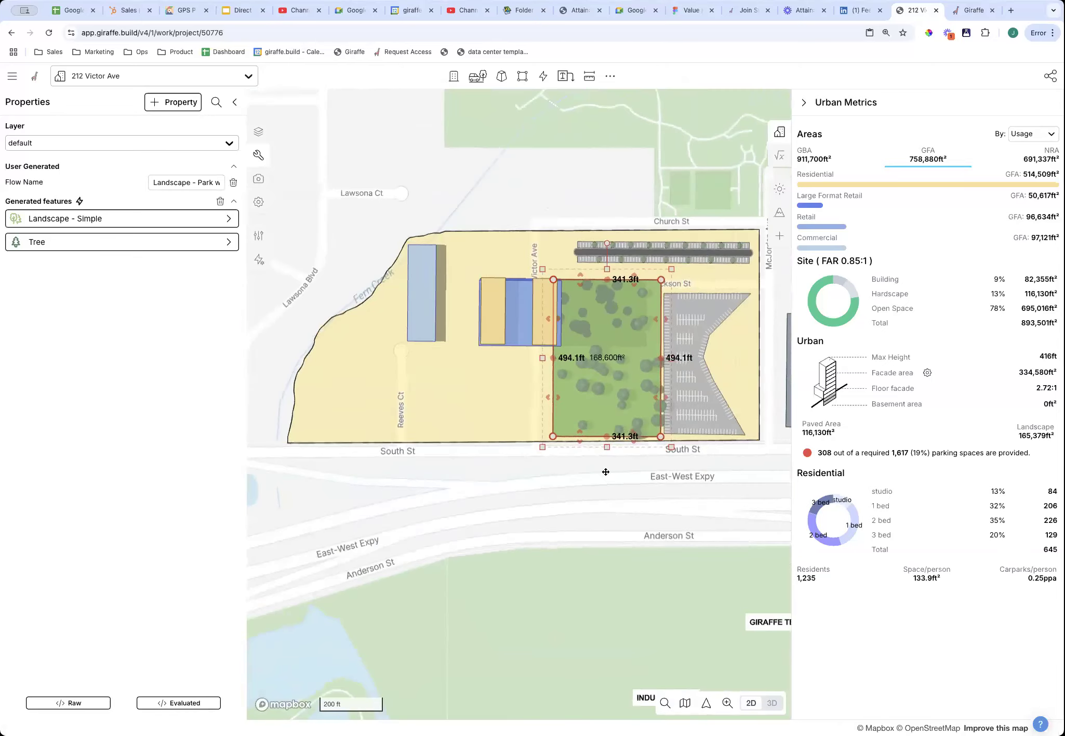
{"action": "left_click_drag", "start_coordinate": [549, 391], "coordinate": [559, 388]}
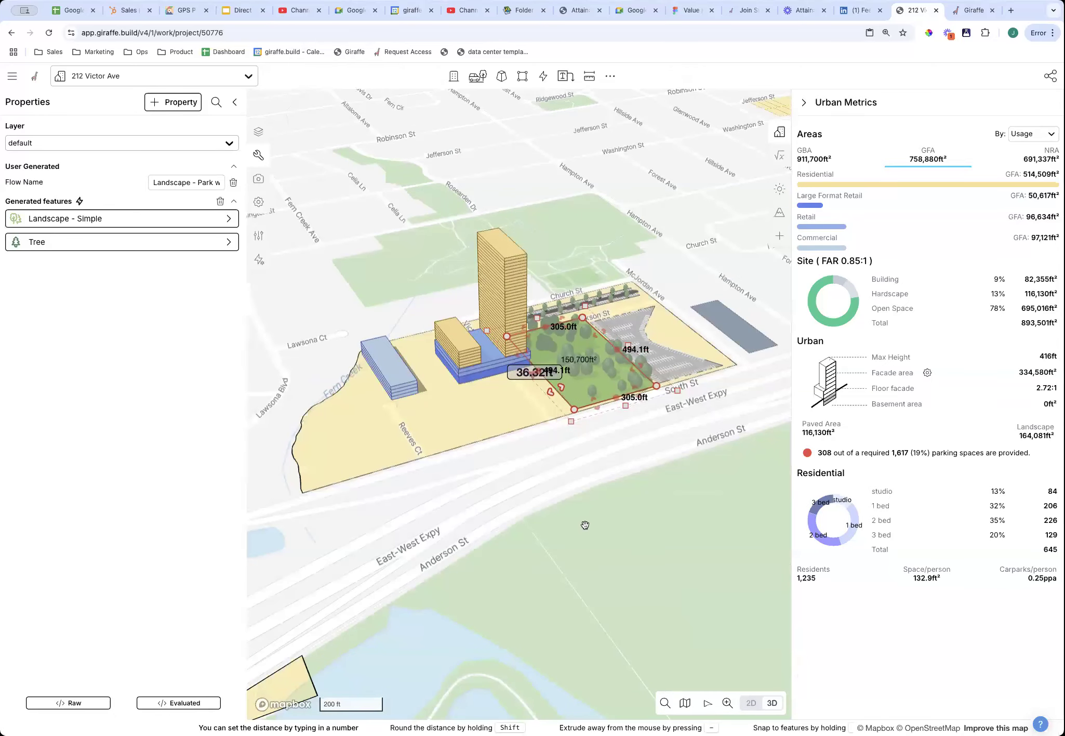
{"action": "left_click", "coordinate": [585, 523]}
{"action": "left_click", "coordinate": [506, 323]}
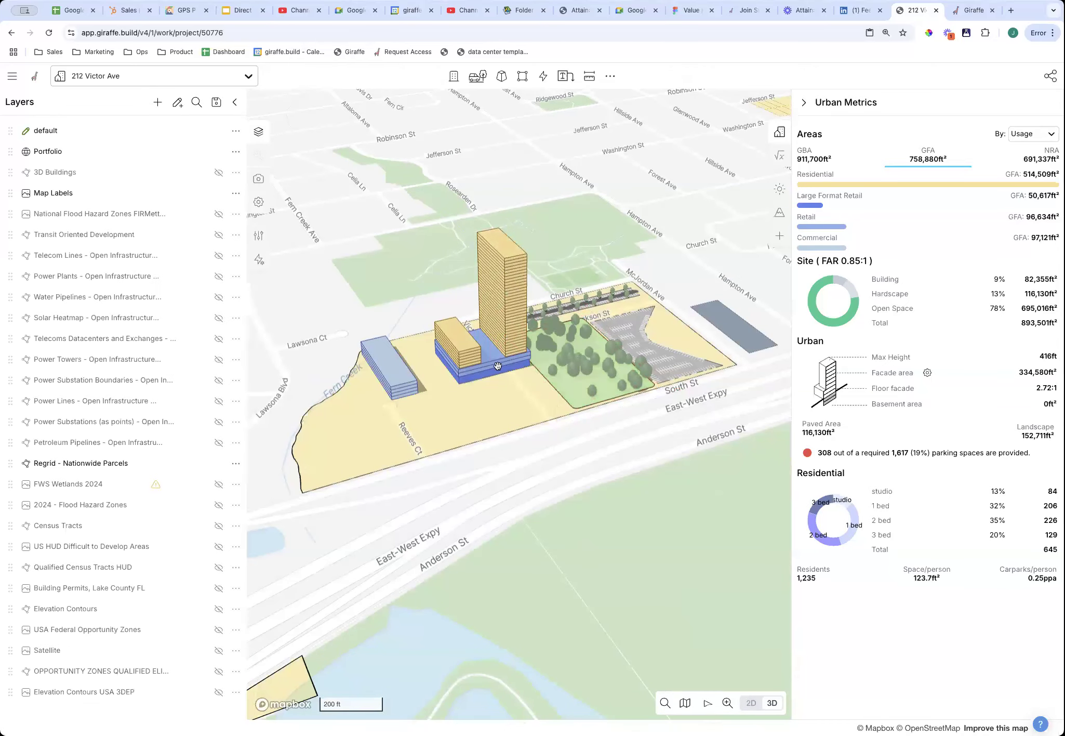
In a flat 2D view, delete the six-level yellow building on the podium's west side.
{"action": "scroll", "coordinate": [520, 338], "scroll_direction": "up", "scroll_amount": 5}
{"action": "scroll", "coordinate": [536, 372], "scroll_direction": "down", "scroll_amount": 10}
{"action": "scroll", "coordinate": [536, 373], "scroll_direction": "up", "scroll_amount": 8}
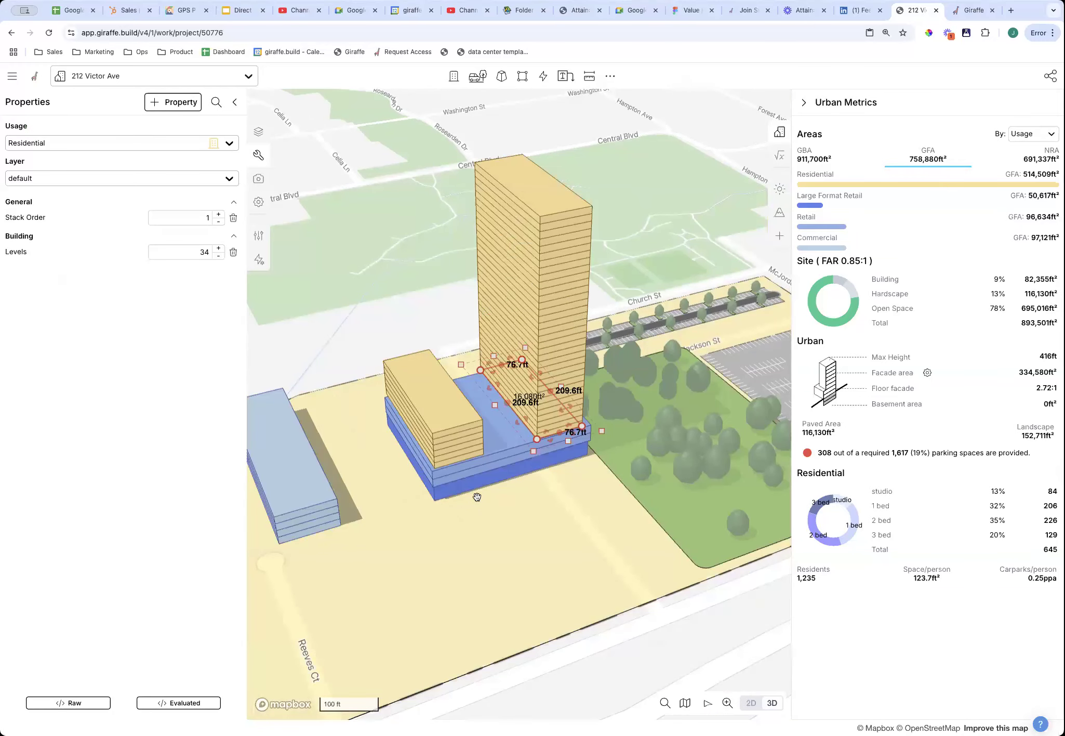
{"action": "right_click_drag", "start_coordinate": [510, 569], "coordinate": [529, 185]}
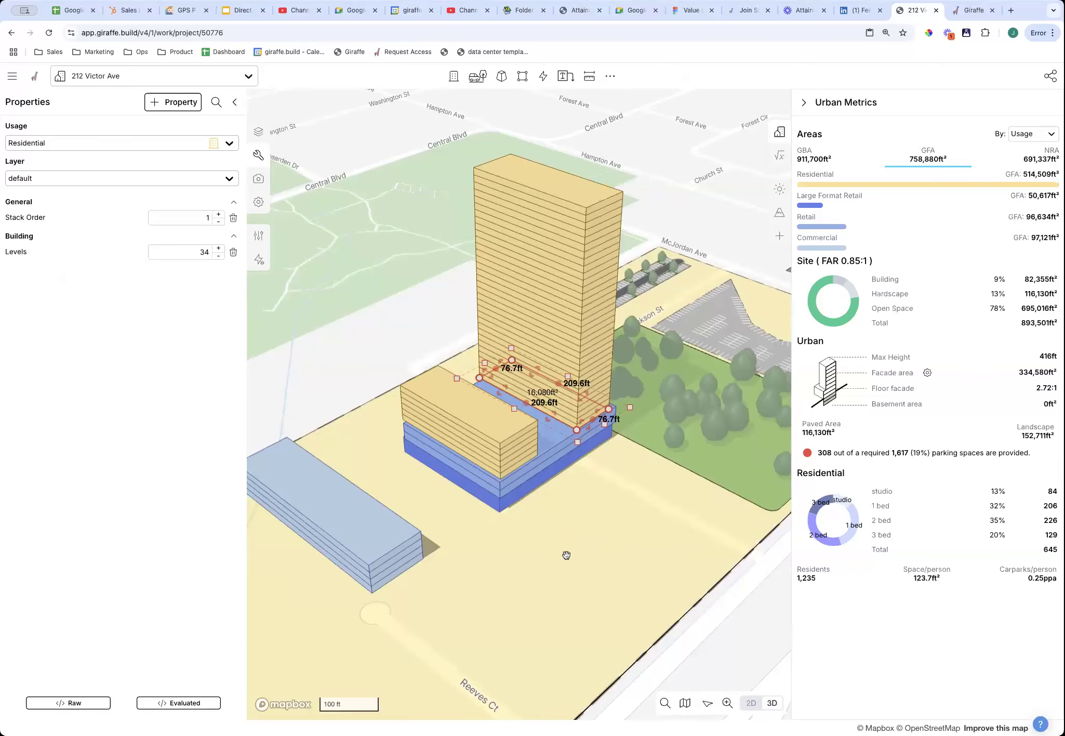
{"action": "key", "text": "2"}
{"action": "left_click_drag", "start_coordinate": [427, 428], "coordinate": [479, 429]}
{"action": "left_click", "coordinate": [479, 429]}
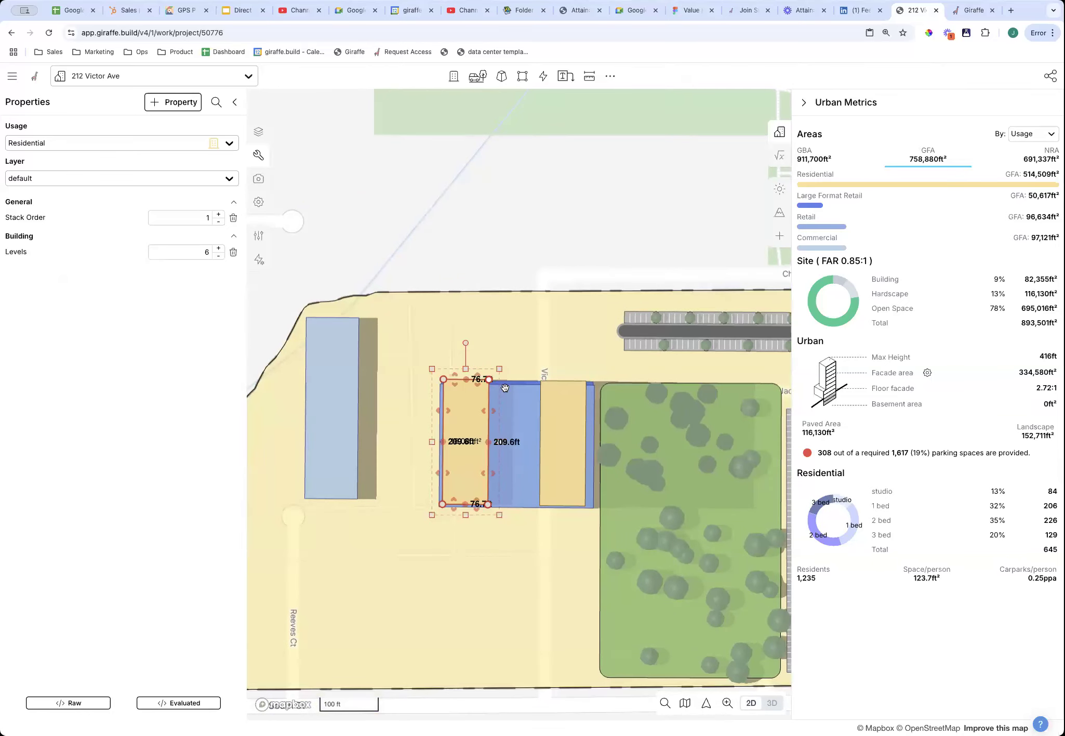
{"action": "key", "text": "Delete"}
{"action": "left_click", "coordinate": [543, 76]}
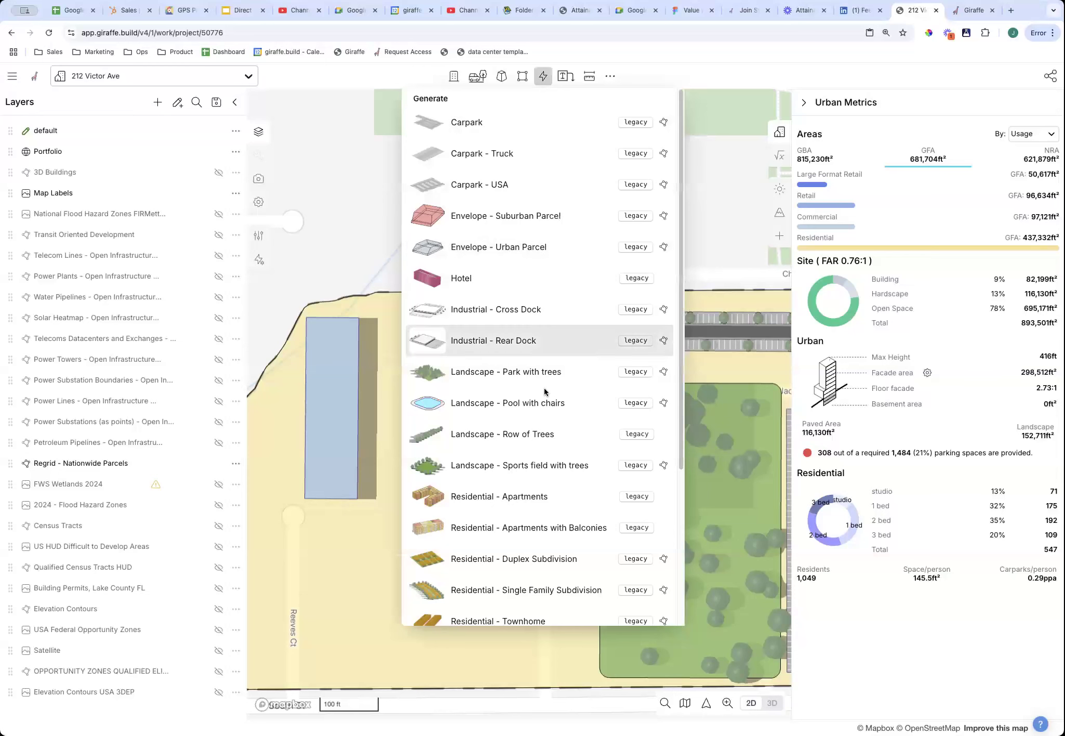
Draw a 161.2 ft Residential - Apartments flow line on the podium's west side.
{"action": "scroll", "coordinate": [544, 392], "scroll_direction": "down", "scroll_amount": 5}
{"action": "left_click", "coordinate": [489, 618]}
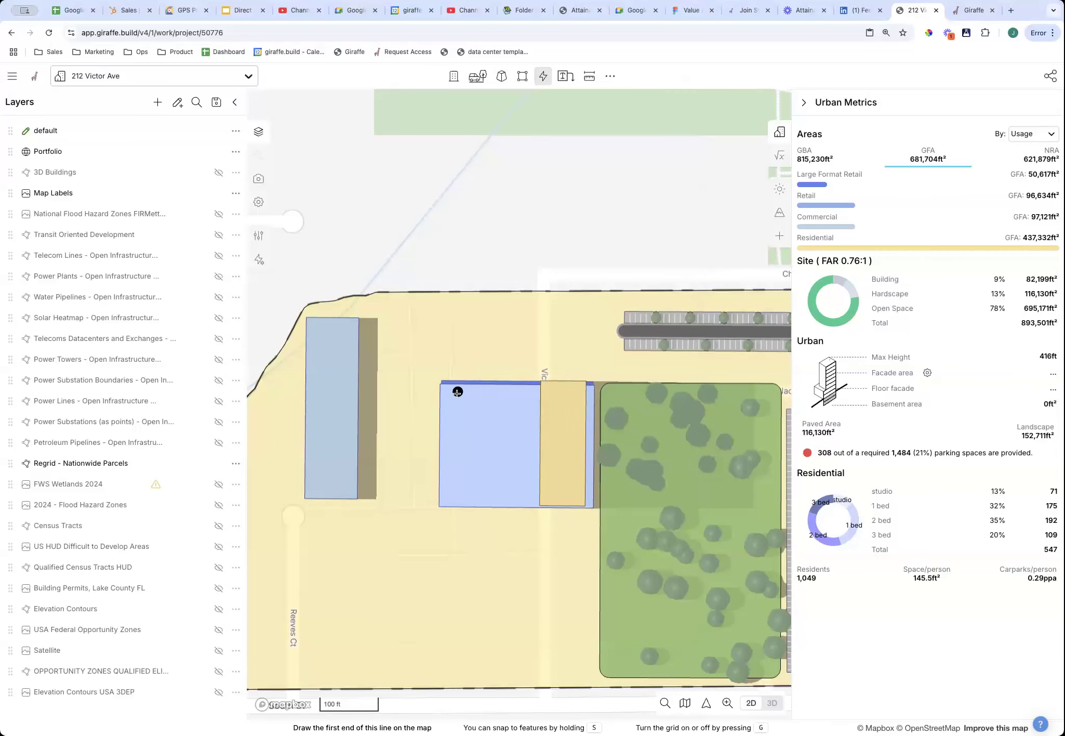
{"action": "left_click", "coordinate": [457, 394]}
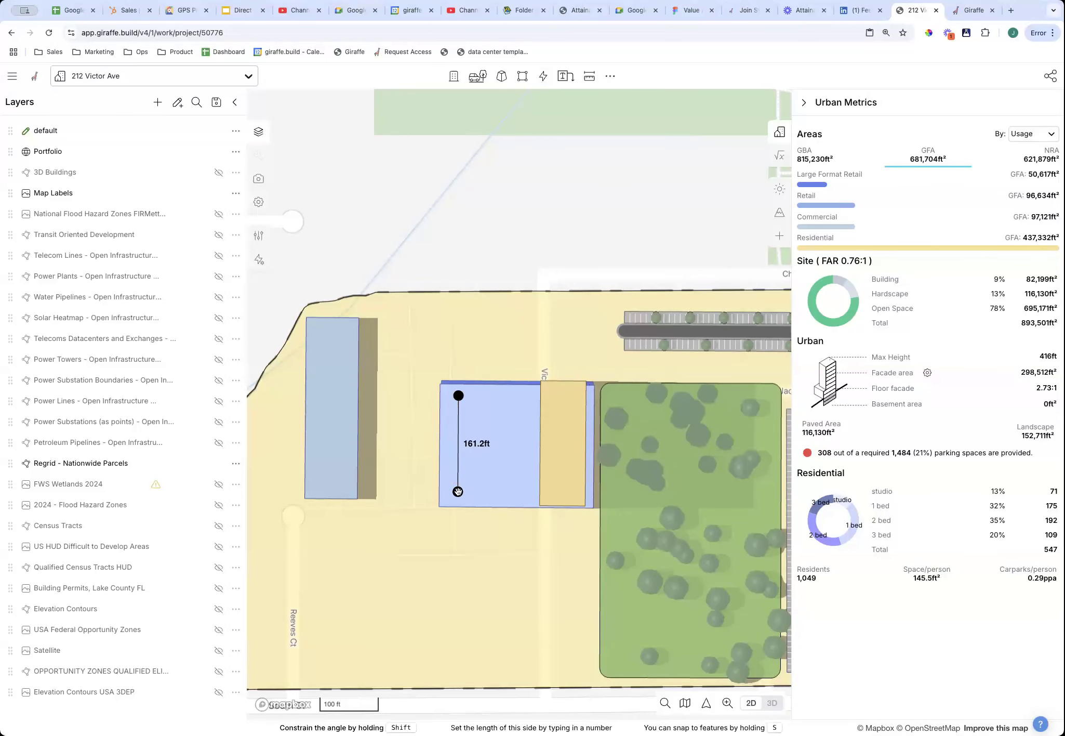
{"action": "double_click", "coordinate": [458, 491]}
{"action": "right_click_drag", "start_coordinate": [462, 532], "coordinate": [516, 417]}
{"action": "left_click", "coordinate": [426, 513]}
{"action": "scroll", "coordinate": [516, 416], "scroll_direction": "up", "scroll_amount": 5}
{"action": "scroll", "coordinate": [519, 414], "scroll_direction": "down", "scroll_amount": 5}
Shorten the apartment block to 141.3 ft, giving 659 units.
{"action": "left_click", "coordinate": [532, 390]}
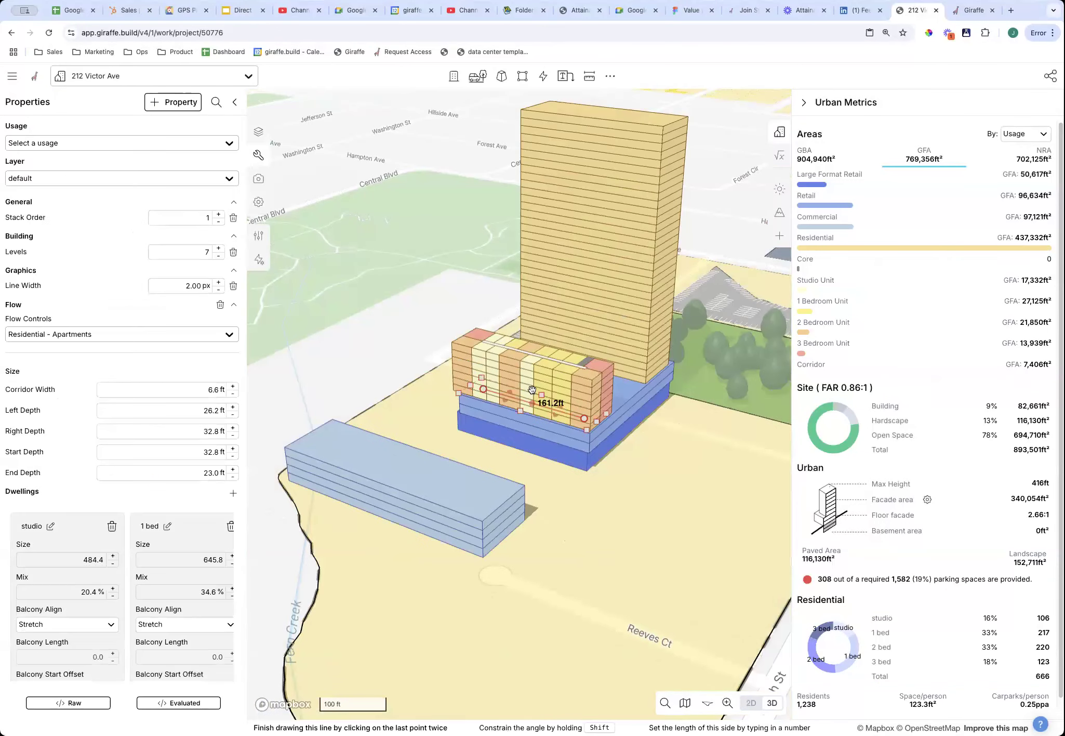
{"action": "scroll", "coordinate": [620, 398], "scroll_direction": "up", "scroll_amount": 5}
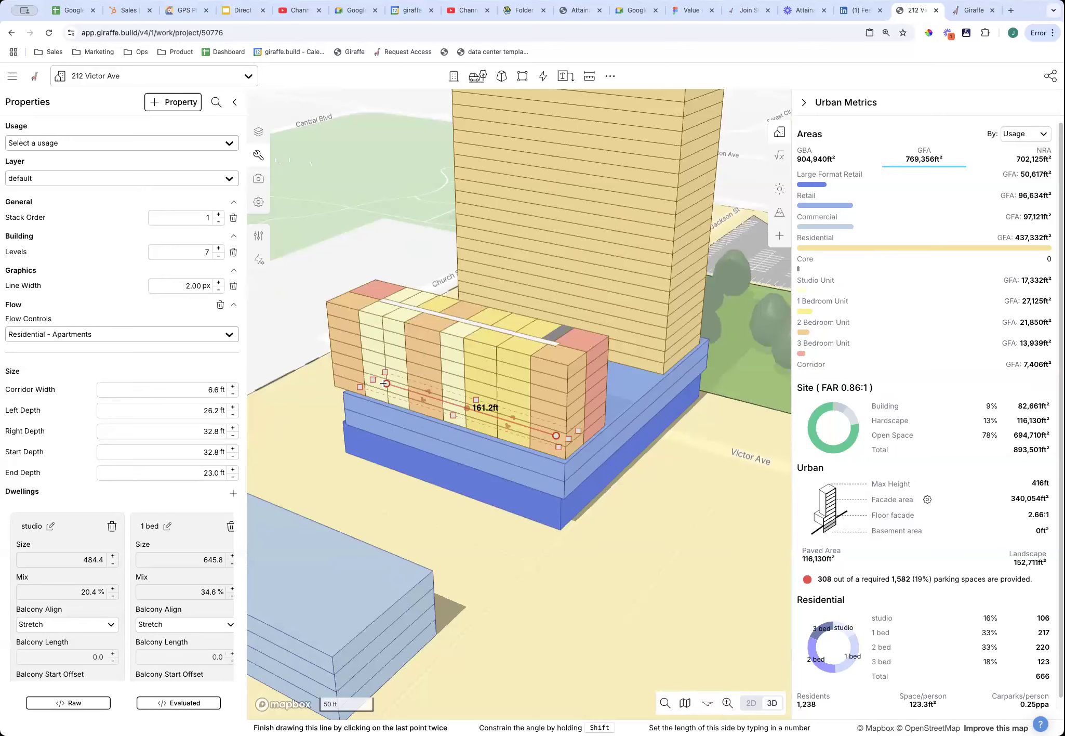
{"action": "left_click_drag", "start_coordinate": [385, 383], "coordinate": [405, 389]}
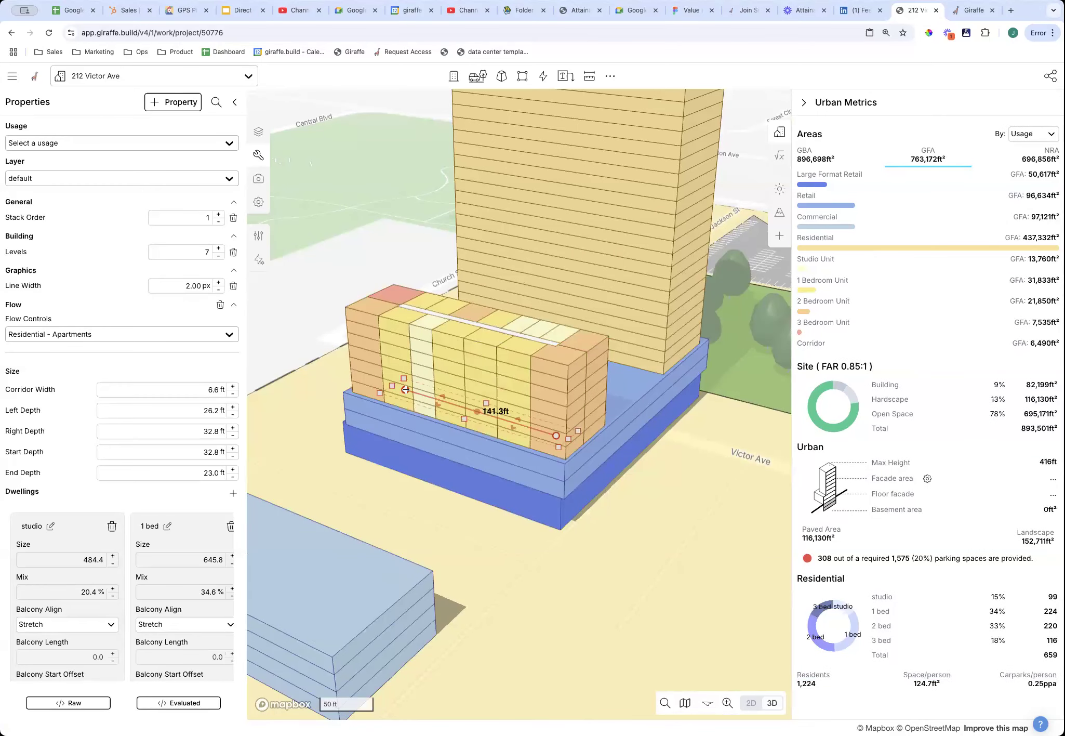
{"action": "right_click_drag", "start_coordinate": [641, 562], "coordinate": [336, 491]}
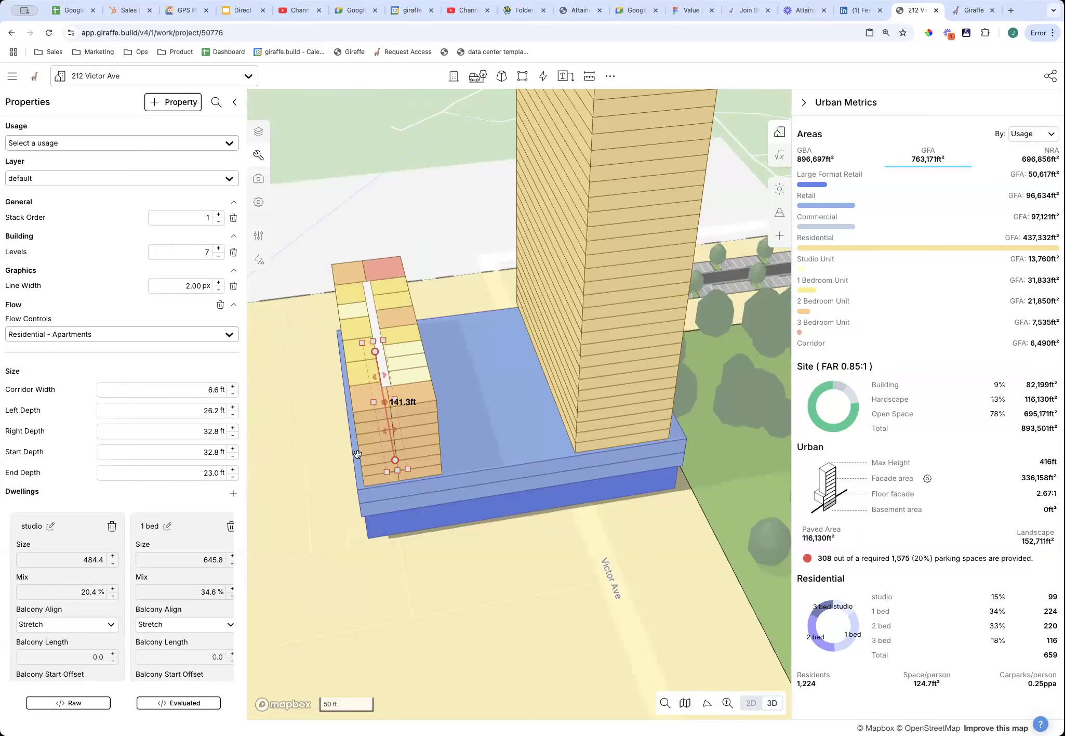
{"action": "key", "text": "2"}
{"action": "left_click_drag", "start_coordinate": [436, 265], "coordinate": [508, 252]}
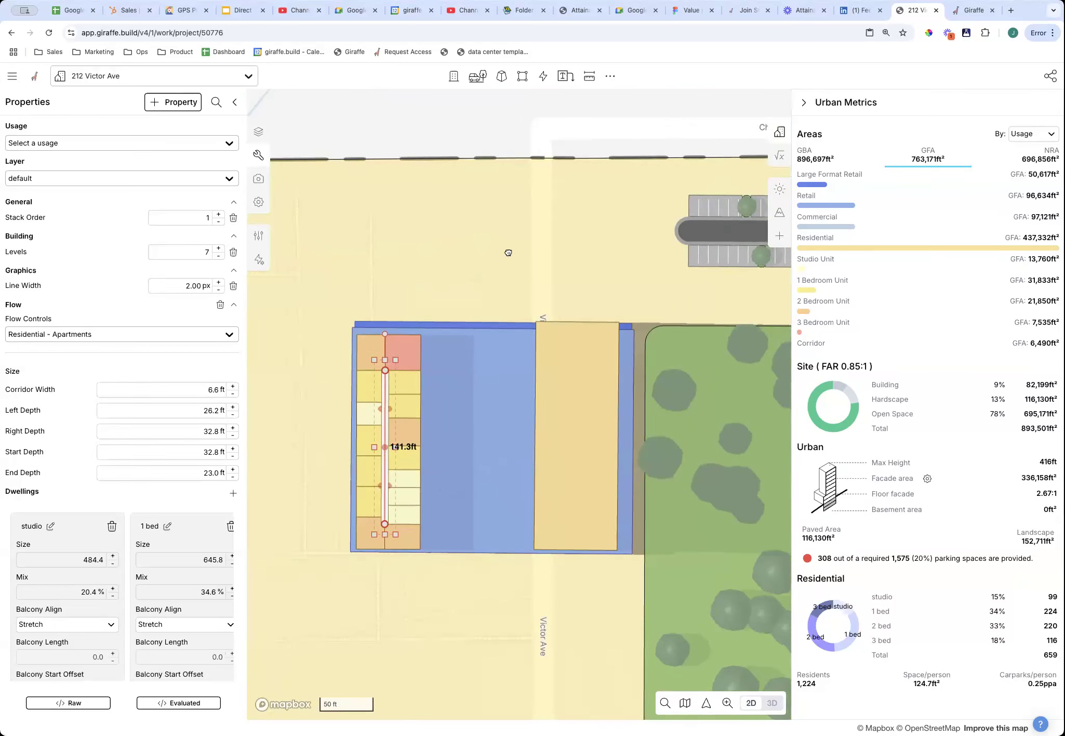
{"action": "scroll", "coordinate": [454, 382], "scroll_direction": "up", "scroll_amount": 1}
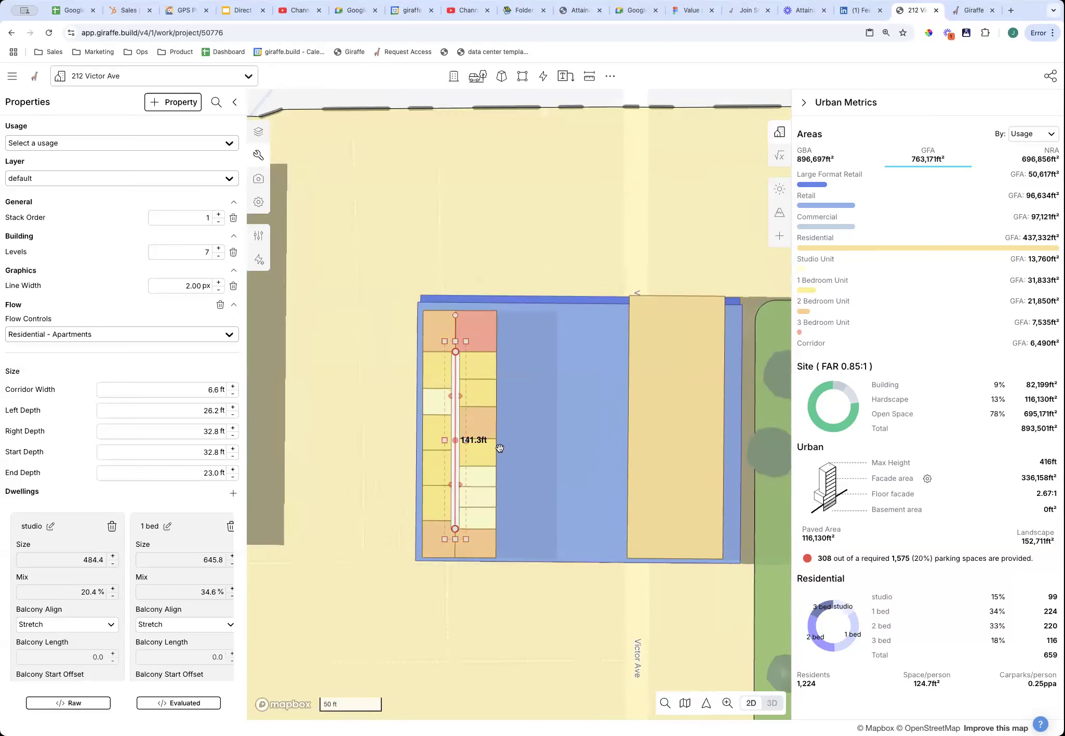
Raise the apartment flow to 24 levels, reaching 931 residential units.
{"action": "left_click_drag", "start_coordinate": [199, 252], "coordinate": [229, 254]}
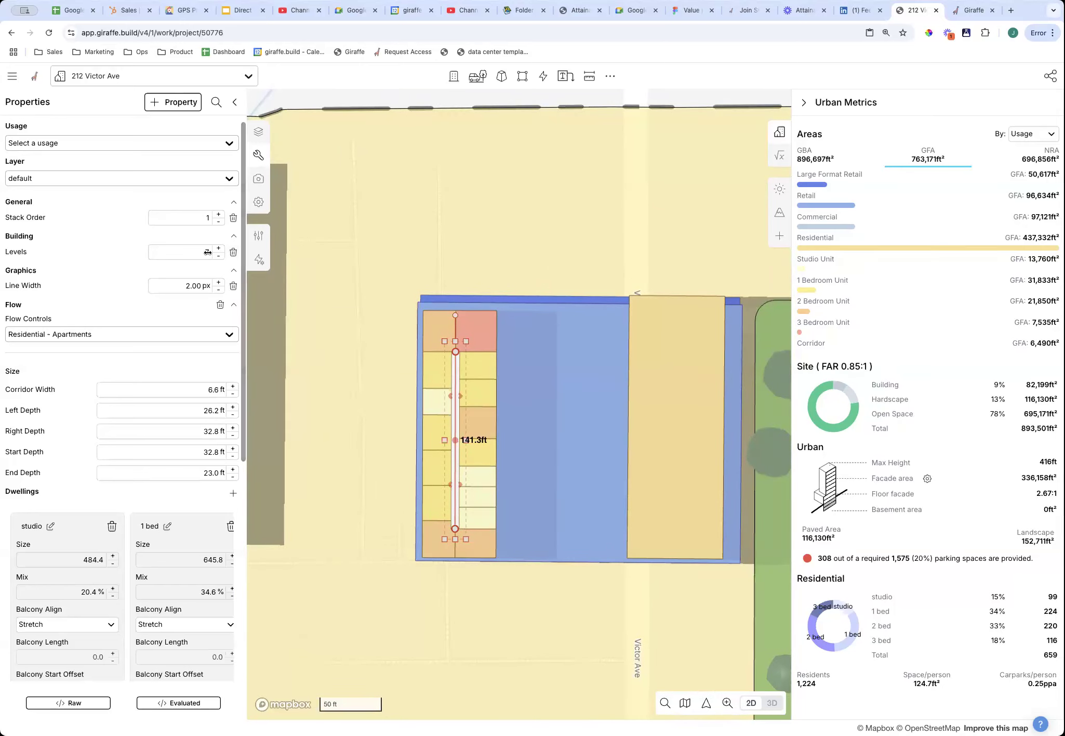
{"action": "type", "text": "24"}
{"action": "key", "text": "Return"}
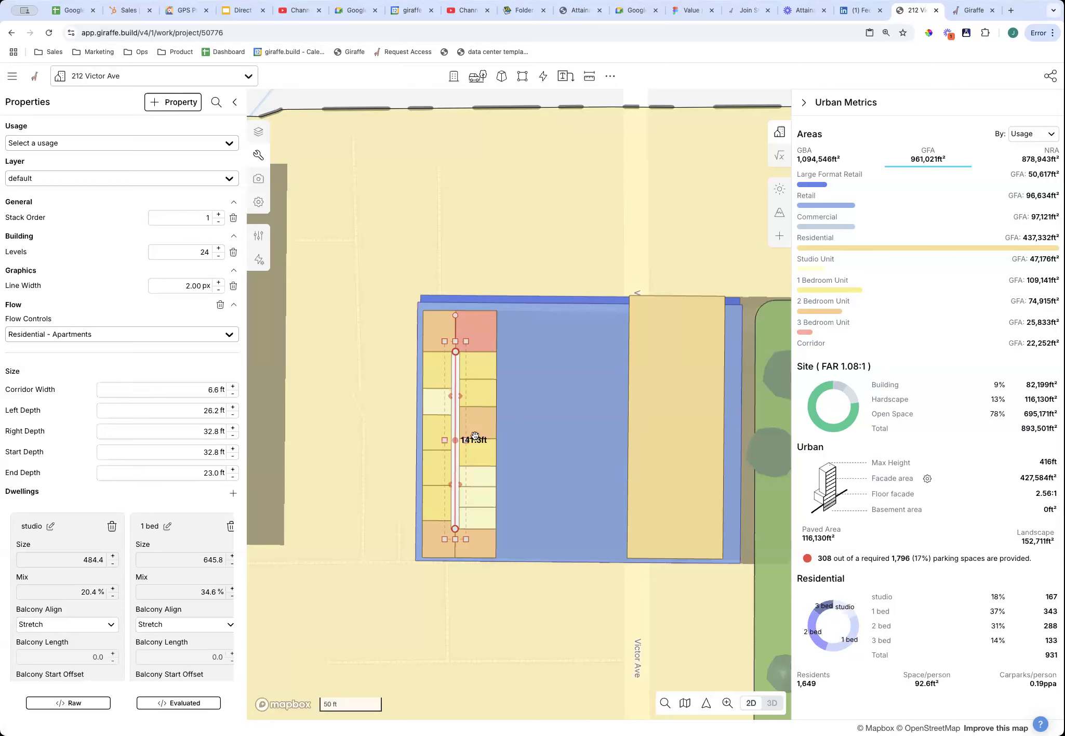
{"action": "scroll", "coordinate": [466, 347], "scroll_direction": "down", "scroll_amount": 5}
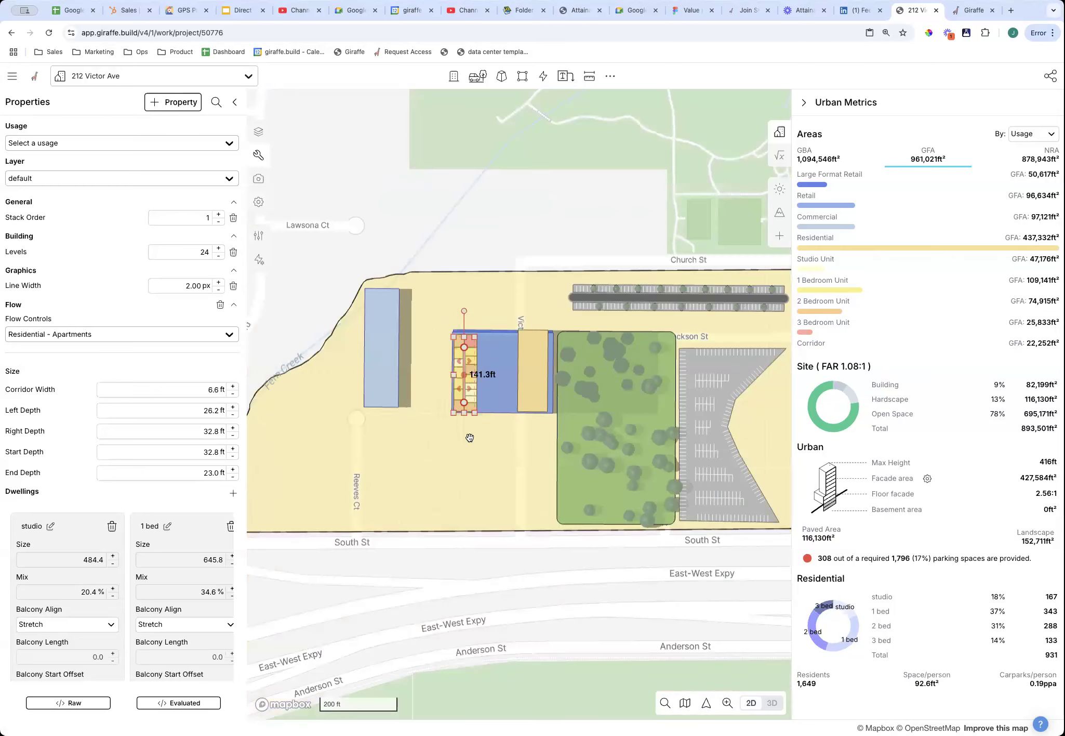
{"action": "scroll", "coordinate": [470, 437], "scroll_direction": "up", "scroll_amount": 5}
{"action": "right_click_drag", "start_coordinate": [518, 539], "coordinate": [431, 399]}
{"action": "scroll", "coordinate": [501, 493], "scroll_direction": "down", "scroll_amount": 4}
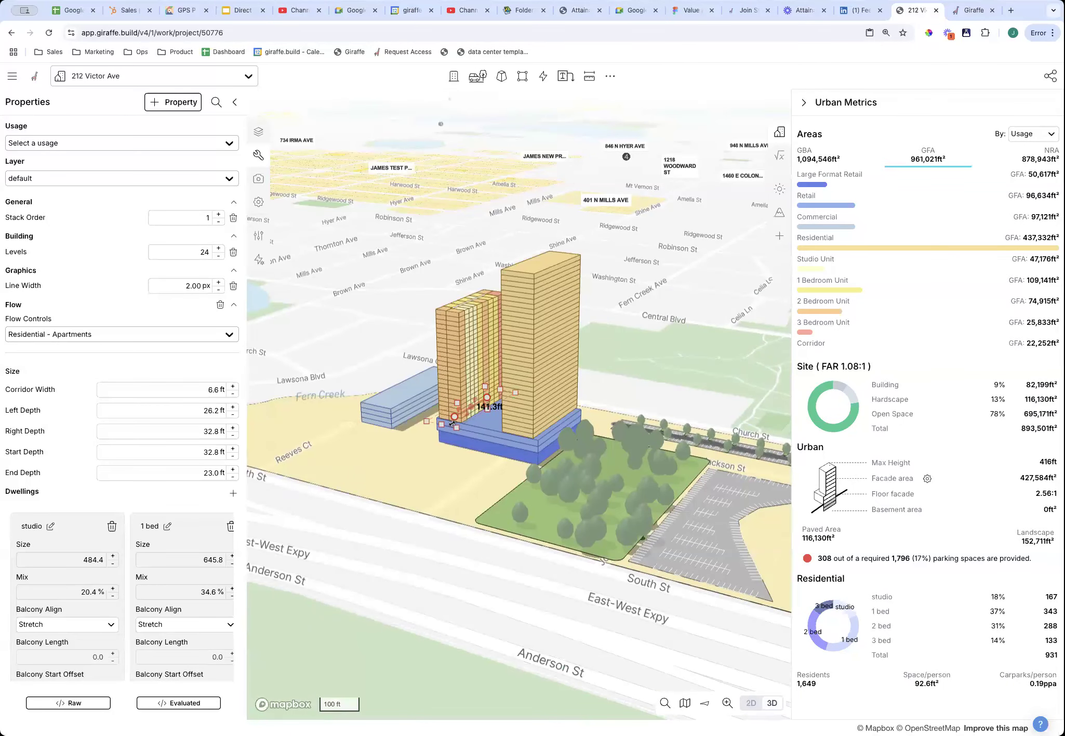
{"action": "key", "text": "space"}
{"action": "scroll", "coordinate": [521, 489], "scroll_direction": "up", "scroll_amount": 10}
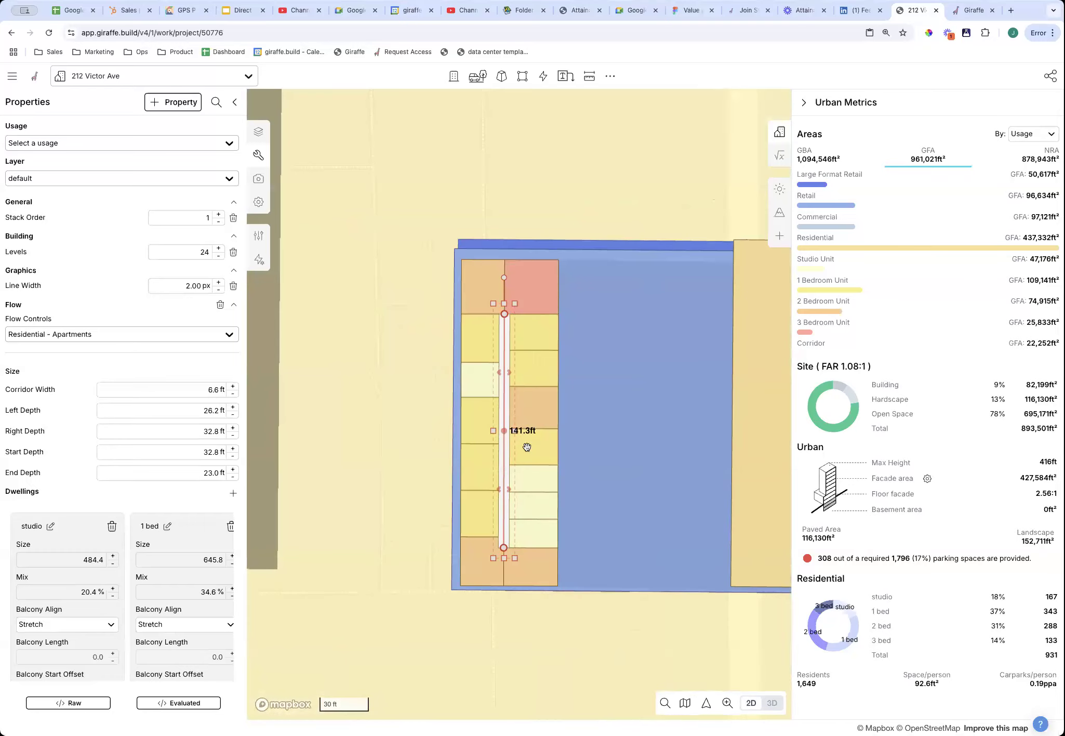
Edit the apartment units, shifting a divider and splitting off a core unit.
{"action": "double_click", "coordinate": [544, 423]}
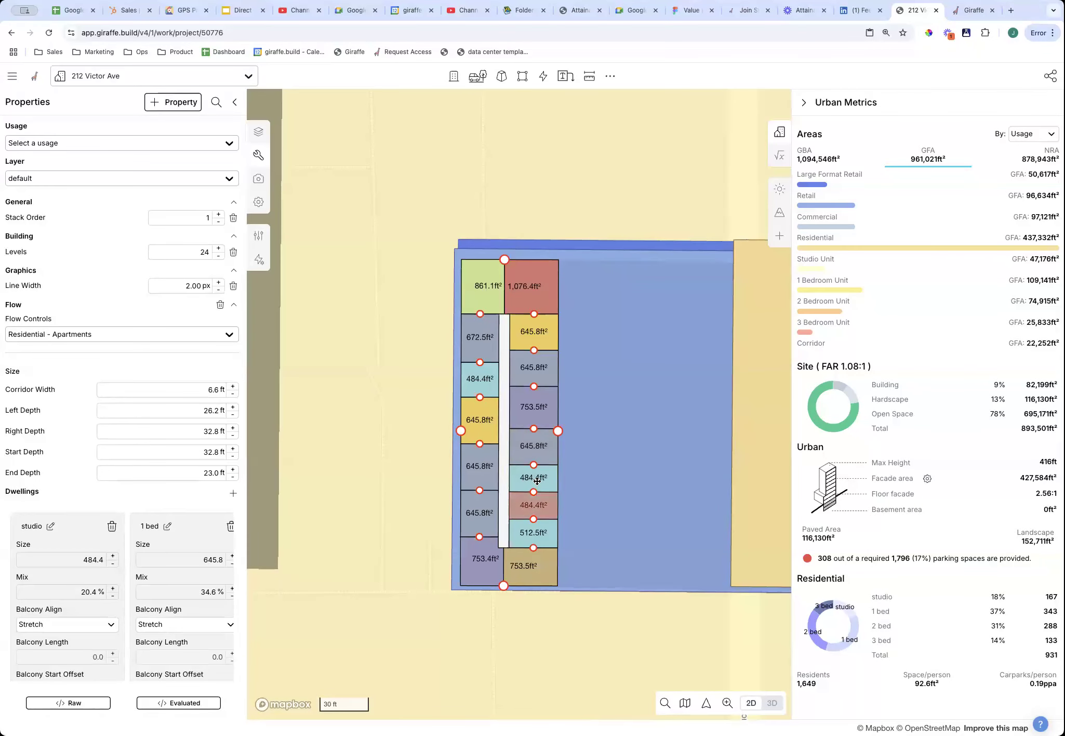
{"action": "left_click_drag", "start_coordinate": [535, 432], "coordinate": [533, 435]}
{"action": "left_click", "coordinate": [533, 429]}
{"action": "left_click", "coordinate": [533, 443]}
{"action": "left_click", "coordinate": [564, 459]}
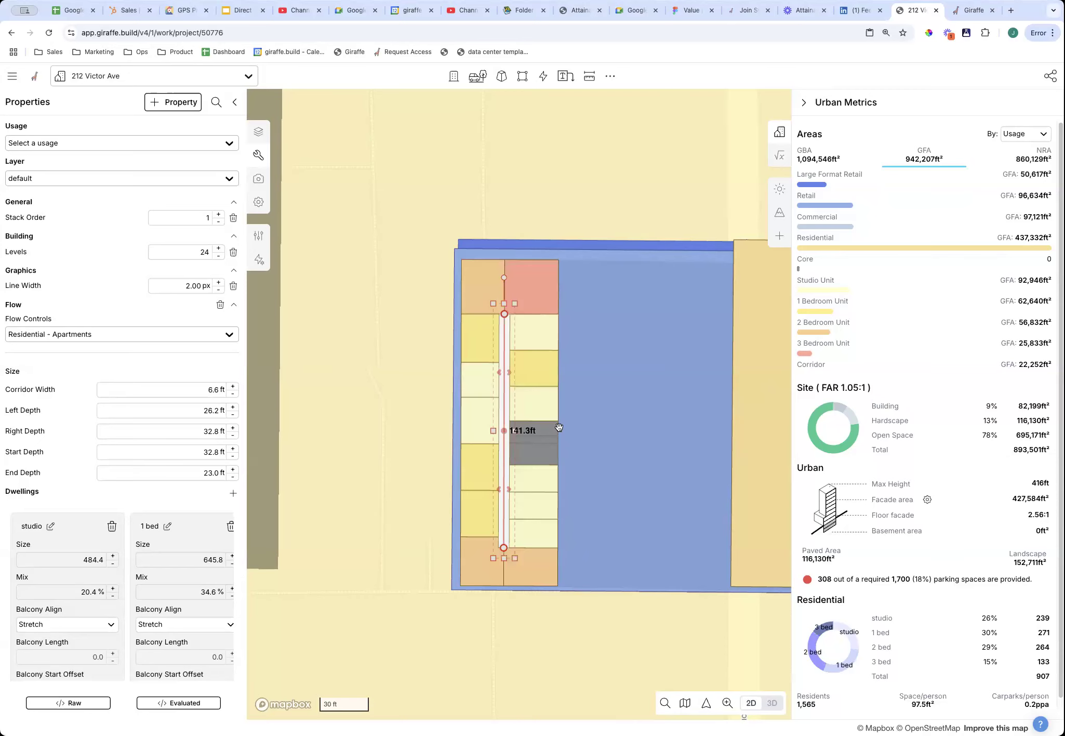
Shorten the apartment corridor to 106.4 ft, bringing units to 811.
{"action": "key", "text": "space"}
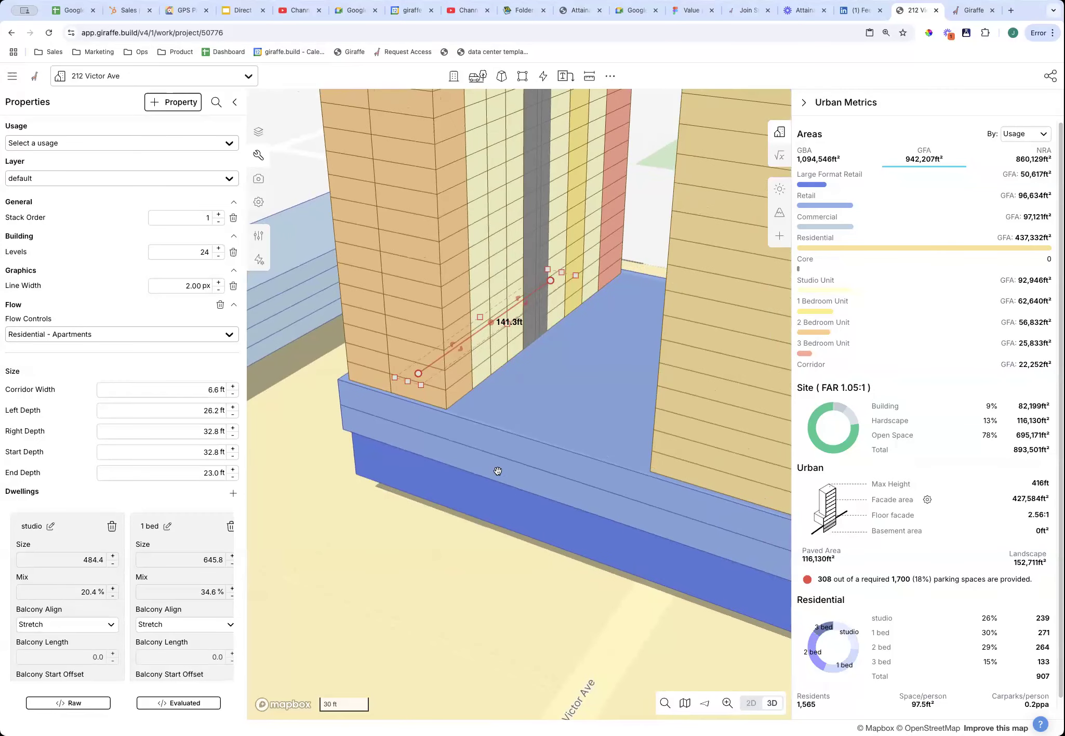
{"action": "scroll", "coordinate": [461, 459], "scroll_direction": "down", "scroll_amount": 5}
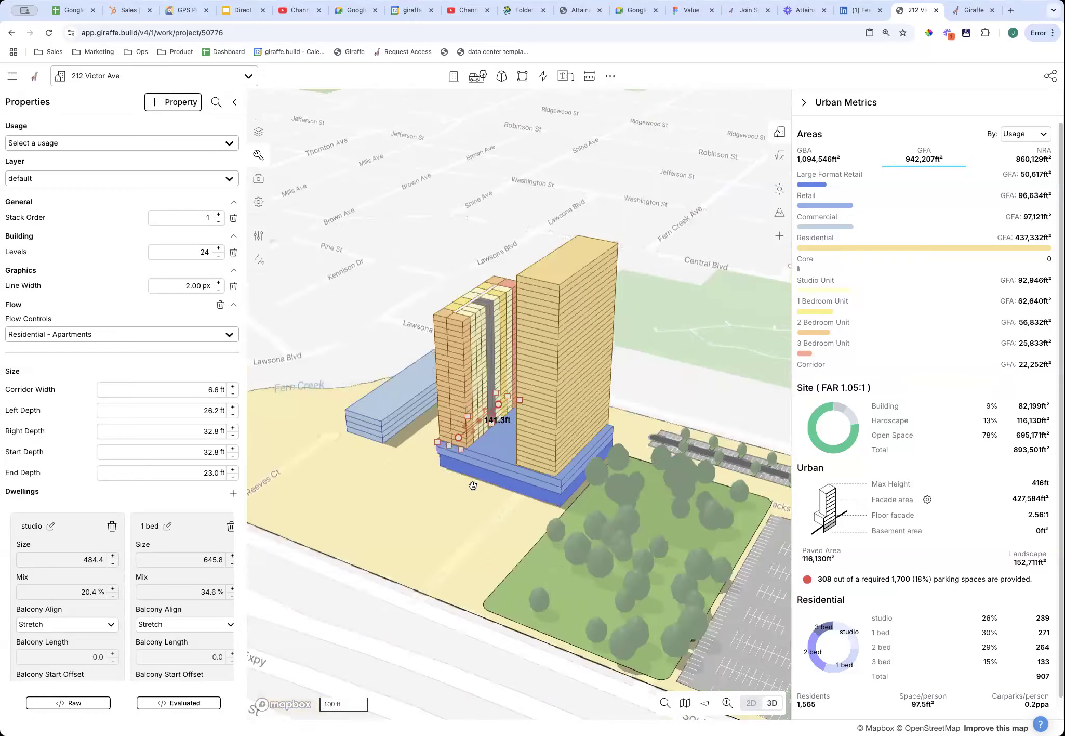
{"action": "mouse_move", "coordinate": [512, 480]}
{"action": "right_mouse_down"}
{"action": "mouse_move", "coordinate": [535, 470]}
{"action": "mouse_move", "coordinate": [619, 368]}
{"action": "mouse_move", "coordinate": [442, 474]}
{"action": "mouse_move", "coordinate": [511, 480]}
{"action": "right_mouse_up"}
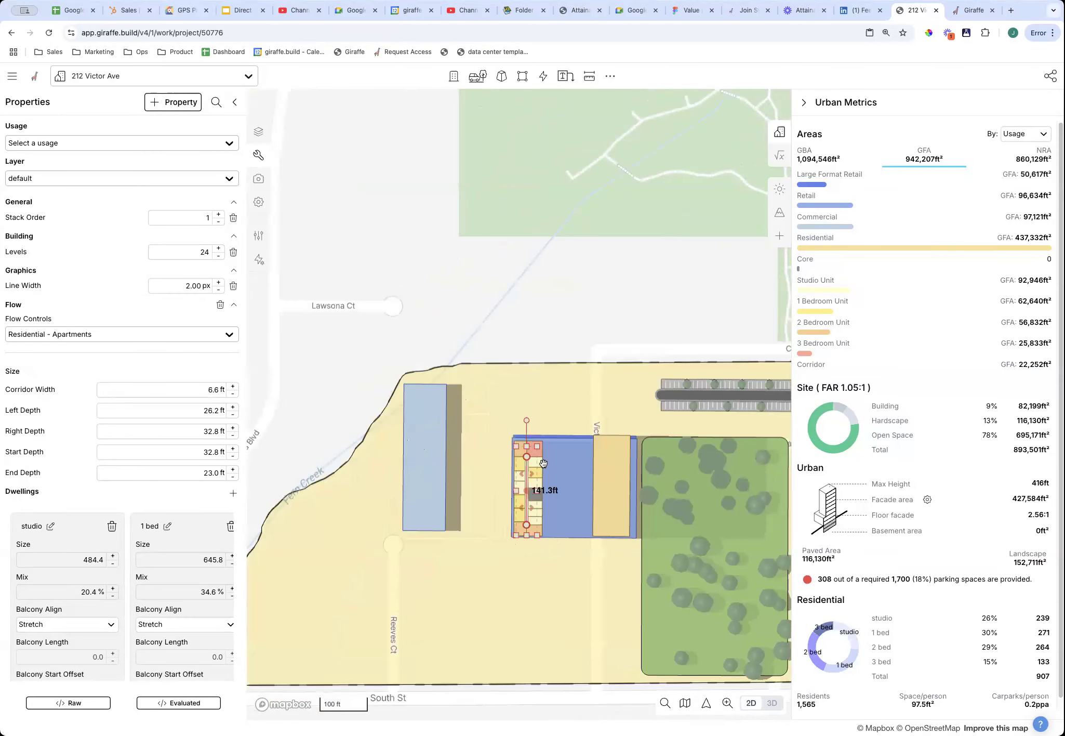
{"action": "scroll", "coordinate": [543, 463], "scroll_direction": "up", "scroll_amount": 5}
{"action": "left_click_drag", "start_coordinate": [502, 438], "coordinate": [503, 486]}
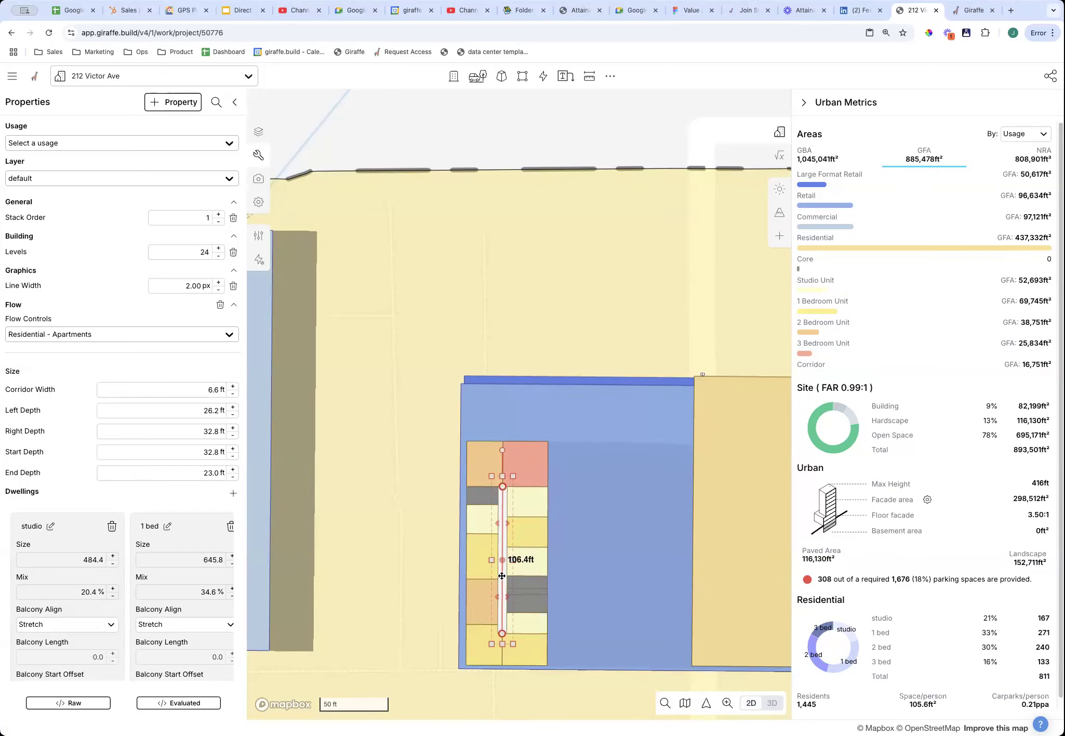
{"action": "key", "text": "space"}
Deselect the apartment flow and rotate the 3D view of the towers.
{"action": "scroll", "coordinate": [509, 585], "scroll_direction": "down", "scroll_amount": 10}
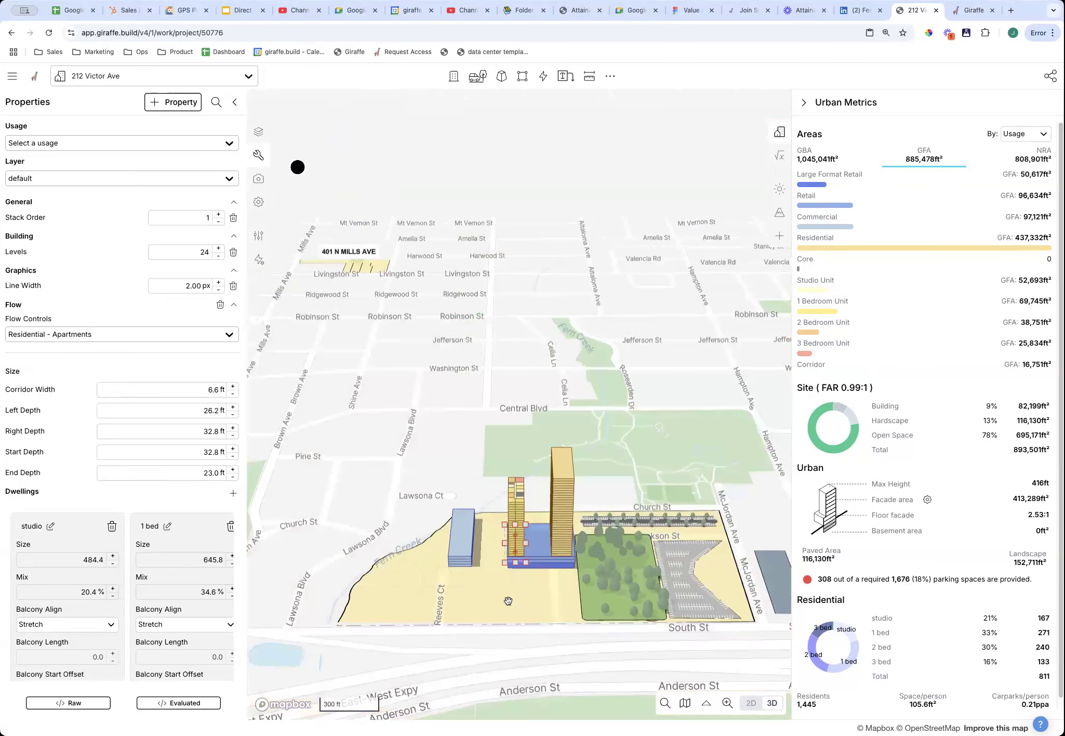
{"action": "left_click", "coordinate": [525, 604]}
{"action": "right_click_drag", "start_coordinate": [528, 604], "coordinate": [664, 541]}
{"action": "scroll", "coordinate": [665, 541], "scroll_direction": "up", "scroll_amount": 3}
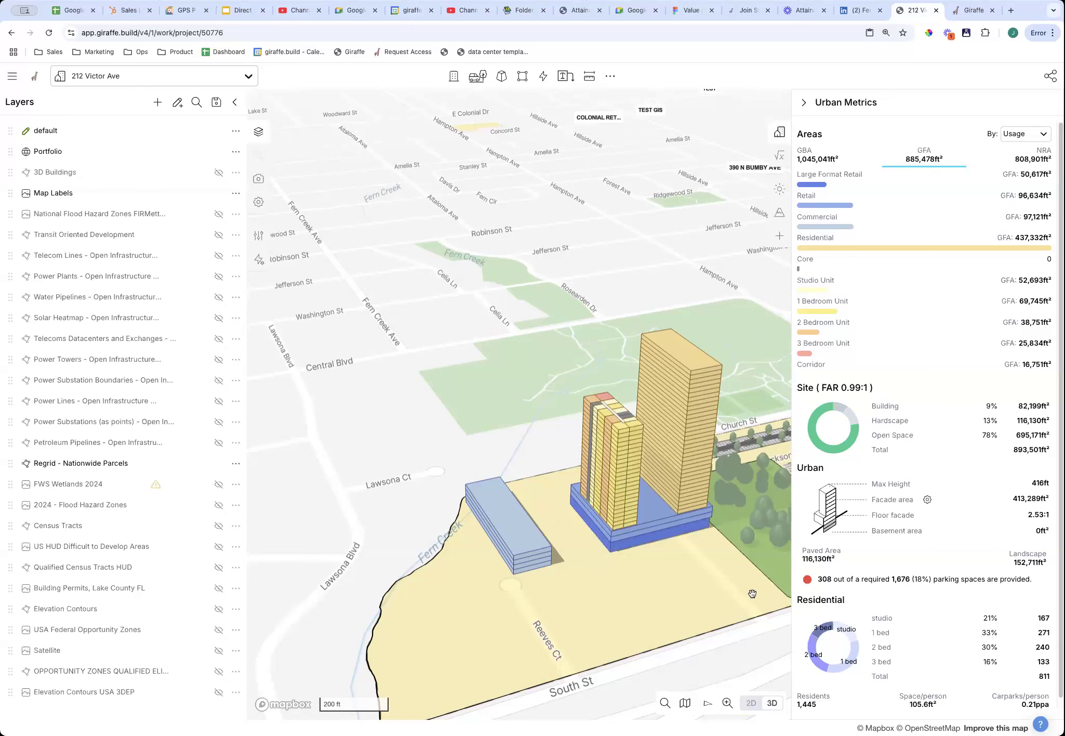
Ask the Info Hub AI Assistant 'how do i draw a residential building with a floorplan'.
{"action": "left_click", "coordinate": [1040, 719]}
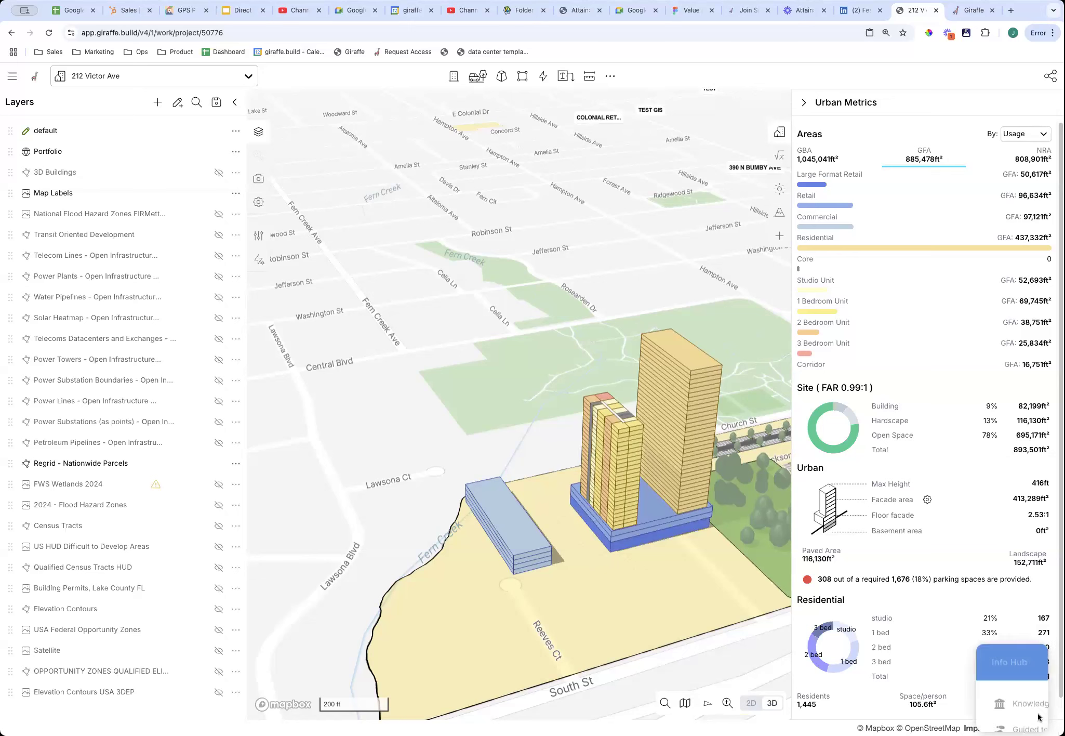
{"action": "left_click", "coordinate": [925, 676]}
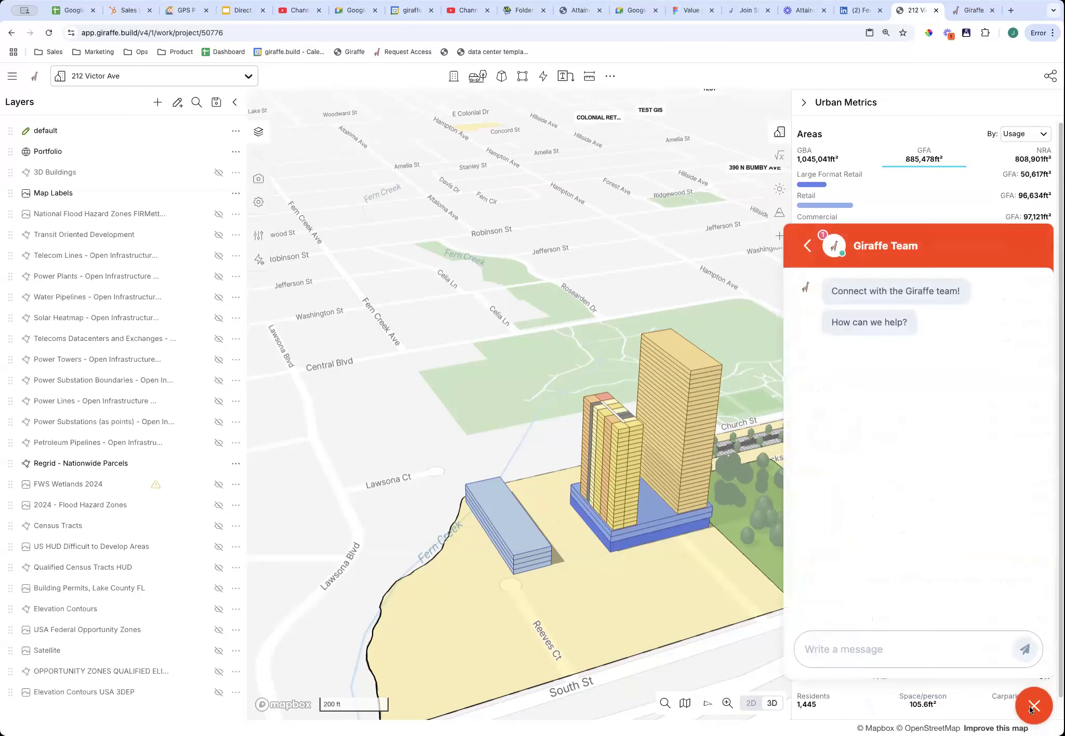
{"action": "left_click", "coordinate": [1032, 708]}
{"action": "left_click", "coordinate": [1040, 723]}
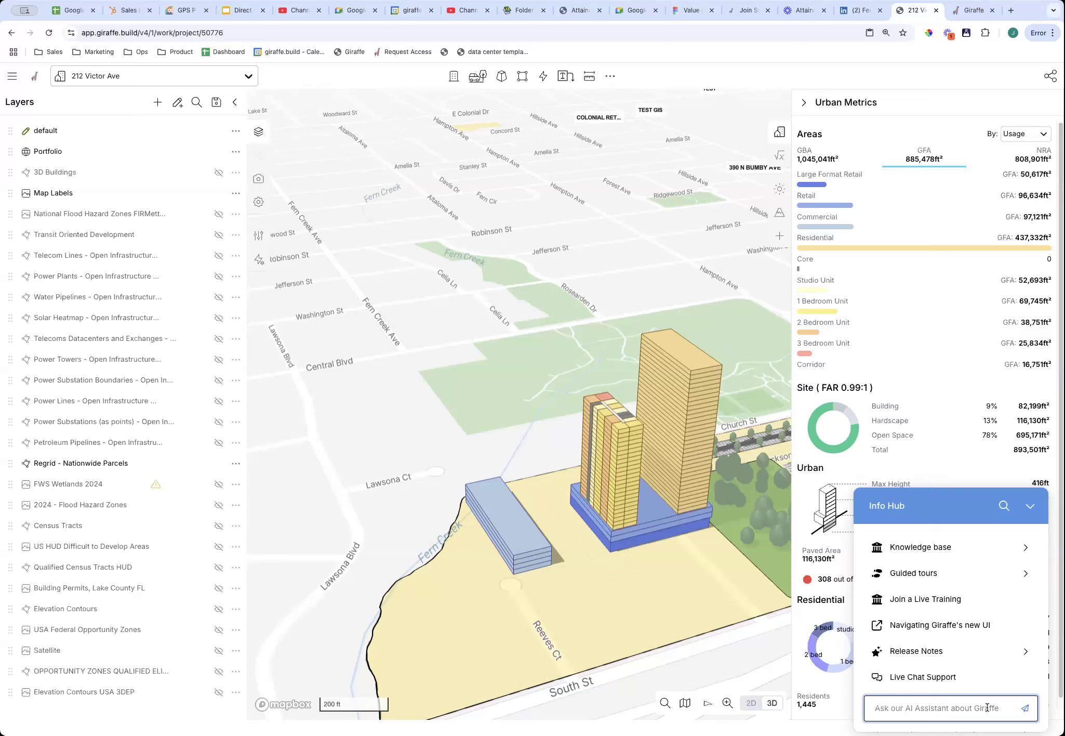
{"action": "type", "text": "how do i draw a residential building with a floorplan"}
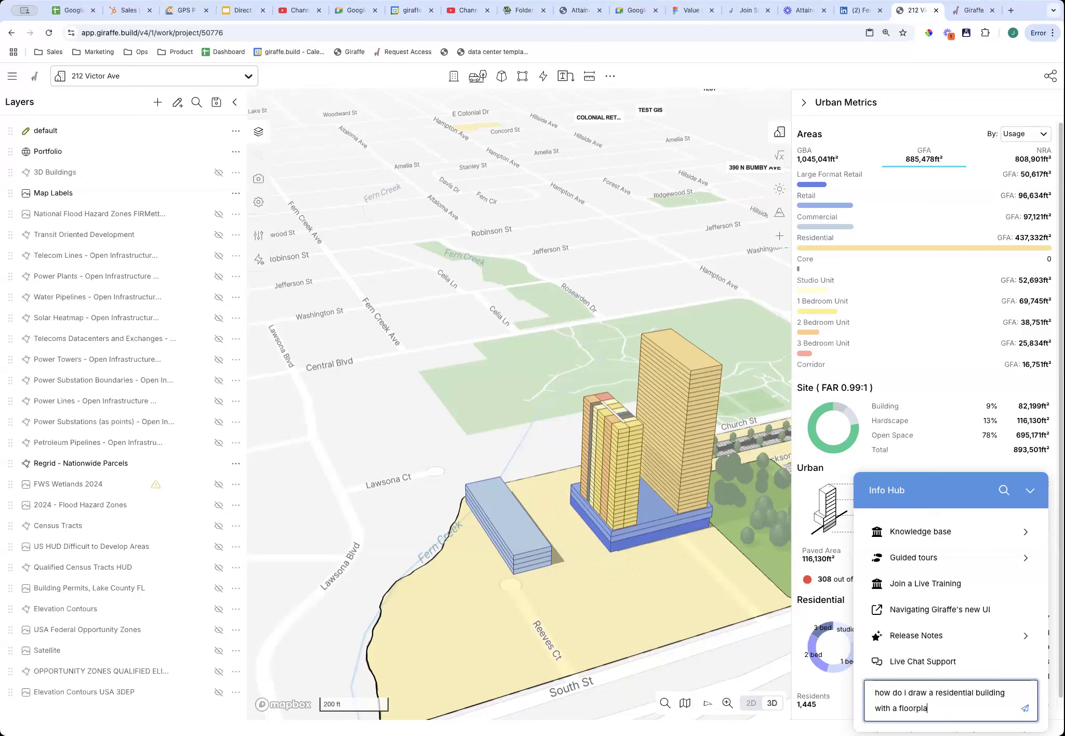
{"action": "key", "text": "Return"}
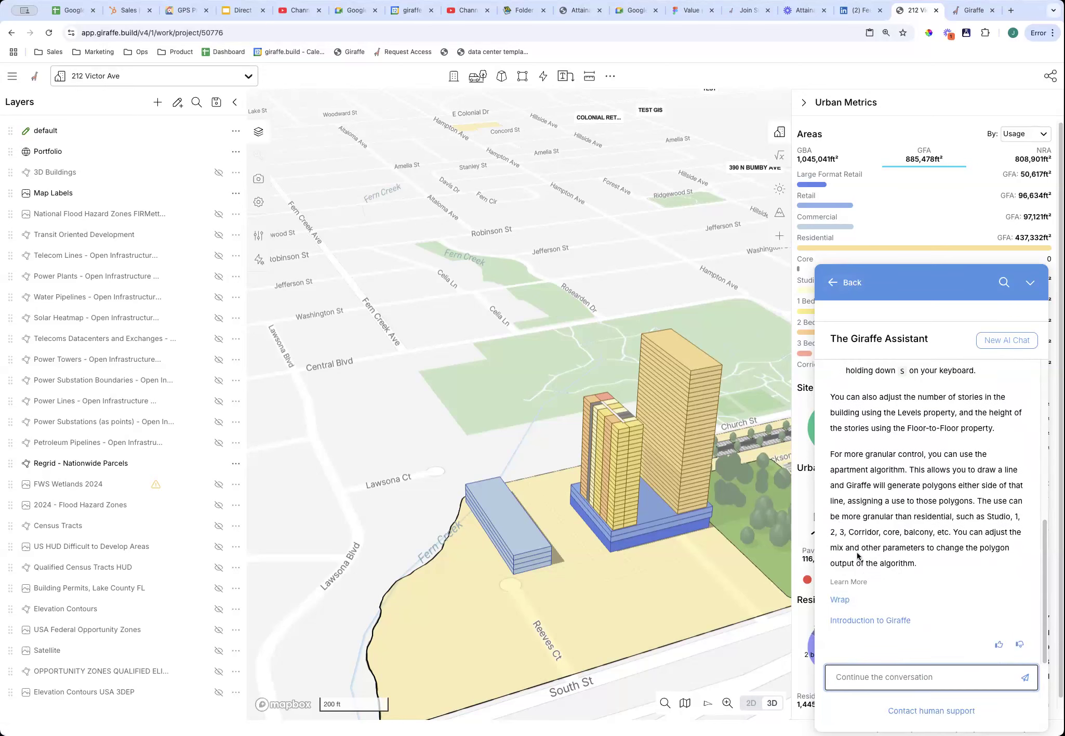
{"action": "left_click", "coordinate": [839, 600]}
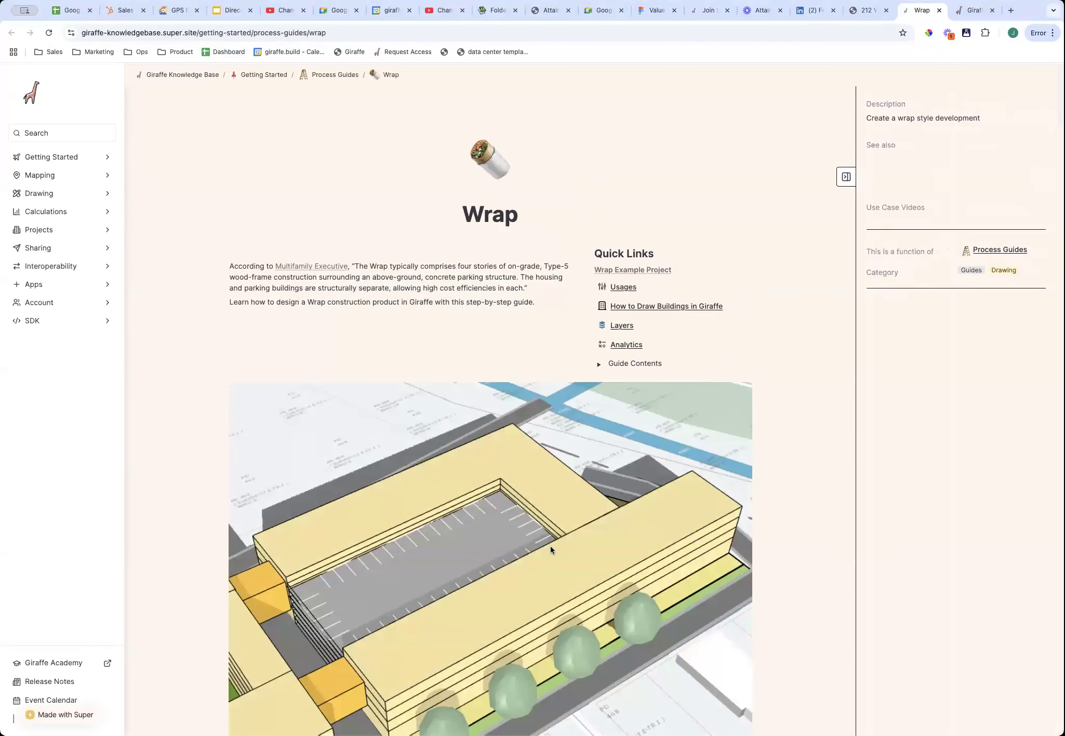
{"action": "scroll", "coordinate": [551, 548], "scroll_direction": "down", "scroll_amount": 10}
{"action": "scroll", "coordinate": [577, 571], "scroll_direction": "down", "scroll_amount": 20}
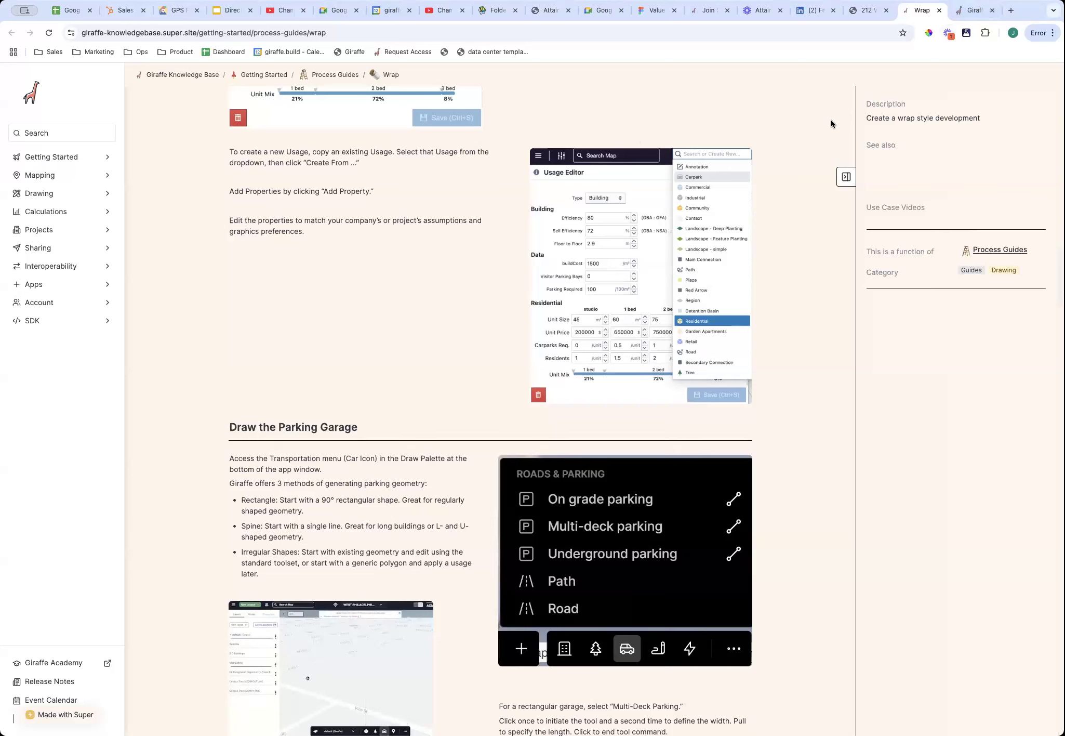
{"action": "left_click", "coordinate": [858, 13]}
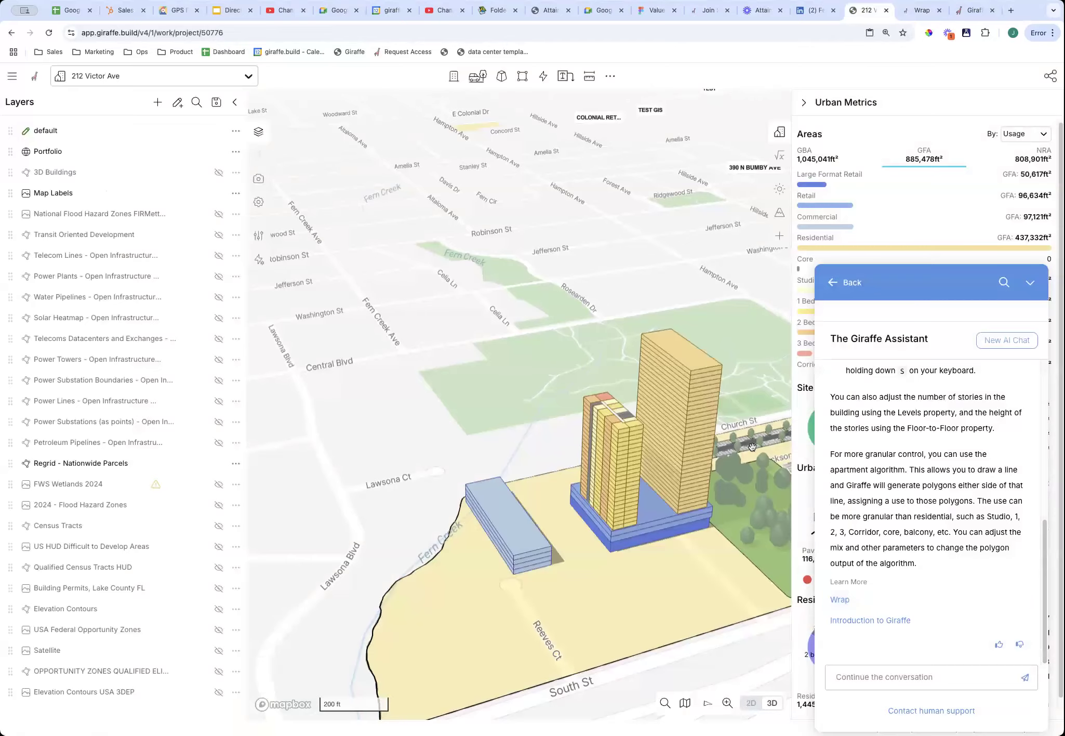
{"action": "left_click", "coordinate": [1030, 282]}
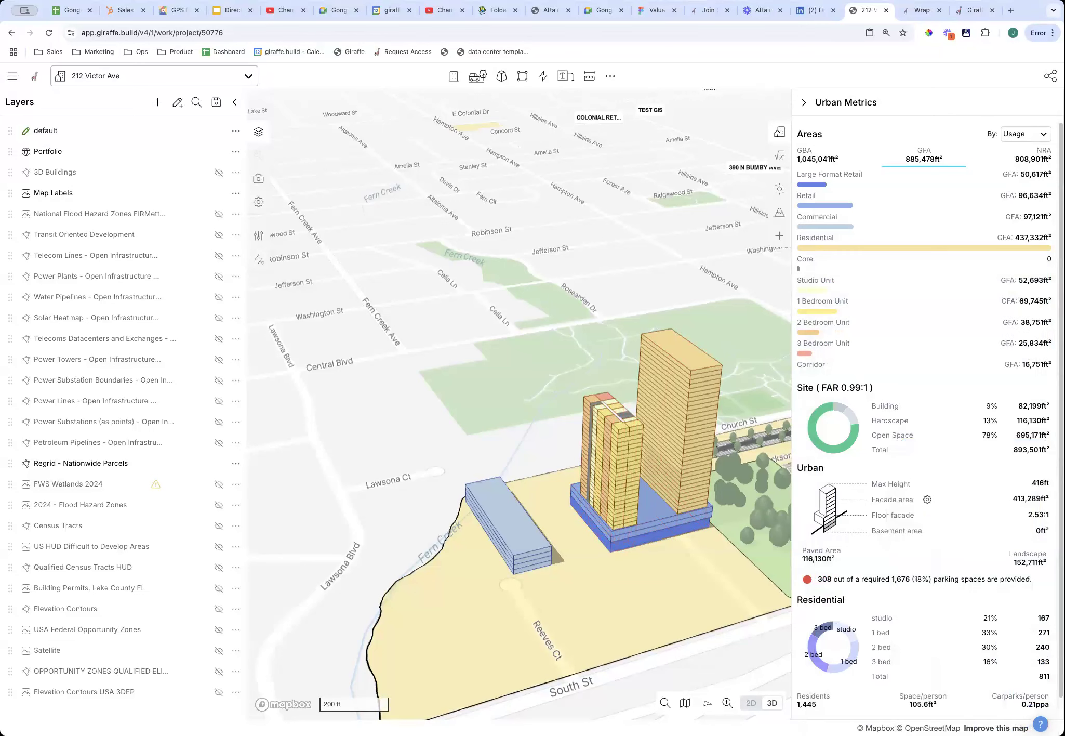